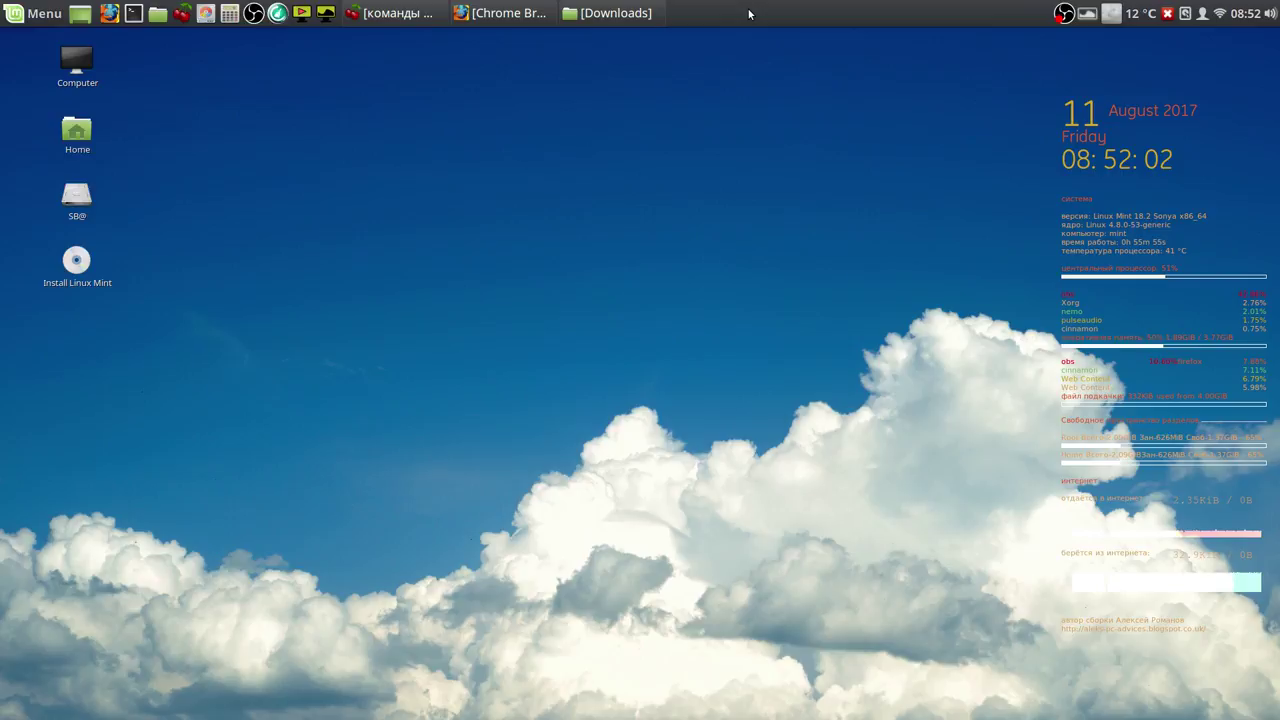
Step: Launch GParted from the panel and move its window to the upper-left corner
{"action": "left_click", "coordinate": [208, 18]}
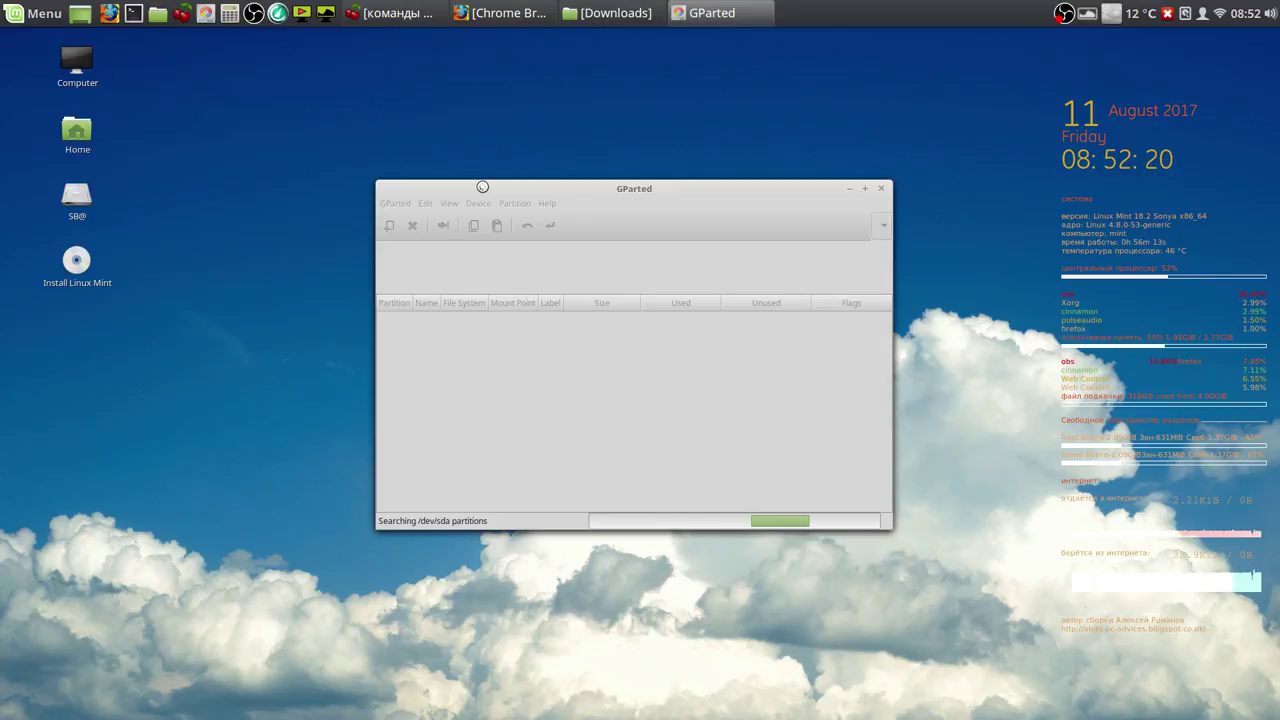
{"action": "left_click_drag", "start_coordinate": [482, 187], "coordinate": [243, 55]}
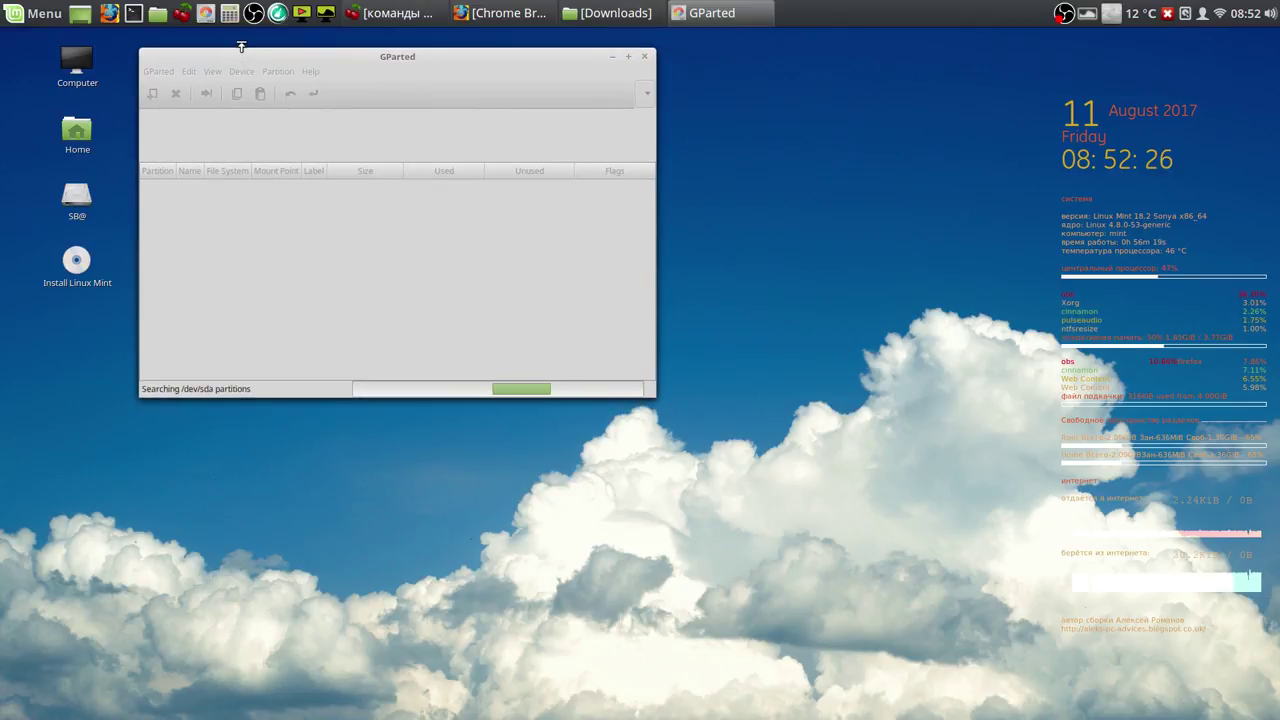
{"action": "left_click", "coordinate": [31, 14]}
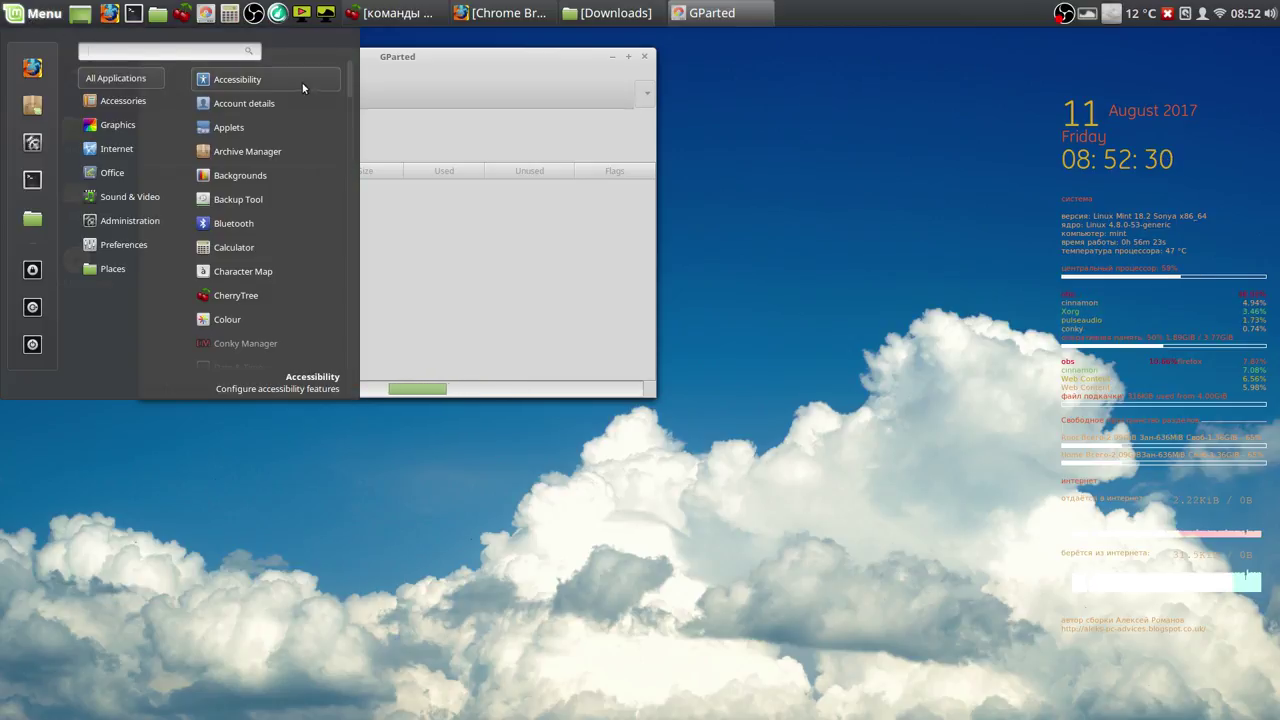
Step: Find Text Editor in the Menu's application list, pin it to the panel, then close the menu
{"action": "scroll", "coordinate": [350, 95], "scroll_direction": "down", "scroll_amount": 2}
{"action": "scroll", "coordinate": [349, 96], "scroll_direction": "down", "scroll_amount": 2}
{"action": "scroll", "coordinate": [348, 103], "scroll_direction": "down", "scroll_amount": 2}
{"action": "left_click_drag", "start_coordinate": [348, 113], "coordinate": [352, 164]}
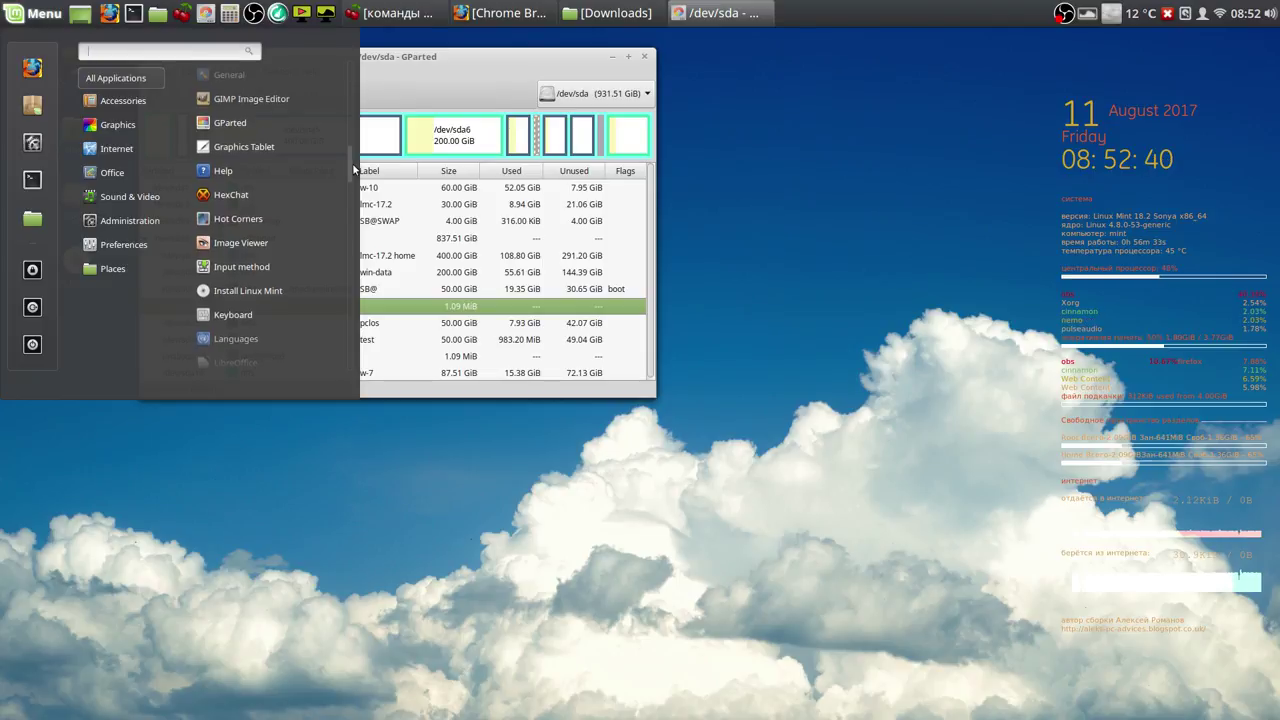
{"action": "left_click_drag", "start_coordinate": [353, 170], "coordinate": [371, 306]}
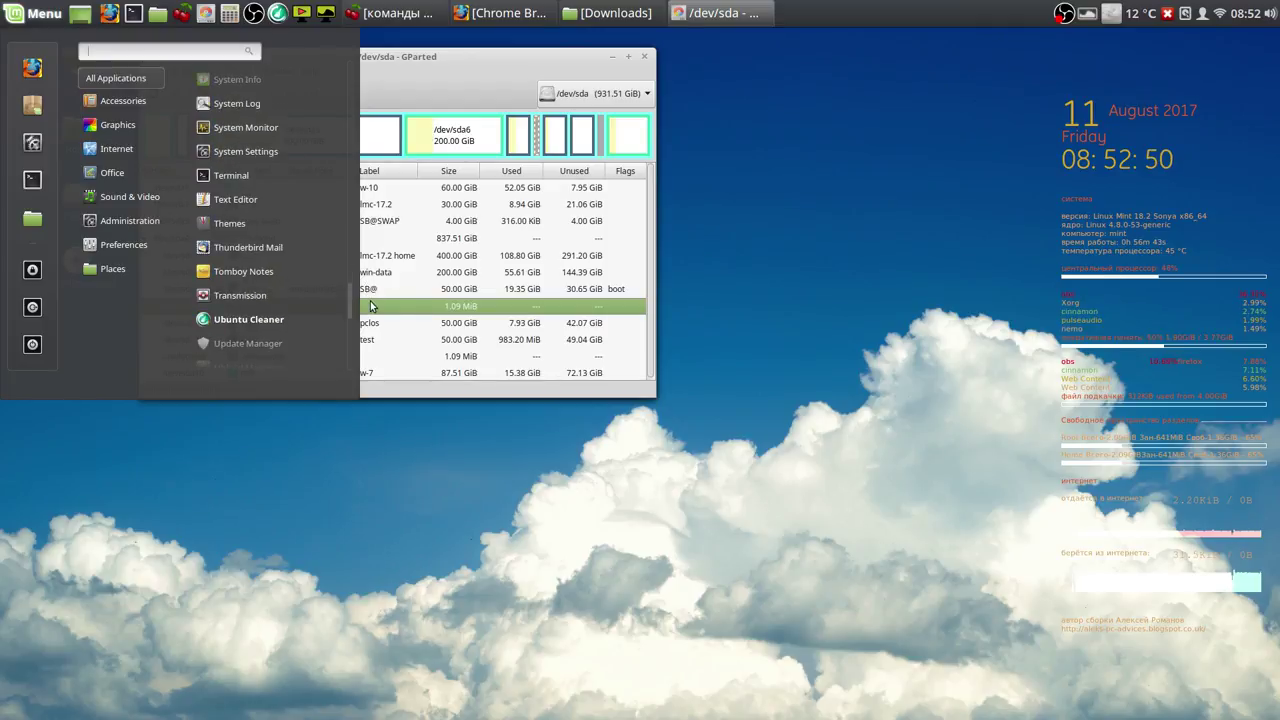
{"action": "right_click", "coordinate": [233, 199]}
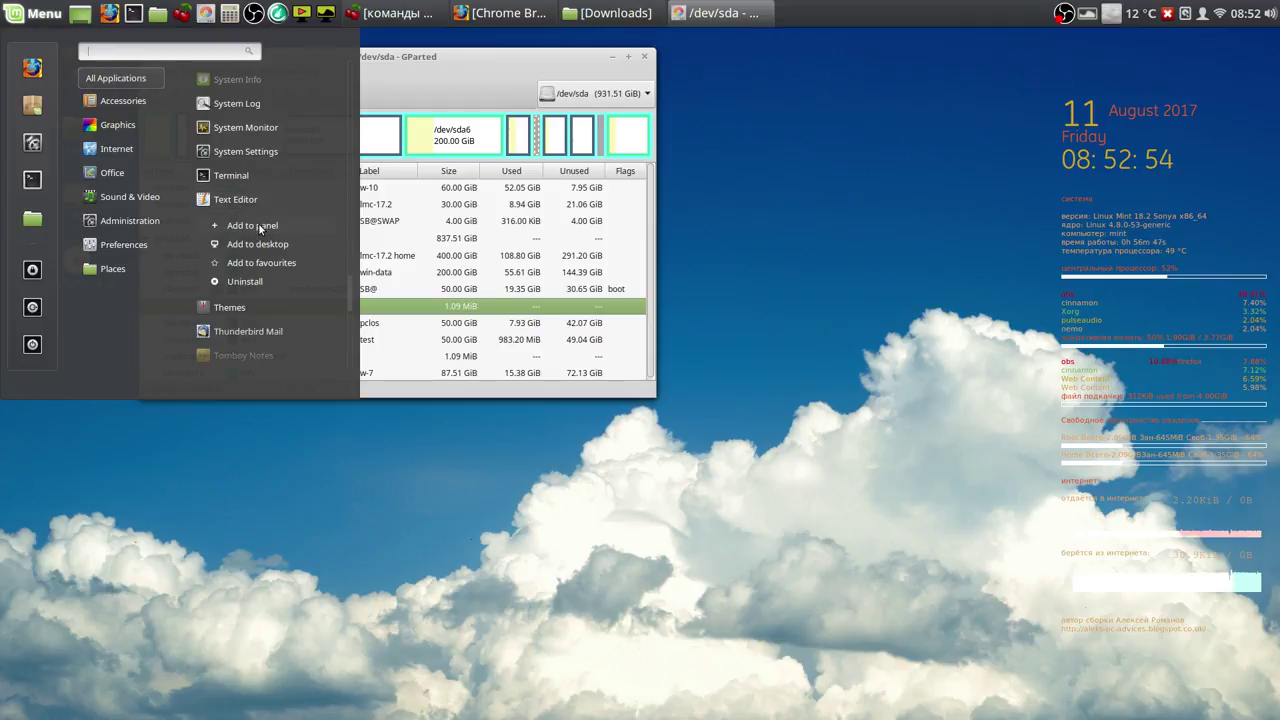
{"action": "left_click", "coordinate": [252, 225]}
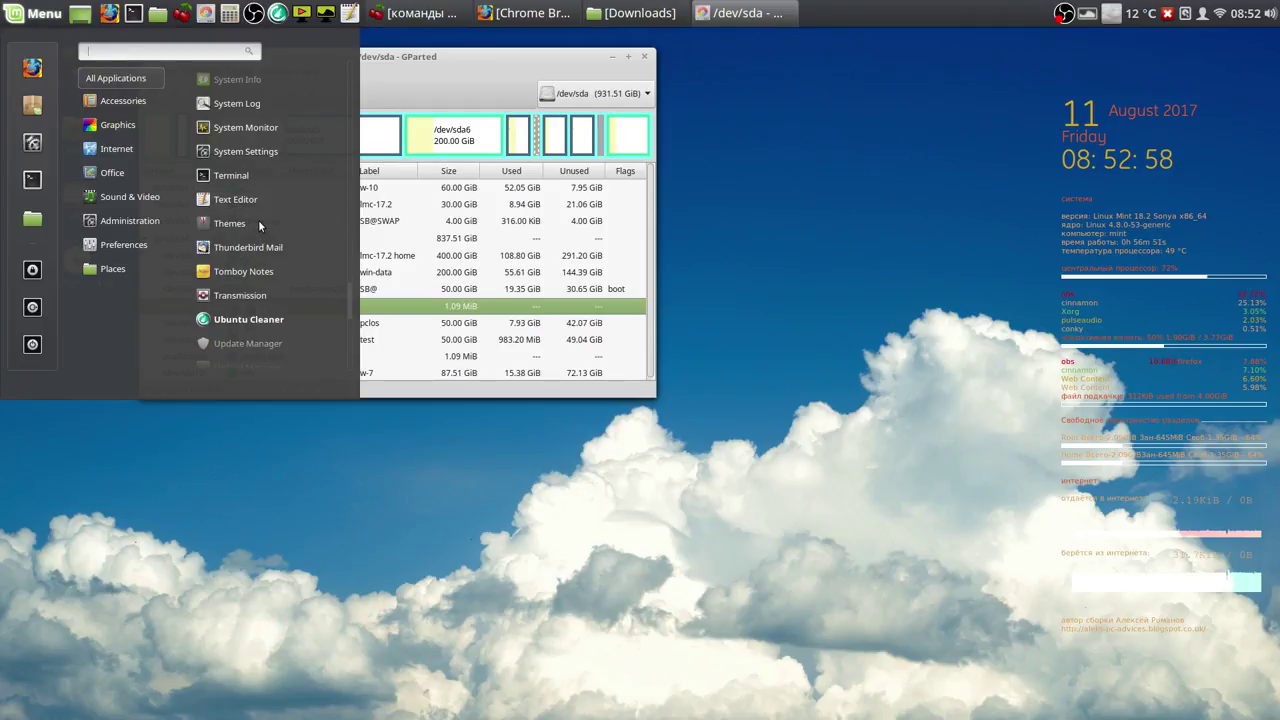
{"action": "left_click", "coordinate": [480, 73]}
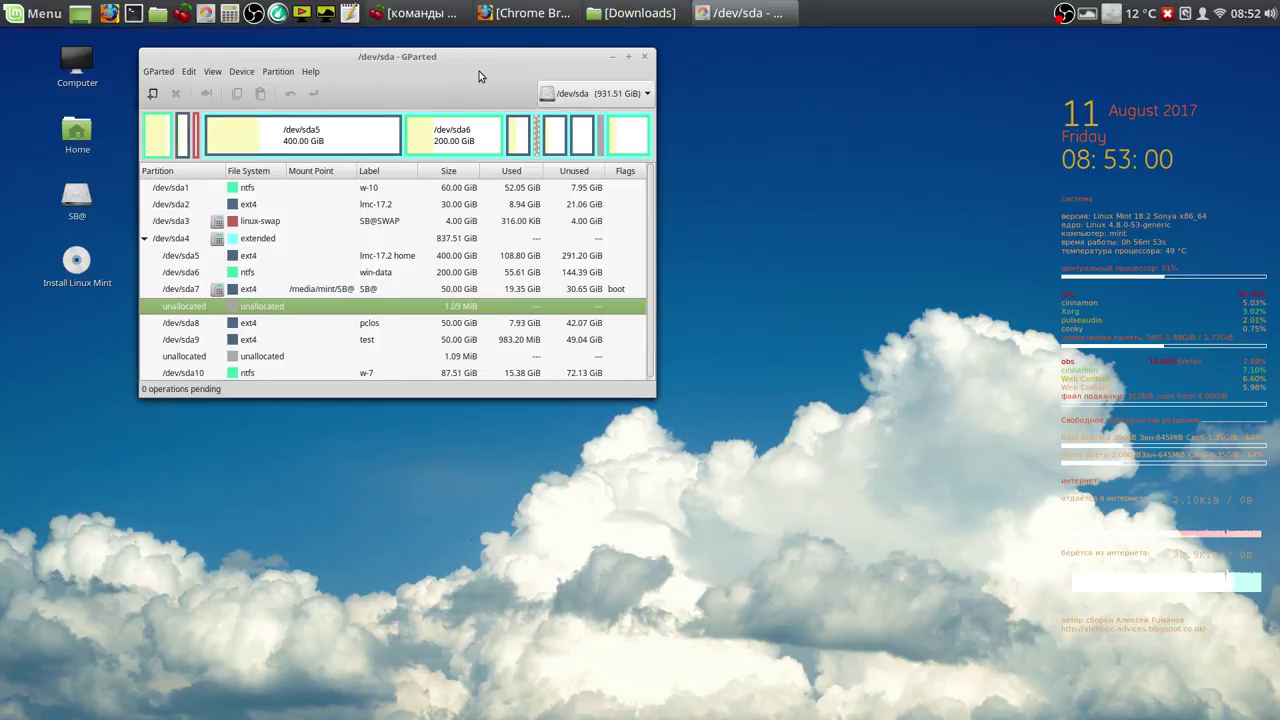
Step: Enlarge and reposition the GParted window, then unmount /dev/sda7 (SB@)
{"action": "left_click_drag", "start_coordinate": [648, 394], "coordinate": [772, 486]}
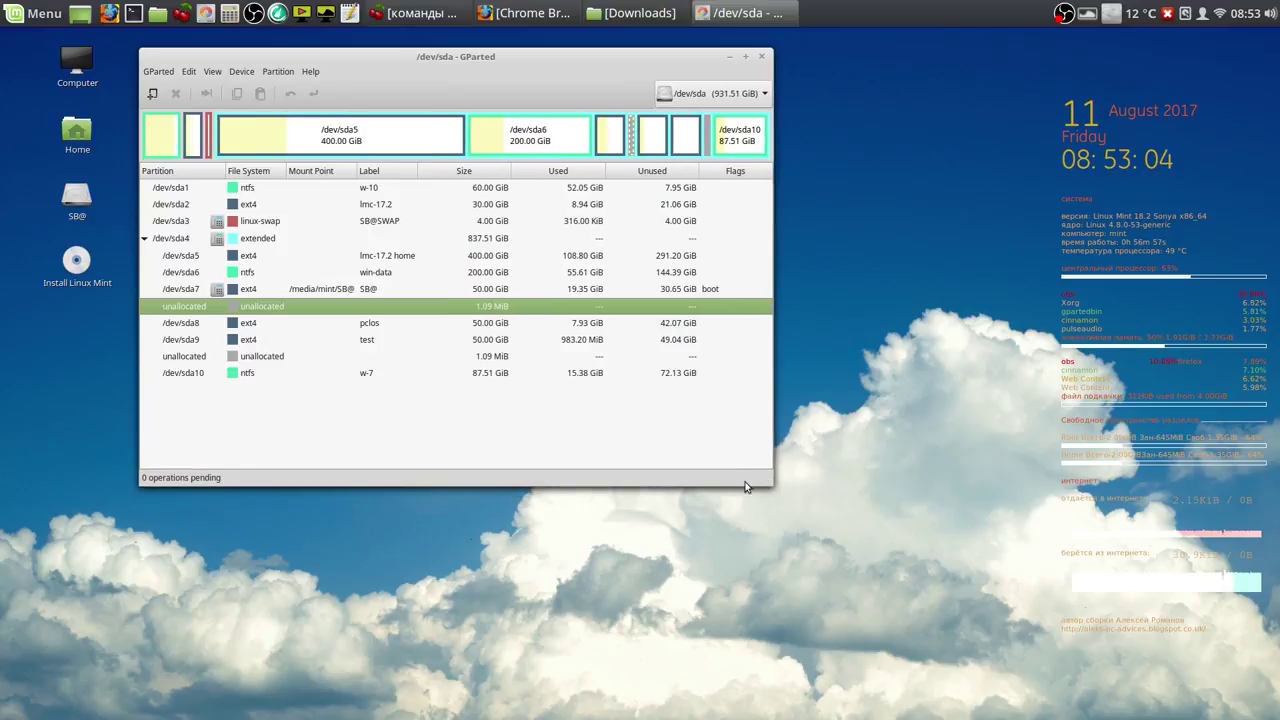
{"action": "left_click_drag", "start_coordinate": [546, 63], "coordinate": [524, 53]}
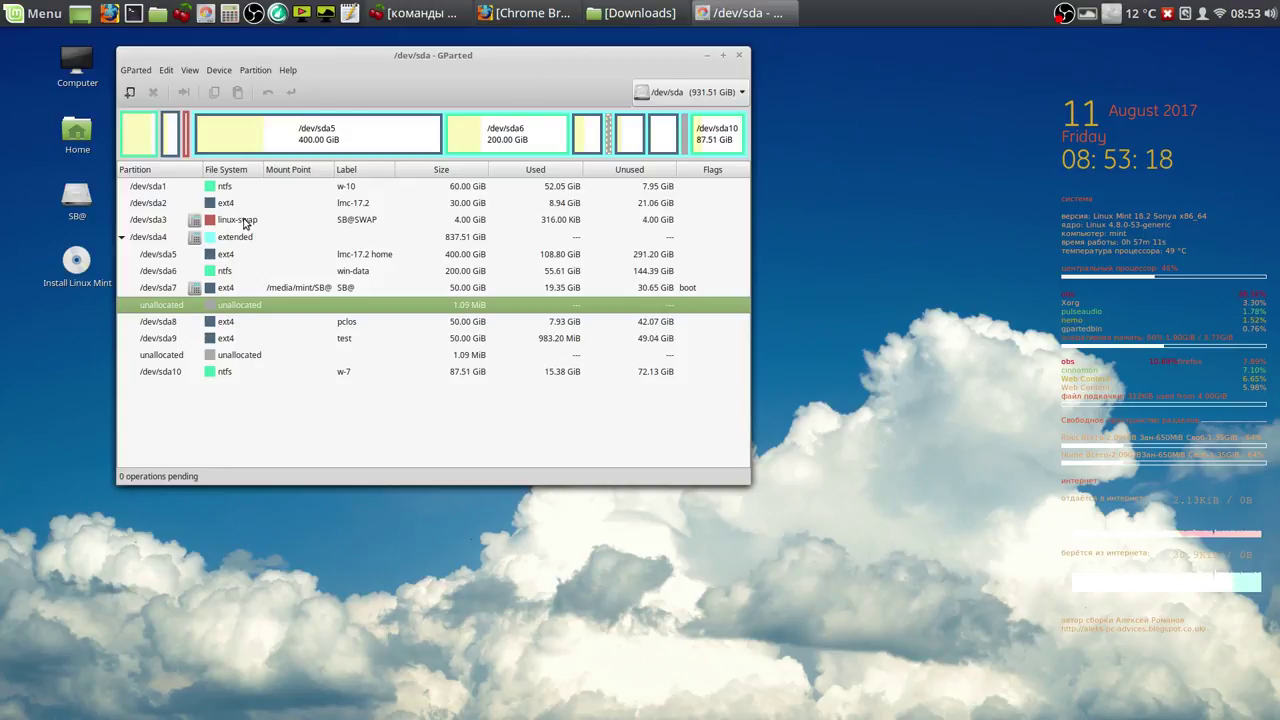
{"action": "left_click", "coordinate": [241, 289]}
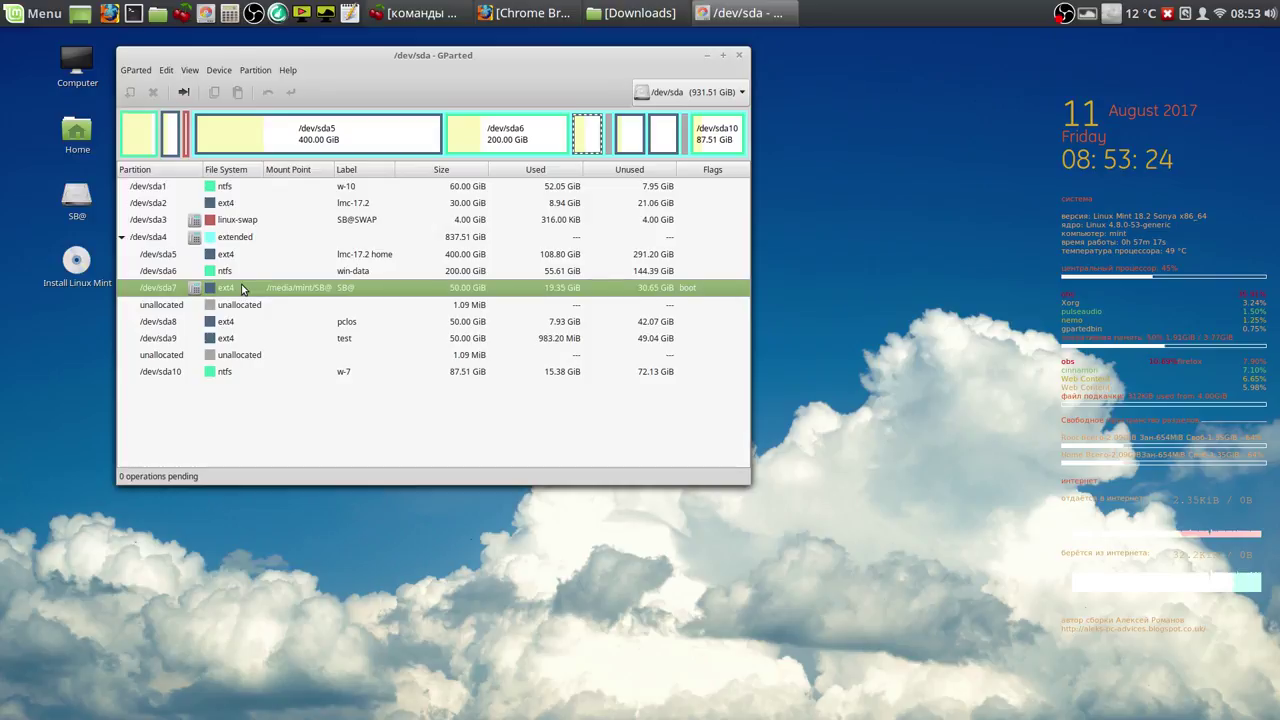
{"action": "right_click", "coordinate": [241, 288]}
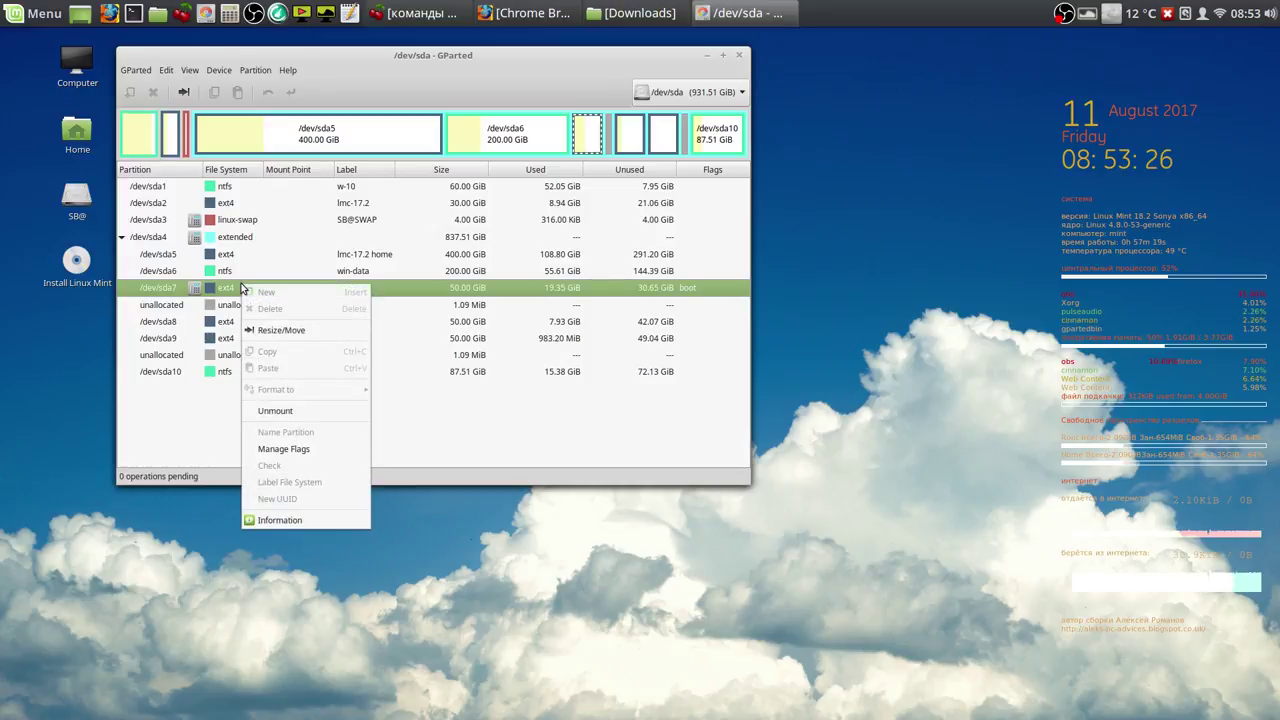
{"action": "left_click", "coordinate": [293, 412]}
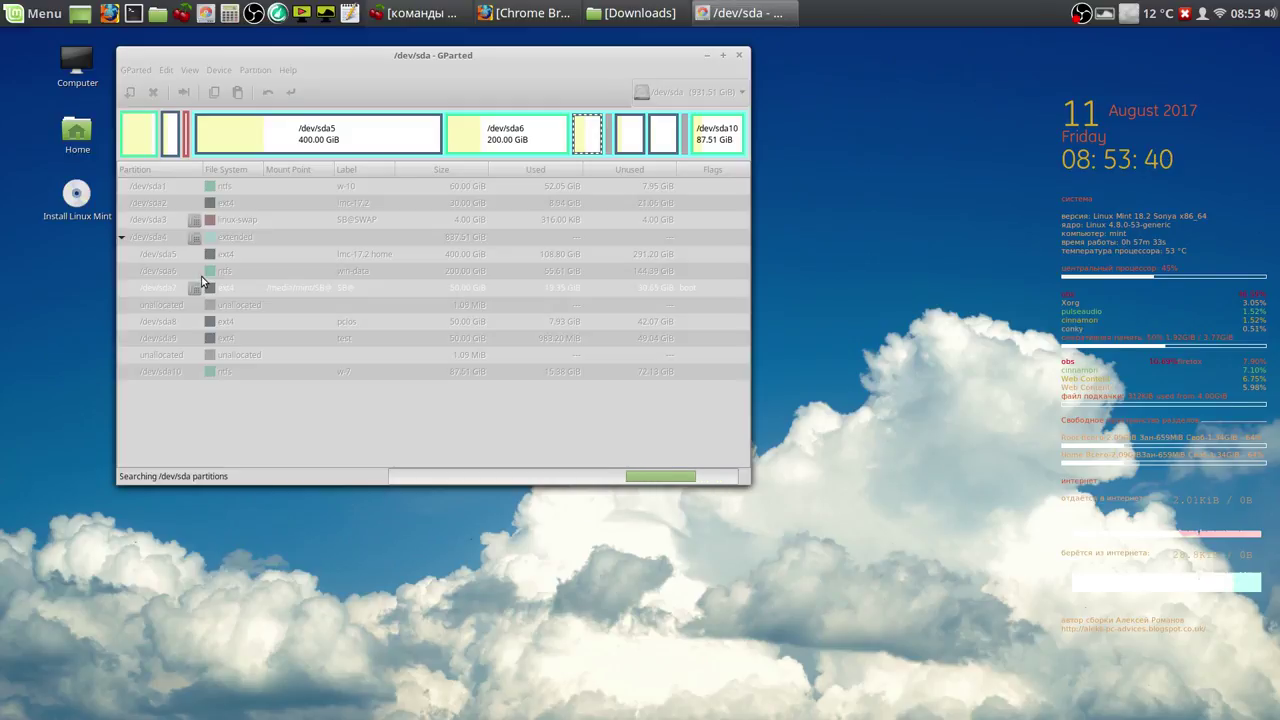
Step: Launch Text Editor with a blank document and tile it to the right of GParted
{"action": "left_click", "coordinate": [350, 14]}
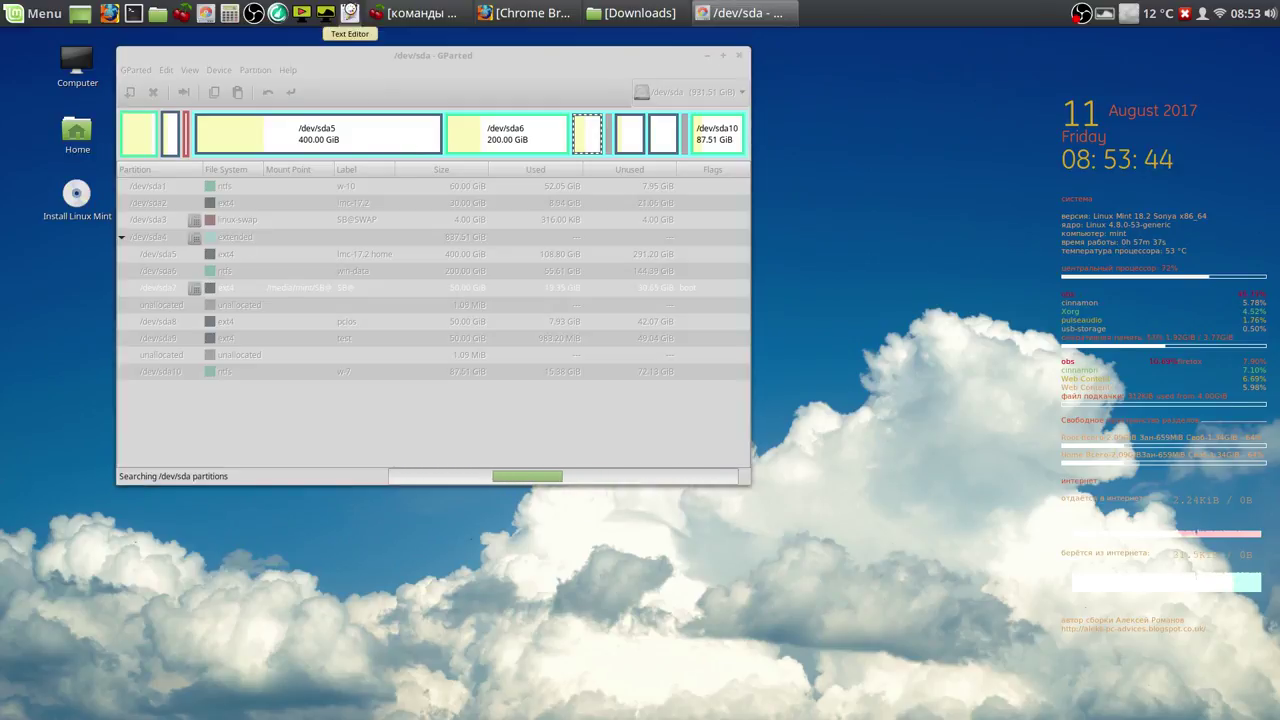
{"action": "left_click_drag", "start_coordinate": [710, 186], "coordinate": [1077, 91]}
{"action": "left_click_drag", "start_coordinate": [612, 63], "coordinate": [526, 66]}
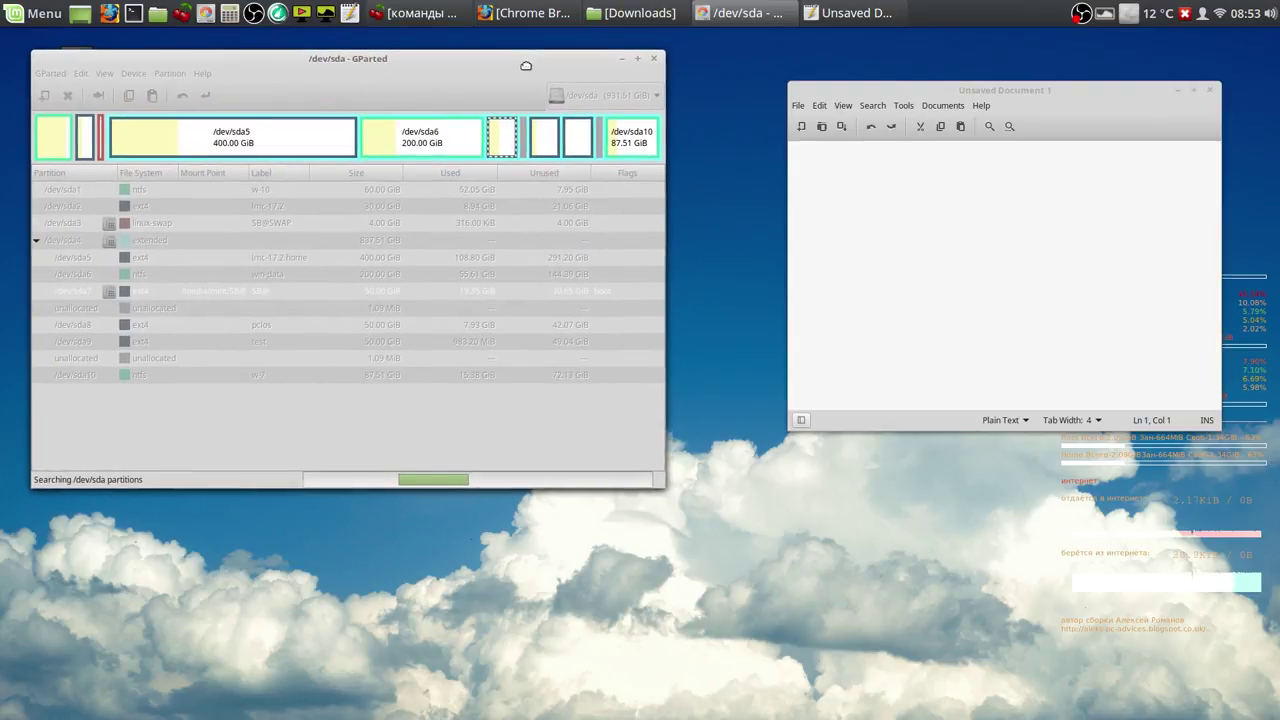
{"action": "left_click_drag", "start_coordinate": [950, 90], "coordinate": [835, 63]}
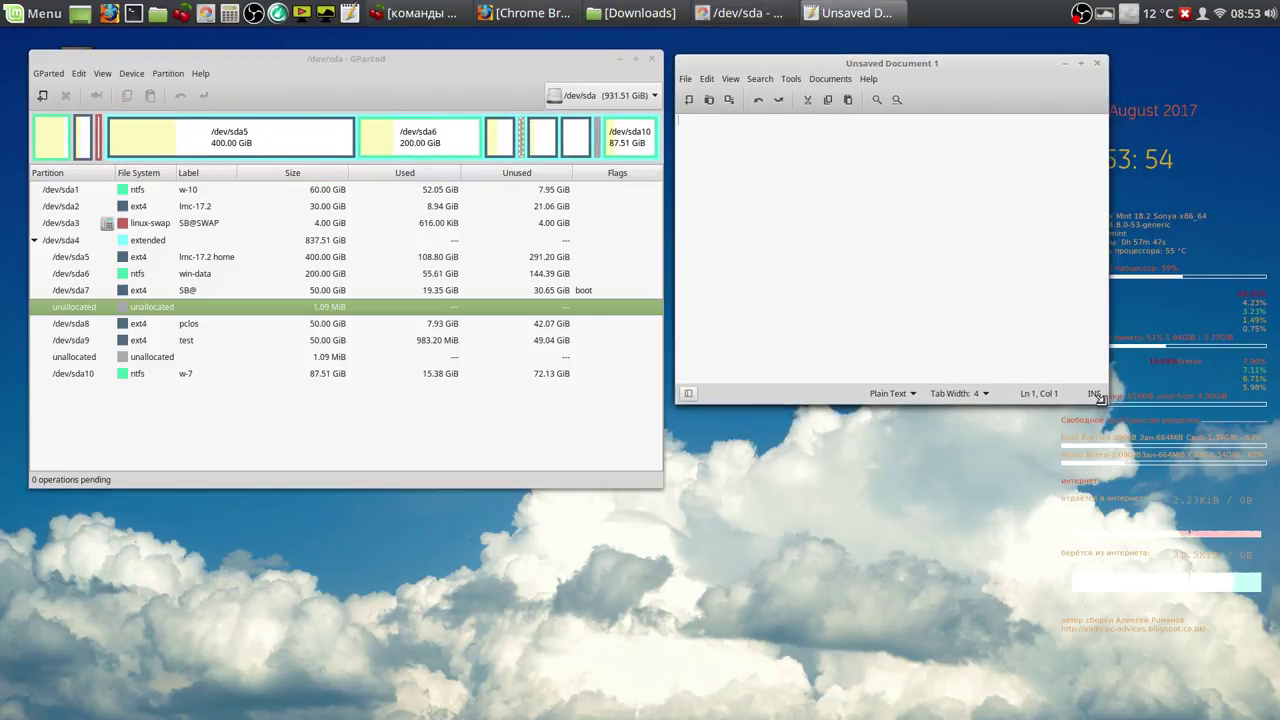
{"action": "left_click_drag", "start_coordinate": [1098, 398], "coordinate": [1086, 446]}
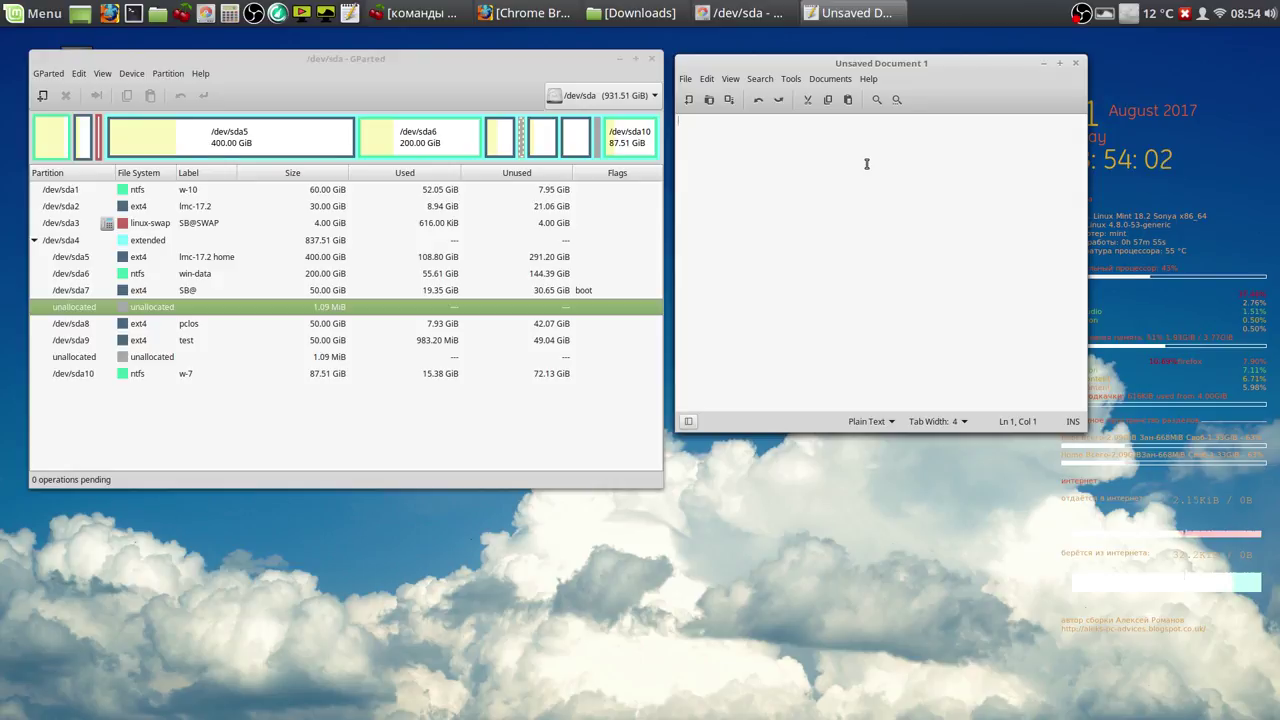
Step: Enter the notes 30-50, 4 and 400 on three separate lines
{"action": "type", "text": "30"}
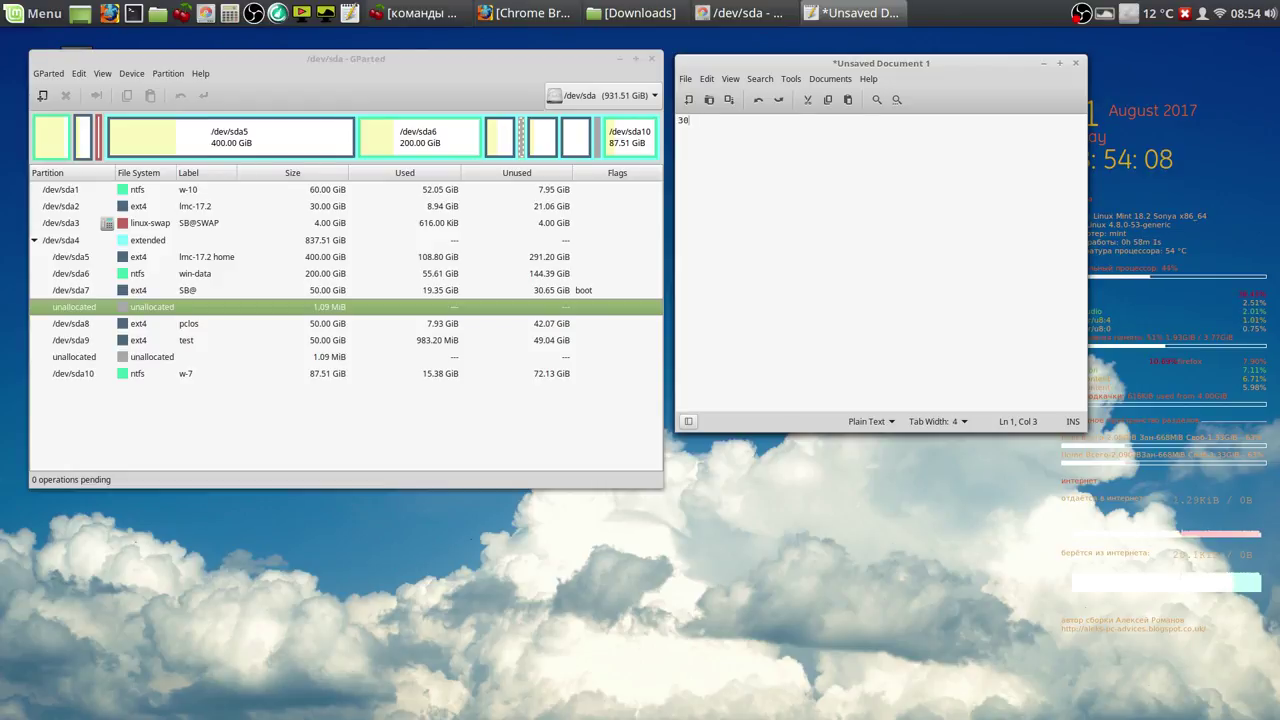
{"action": "type", "text": "-50"}
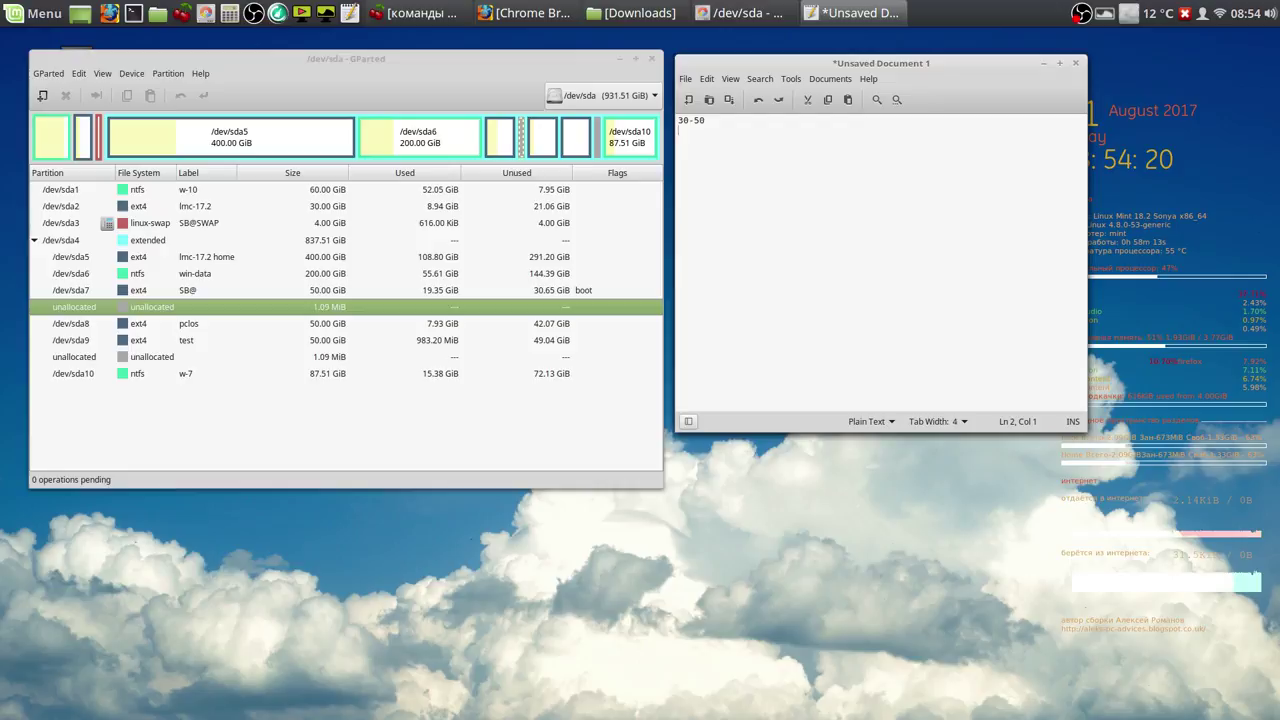
{"action": "type", "text": "4"}
{"action": "key", "text": "Return"}
{"action": "type", "text": "00"}
Step: Apply Swapoff to the /dev/sda3 linux-swap partition
{"action": "left_click", "coordinate": [185, 228]}
{"action": "right_click", "coordinate": [184, 225]}
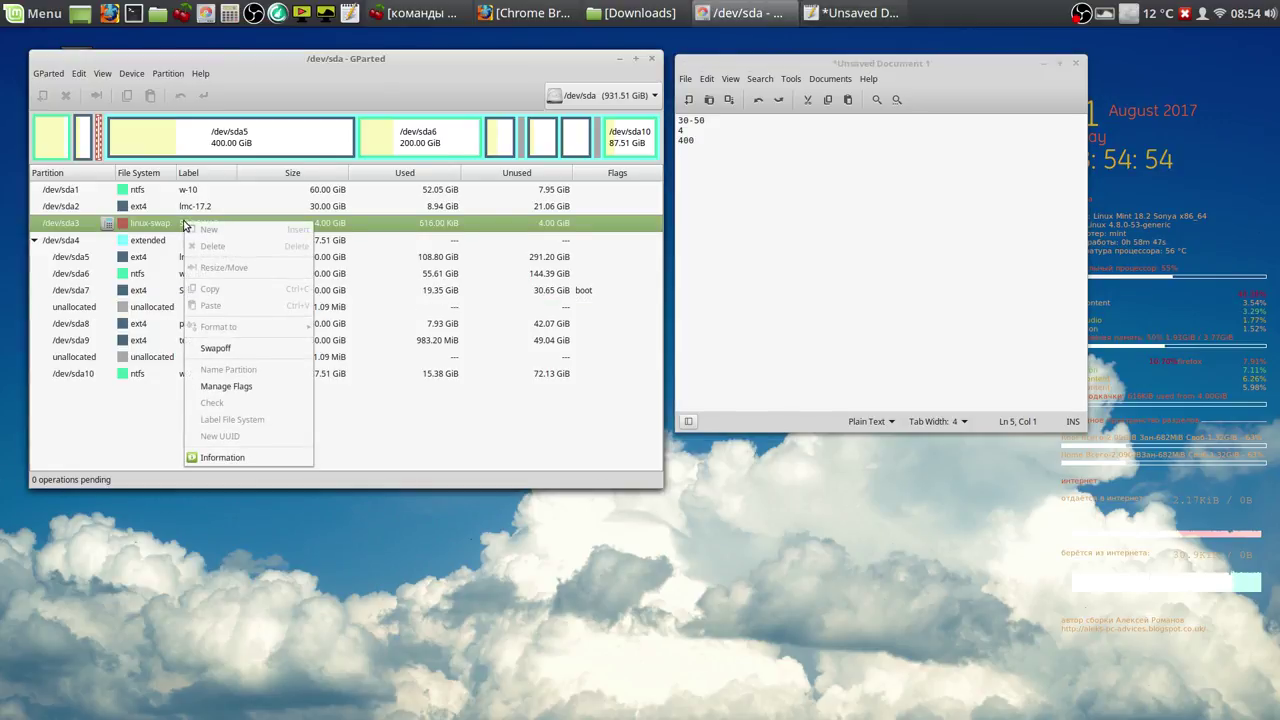
{"action": "left_click", "coordinate": [218, 349]}
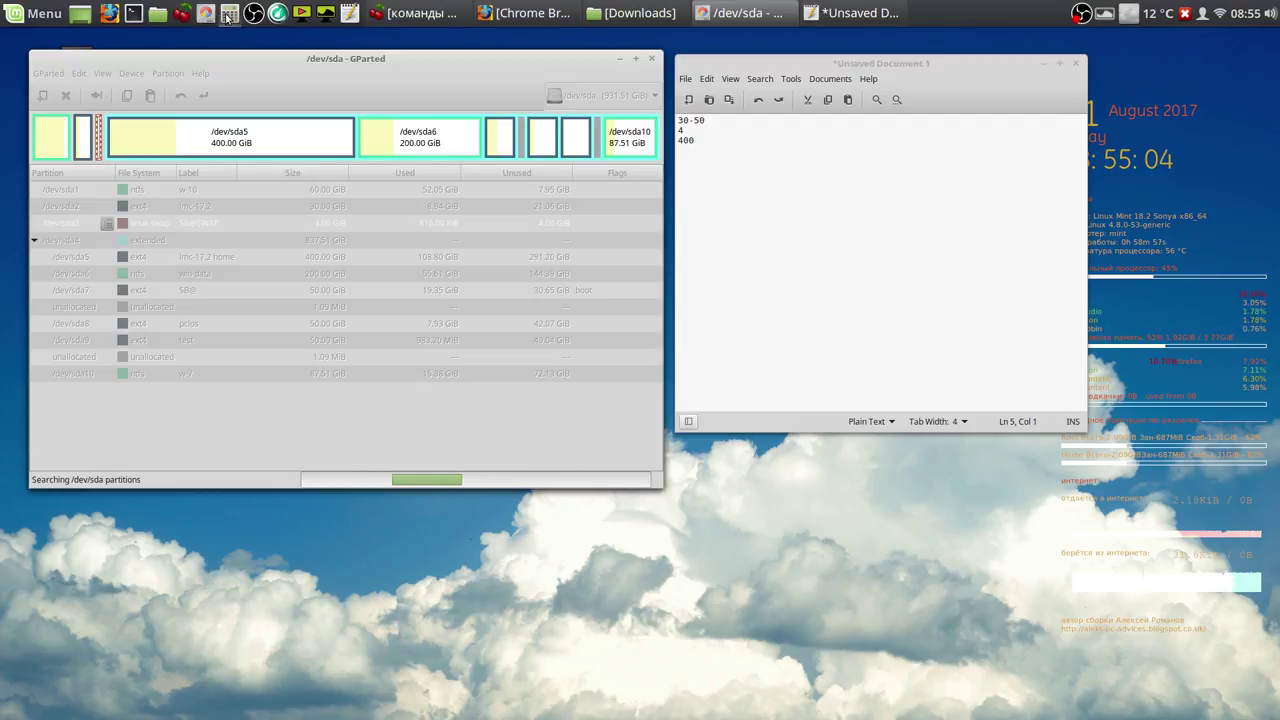
Step: Open Calculator at the lower right and compute 50×1024 = 51200
{"action": "left_click", "coordinate": [229, 14]}
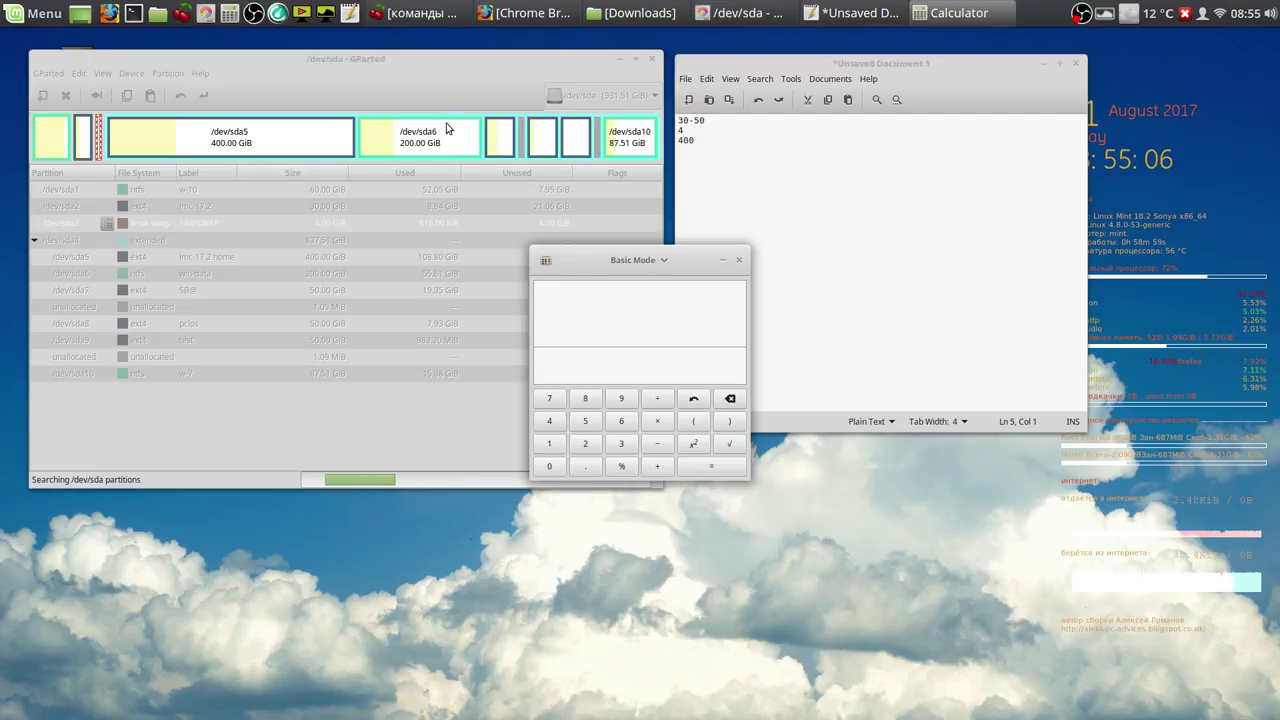
{"action": "left_click_drag", "start_coordinate": [689, 259], "coordinate": [866, 462]}
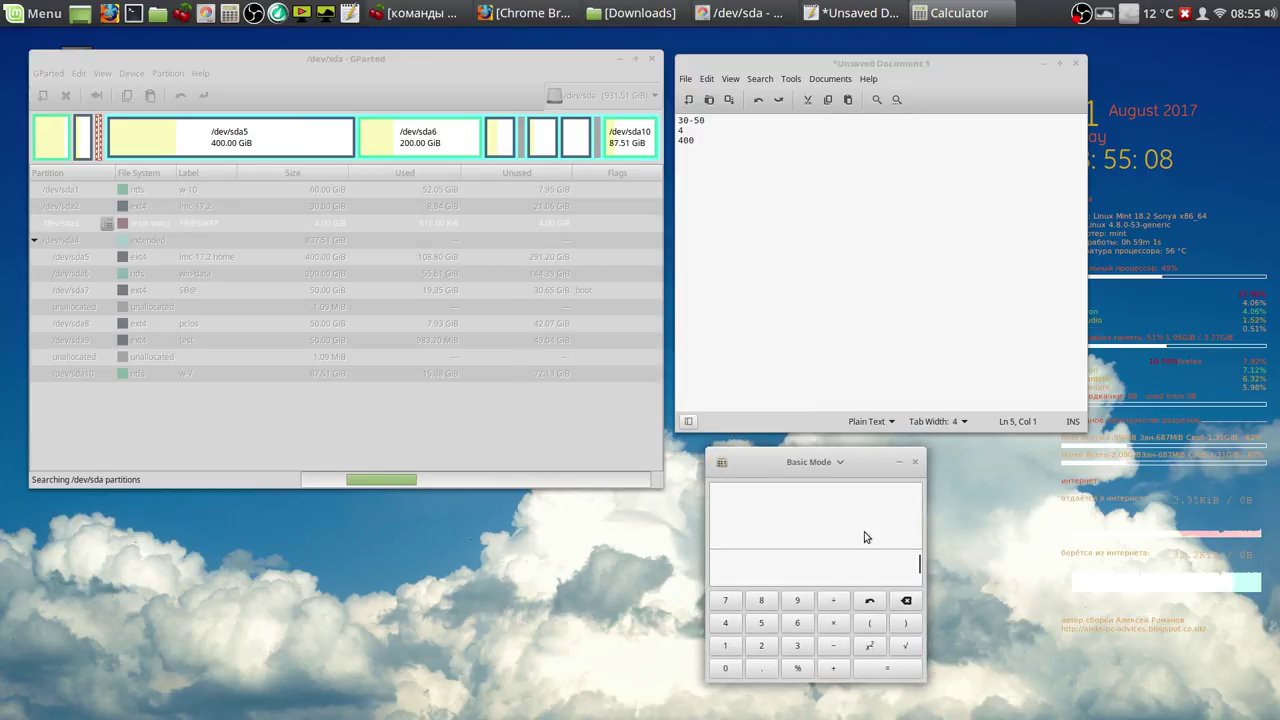
{"action": "left_click", "coordinate": [760, 624]}
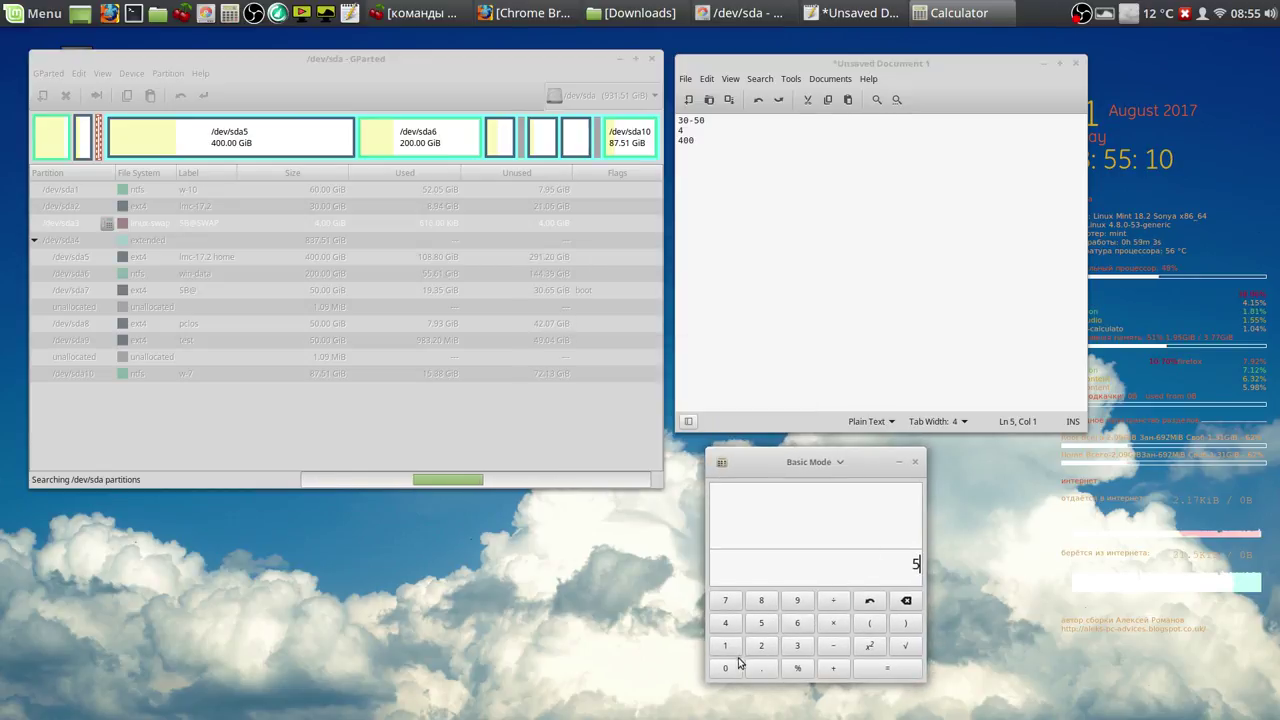
{"action": "left_click", "coordinate": [728, 671]}
{"action": "left_click", "coordinate": [833, 623]}
{"action": "left_click", "coordinate": [726, 647]}
{"action": "left_click", "coordinate": [727, 668]}
{"action": "left_click", "coordinate": [761, 646]}
{"action": "left_click", "coordinate": [727, 624]}
{"action": "left_click", "coordinate": [887, 669]}
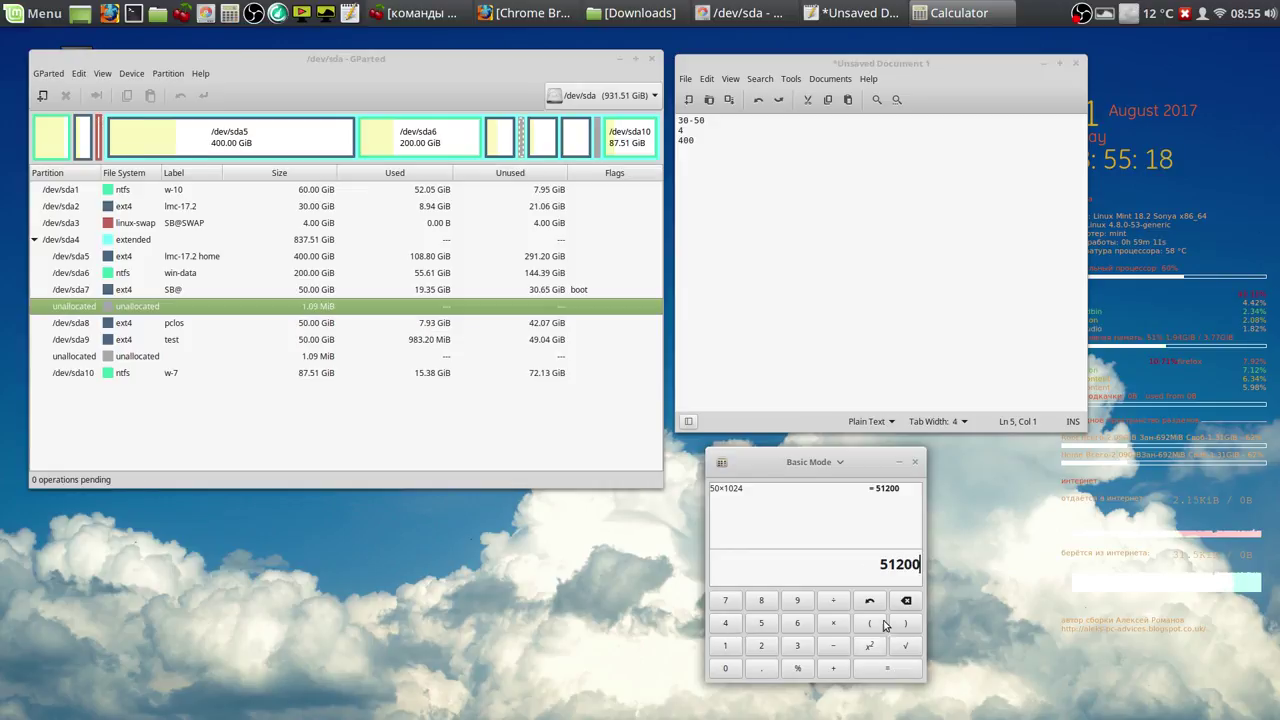
Step: Cut the 51200 result and paste it after 30-50 in the notes
{"action": "left_click_drag", "start_coordinate": [880, 565], "coordinate": [915, 566]}
{"action": "key", "text": "ctrl+c"}
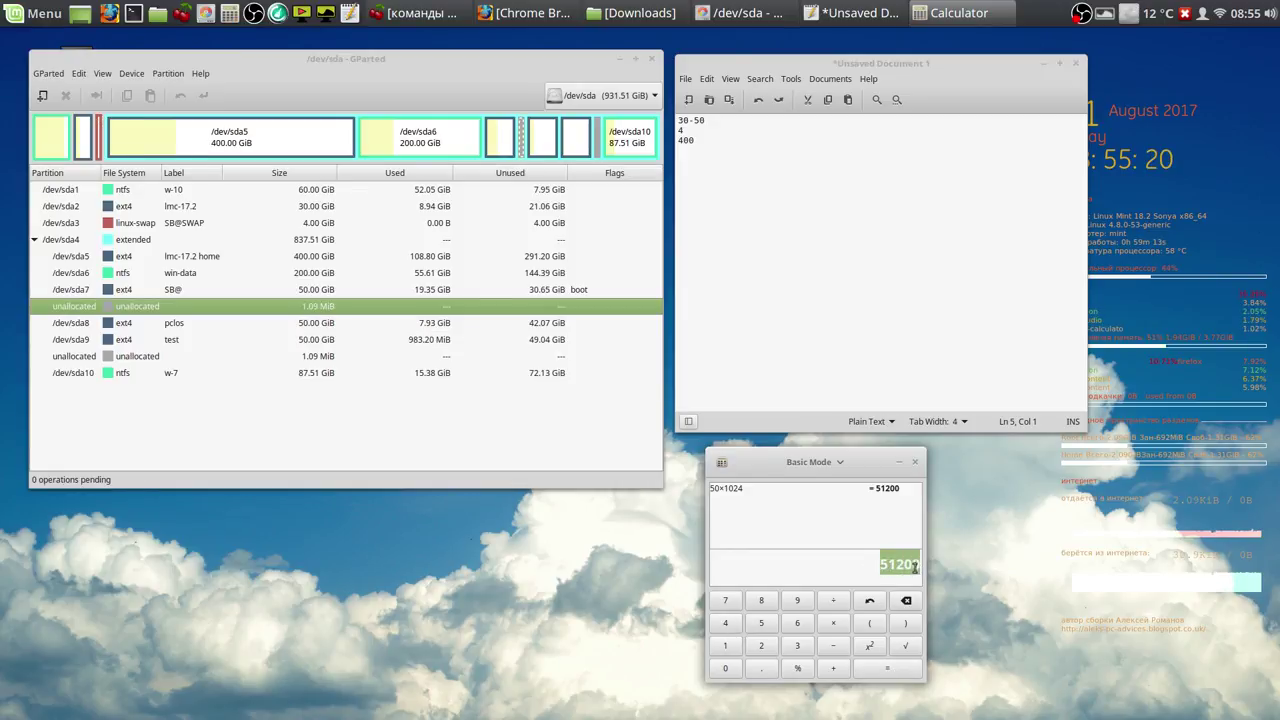
{"action": "right_click", "coordinate": [905, 568]}
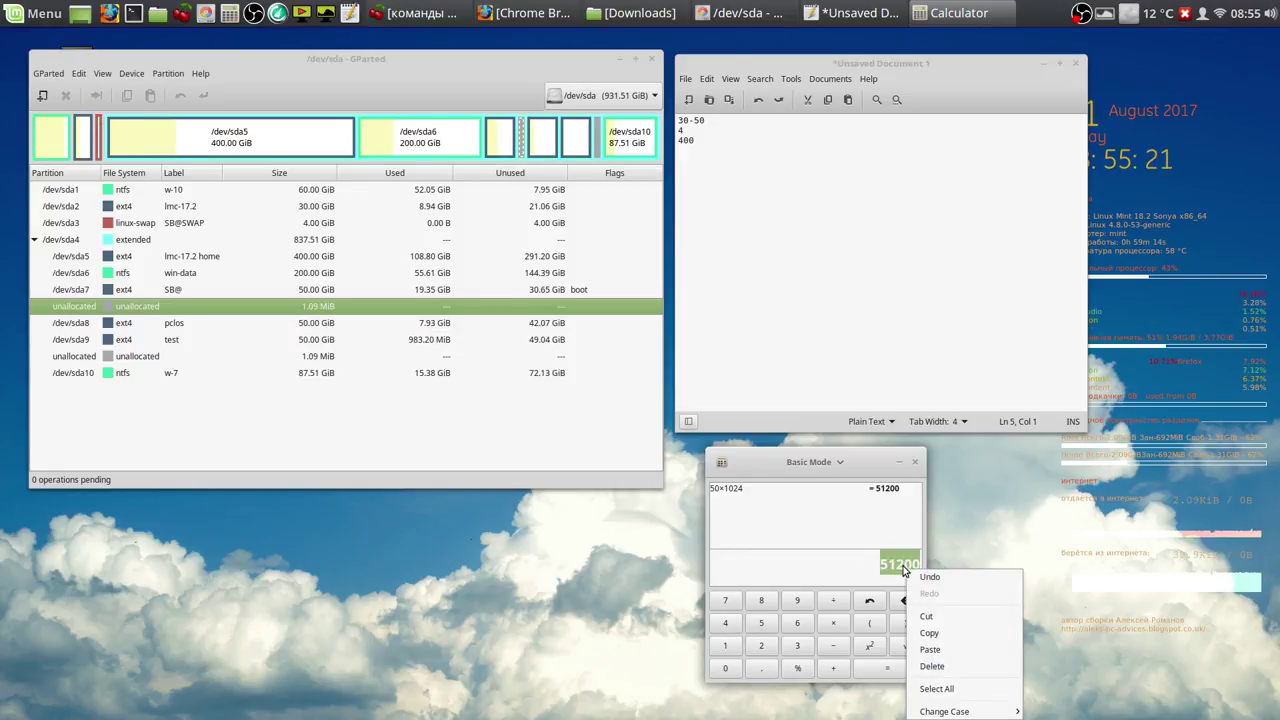
{"action": "left_click", "coordinate": [937, 617]}
{"action": "left_click", "coordinate": [740, 123]}
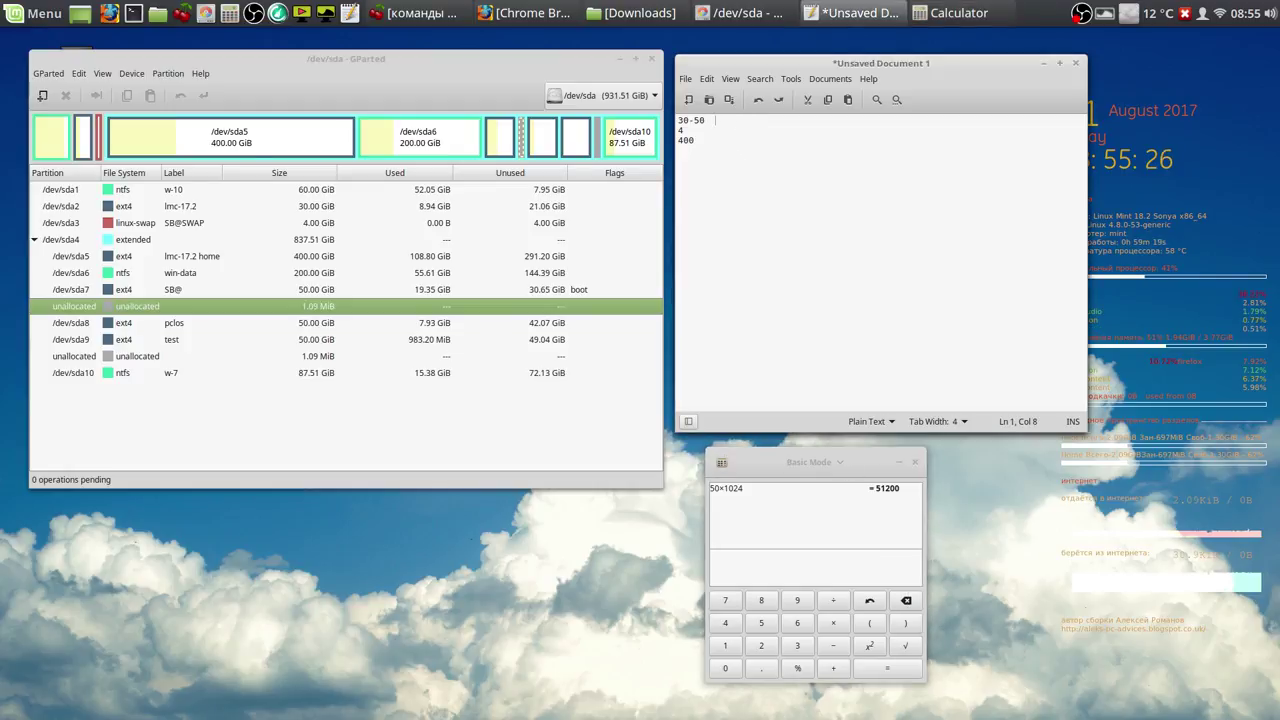
{"action": "right_click", "coordinate": [741, 125]}
{"action": "left_click", "coordinate": [779, 207]}
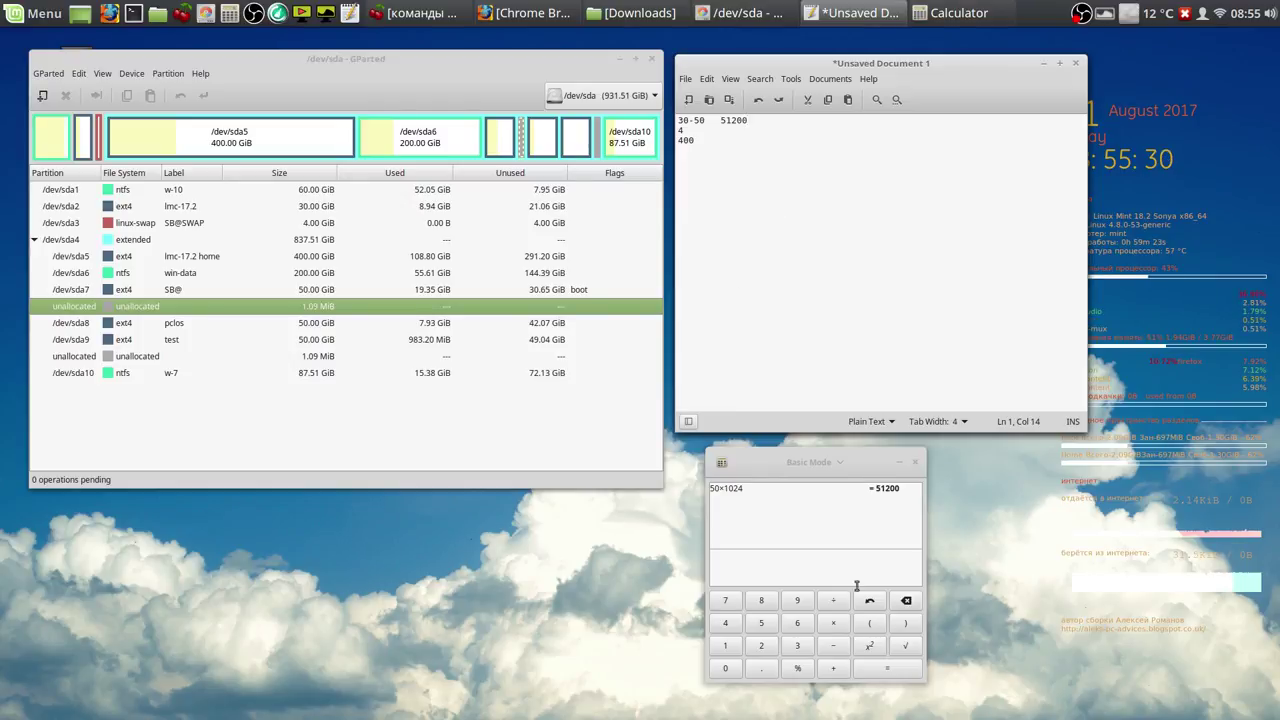
{"action": "left_click", "coordinate": [905, 600]}
Step: Compute 4×1024 = 4096 in Calculator
{"action": "left_click", "coordinate": [726, 624]}
{"action": "left_click", "coordinate": [833, 623]}
{"action": "left_click", "coordinate": [727, 647]}
{"action": "left_click", "coordinate": [727, 668]}
{"action": "left_click", "coordinate": [761, 647]}
{"action": "left_click", "coordinate": [727, 626]}
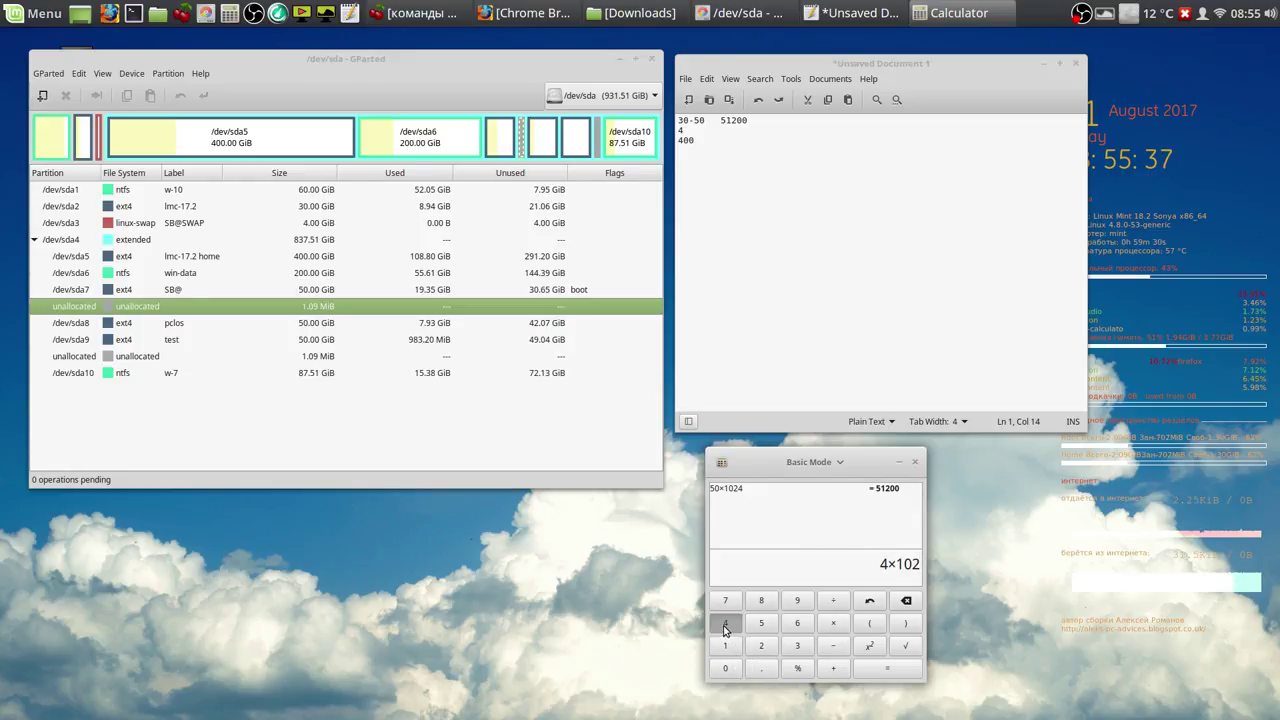
{"action": "left_click", "coordinate": [882, 668]}
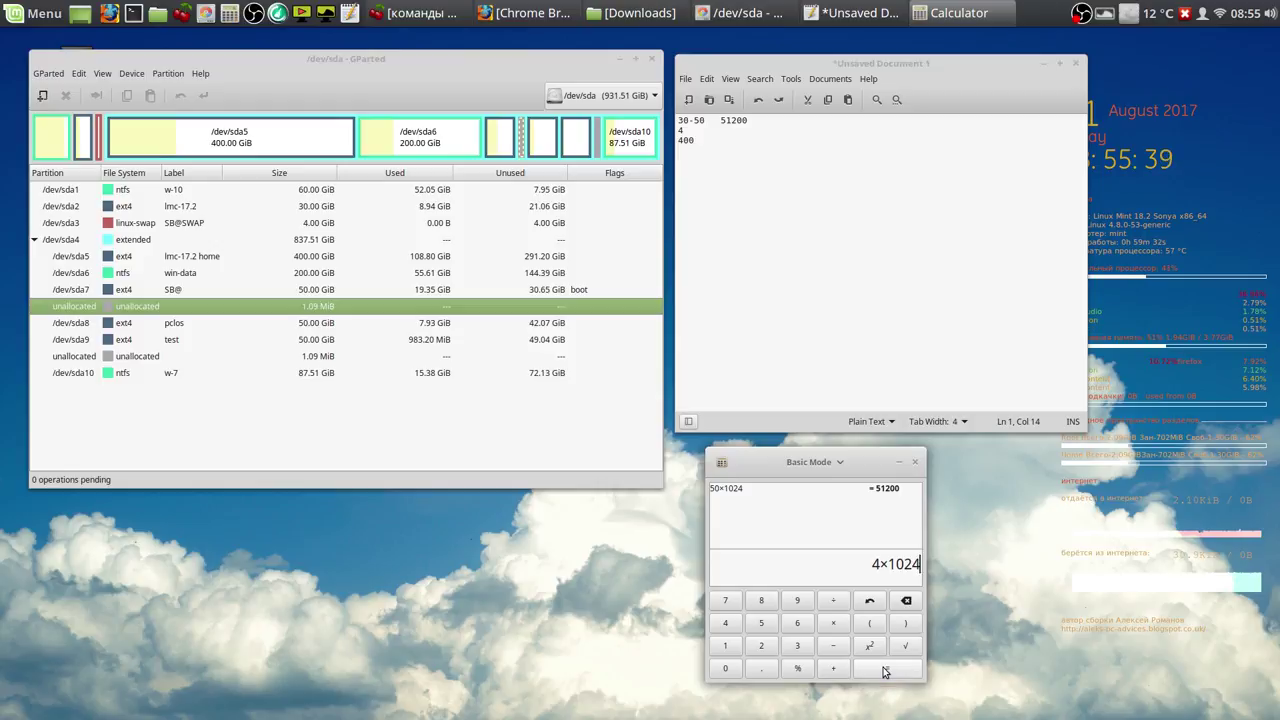
Step: Cut 4096 from Calculator and paste it after the 4 on line 2 of the notes
{"action": "left_click_drag", "start_coordinate": [886, 566], "coordinate": [921, 565]}
{"action": "right_click", "coordinate": [910, 566]}
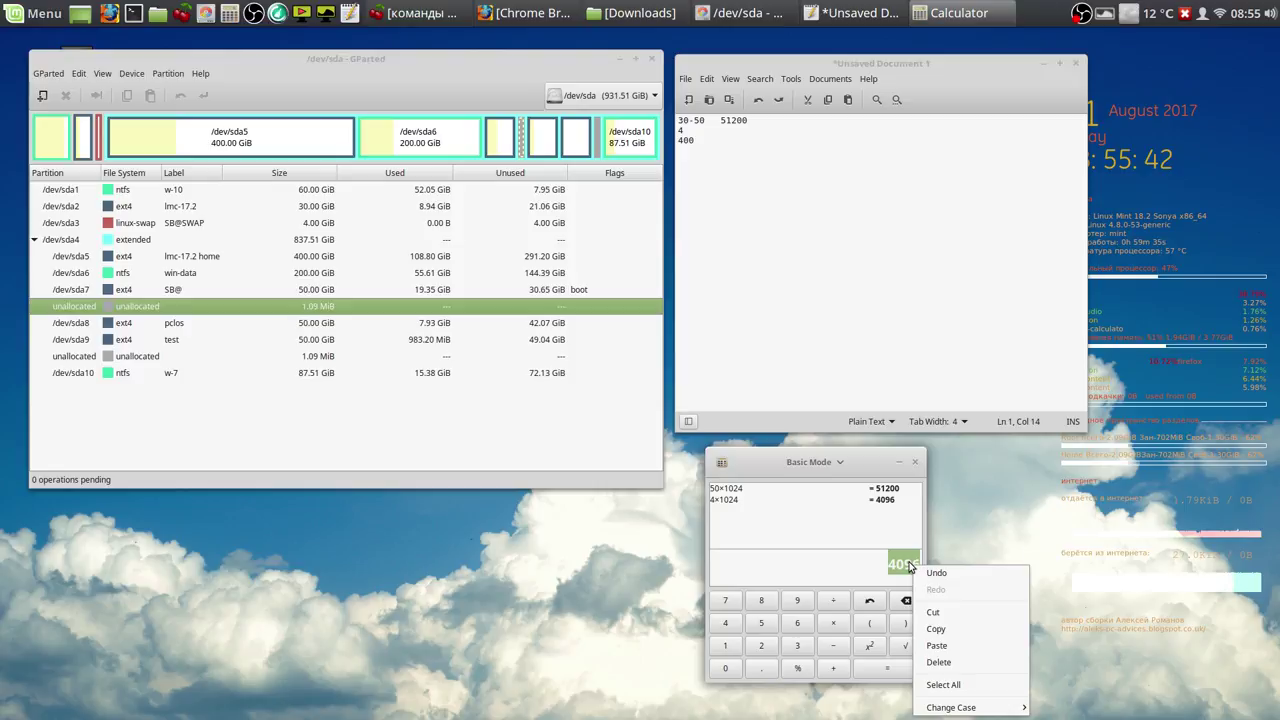
{"action": "left_click", "coordinate": [937, 614]}
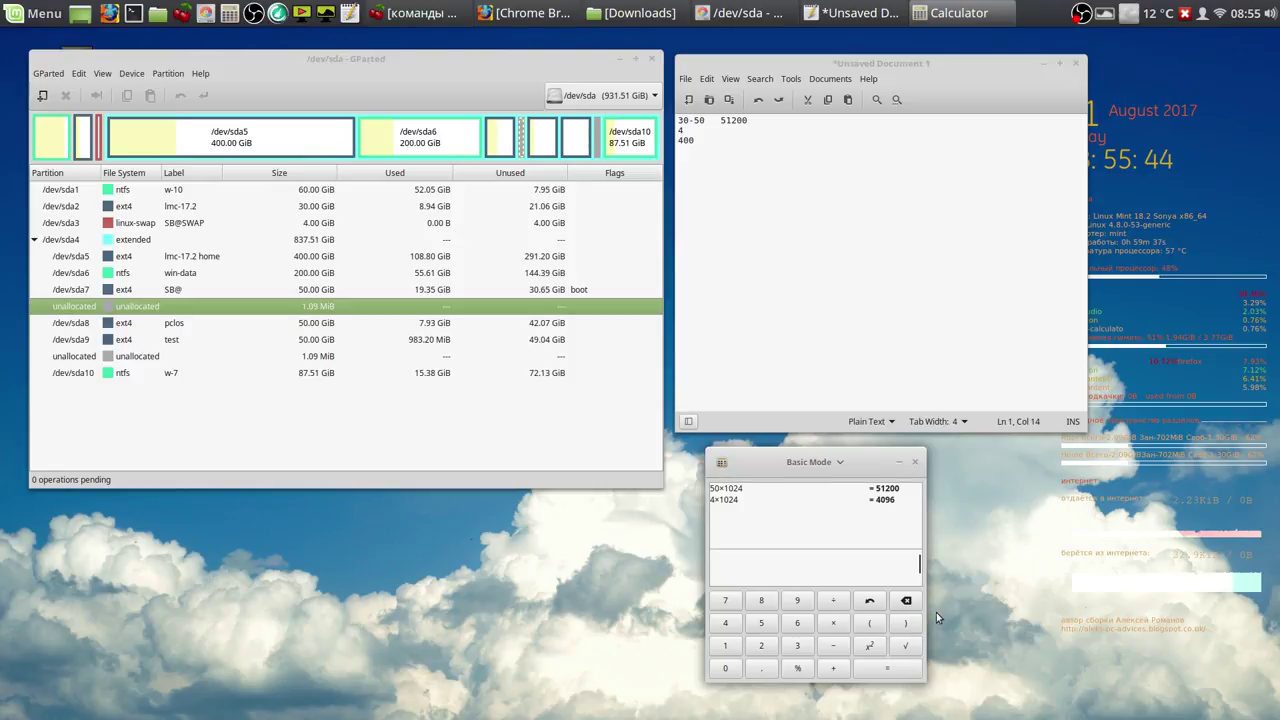
{"action": "left_click", "coordinate": [749, 131]}
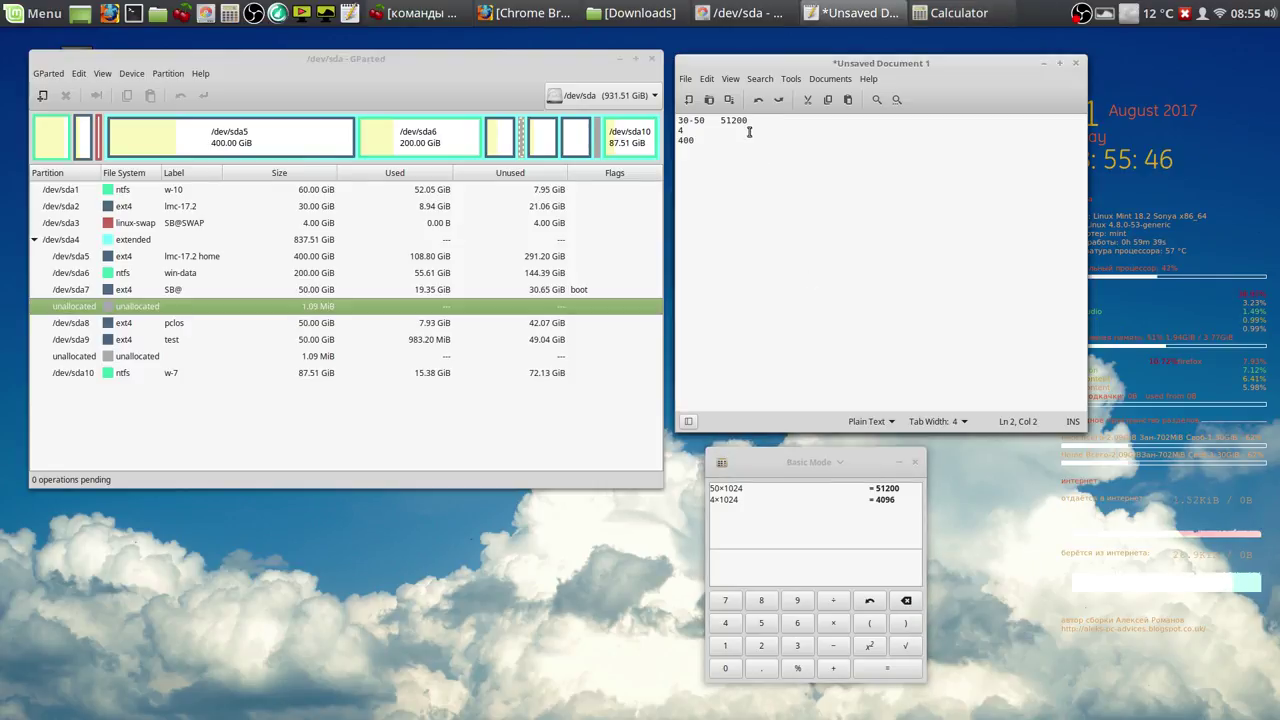
{"action": "right_click", "coordinate": [749, 136]}
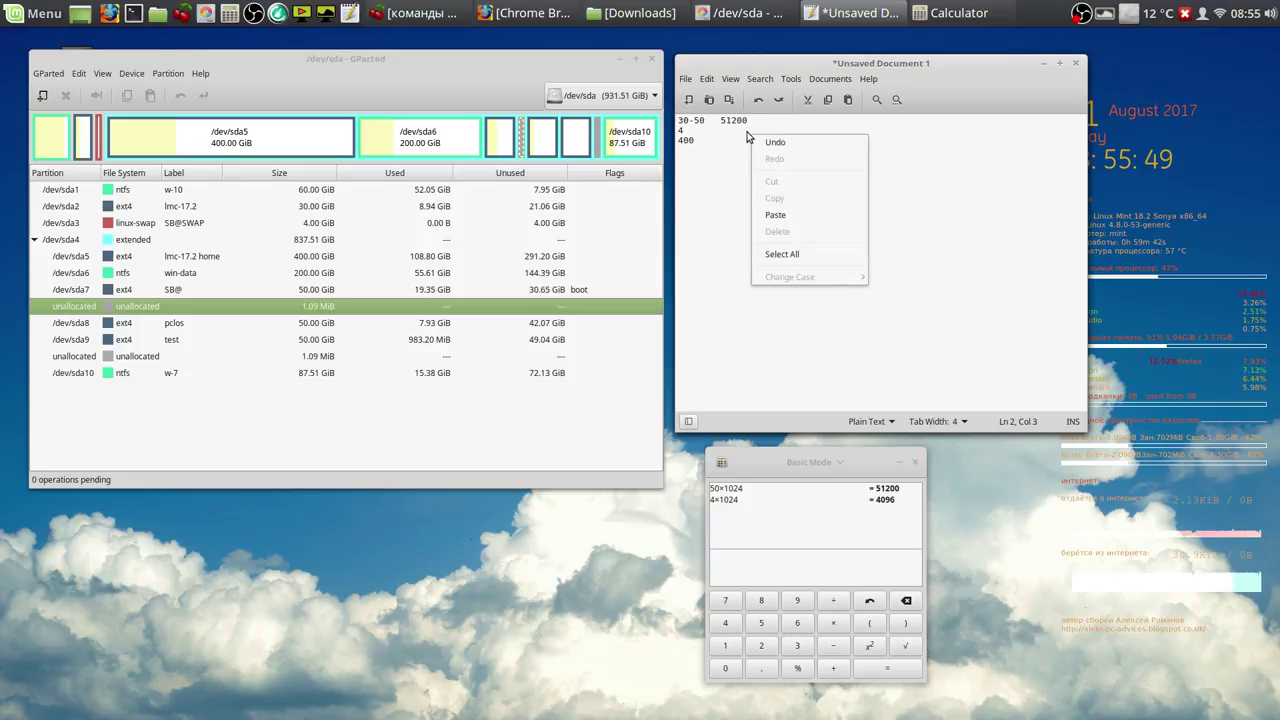
{"action": "left_click", "coordinate": [789, 216]}
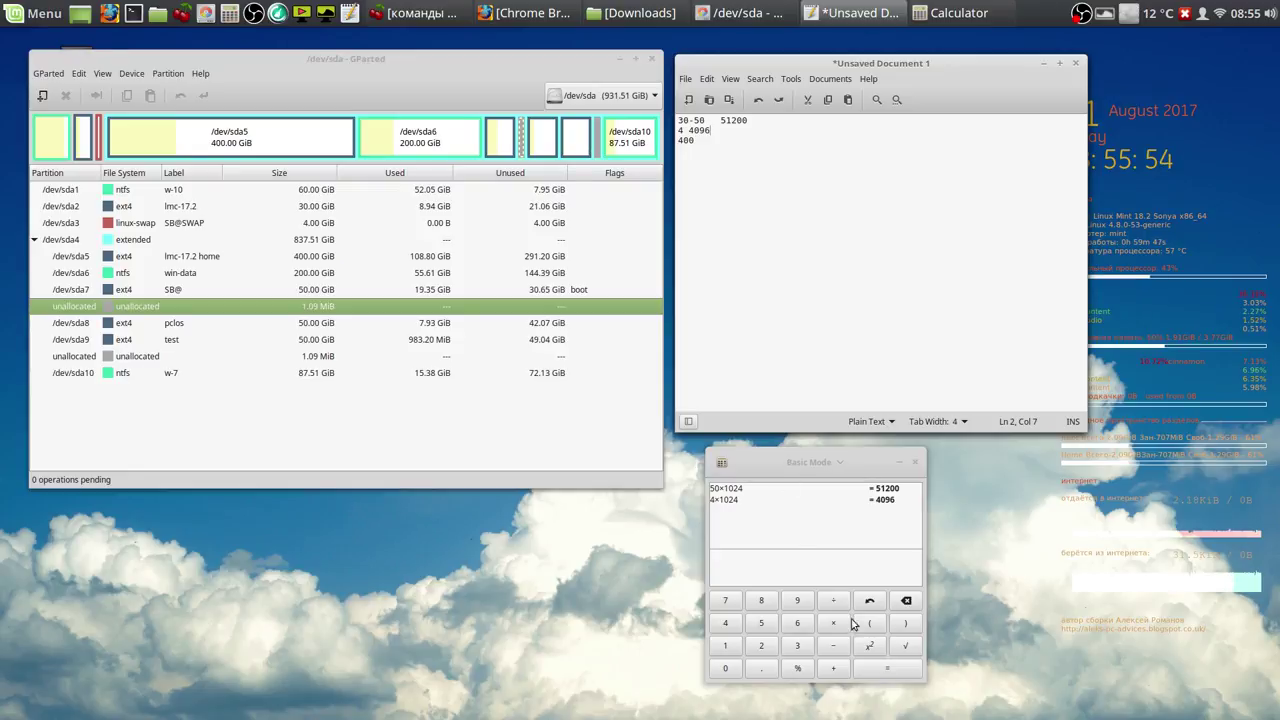
Step: Compute 400×1024 = 409600 in Calculator
{"action": "left_click", "coordinate": [907, 601]}
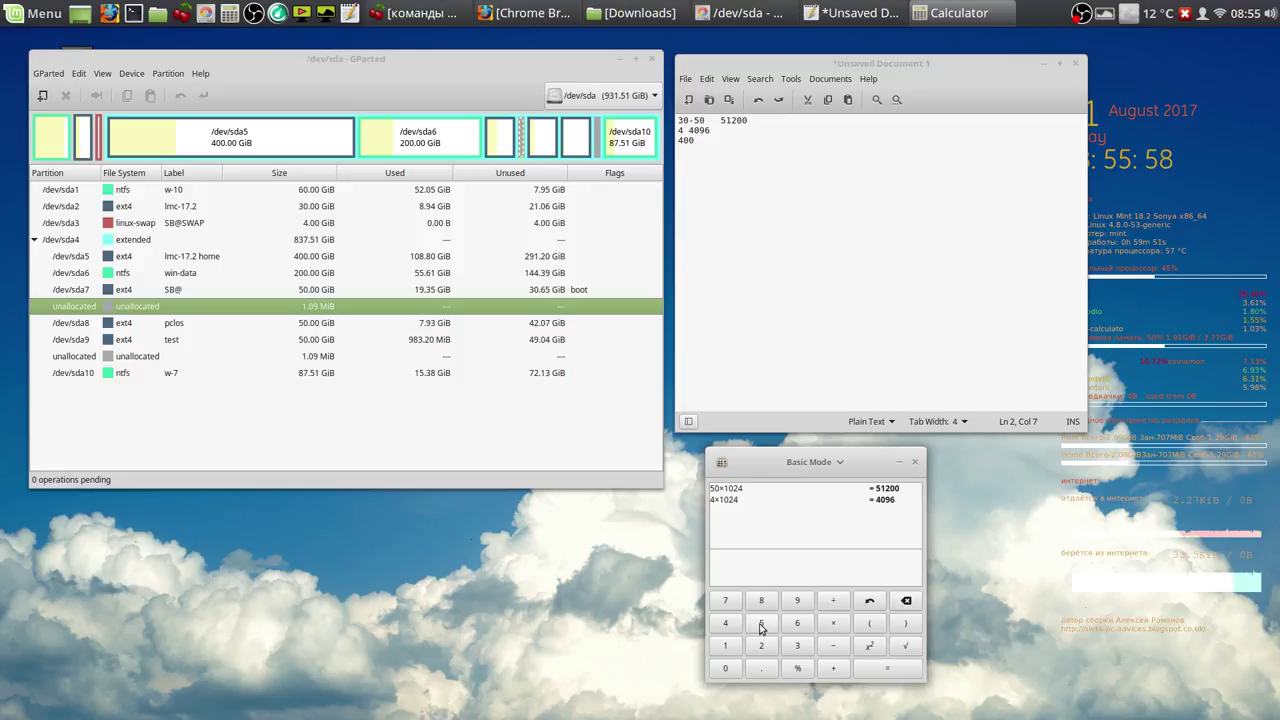
{"action": "left_click", "coordinate": [726, 624]}
{"action": "left_click", "coordinate": [727, 668]}
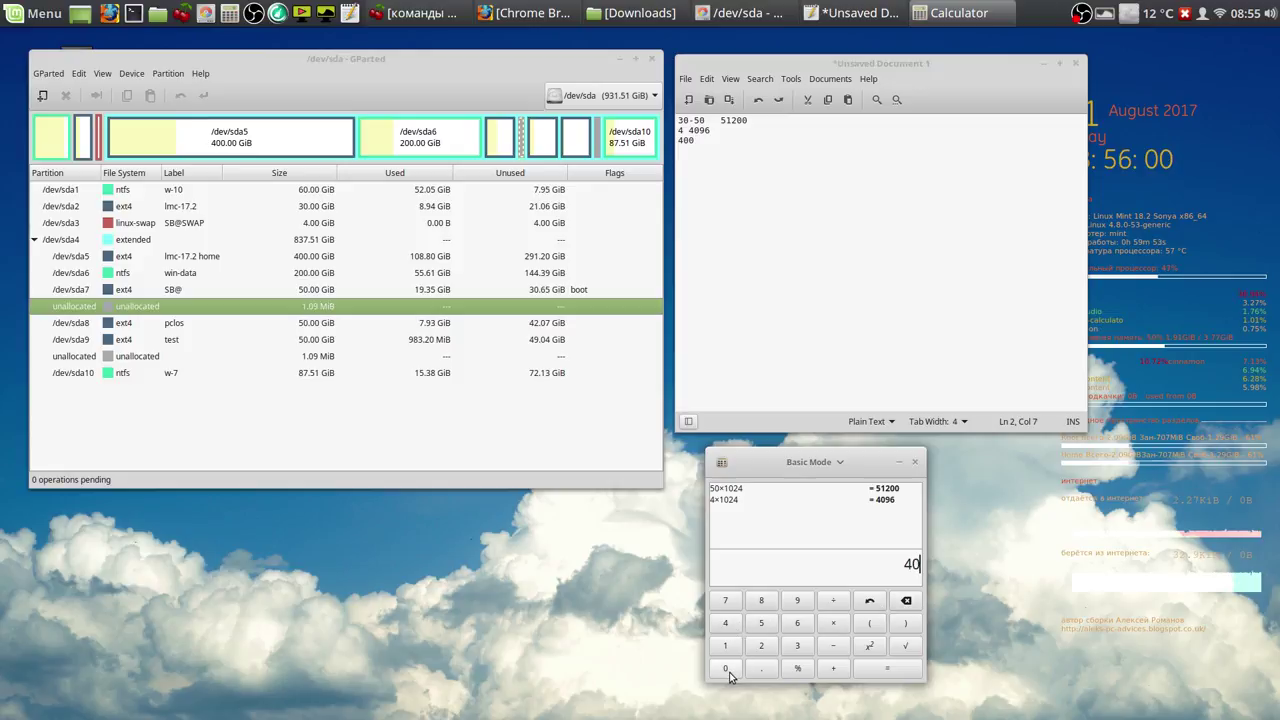
{"action": "left_click", "coordinate": [727, 668]}
{"action": "left_click", "coordinate": [832, 623]}
{"action": "left_click", "coordinate": [726, 646]}
{"action": "left_click", "coordinate": [727, 668]}
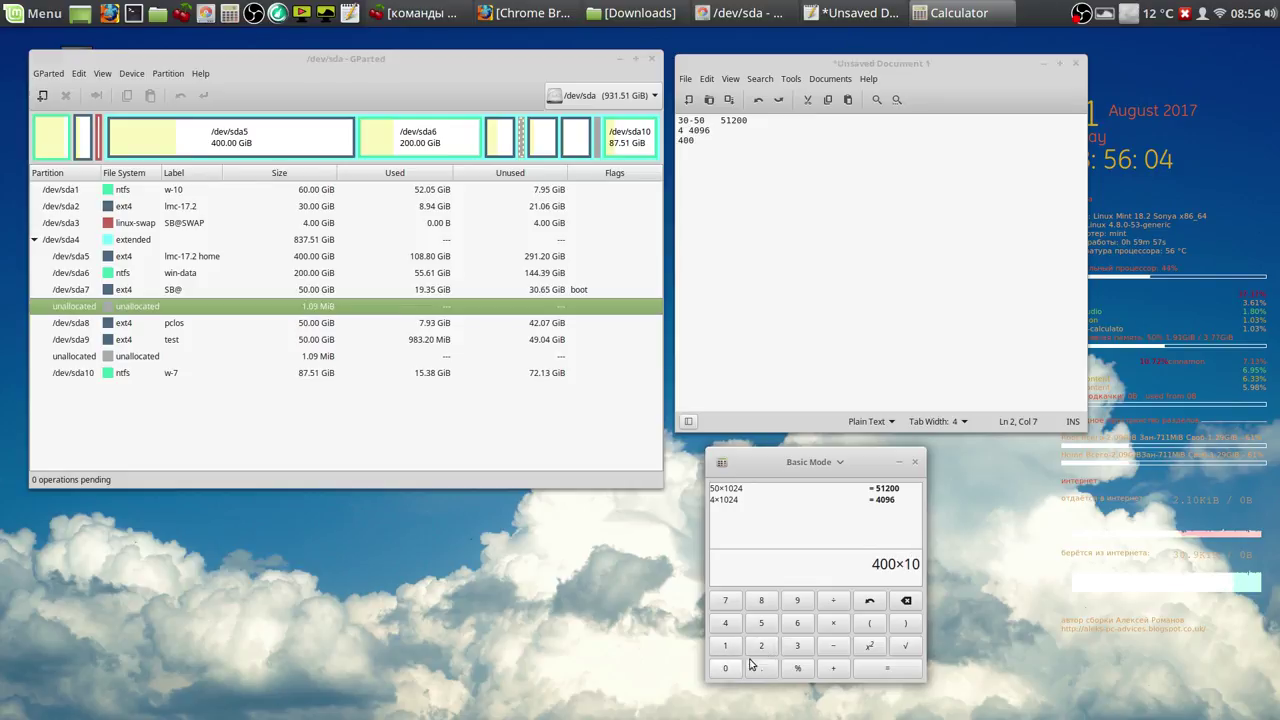
{"action": "left_click", "coordinate": [761, 646]}
{"action": "left_click", "coordinate": [728, 625]}
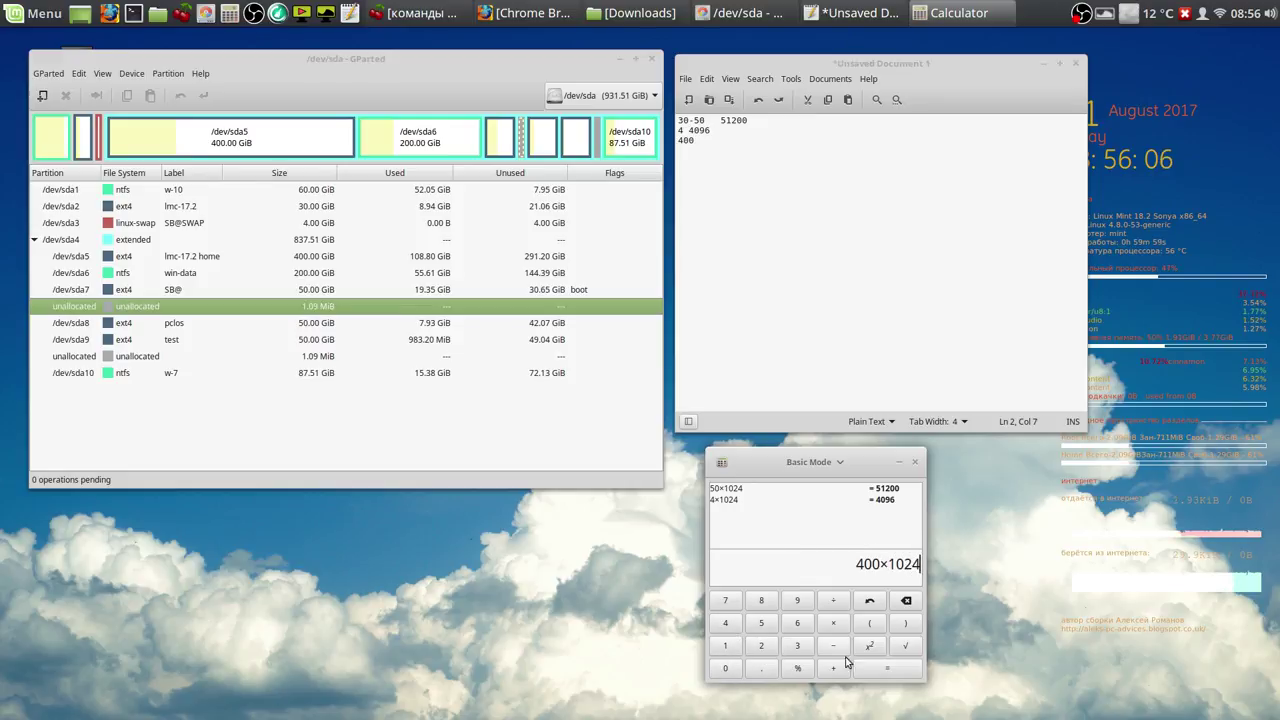
{"action": "left_click", "coordinate": [880, 670]}
Step: Cut 409600 from Calculator and paste it on line 4 of the notes
{"action": "left_click_drag", "start_coordinate": [872, 565], "coordinate": [922, 567]}
{"action": "right_click", "coordinate": [906, 567]}
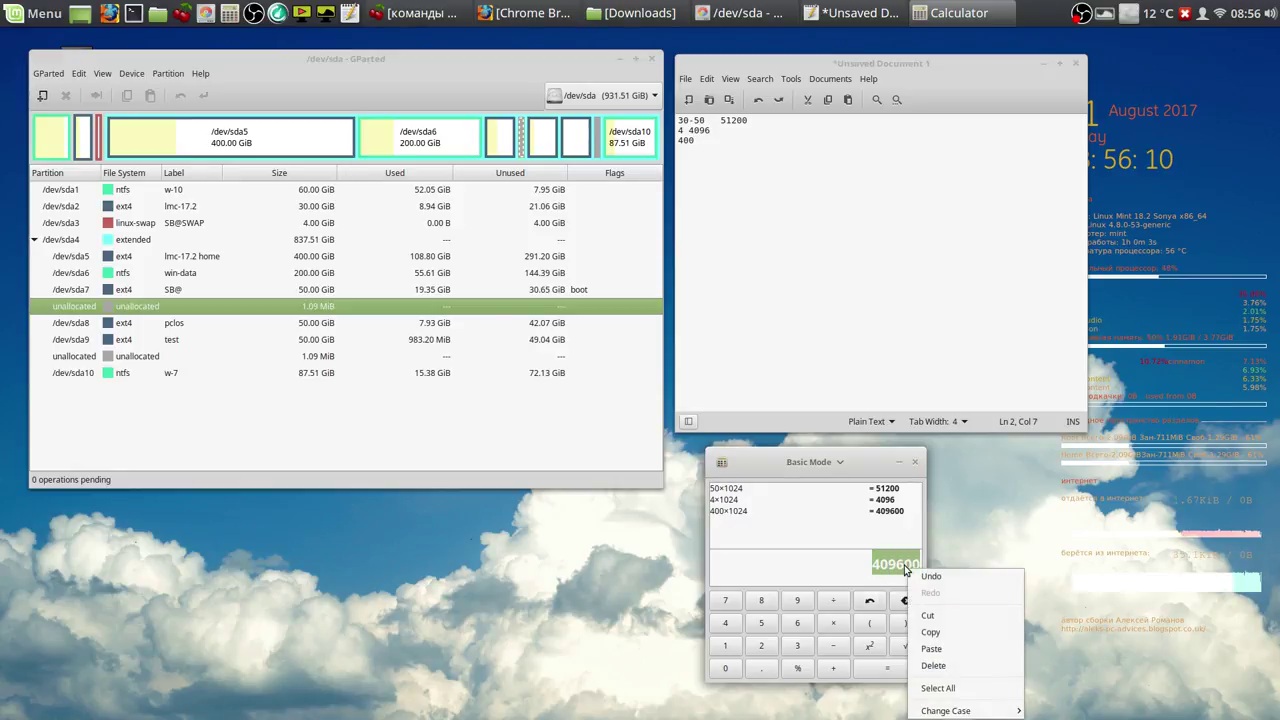
{"action": "left_click", "coordinate": [931, 614]}
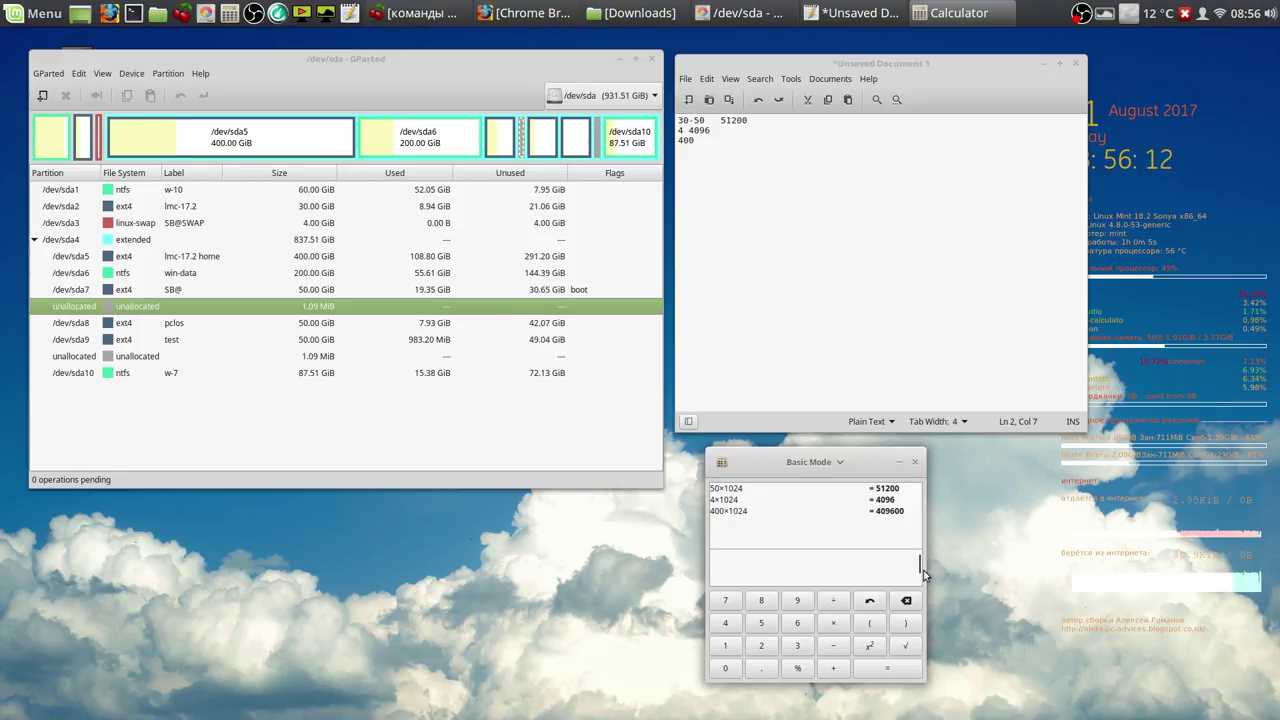
{"action": "left_click", "coordinate": [755, 147]}
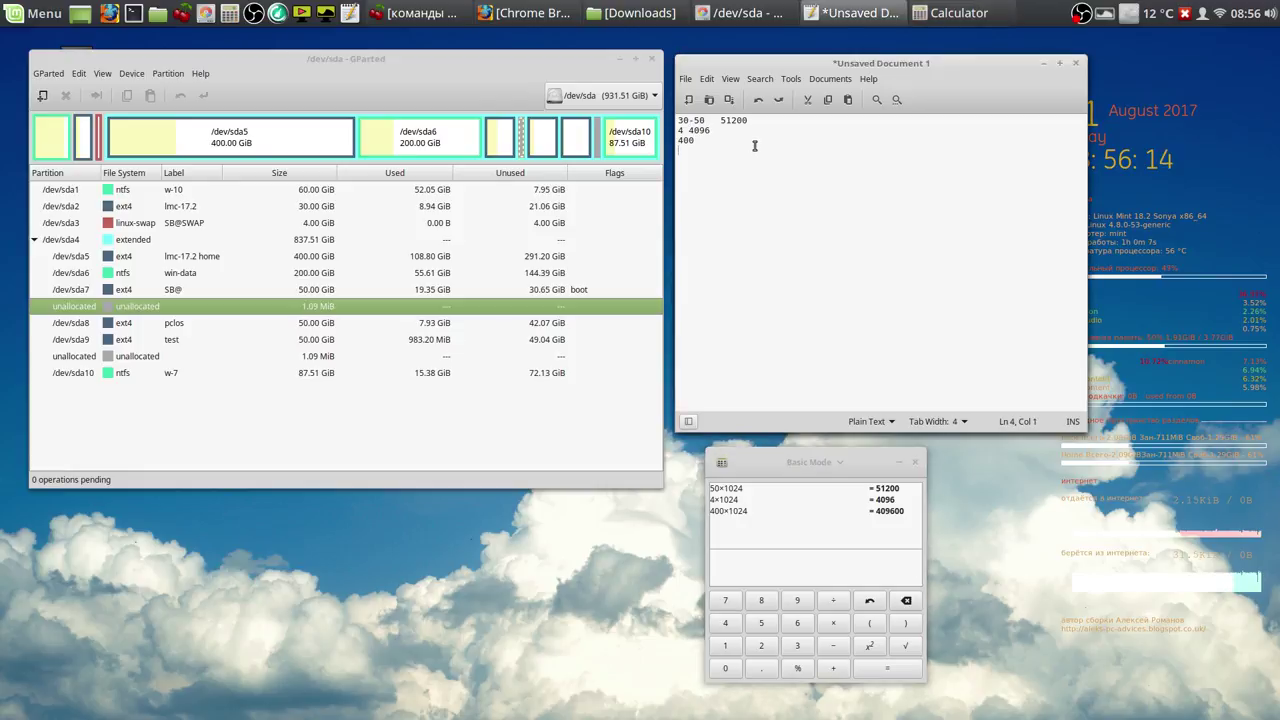
{"action": "right_click", "coordinate": [755, 147]}
{"action": "left_click", "coordinate": [808, 229]}
Step: Delete the old 400, 4 and 30-50 labels so only 51200, 4096, 409600 remain; close Calculator
{"action": "left_click_drag", "start_coordinate": [700, 140], "coordinate": [660, 140]}
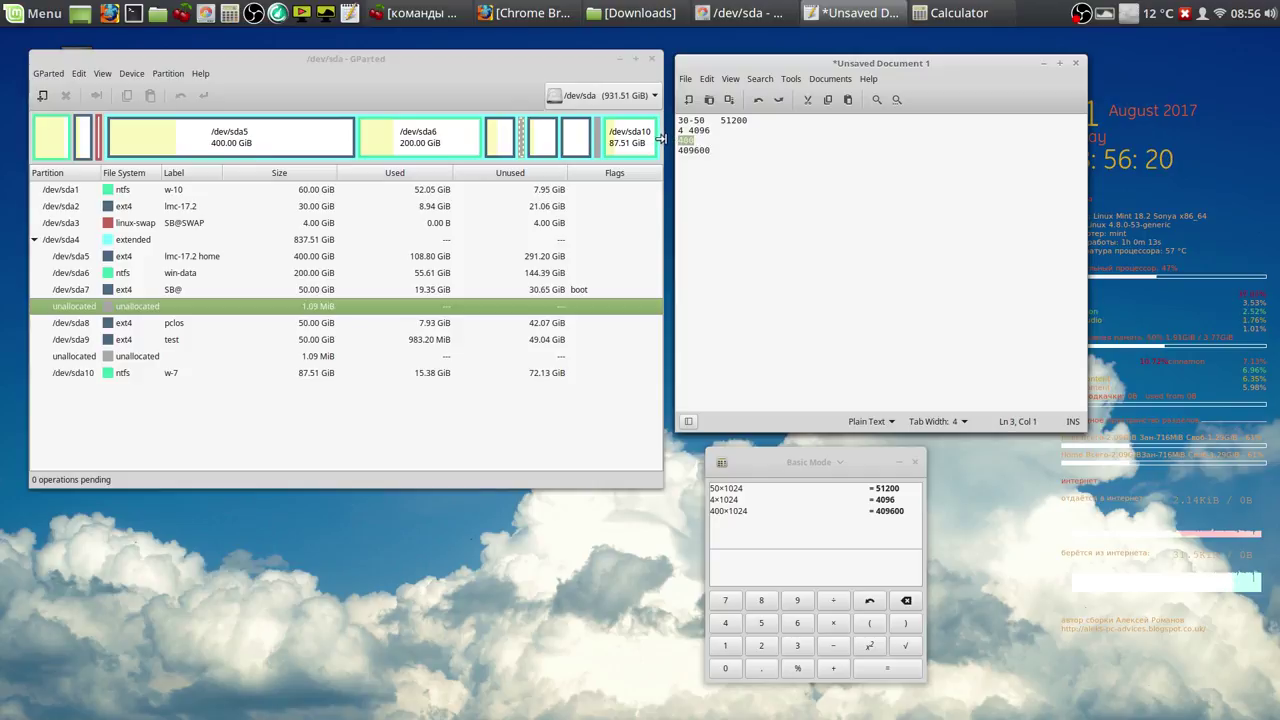
{"action": "key", "text": "Delete"}
{"action": "left_click", "coordinate": [686, 130]}
{"action": "key", "text": "BackSpace"}
{"action": "key", "text": "BackSpace"}
{"action": "left_click_drag", "start_coordinate": [720, 119], "coordinate": [677, 120]}
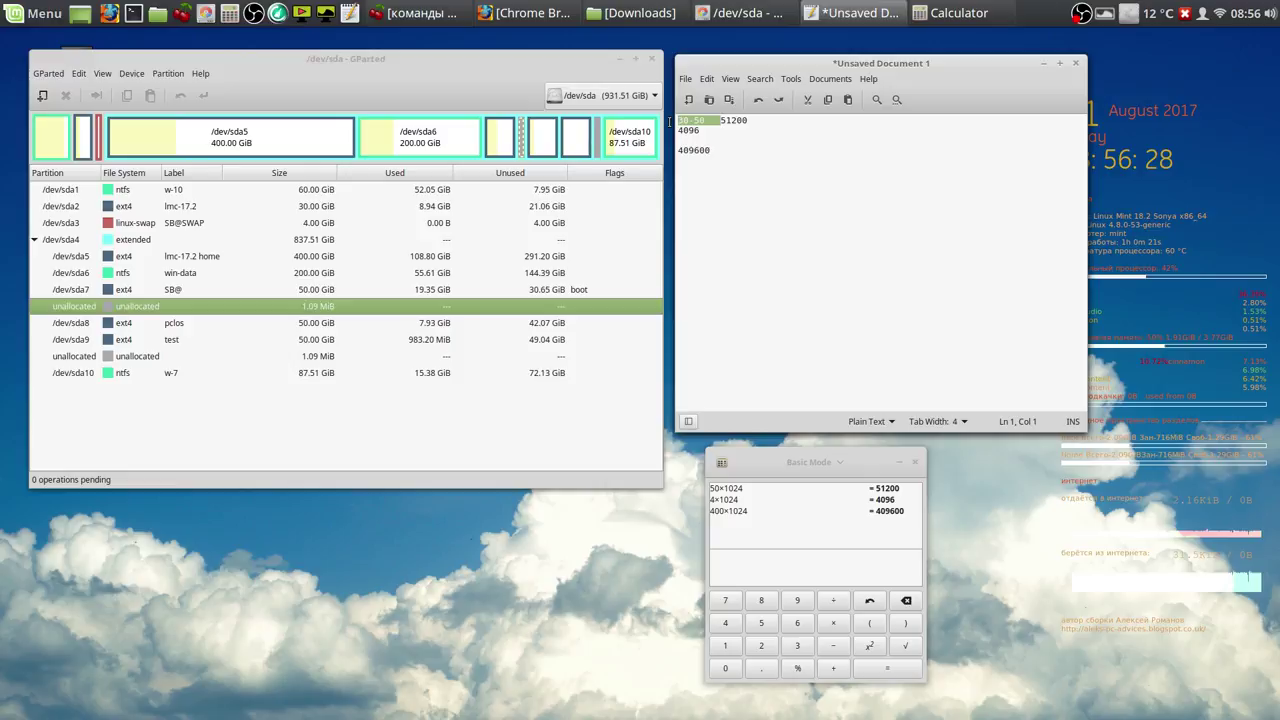
{"action": "key", "text": "Delete"}
{"action": "left_click", "coordinate": [677, 131]}
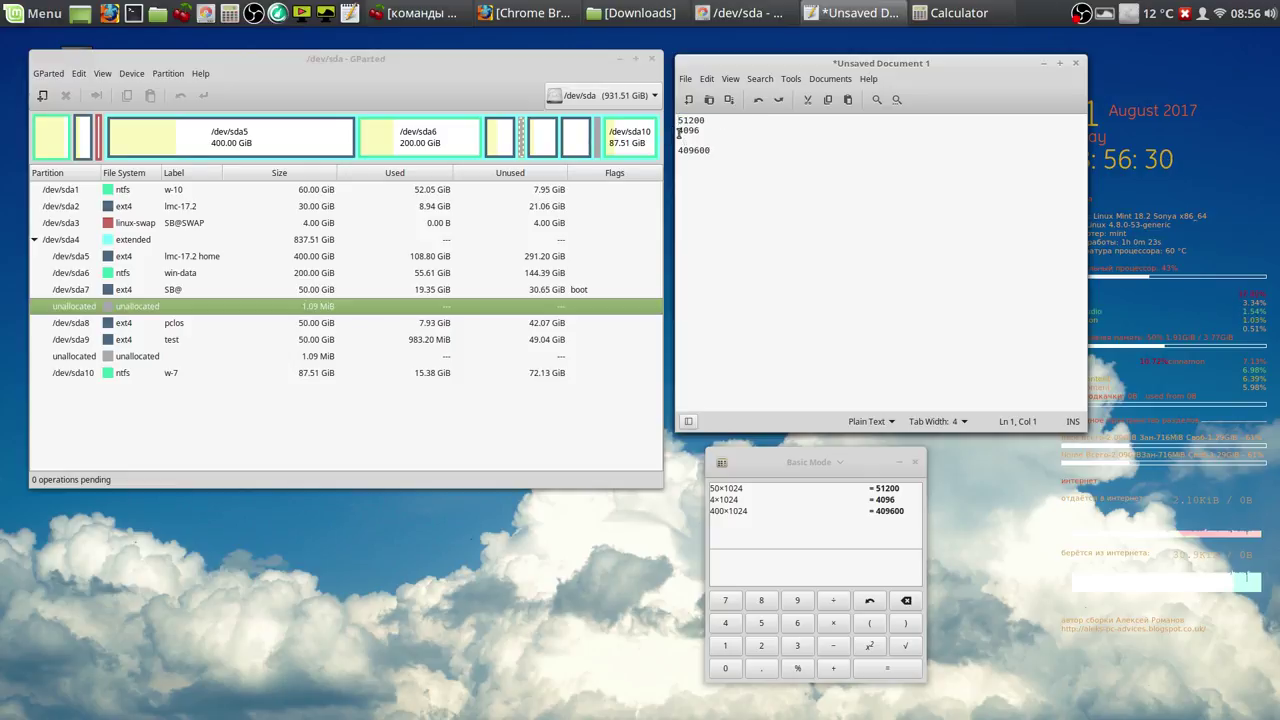
{"action": "key", "text": "Return"}
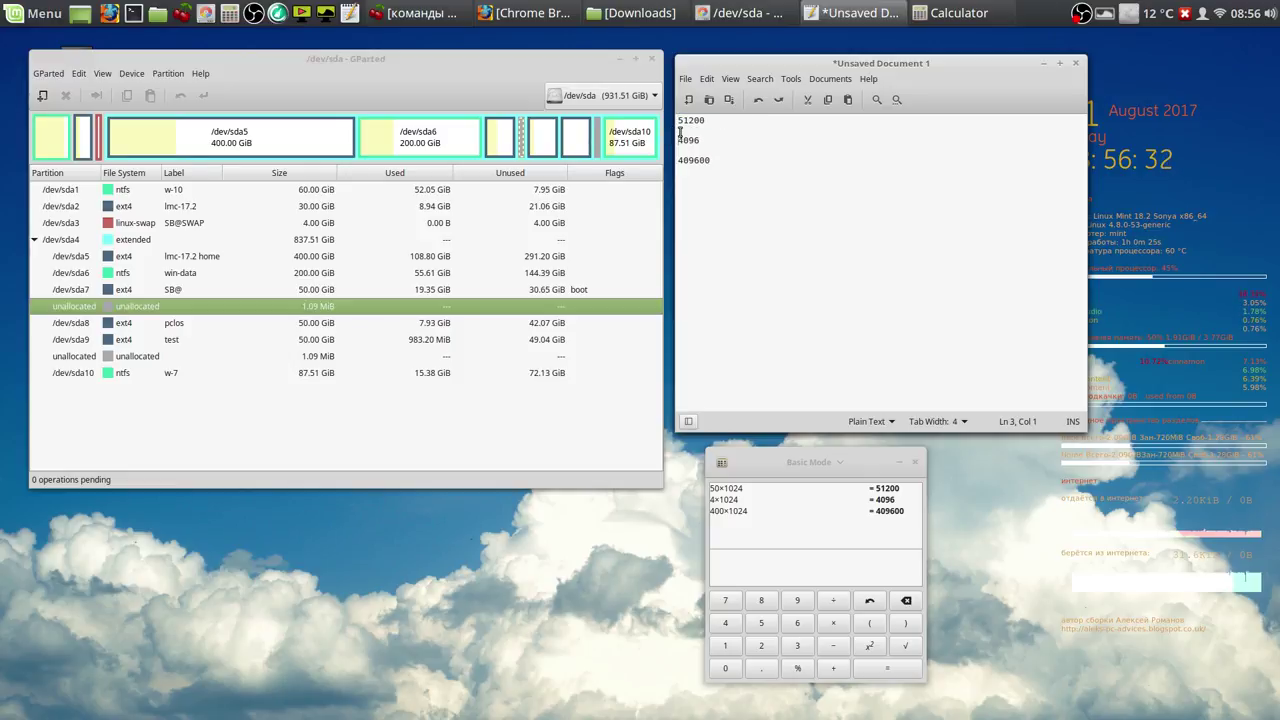
{"action": "left_click", "coordinate": [917, 462]}
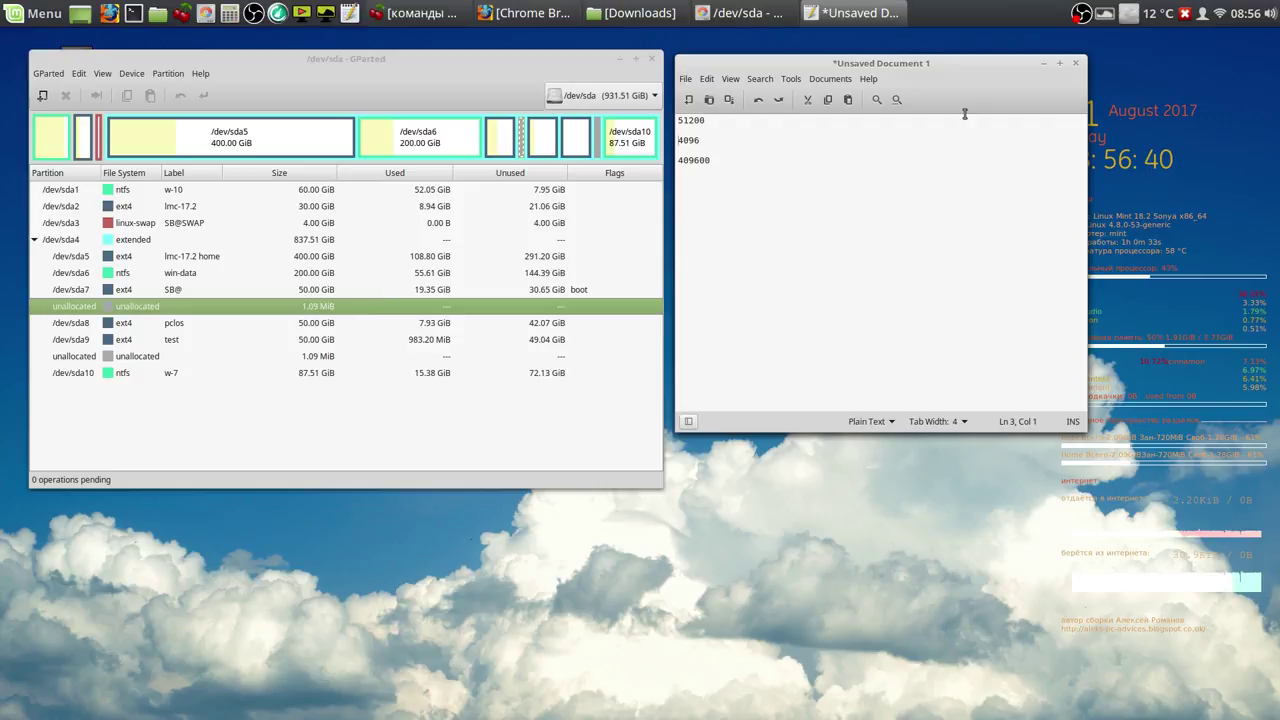
Step: Shift the notes aside, turn on GParted's Device Information panel and widen its window
{"action": "left_click_drag", "start_coordinate": [981, 67], "coordinate": [1132, 66]}
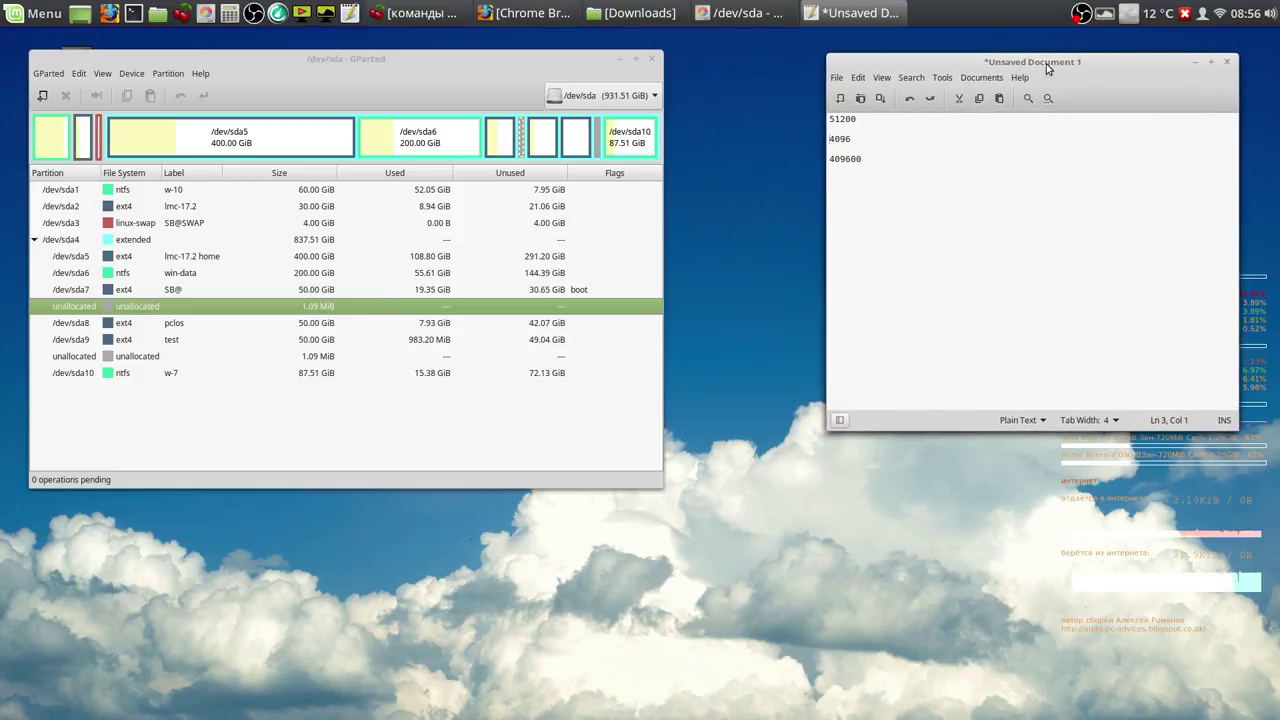
{"action": "left_click", "coordinate": [104, 74]}
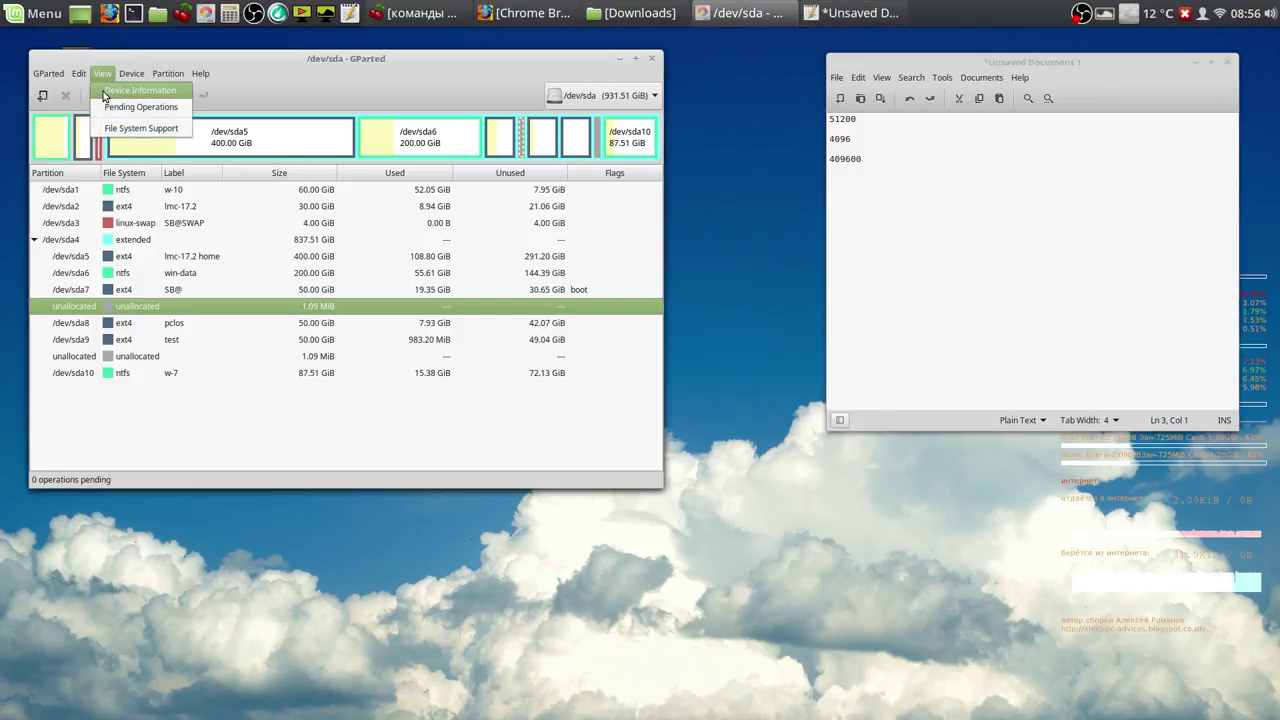
{"action": "left_click", "coordinate": [103, 90]}
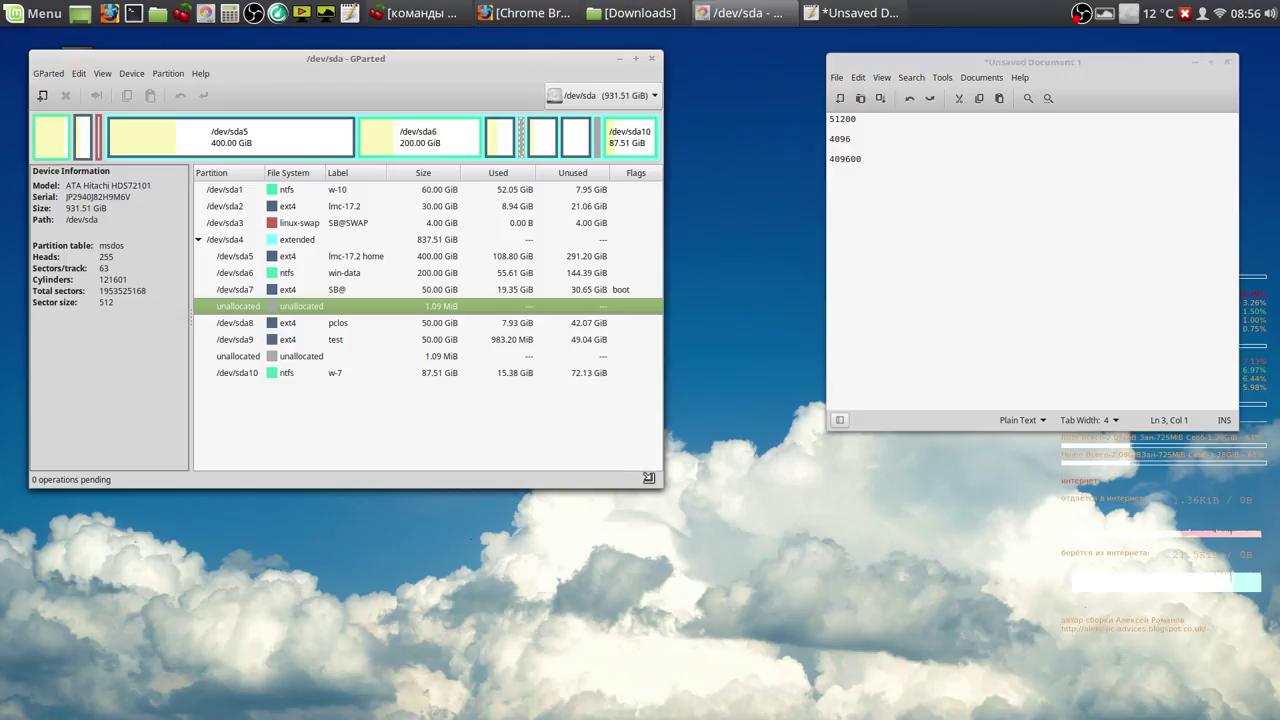
{"action": "left_click_drag", "start_coordinate": [663, 488], "coordinate": [773, 450]}
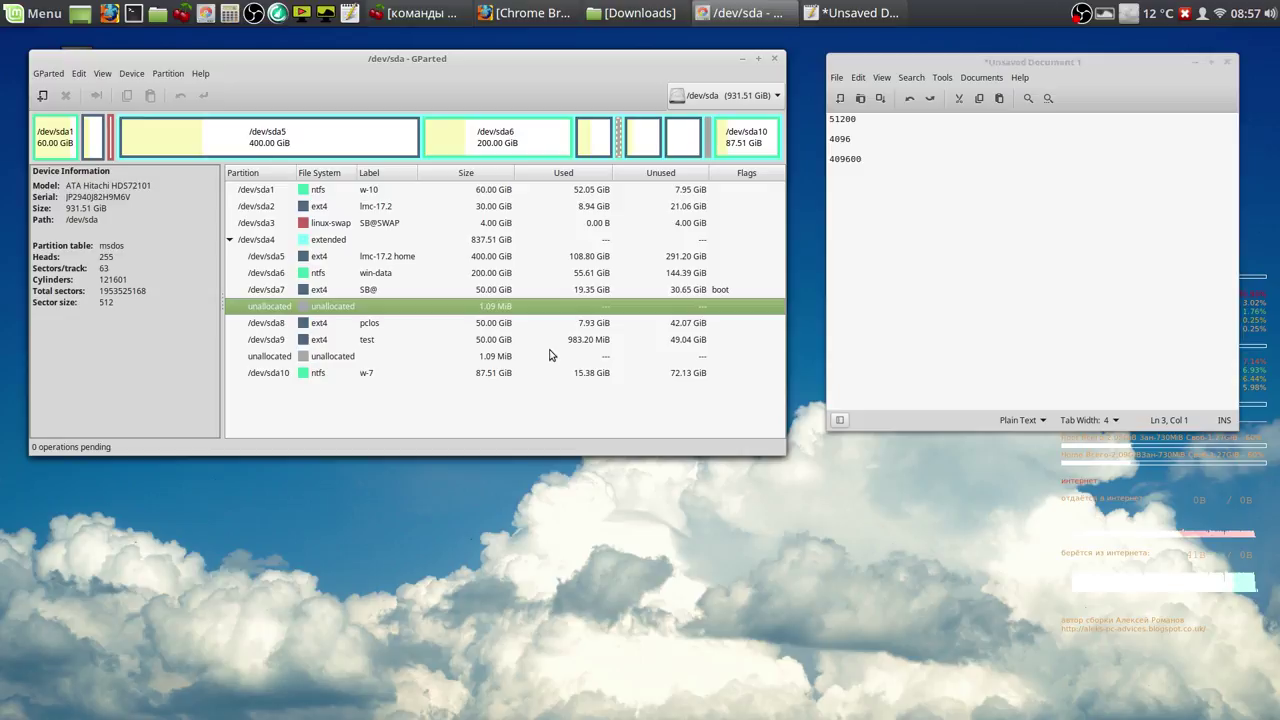
Step: Create a new msdos partition table on /dev/sda and confirm erasing all its data
{"action": "left_click", "coordinate": [167, 74]}
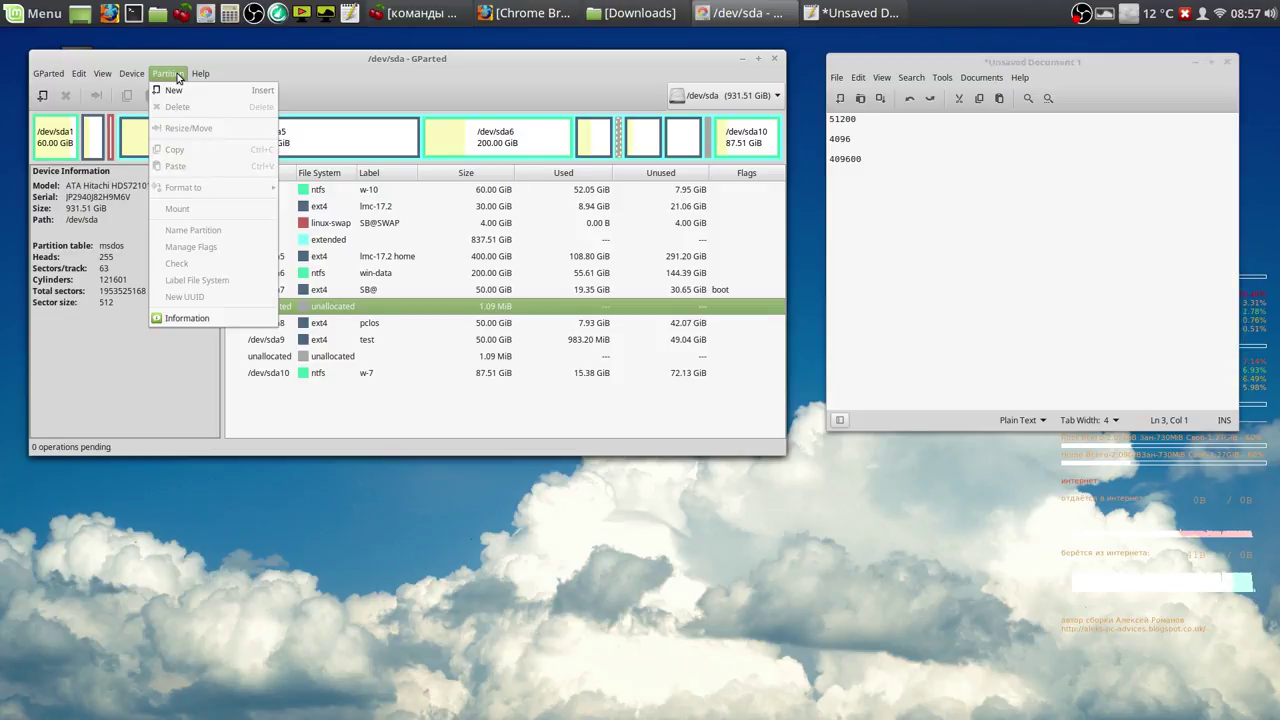
{"action": "mouse_move", "coordinate": [131, 74]}
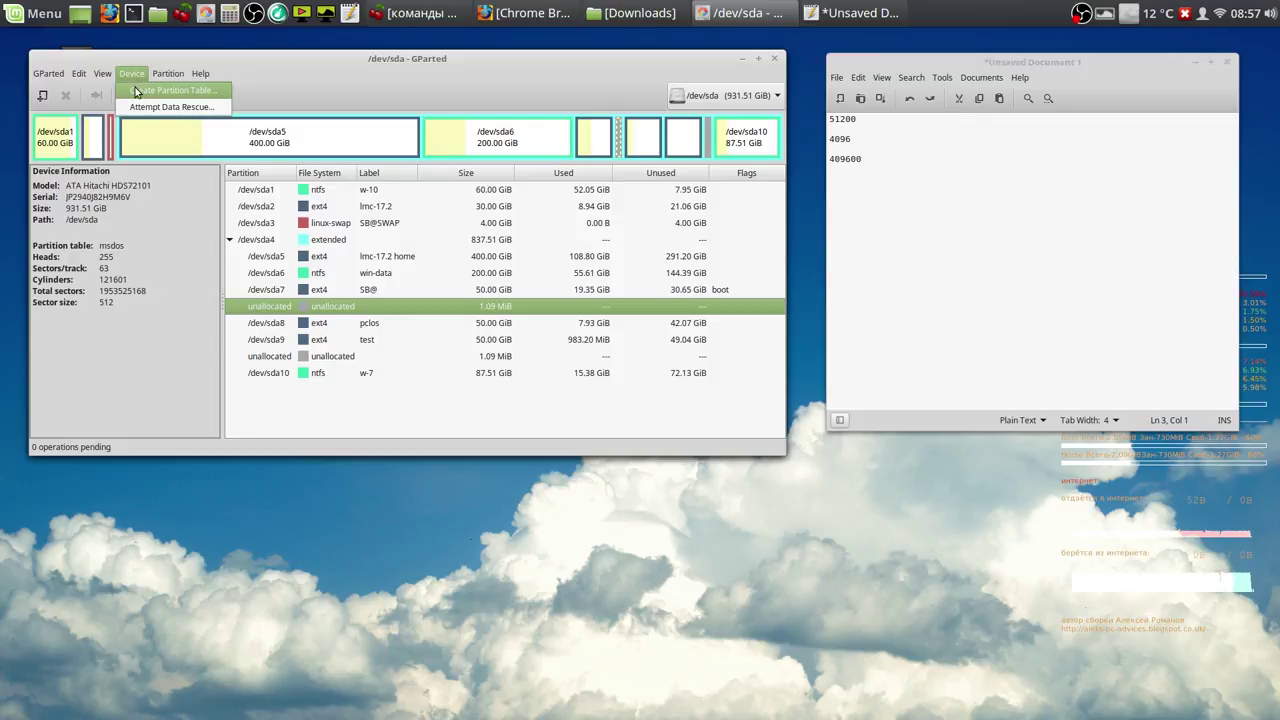
{"action": "left_click", "coordinate": [137, 91]}
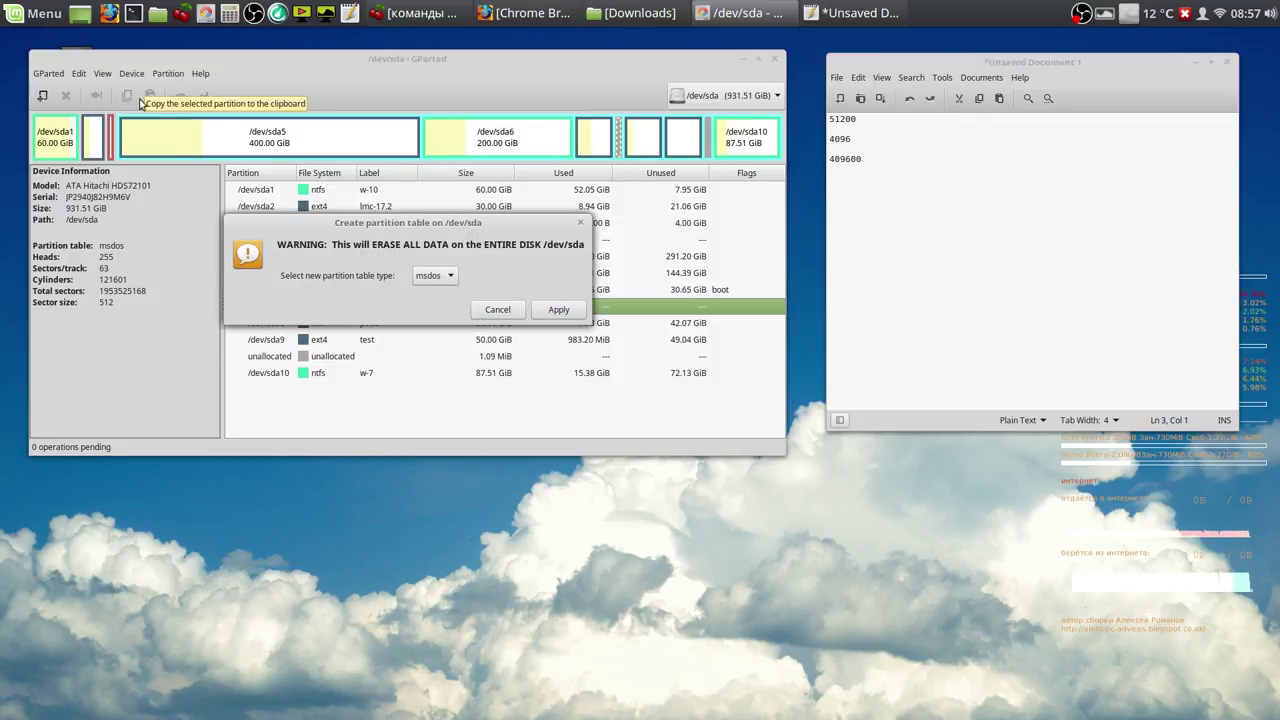
{"action": "left_click", "coordinate": [451, 277]}
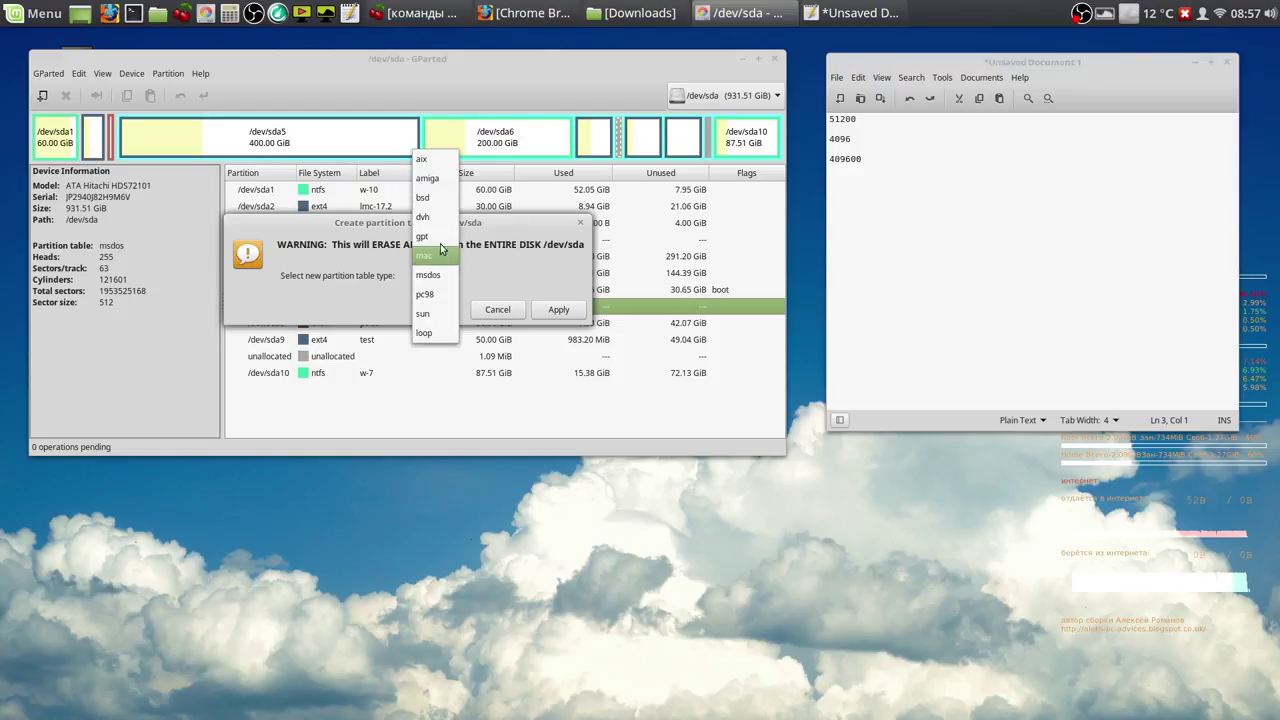
{"action": "left_click", "coordinate": [441, 245]}
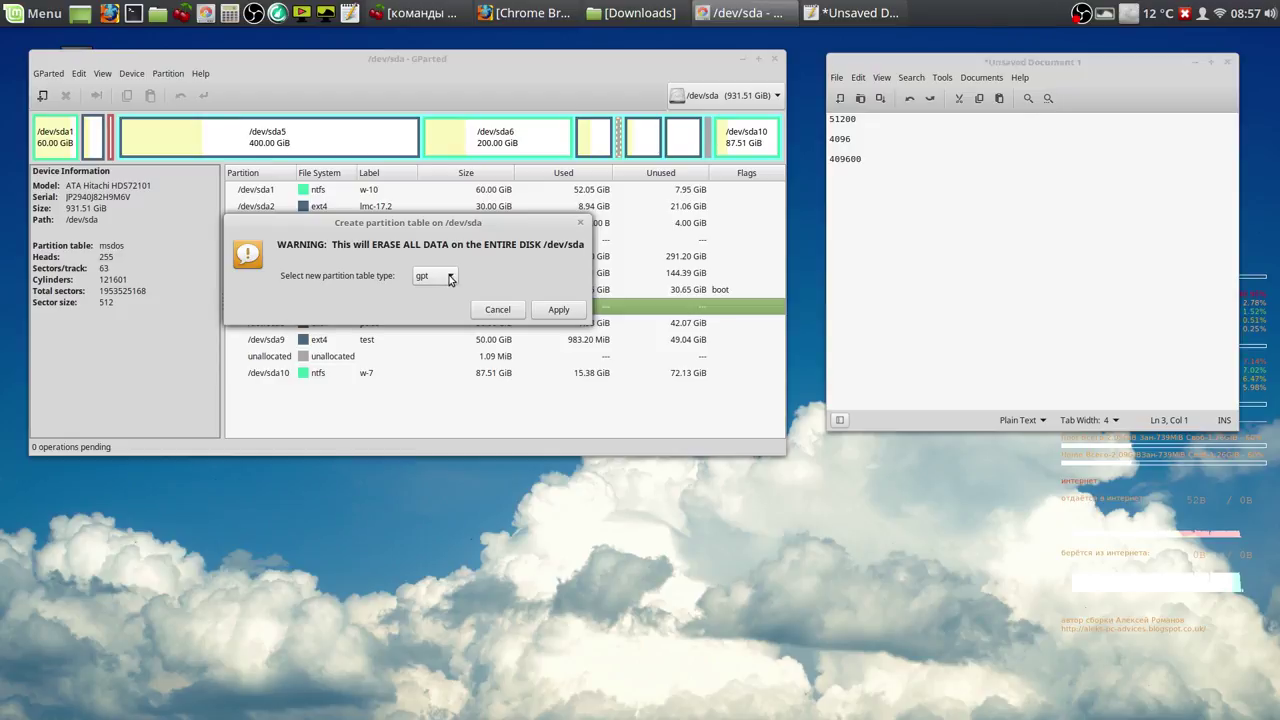
{"action": "left_click", "coordinate": [450, 279]}
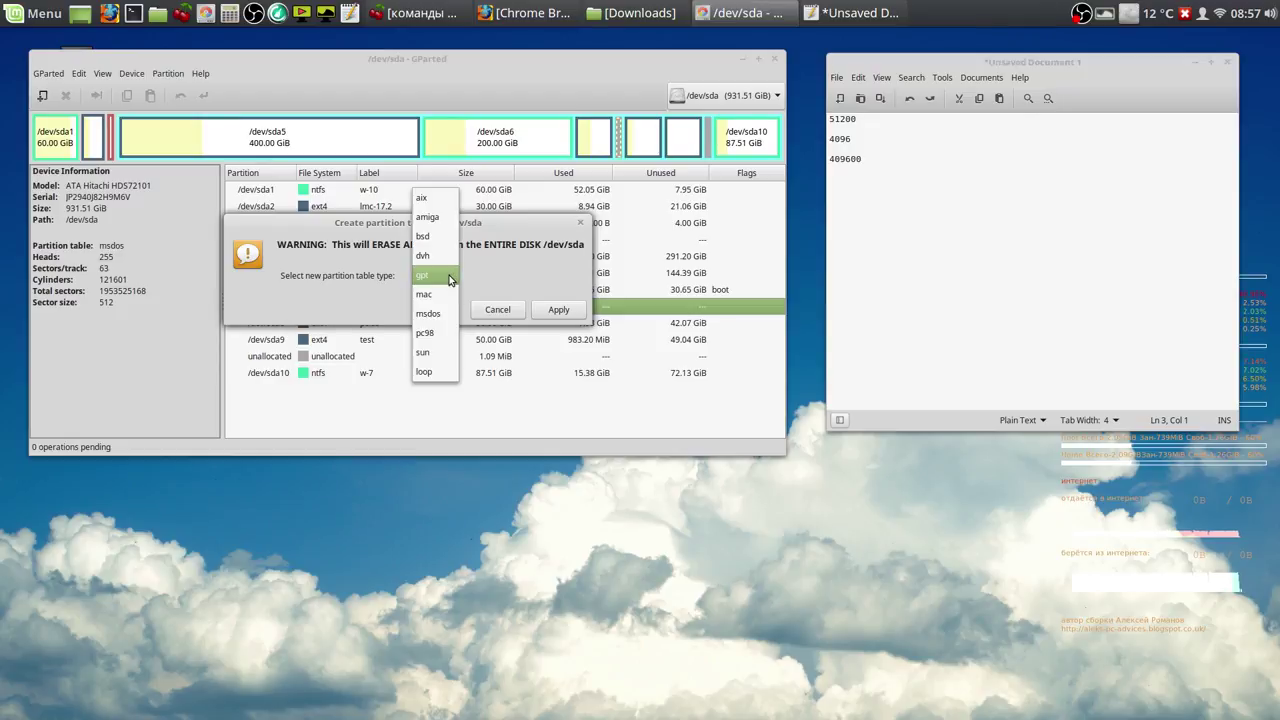
{"action": "left_click", "coordinate": [446, 312]}
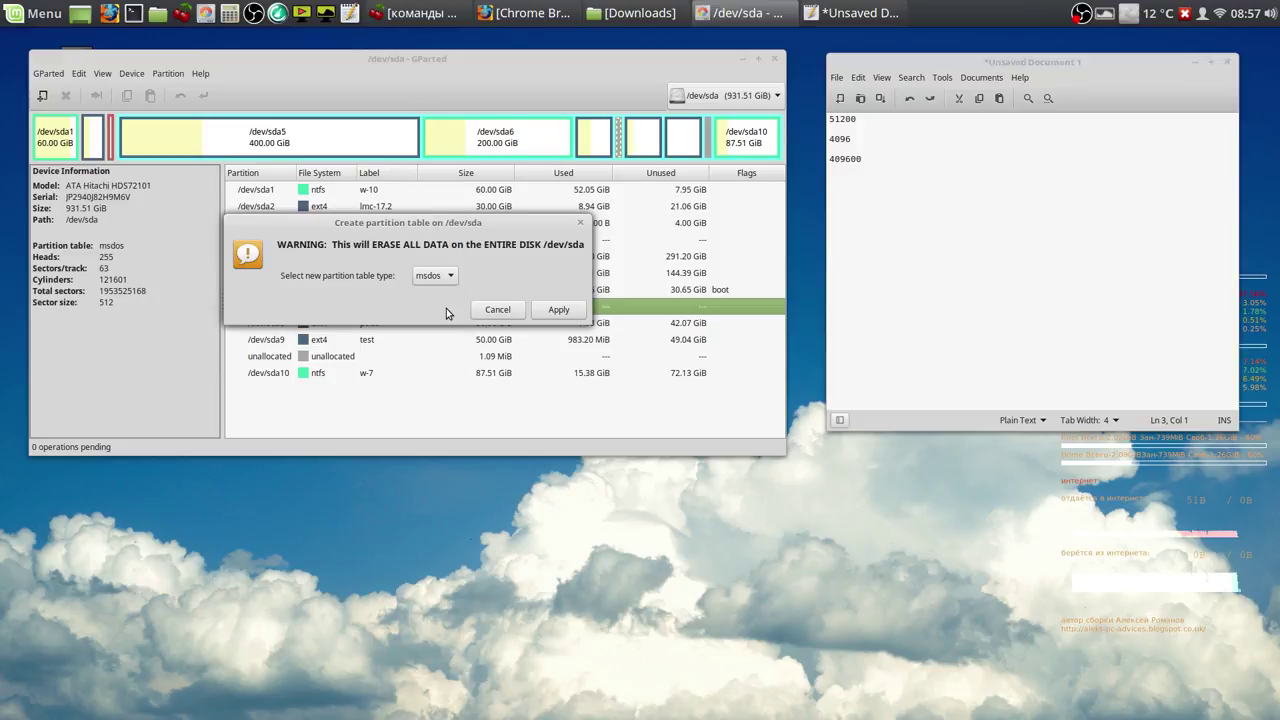
{"action": "left_click", "coordinate": [570, 312]}
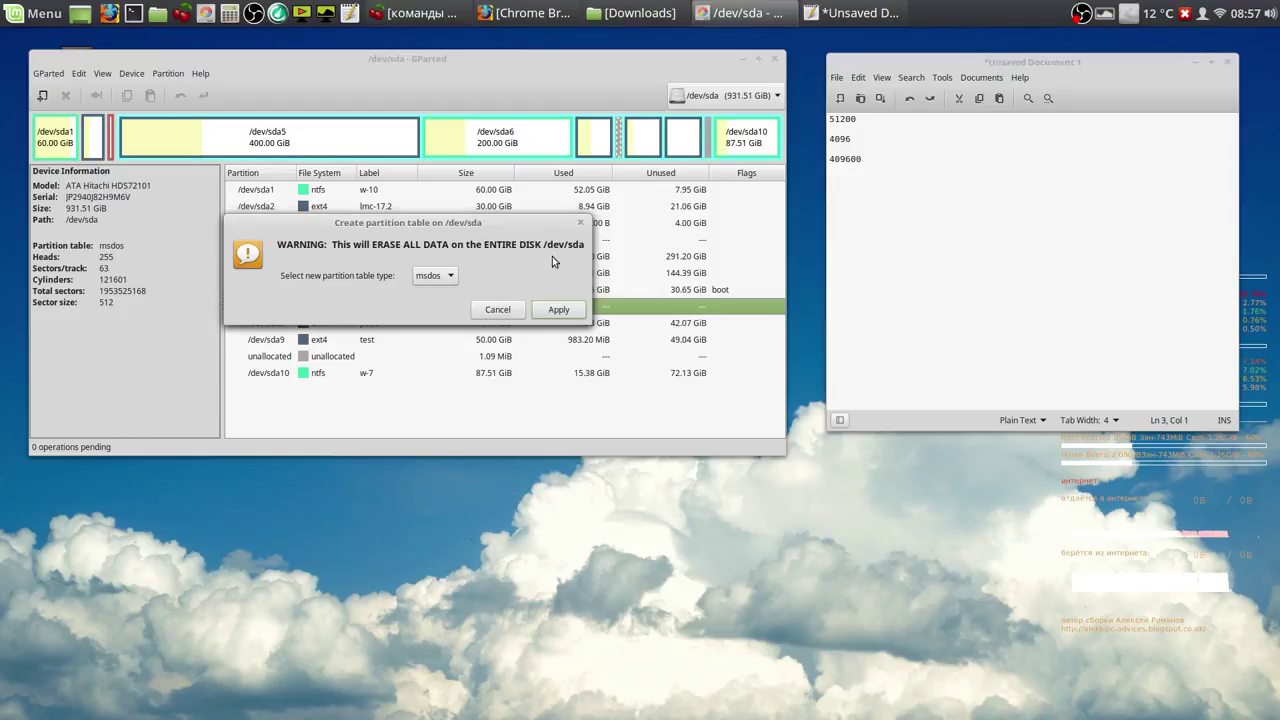
{"action": "key", "text": "Return"}
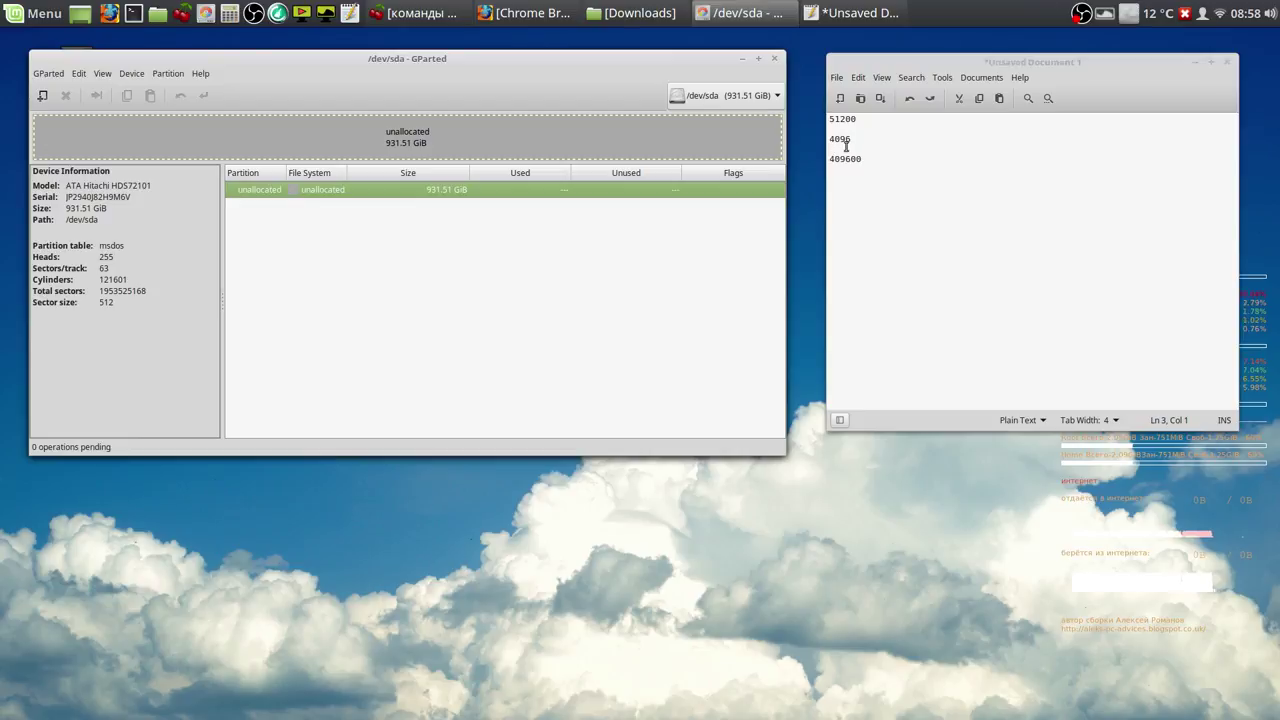
Step: Create a 51200 MiB ext4 primary partition at the start of the unallocated space, size pasted from the notes
{"action": "left_click_drag", "start_coordinate": [860, 120], "coordinate": [828, 120]}
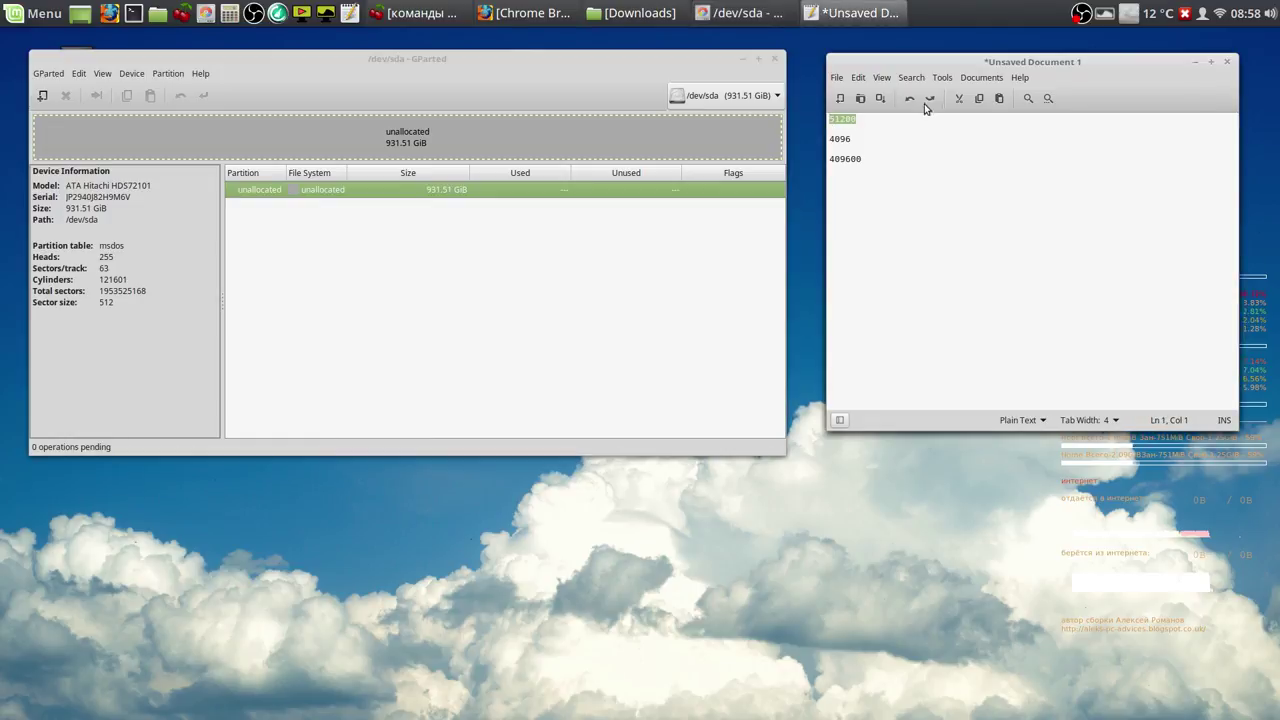
{"action": "left_click", "coordinate": [979, 98]}
{"action": "left_click", "coordinate": [352, 192]}
{"action": "right_click", "coordinate": [352, 192]}
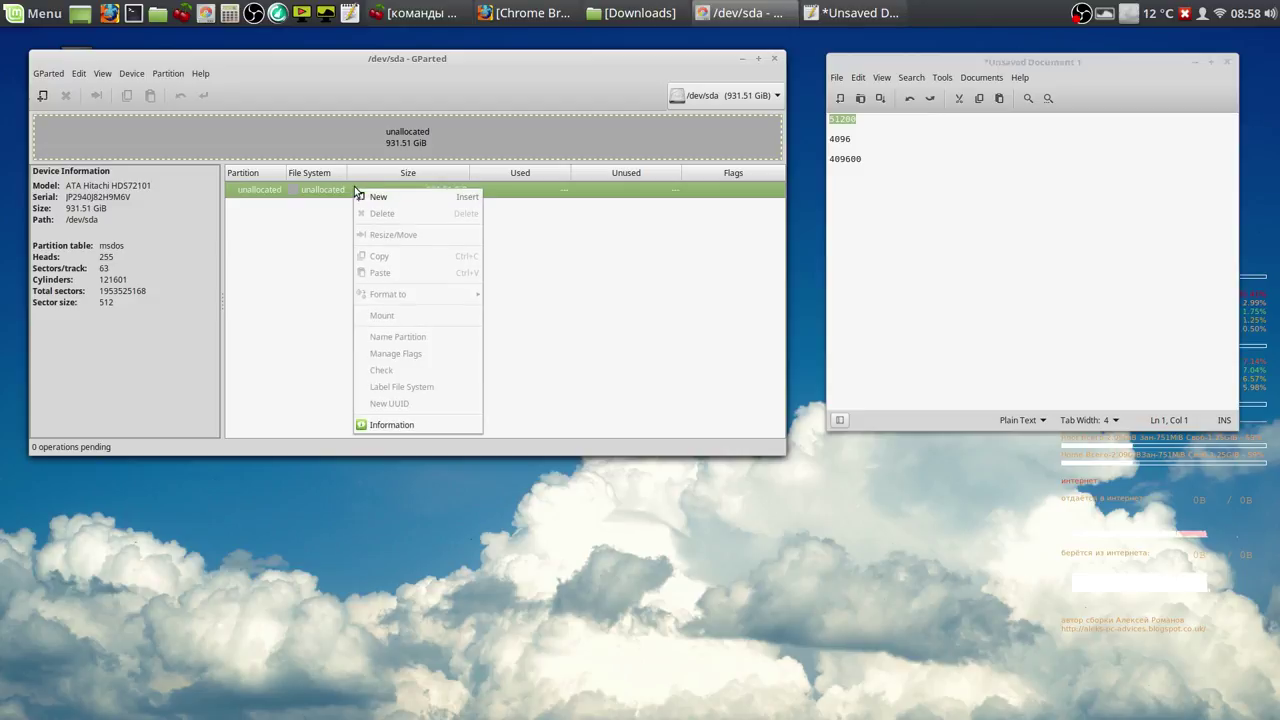
{"action": "left_click", "coordinate": [376, 200]}
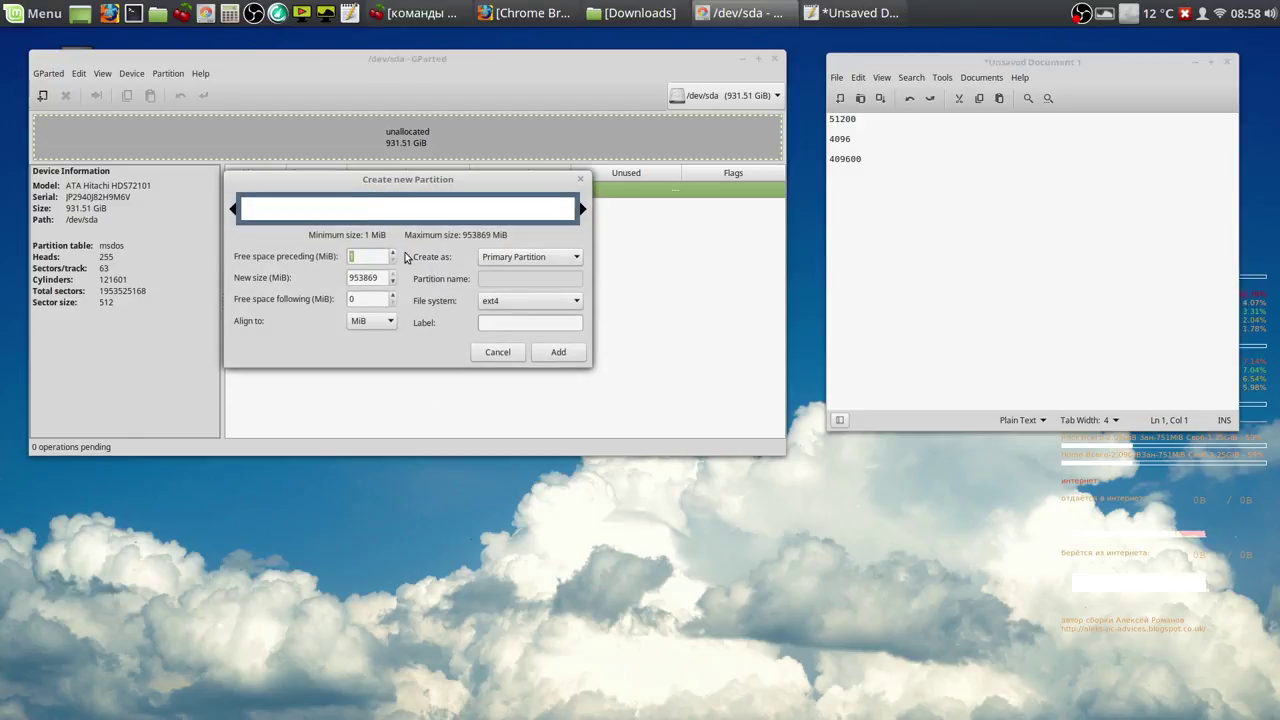
{"action": "left_click_drag", "start_coordinate": [377, 279], "coordinate": [348, 277]}
{"action": "right_click", "coordinate": [360, 275]}
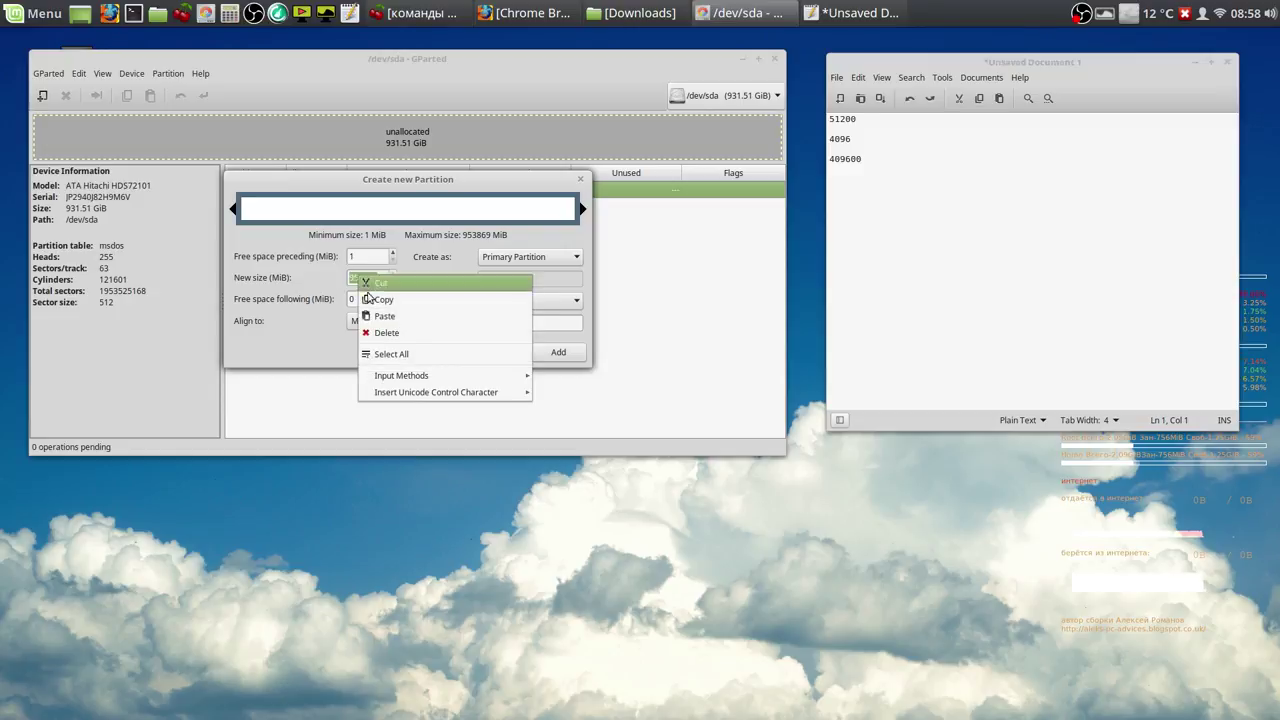
{"action": "left_click", "coordinate": [381, 318]}
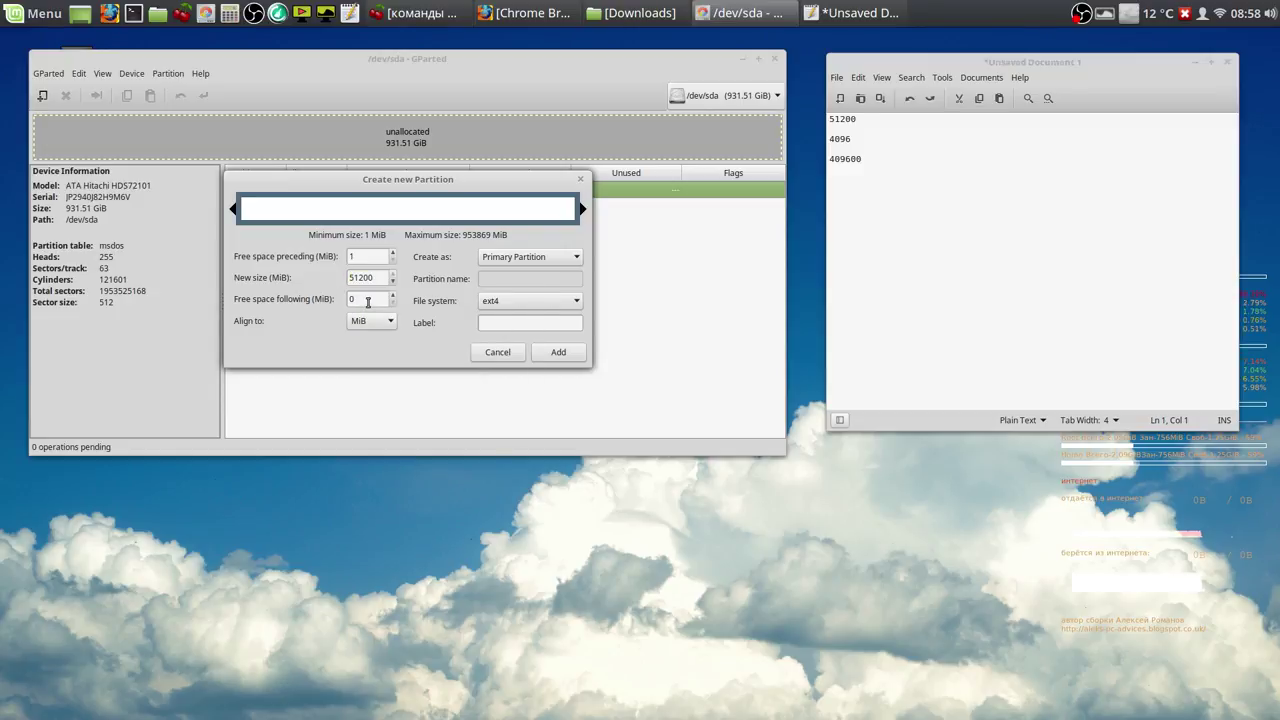
{"action": "left_click", "coordinate": [368, 297]}
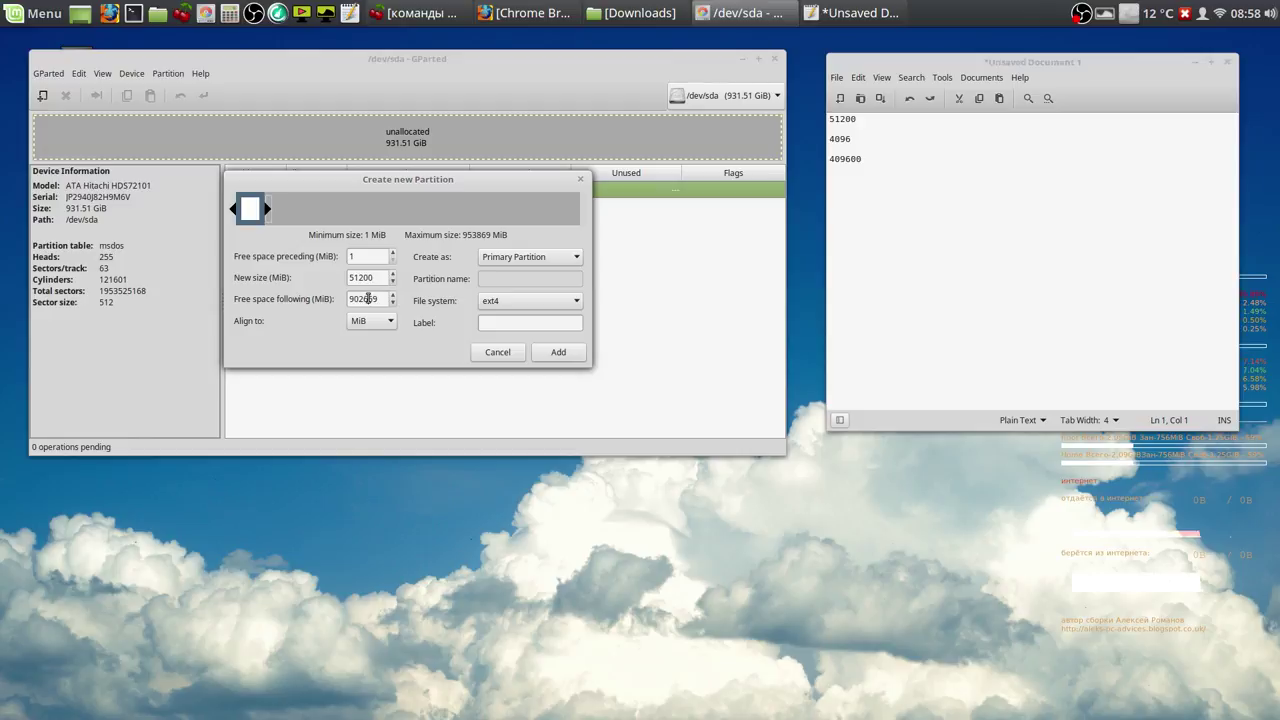
{"action": "left_click", "coordinate": [557, 353]}
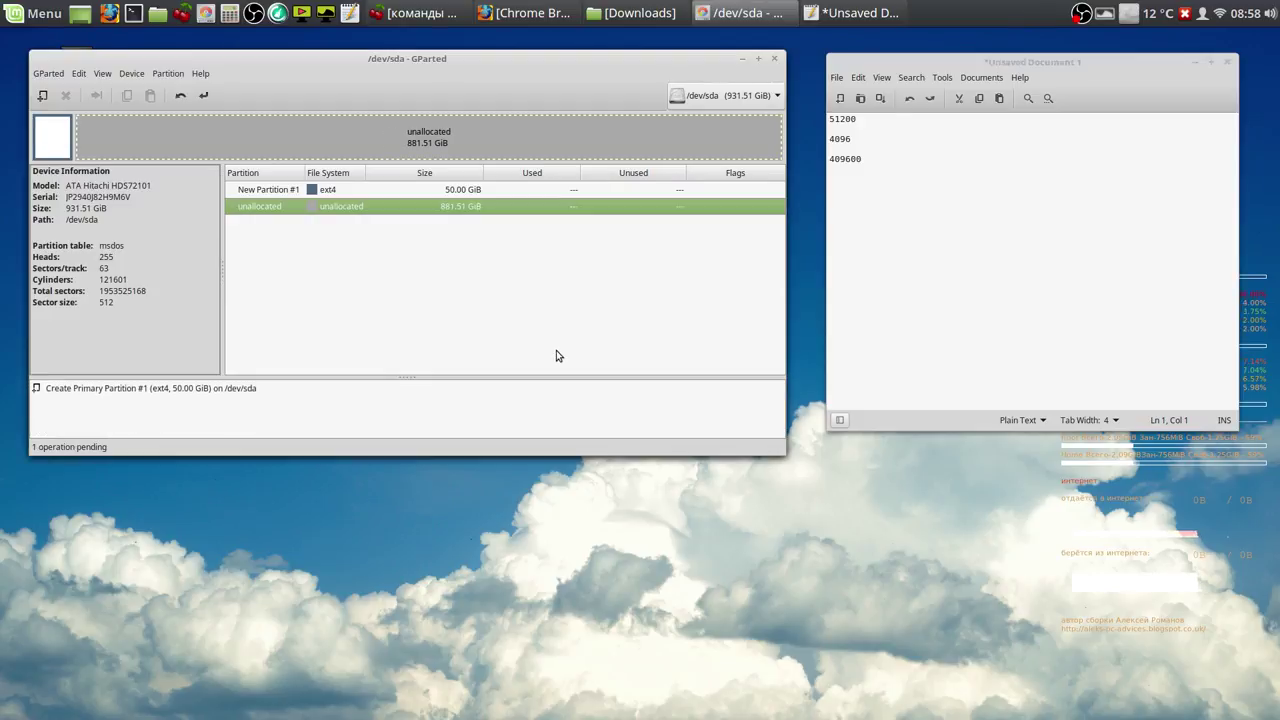
Step: Add a 4096 MiB linux-swap partition in the remaining free space, size pasted from the notes
{"action": "left_click_drag", "start_coordinate": [855, 140], "coordinate": [833, 142]}
{"action": "right_click", "coordinate": [841, 139]}
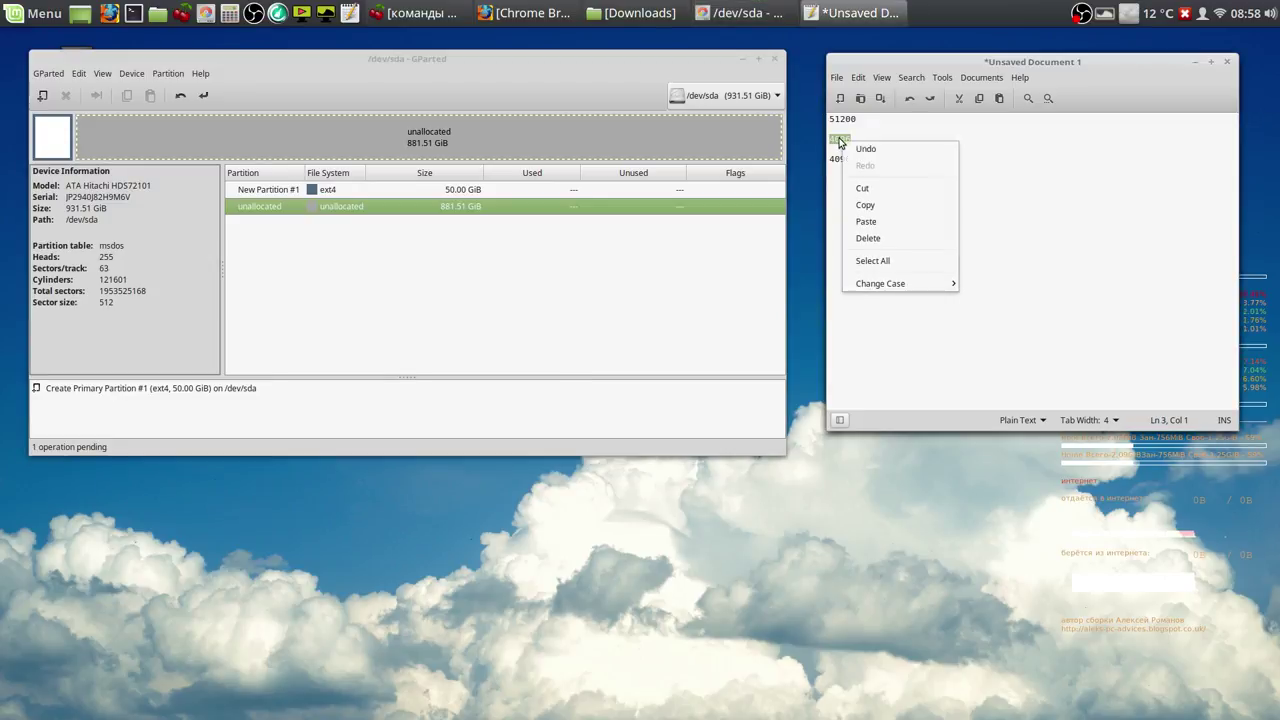
{"action": "left_click", "coordinate": [868, 206]}
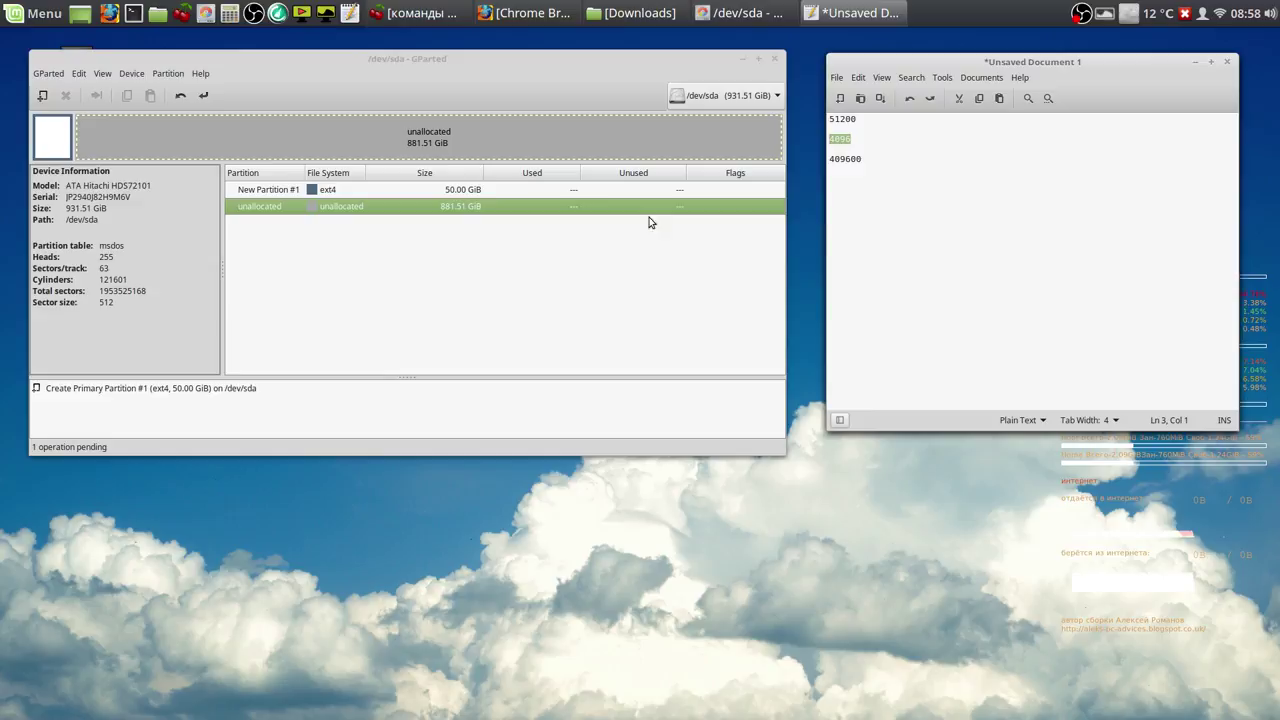
{"action": "right_click", "coordinate": [282, 207]}
{"action": "left_click", "coordinate": [286, 213]}
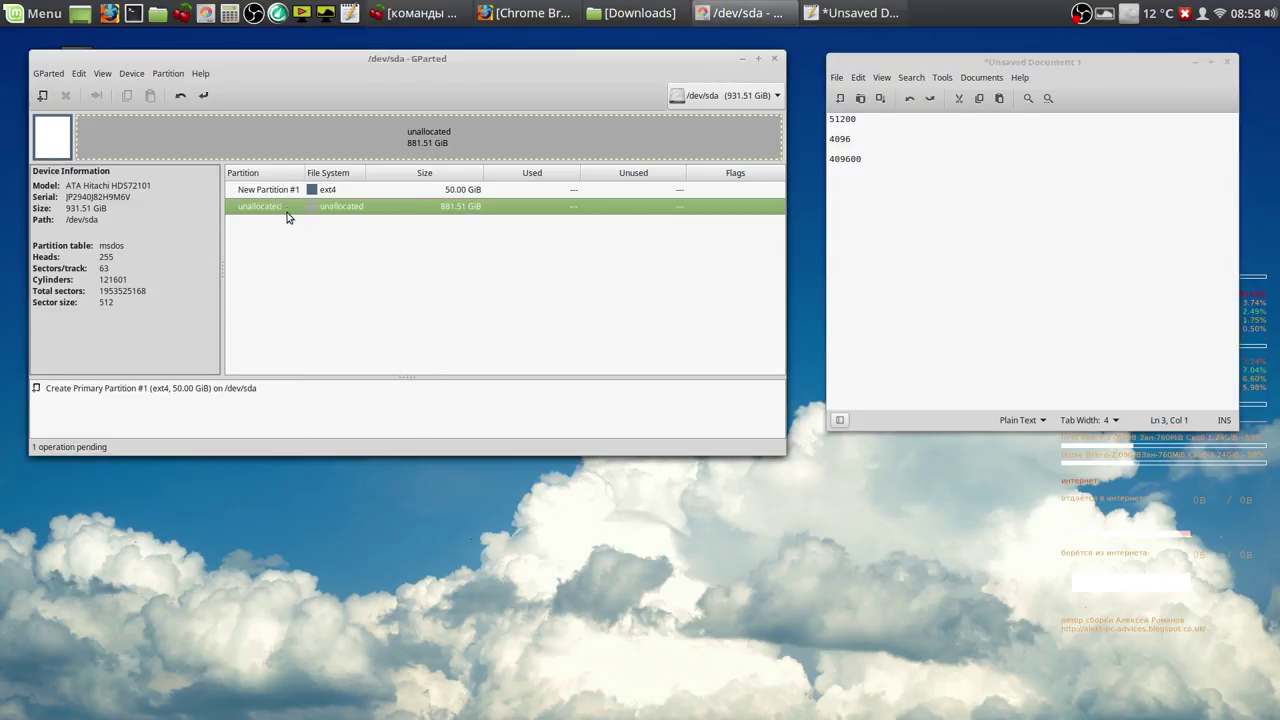
{"action": "left_click_drag", "start_coordinate": [381, 279], "coordinate": [348, 279]}
{"action": "right_click", "coordinate": [358, 284]}
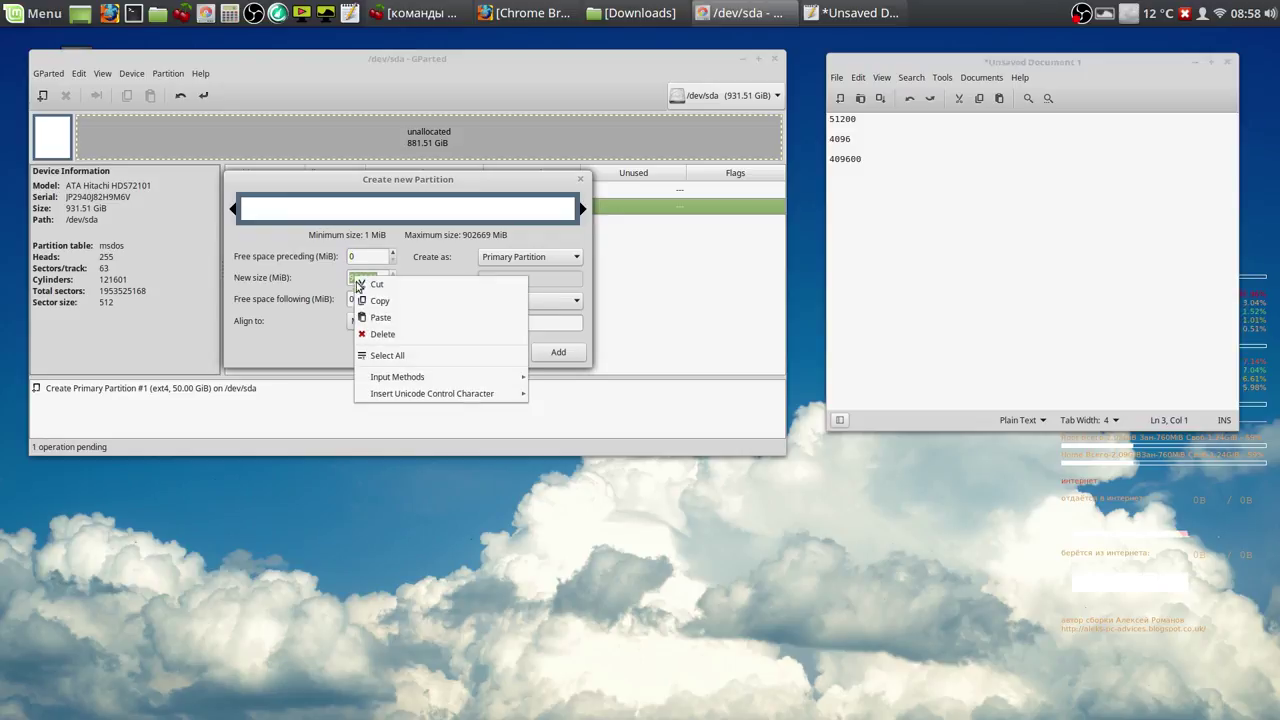
{"action": "left_click", "coordinate": [380, 317]}
{"action": "left_click", "coordinate": [369, 299]}
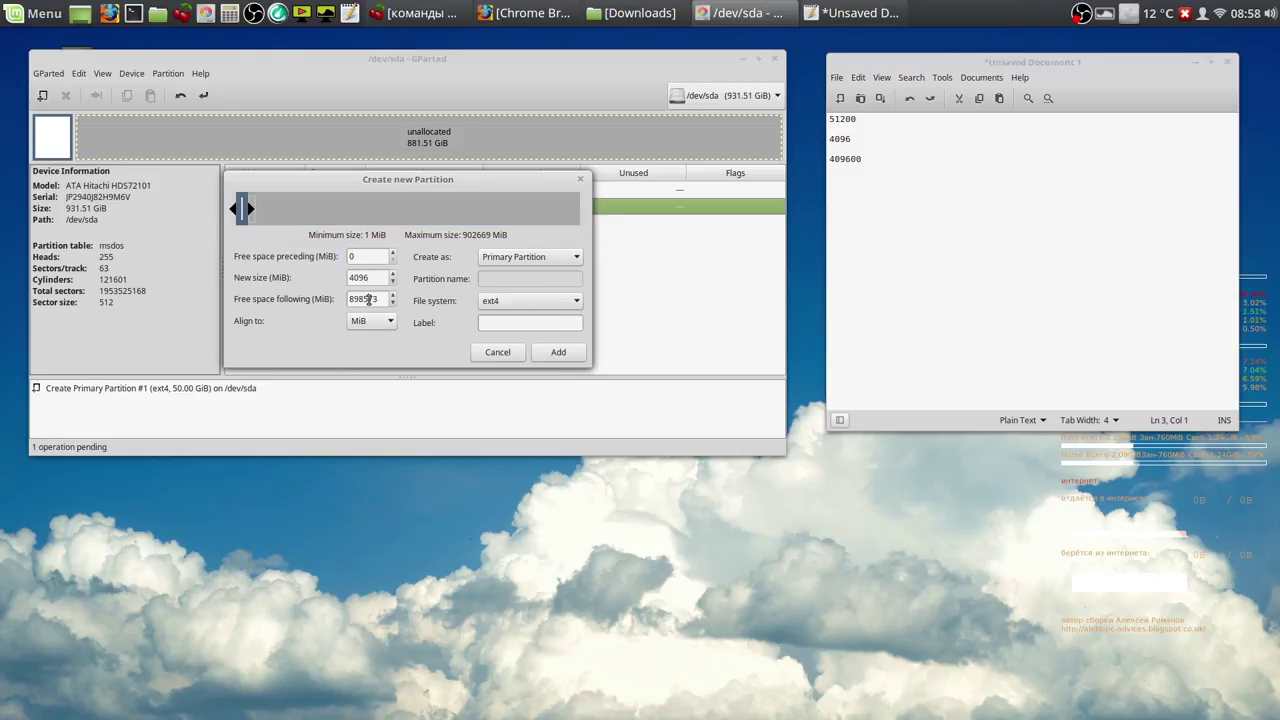
{"action": "left_click", "coordinate": [577, 302]}
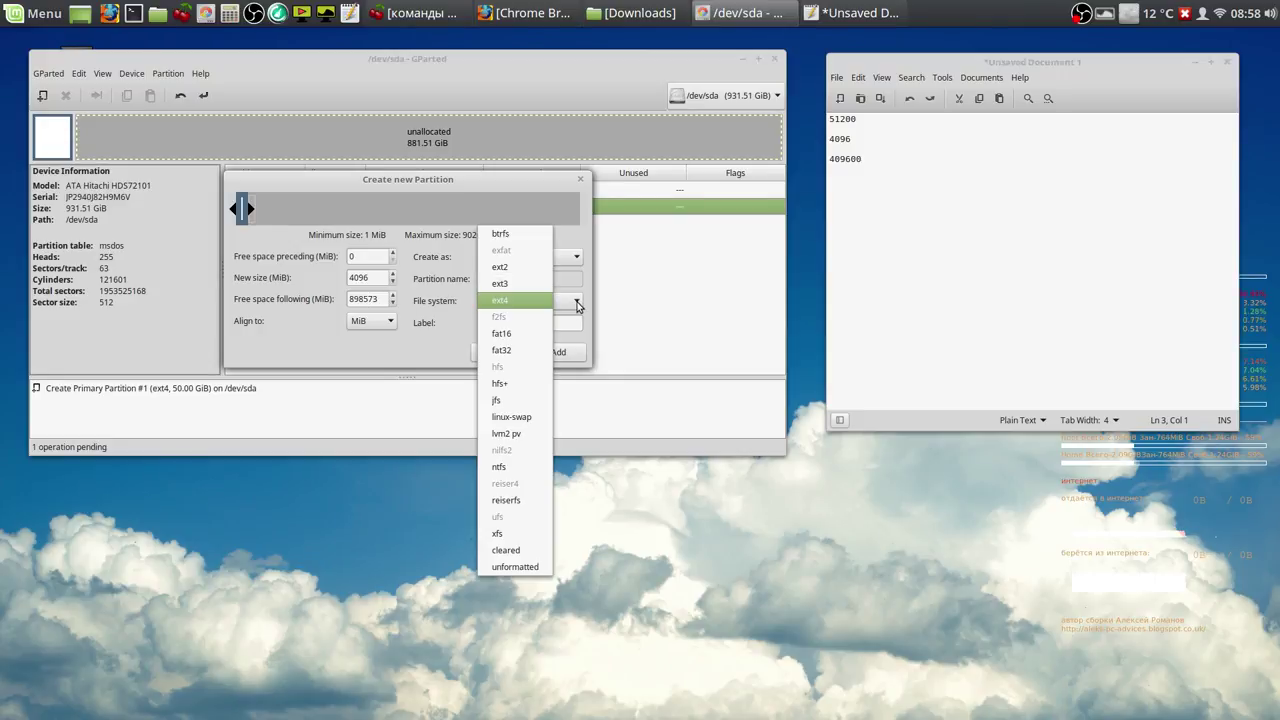
{"action": "left_click", "coordinate": [520, 417]}
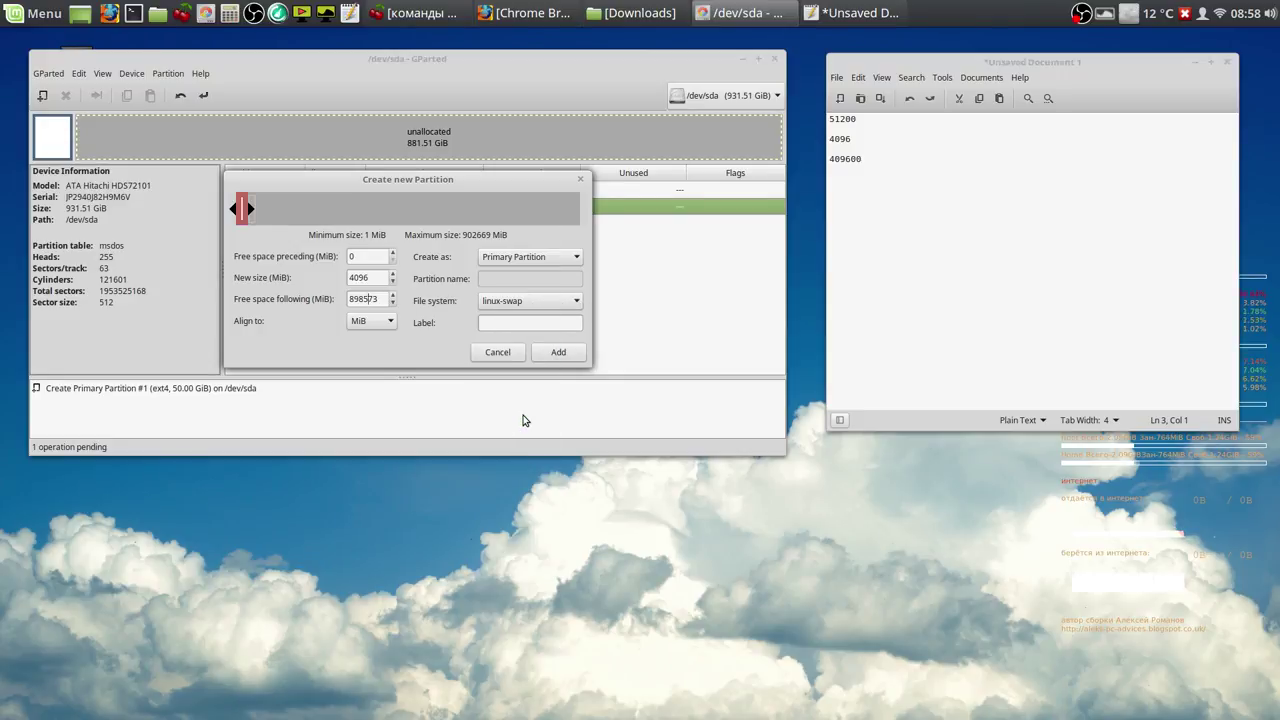
{"action": "left_click", "coordinate": [559, 353]}
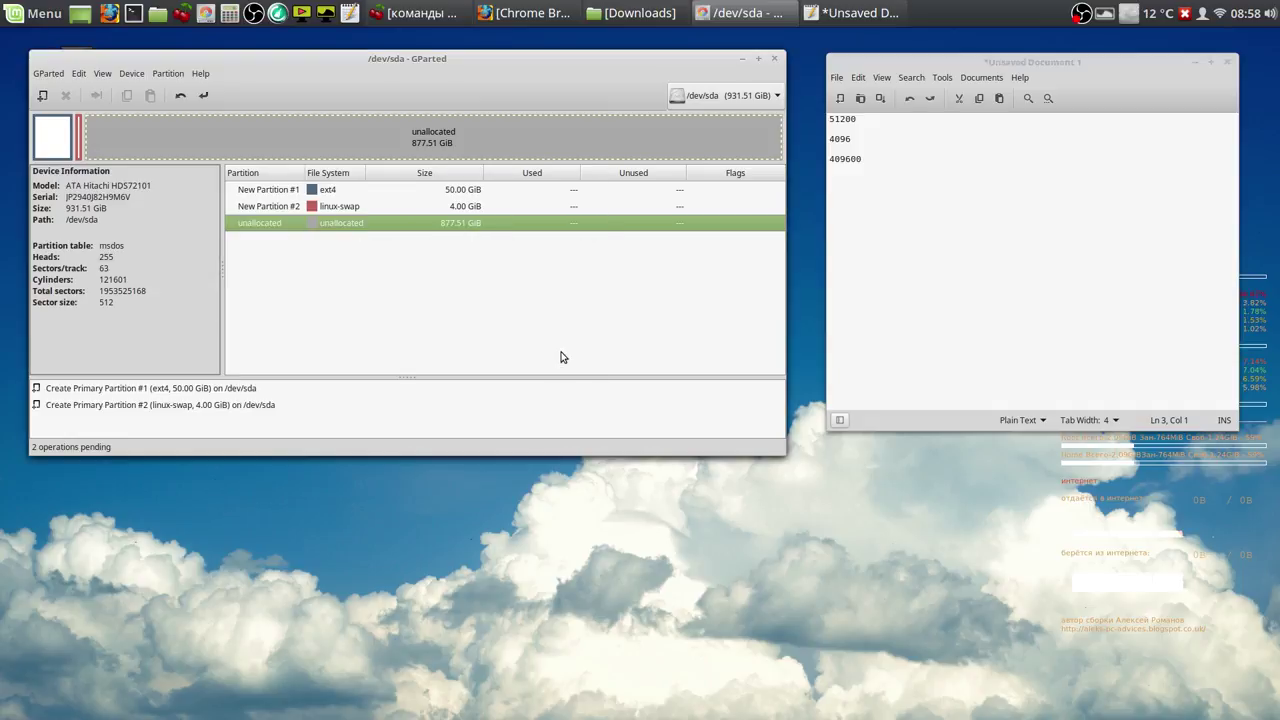
Step: Add a 409600 MiB ext4 partition after the swap, size pasted from the notes
{"action": "left_click", "coordinate": [865, 158]}
{"action": "double_click", "coordinate": [852, 158]}
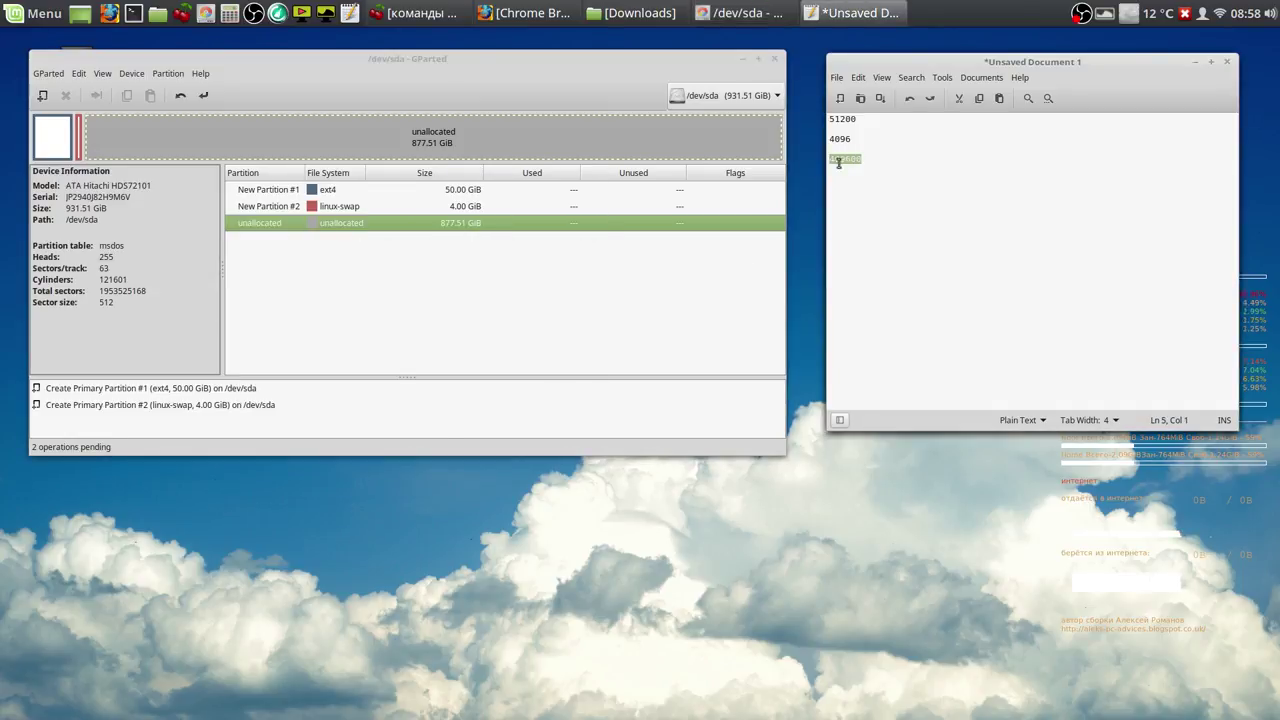
{"action": "right_click", "coordinate": [847, 162]}
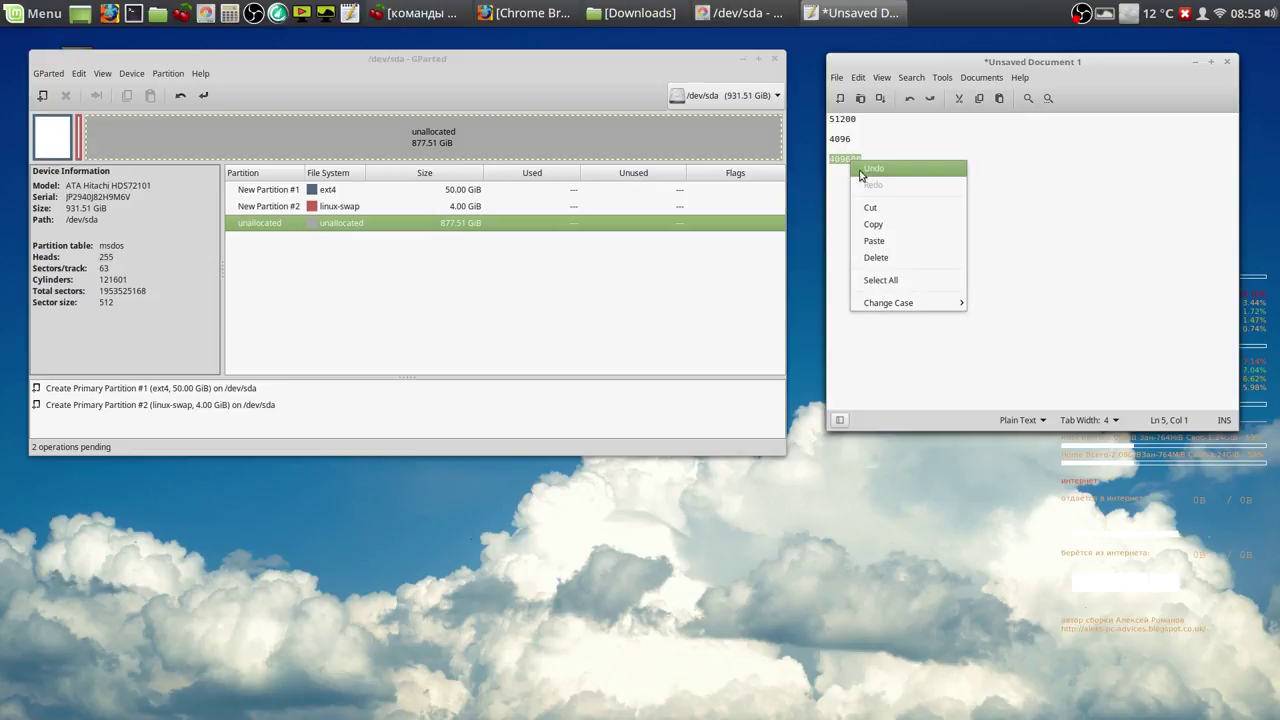
{"action": "left_click", "coordinate": [878, 224]}
{"action": "right_click", "coordinate": [379, 220]}
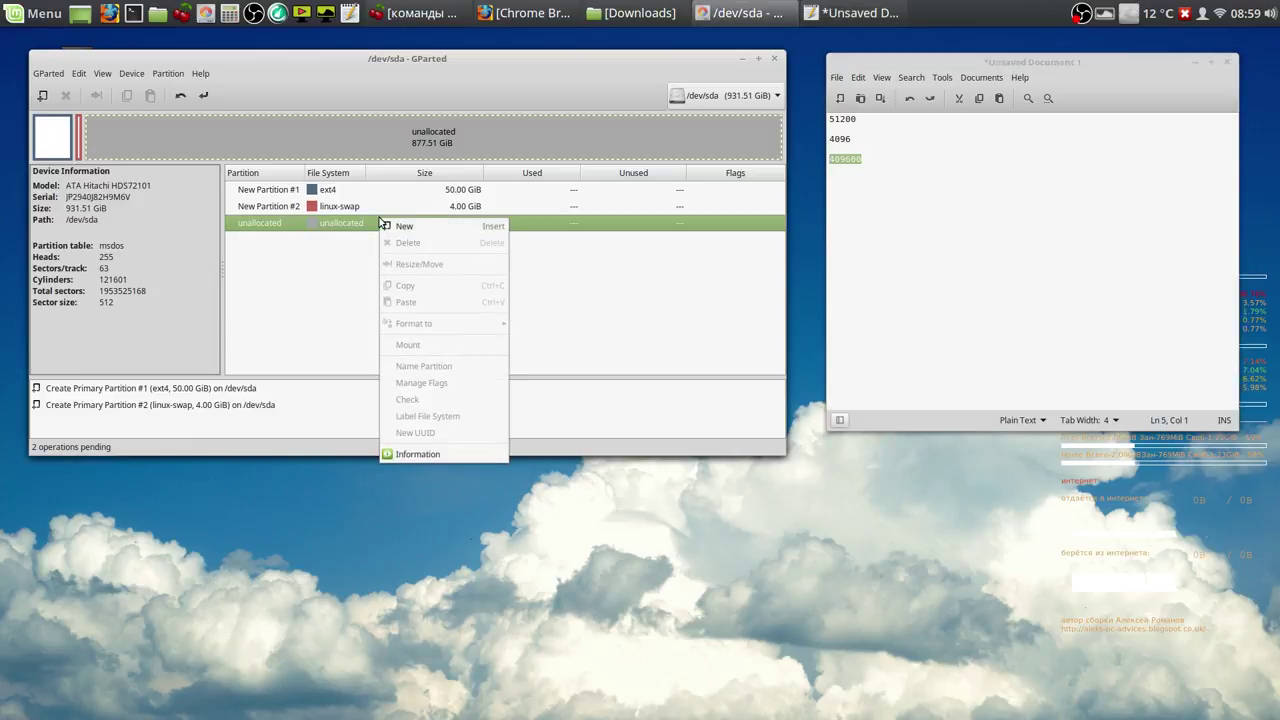
{"action": "left_click", "coordinate": [405, 227]}
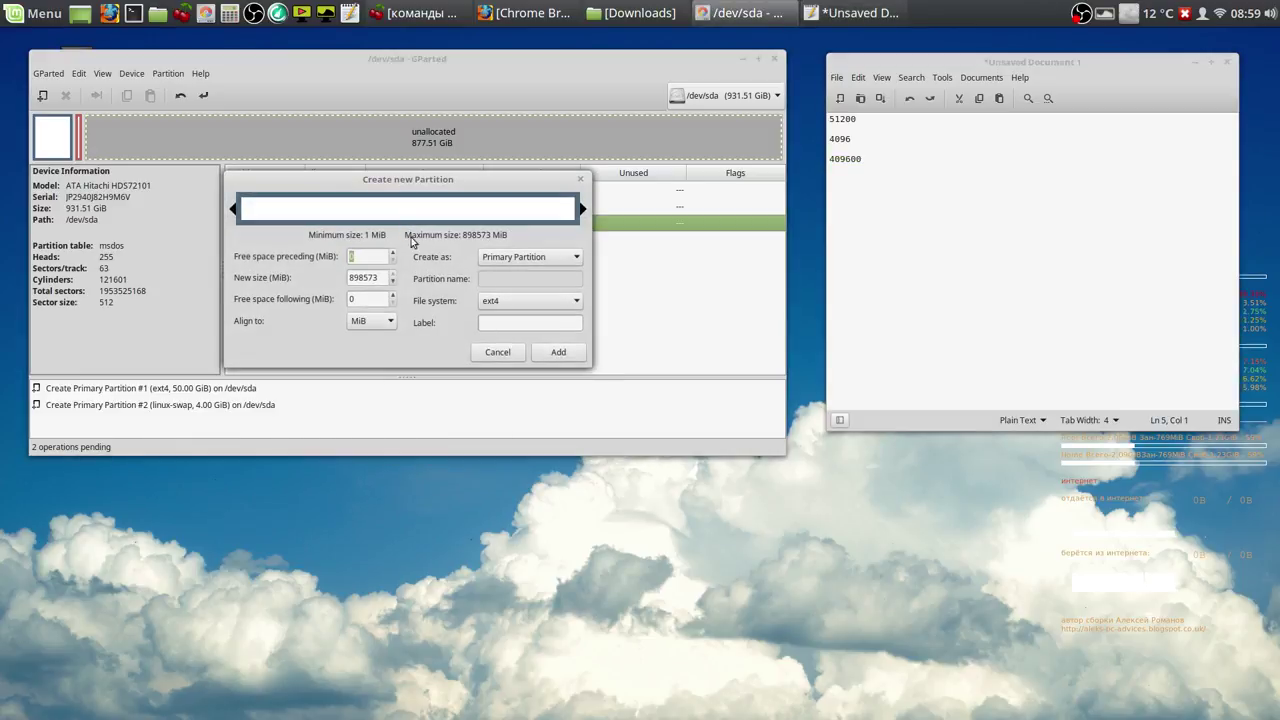
{"action": "left_click_drag", "start_coordinate": [380, 277], "coordinate": [347, 278]}
{"action": "right_click", "coordinate": [359, 272]}
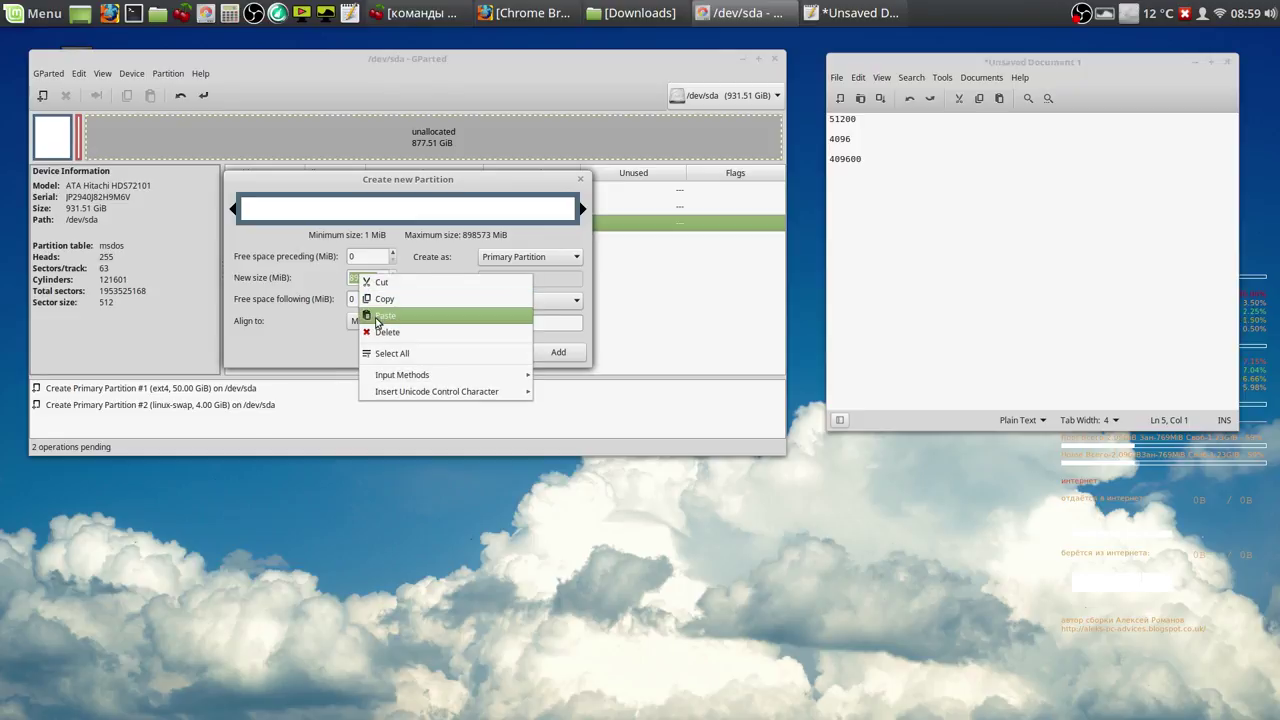
{"action": "left_click", "coordinate": [385, 315]}
{"action": "left_click", "coordinate": [377, 300]}
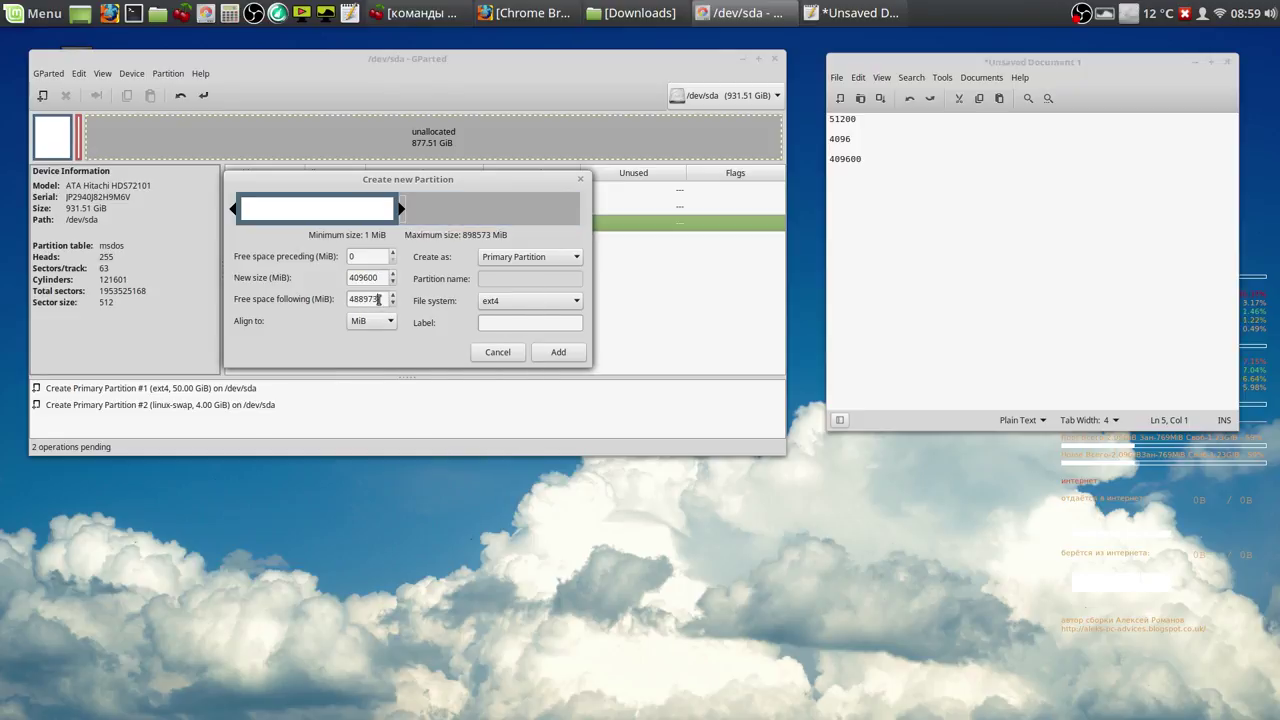
{"action": "left_click", "coordinate": [558, 352]}
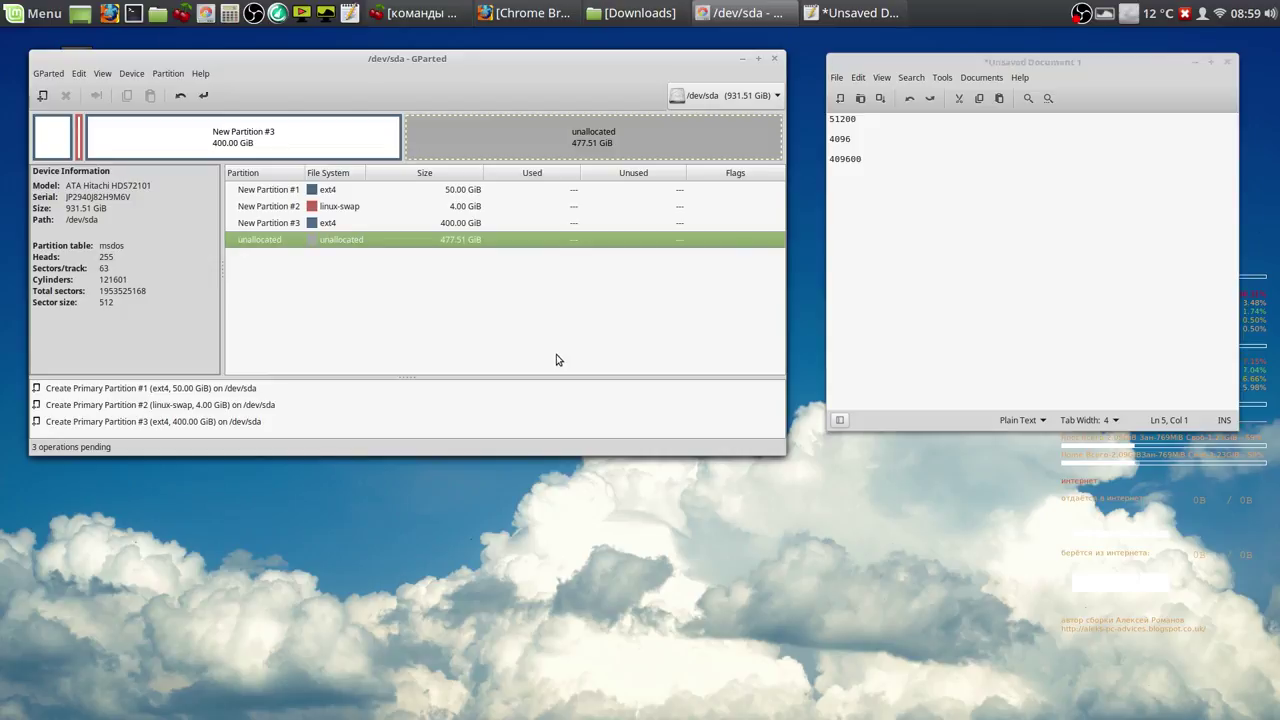
Step: Create an Extended Partition covering all 477.51 GiB of remaining unallocated space
{"action": "right_click", "coordinate": [349, 243]}
{"action": "left_click", "coordinate": [369, 251]}
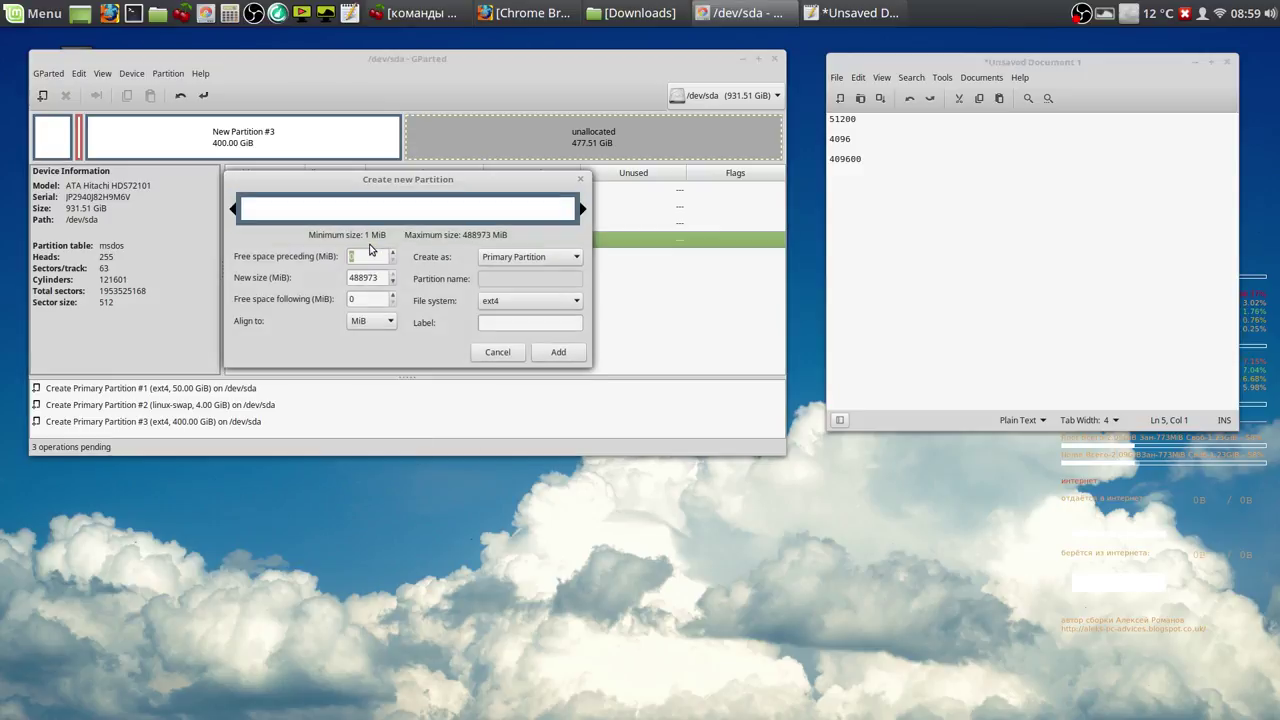
{"action": "left_click", "coordinate": [575, 257]}
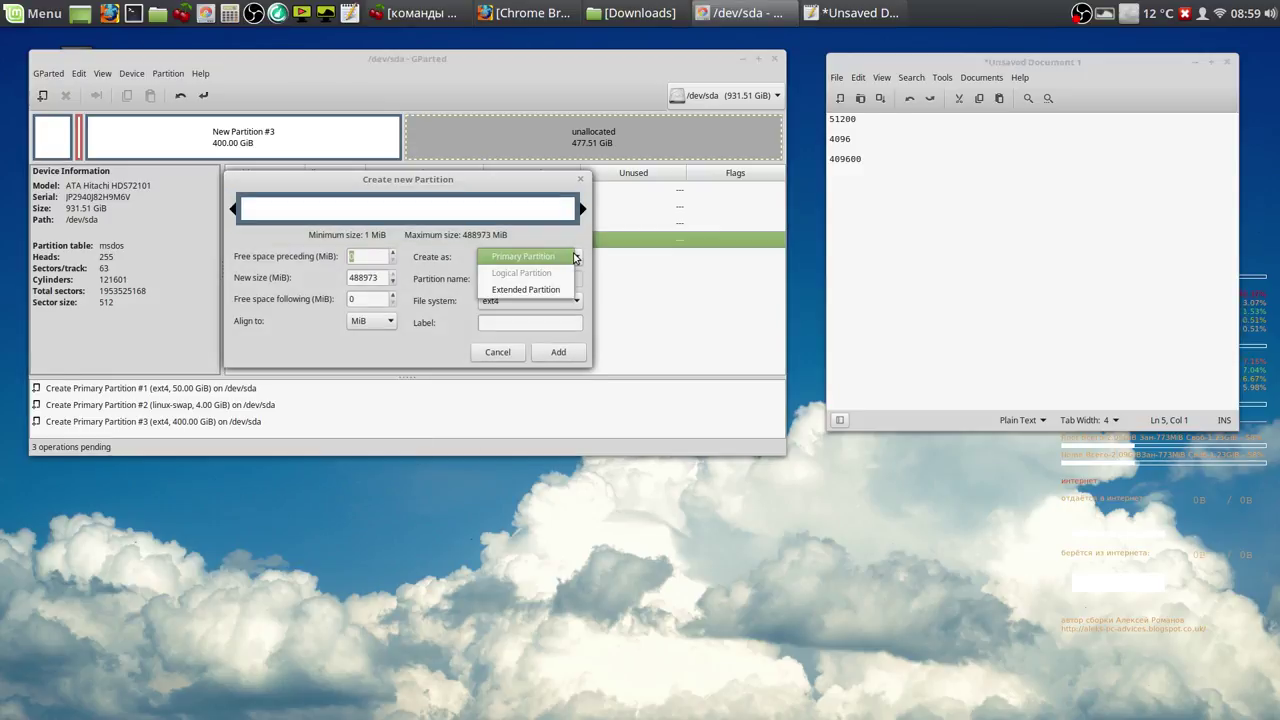
{"action": "left_click", "coordinate": [541, 289]}
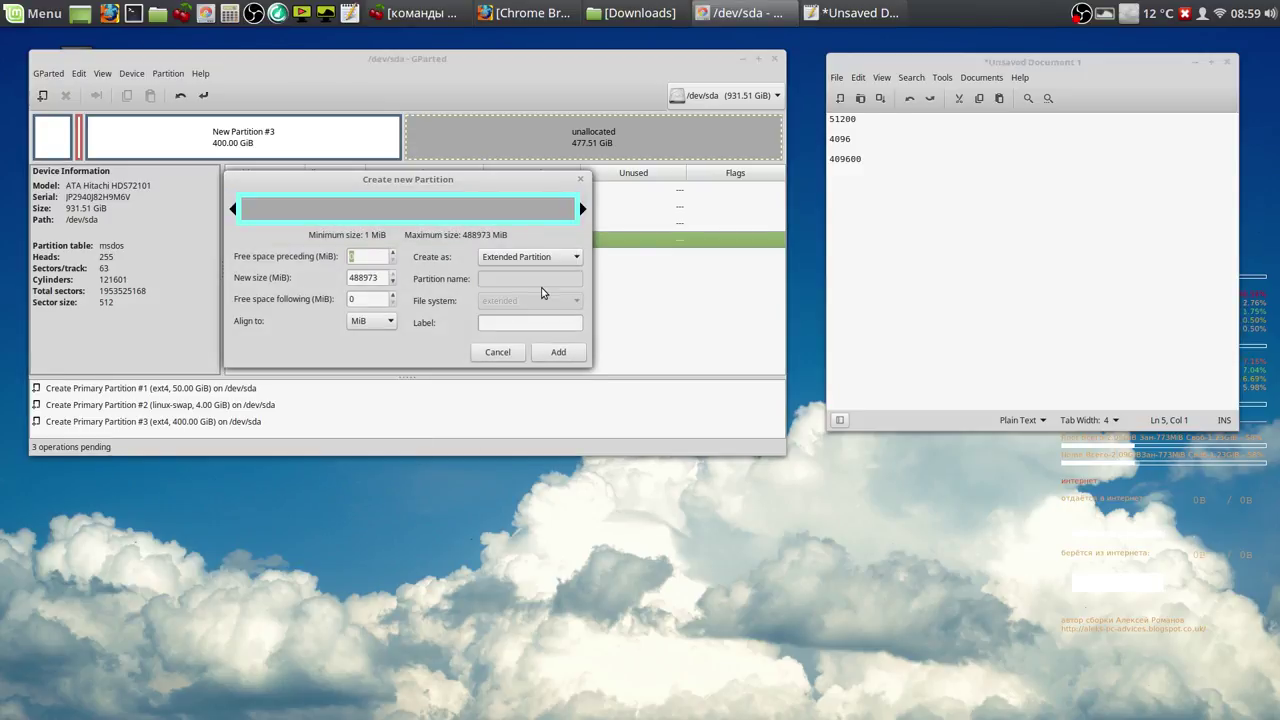
{"action": "left_click", "coordinate": [563, 353]}
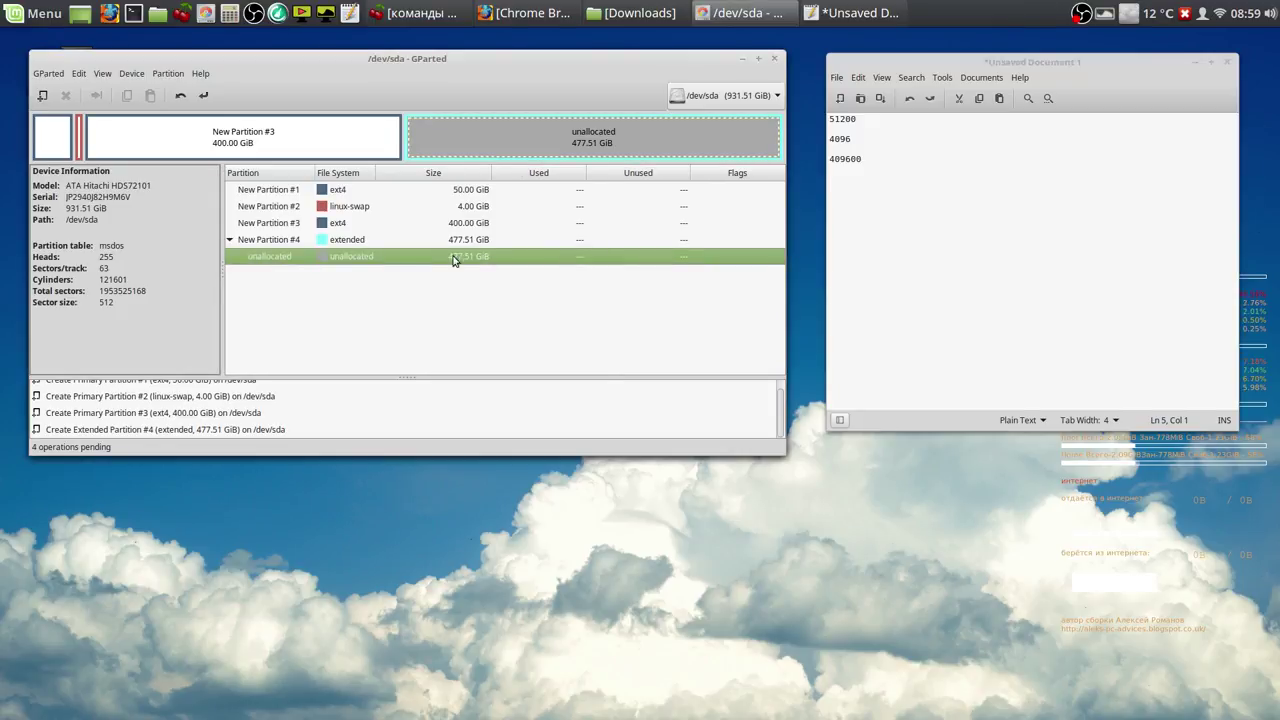
Step: Apply all four pending operations to /dev/sda and close the finished progress window
{"action": "left_click", "coordinate": [203, 96]}
{"action": "left_click", "coordinate": [530, 308]}
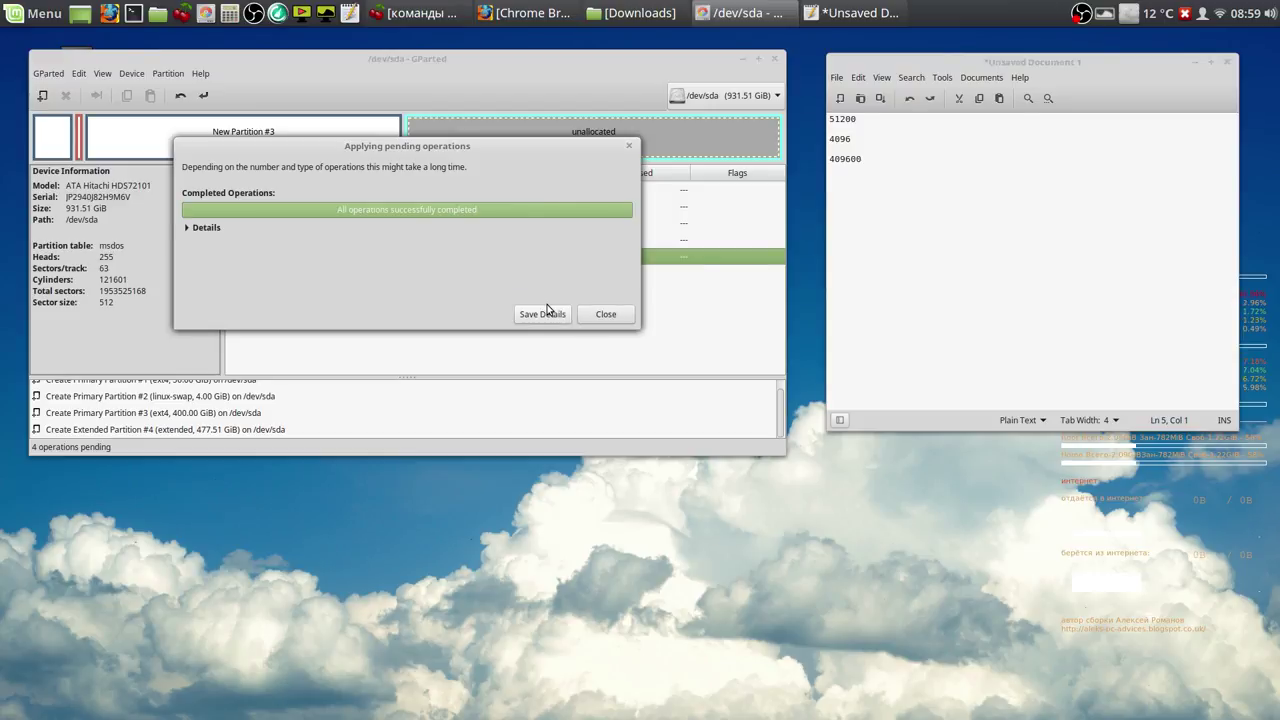
{"action": "left_click", "coordinate": [631, 316]}
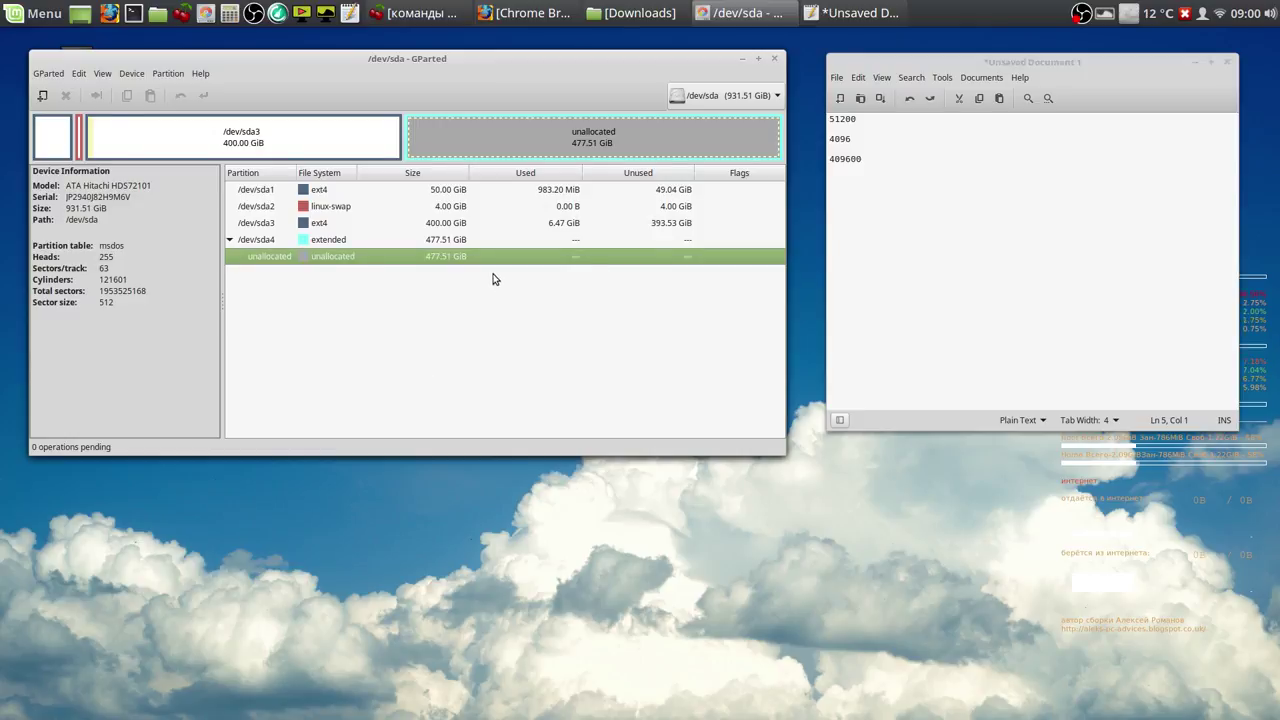
Step: Add a 51200 MiB ext4 logical partition labelled '1' inside the extended space
{"action": "left_click_drag", "start_coordinate": [859, 119], "coordinate": [829, 122]}
{"action": "right_click", "coordinate": [834, 121]}
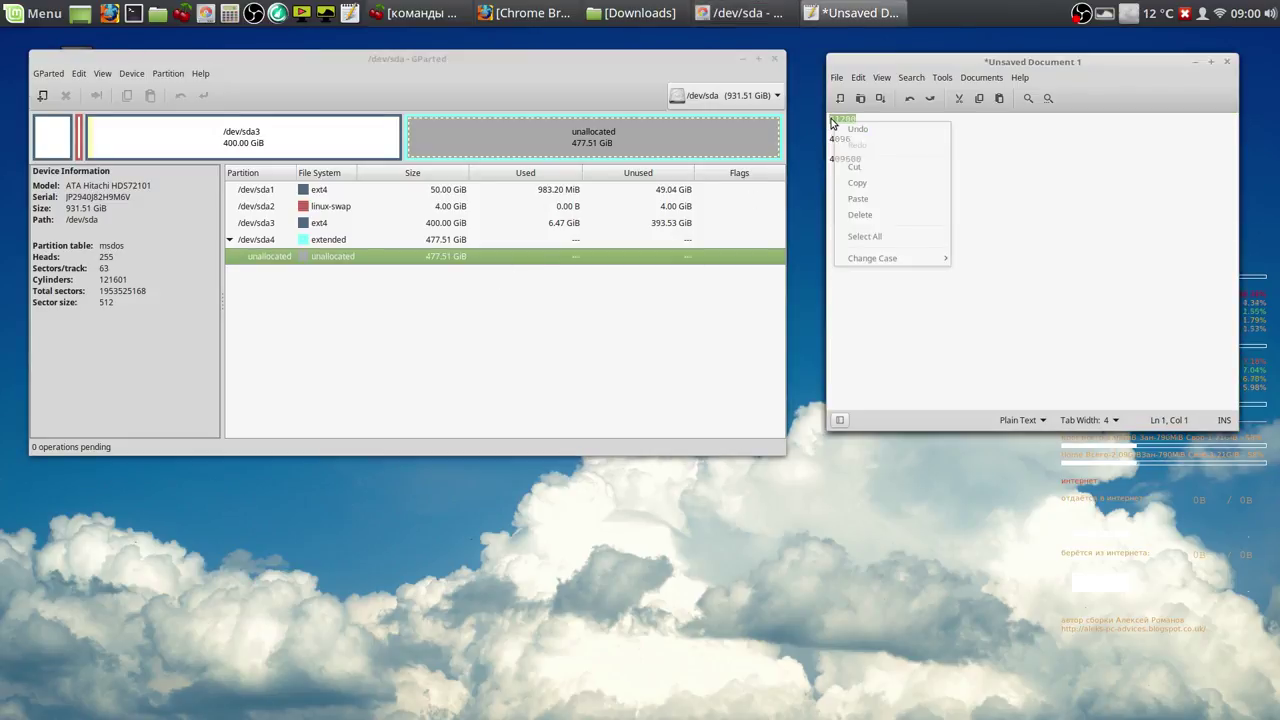
{"action": "left_click", "coordinate": [862, 185]}
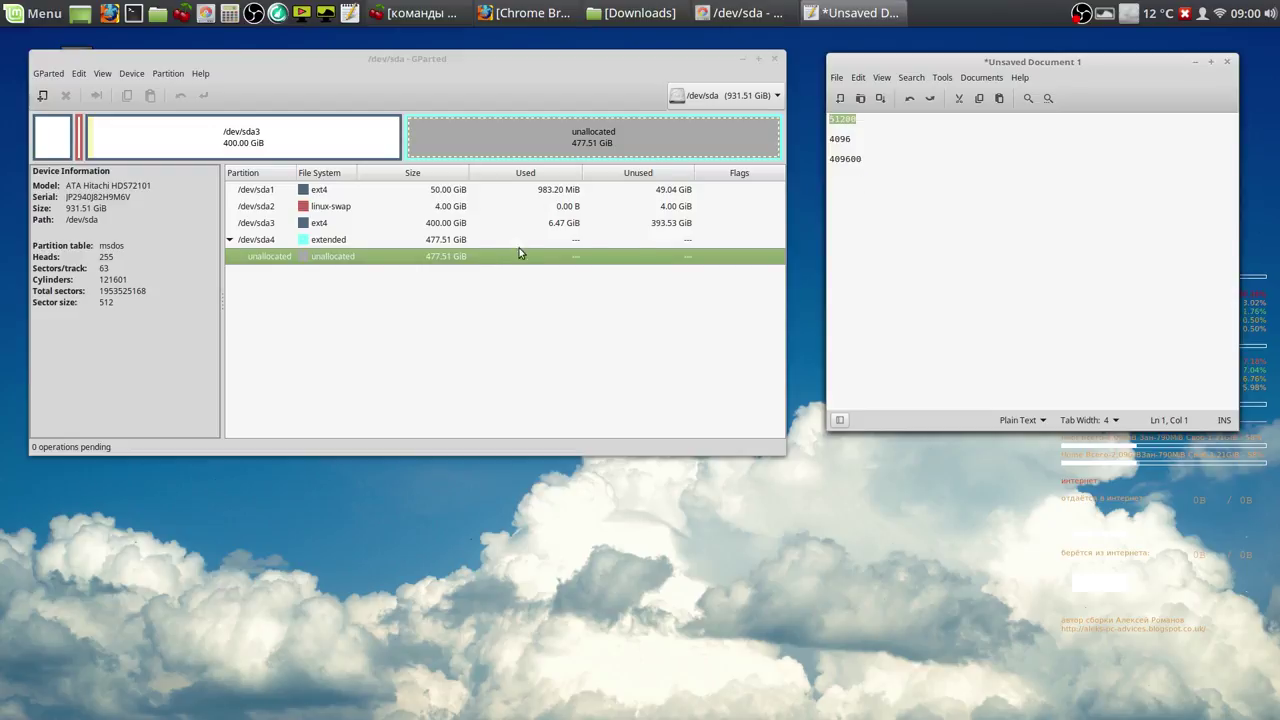
{"action": "right_click", "coordinate": [384, 255]}
{"action": "left_click", "coordinate": [400, 264]}
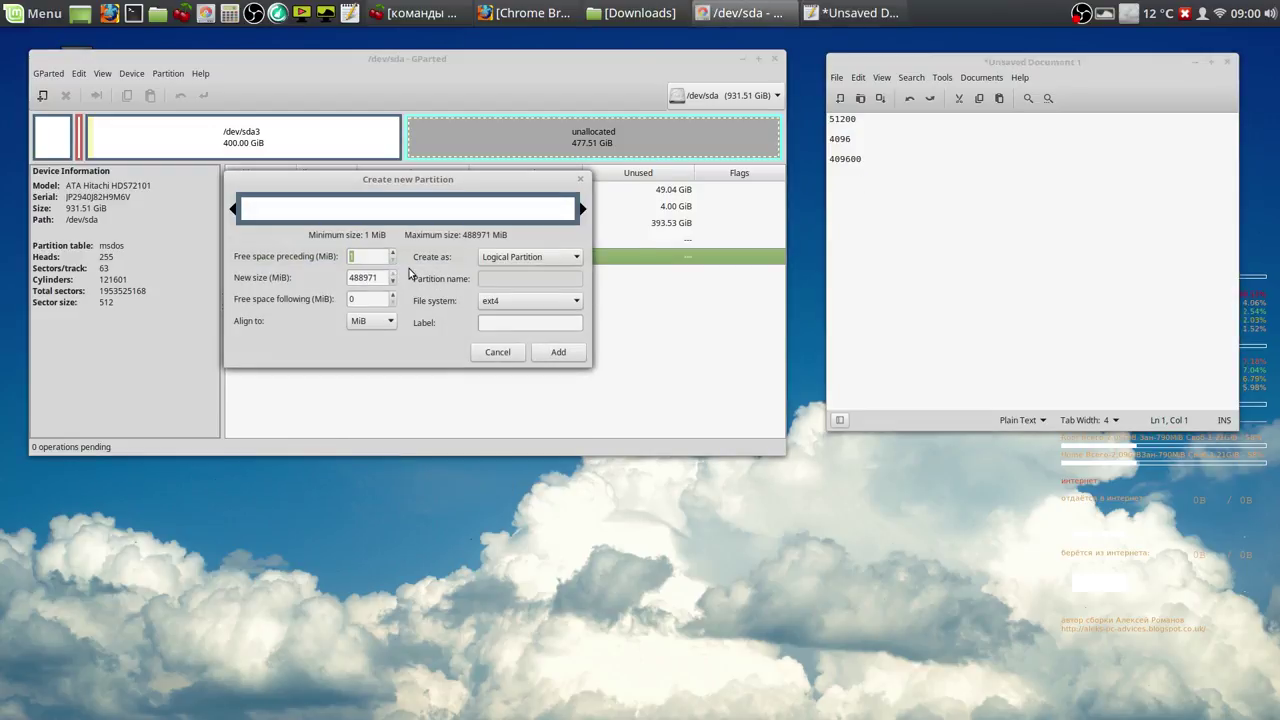
{"action": "left_click_drag", "start_coordinate": [378, 277], "coordinate": [350, 277]}
{"action": "right_click", "coordinate": [353, 275]}
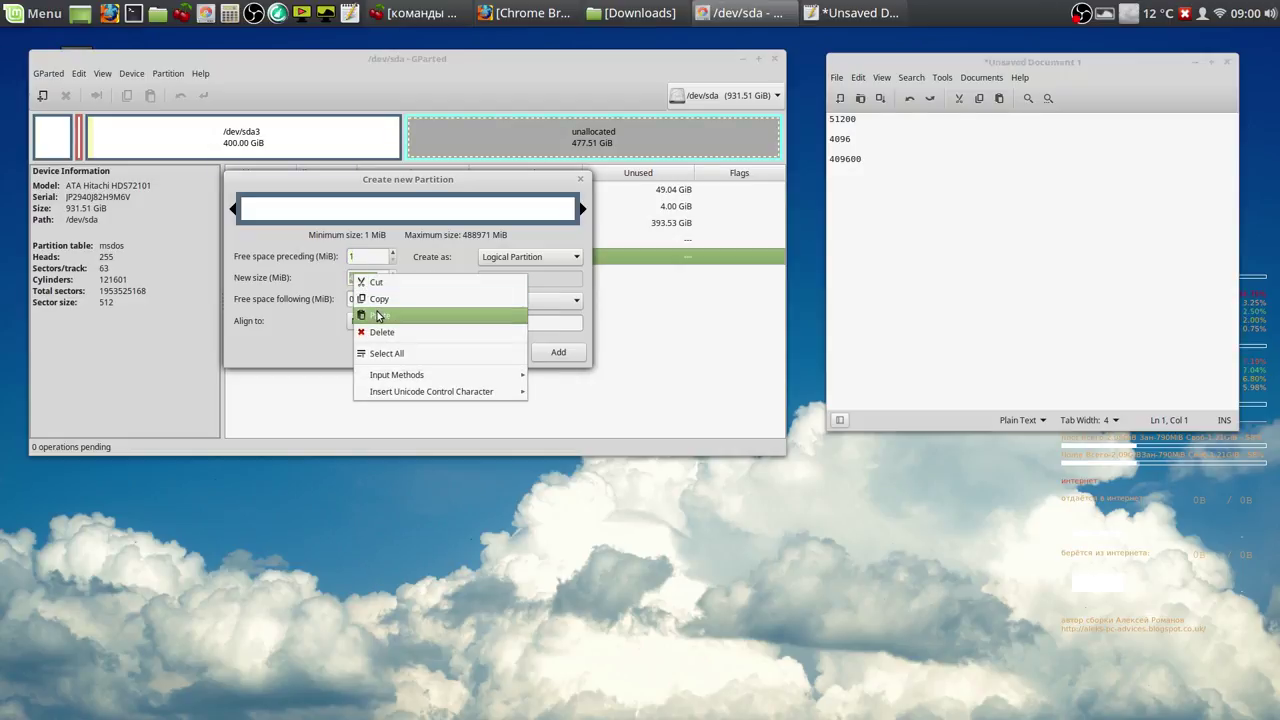
{"action": "left_click", "coordinate": [379, 317]}
{"action": "left_click", "coordinate": [376, 299]}
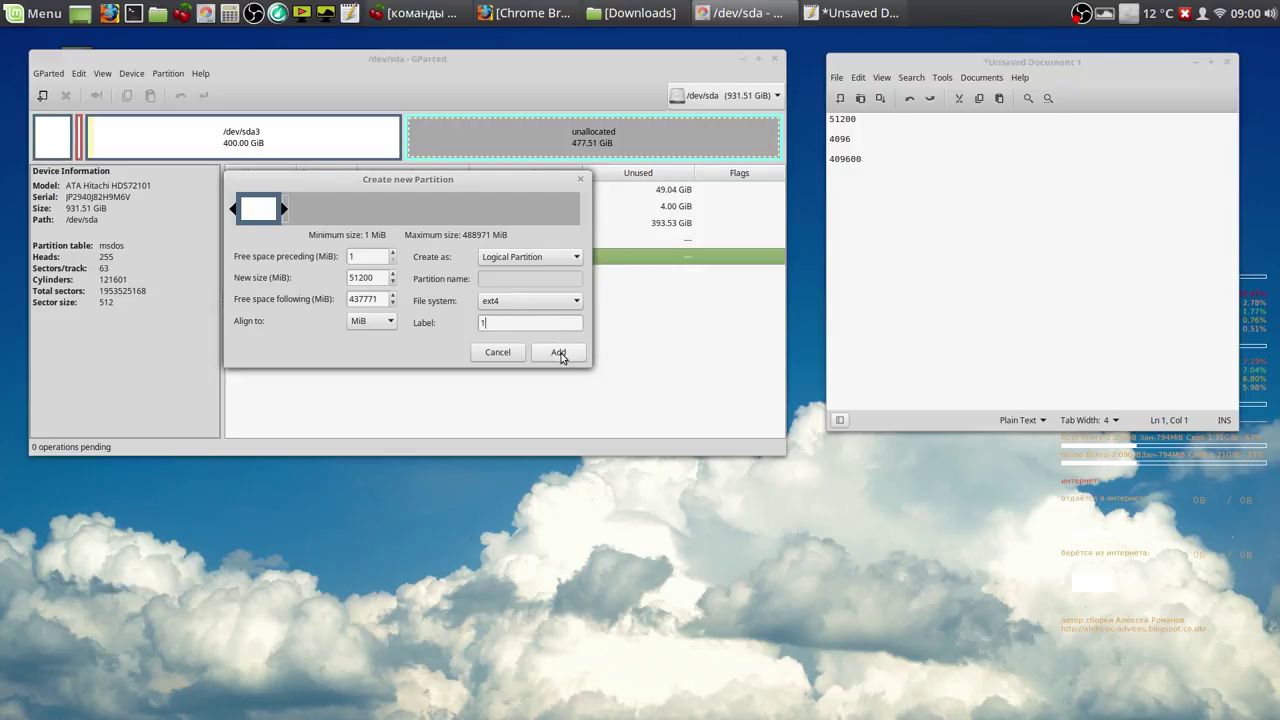
{"action": "left_click", "coordinate": [558, 352]}
{"action": "right_click", "coordinate": [395, 273]}
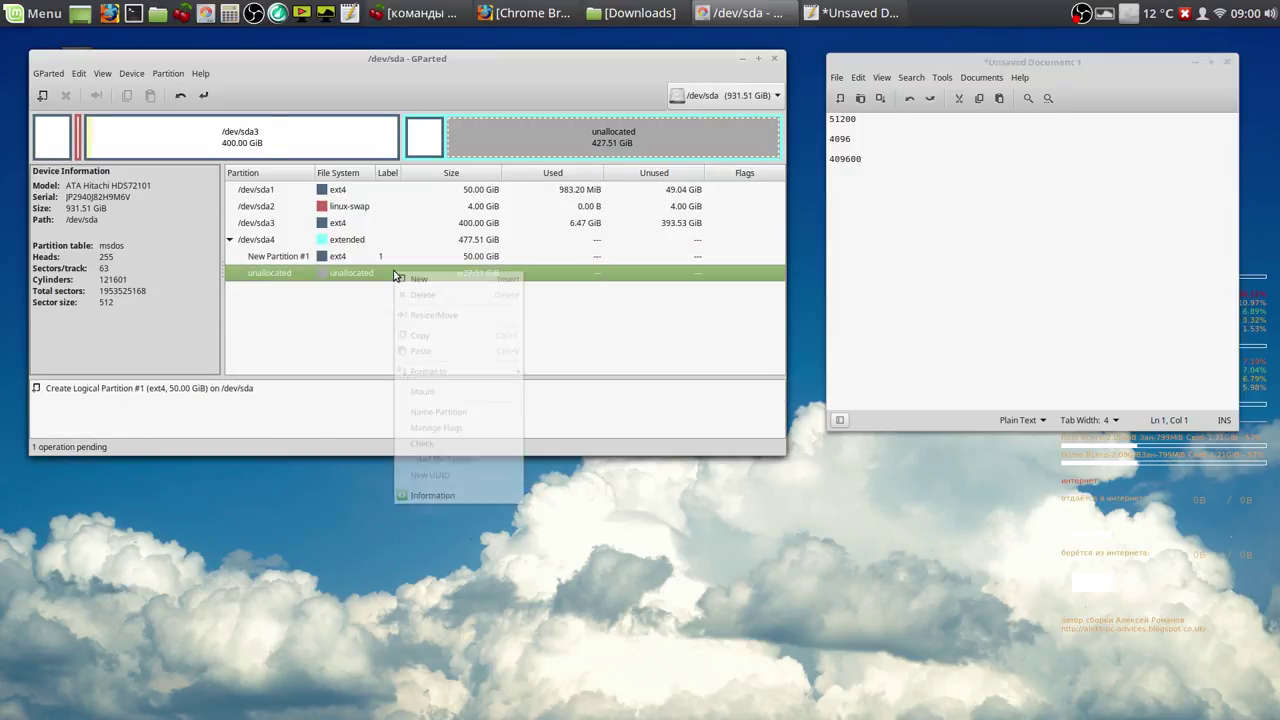
{"action": "left_click", "coordinate": [410, 282]}
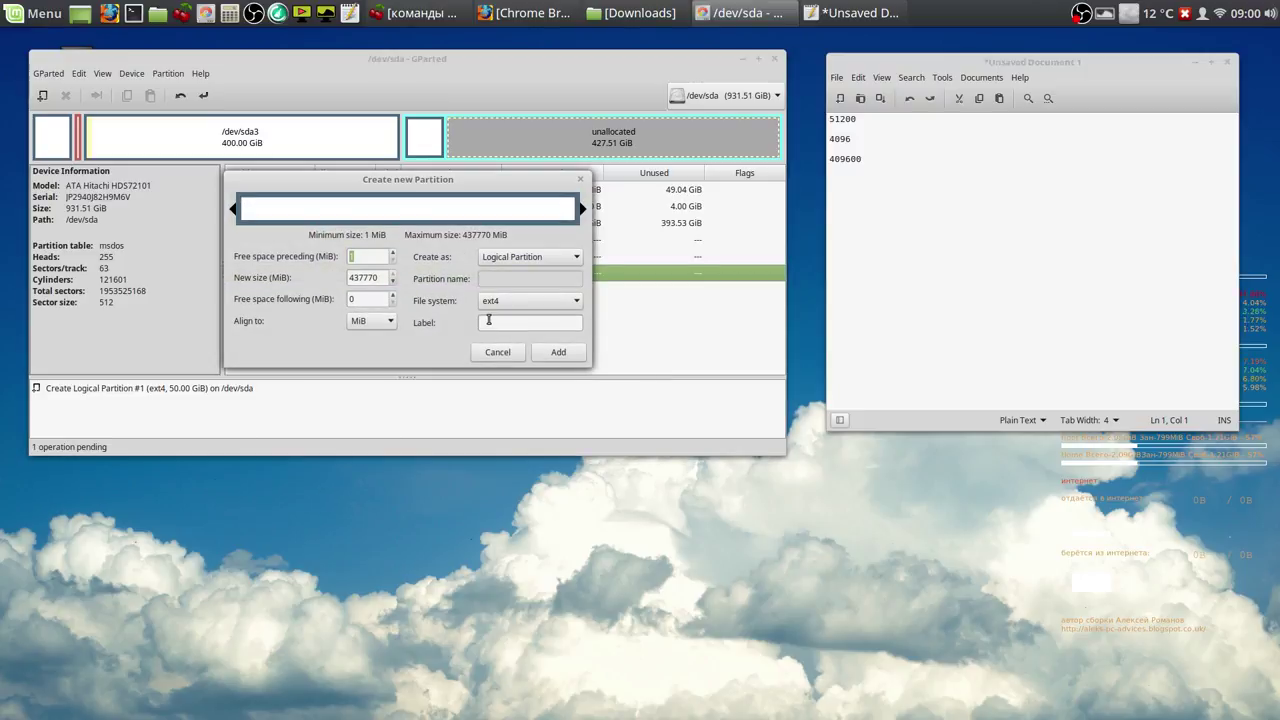
{"action": "type", "text": "2"}
{"action": "left_click", "coordinate": [379, 299]}
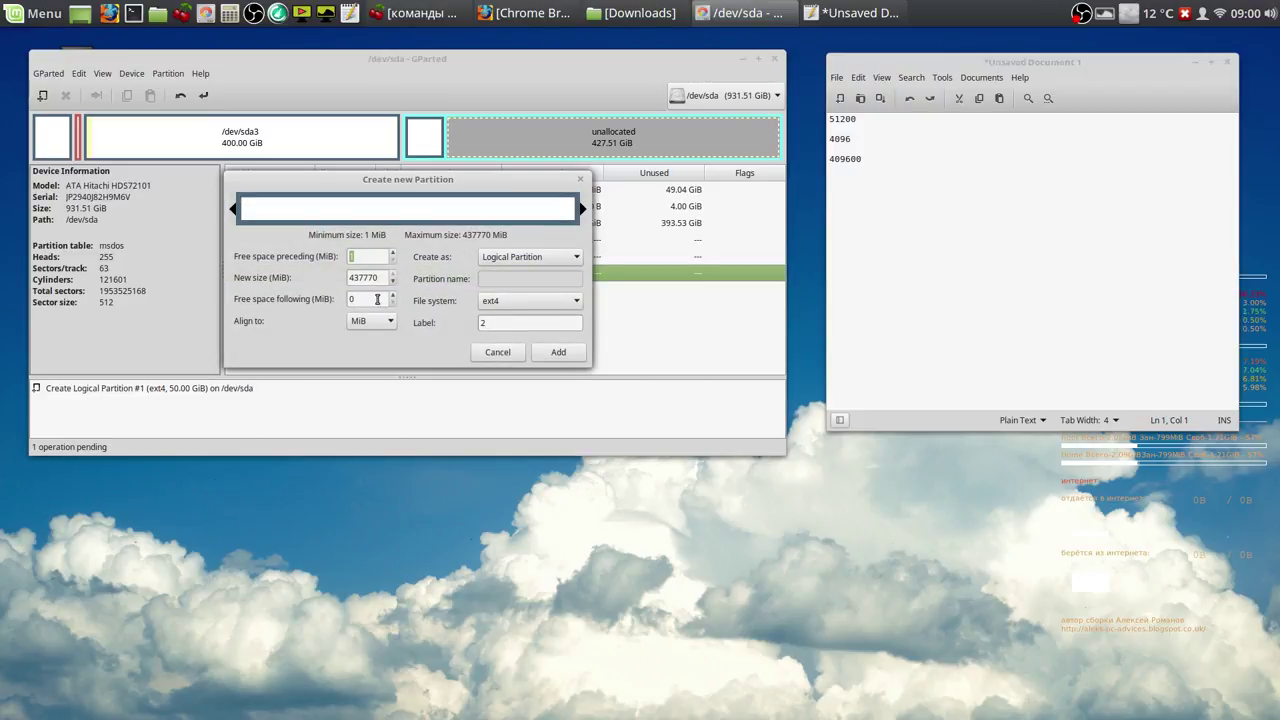
{"action": "left_click", "coordinate": [558, 352]}
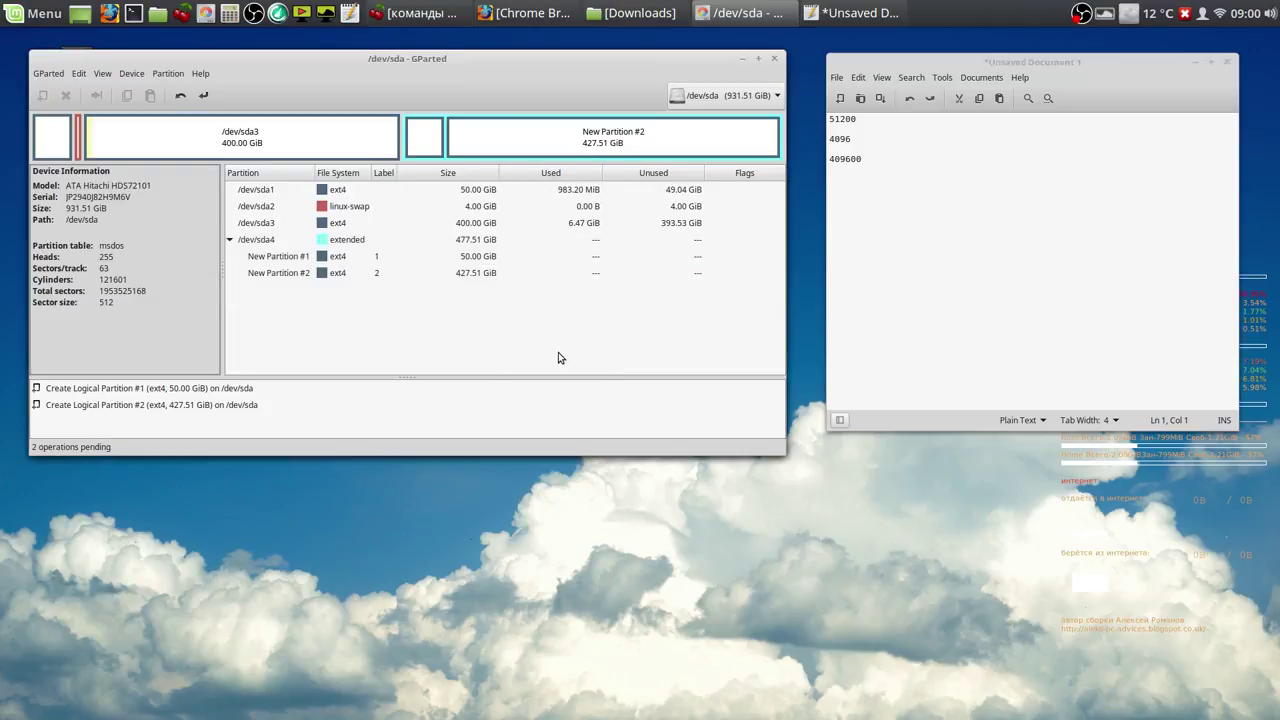
{"action": "left_click", "coordinate": [366, 276]}
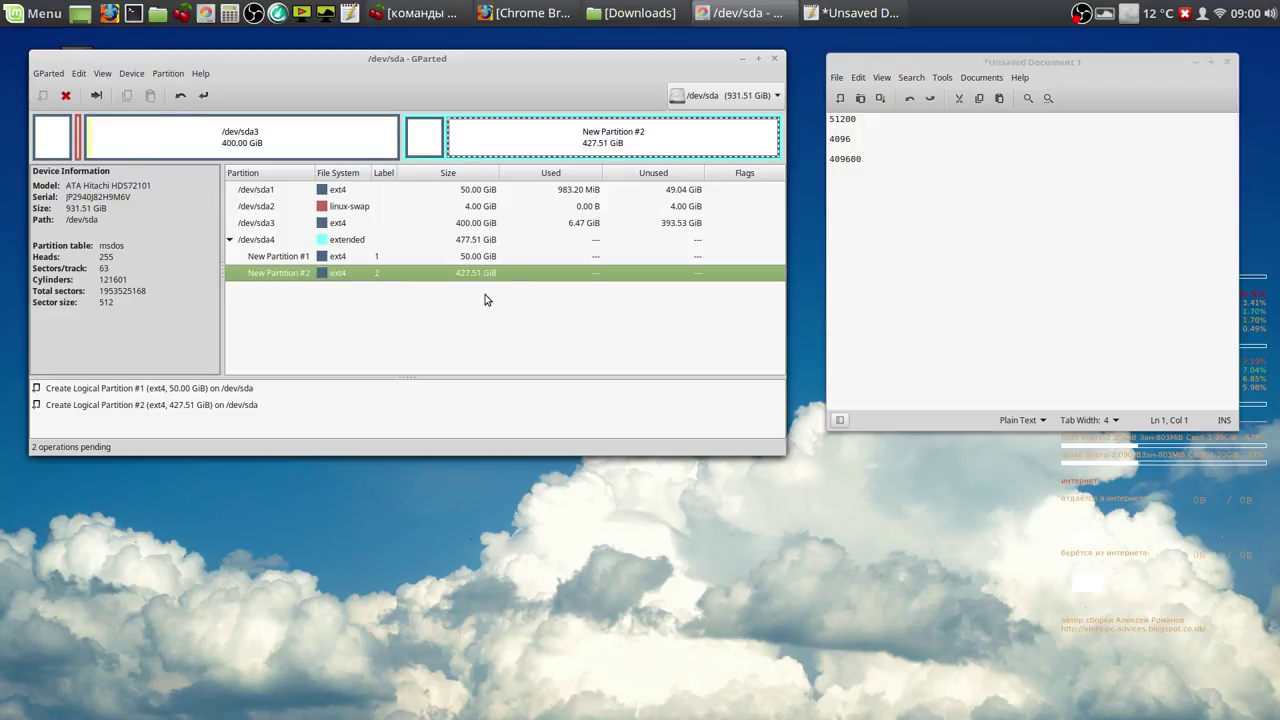
{"action": "left_click", "coordinate": [180, 96]}
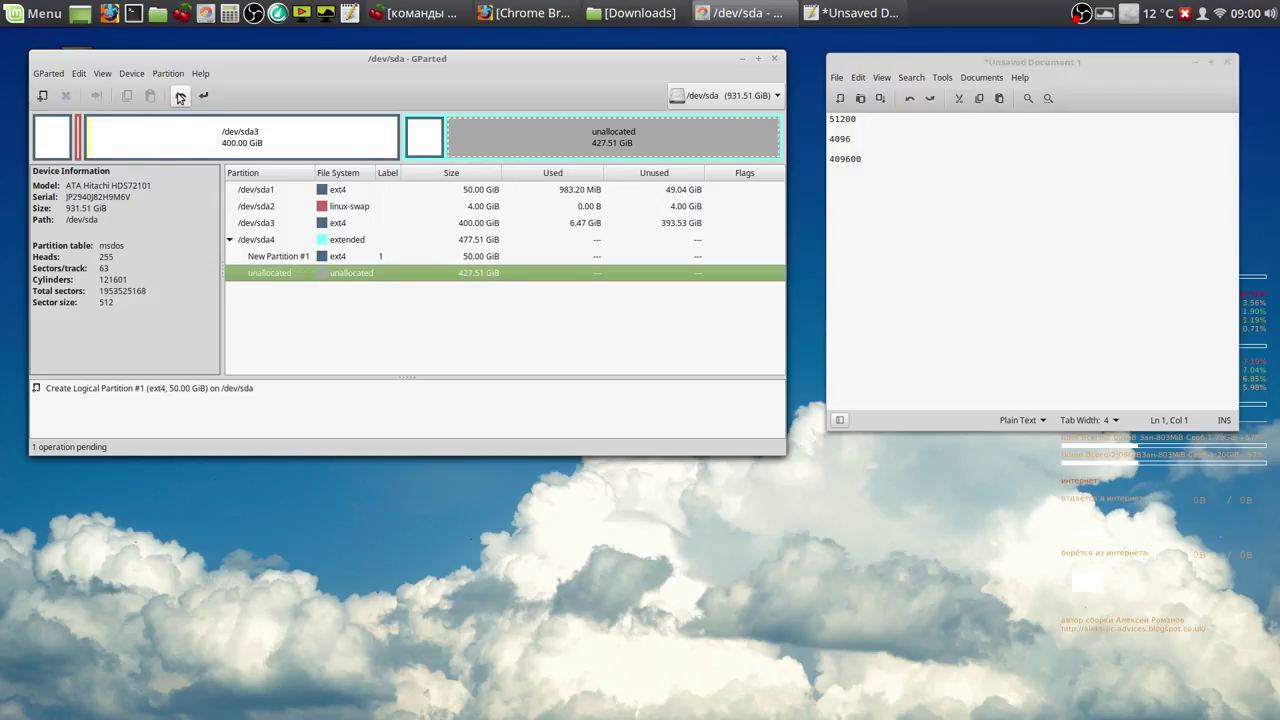
Step: Add a 51200 MiB ext4 logical partition labelled '2' in the free space
{"action": "right_click", "coordinate": [409, 275]}
{"action": "left_click", "coordinate": [417, 280]}
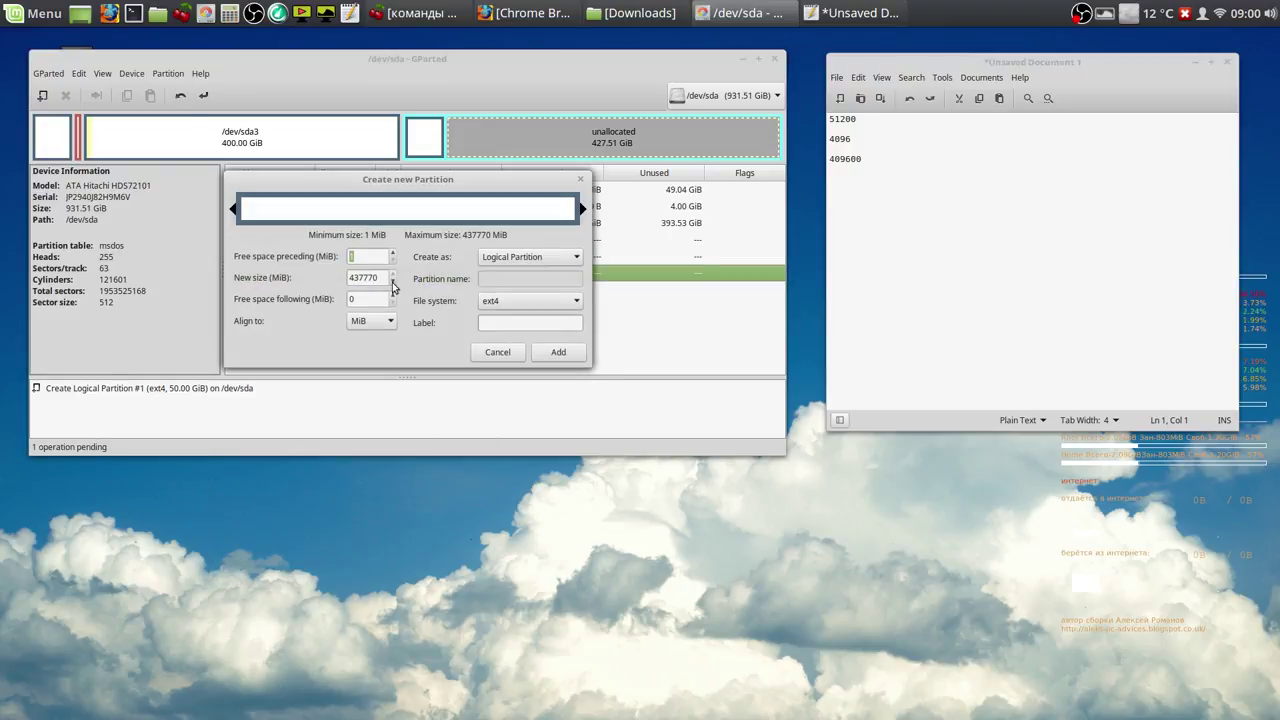
{"action": "left_click_drag", "start_coordinate": [384, 278], "coordinate": [350, 278]}
{"action": "right_click", "coordinate": [357, 279]}
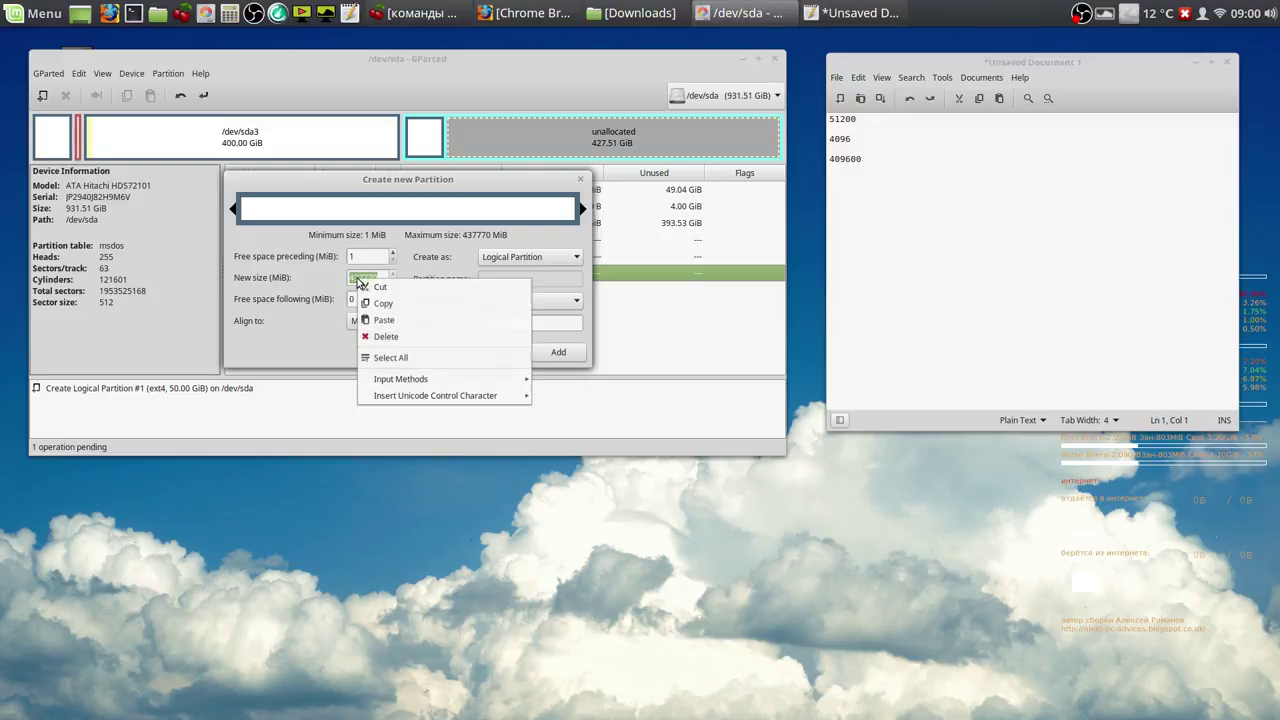
{"action": "left_click", "coordinate": [370, 321]}
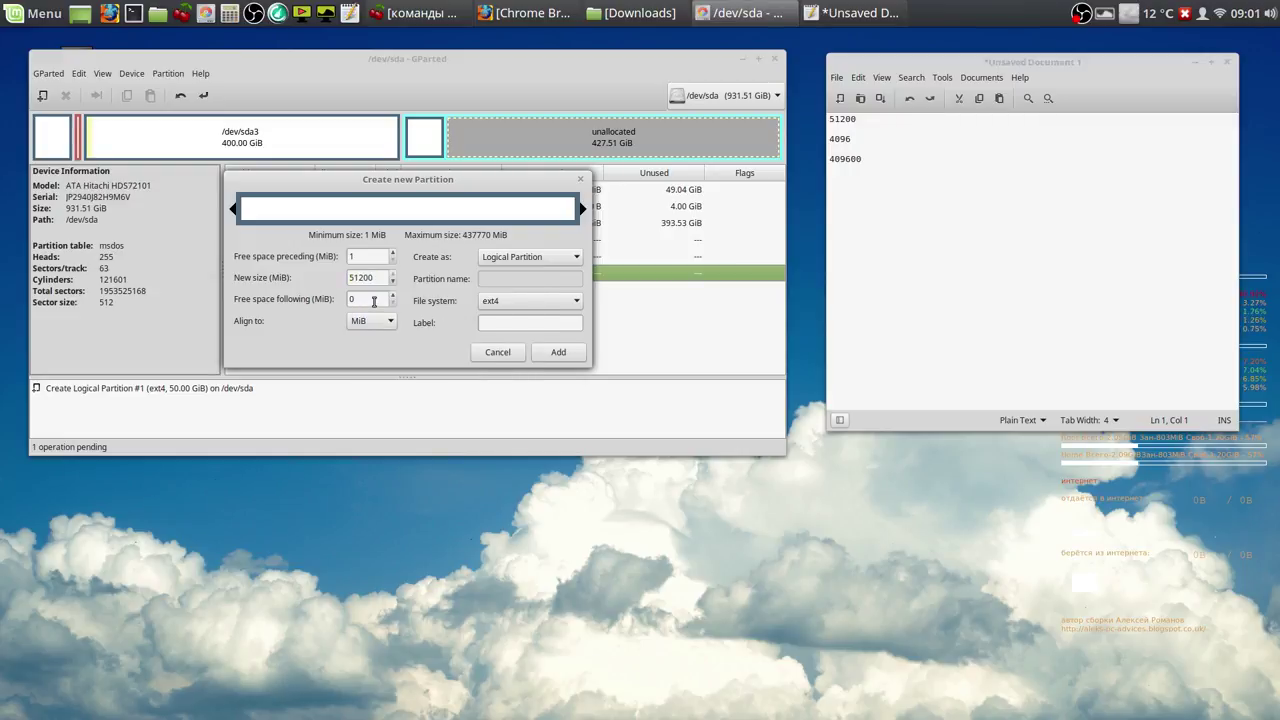
{"action": "left_click", "coordinate": [375, 300]}
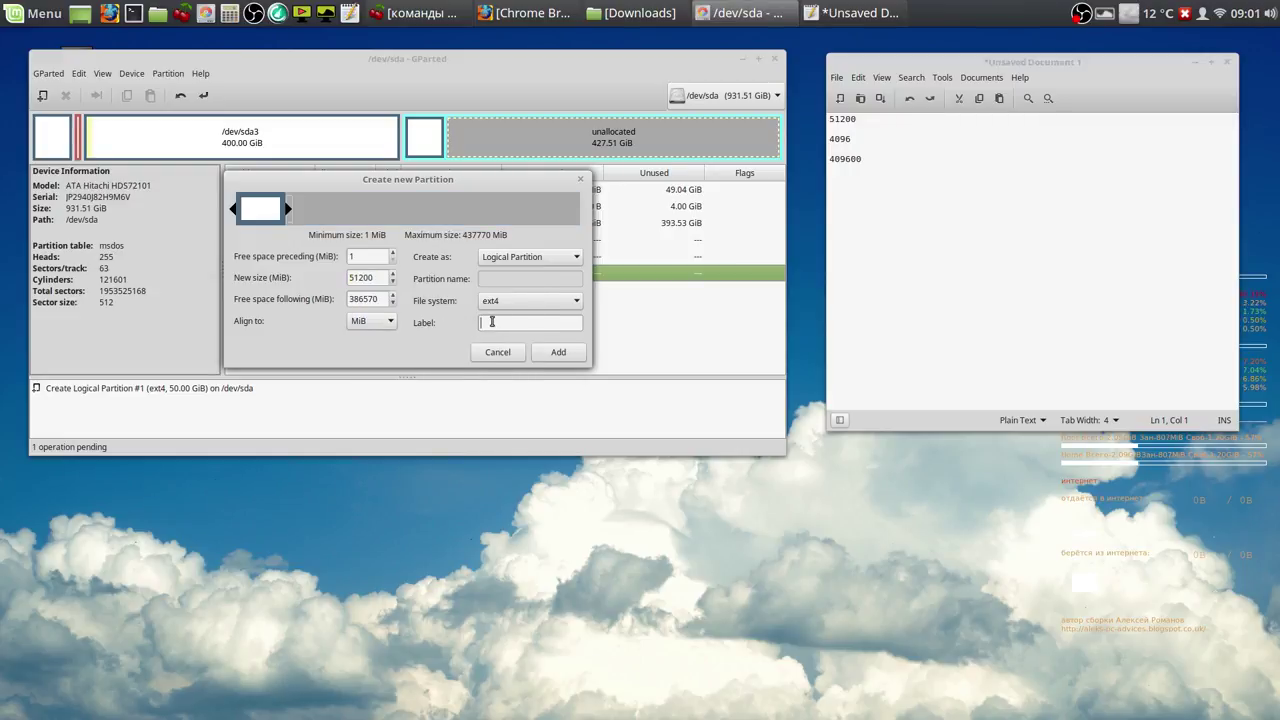
{"action": "type", "text": "2"}
{"action": "left_click", "coordinate": [557, 352]}
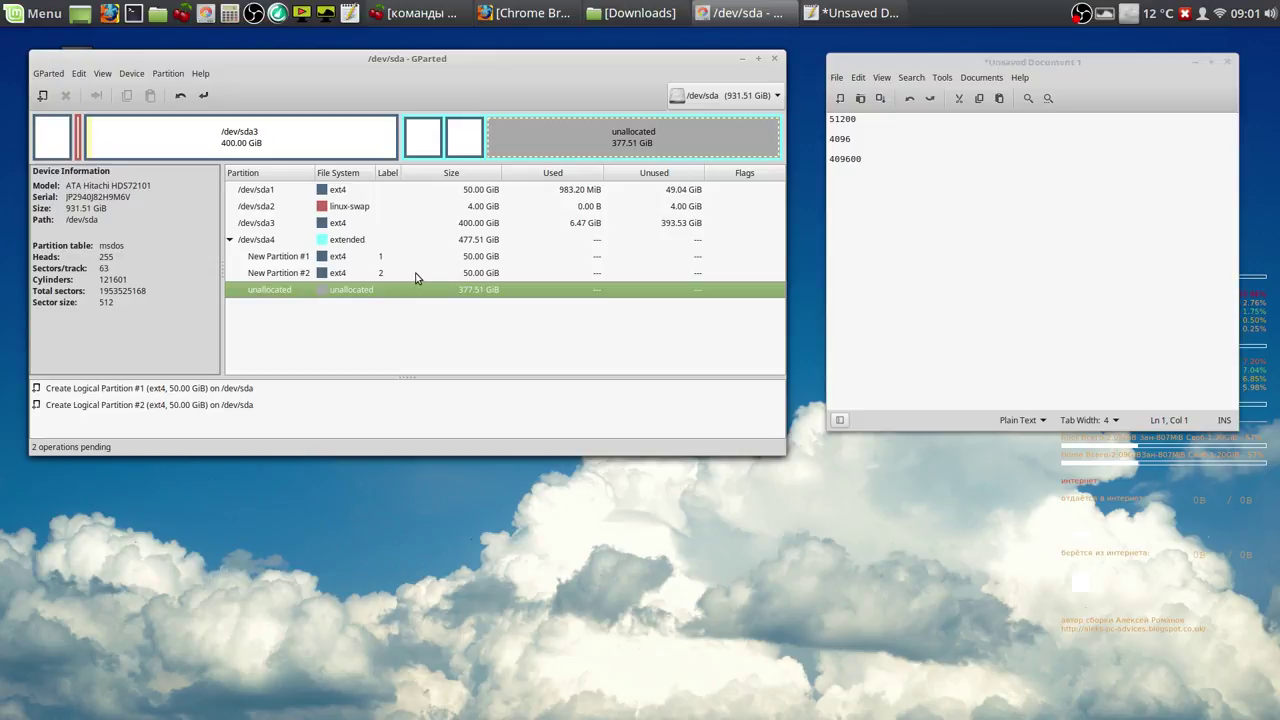
Step: Add another 51200 MiB ext4 logical partition labelled '3' after it
{"action": "right_click", "coordinate": [338, 291]}
{"action": "left_click", "coordinate": [356, 299]}
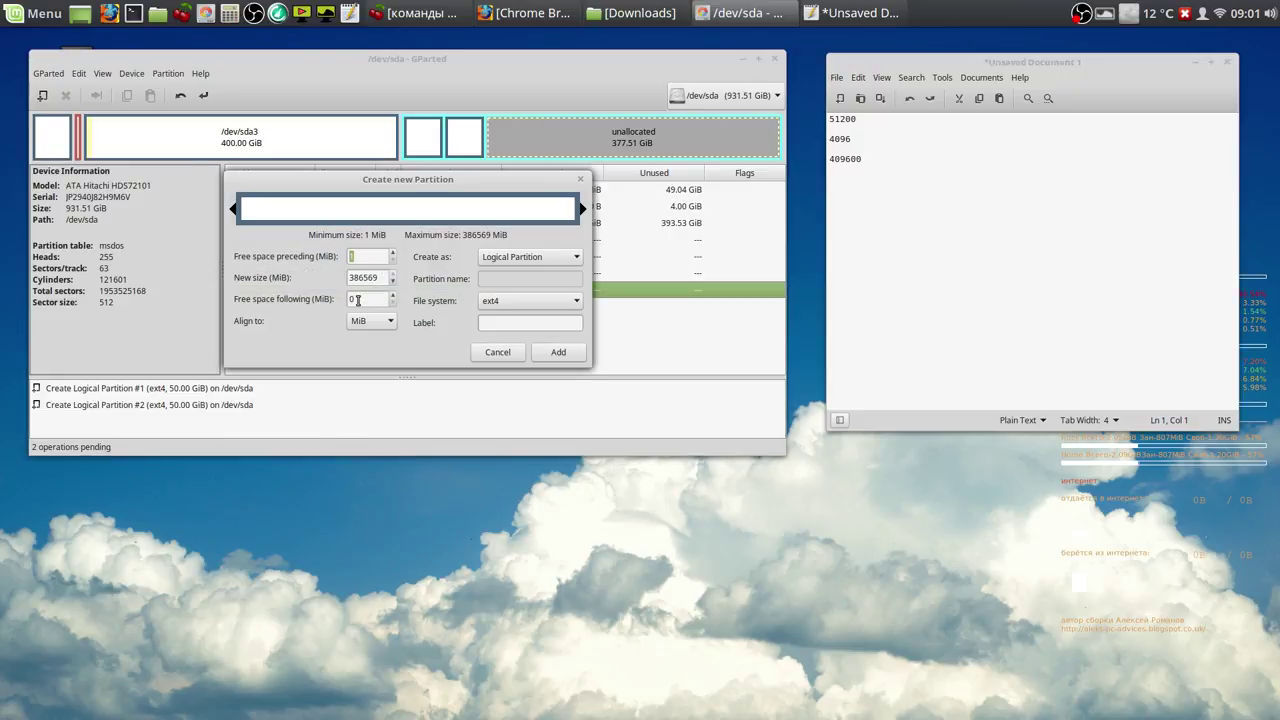
{"action": "left_click_drag", "start_coordinate": [382, 278], "coordinate": [352, 279]}
{"action": "right_click", "coordinate": [352, 279]}
{"action": "left_click", "coordinate": [378, 318]}
{"action": "left_click", "coordinate": [378, 302]}
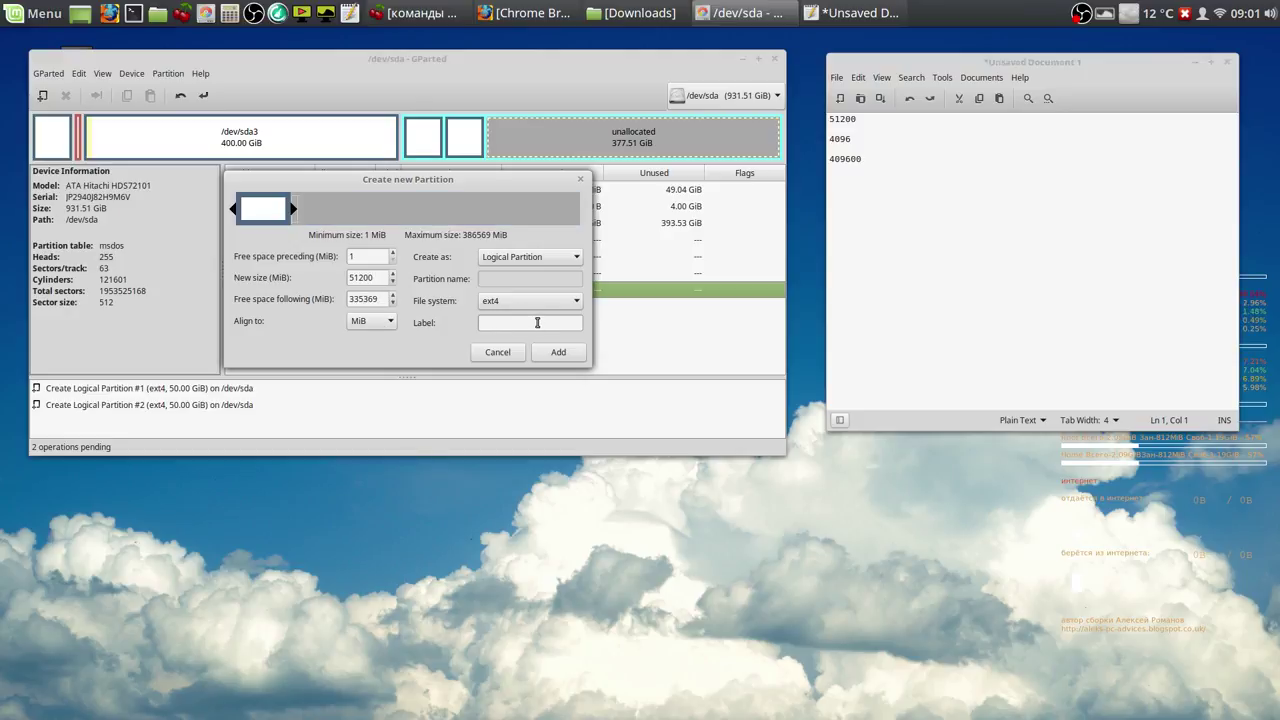
{"action": "type", "text": "3"}
{"action": "left_click", "coordinate": [558, 352]}
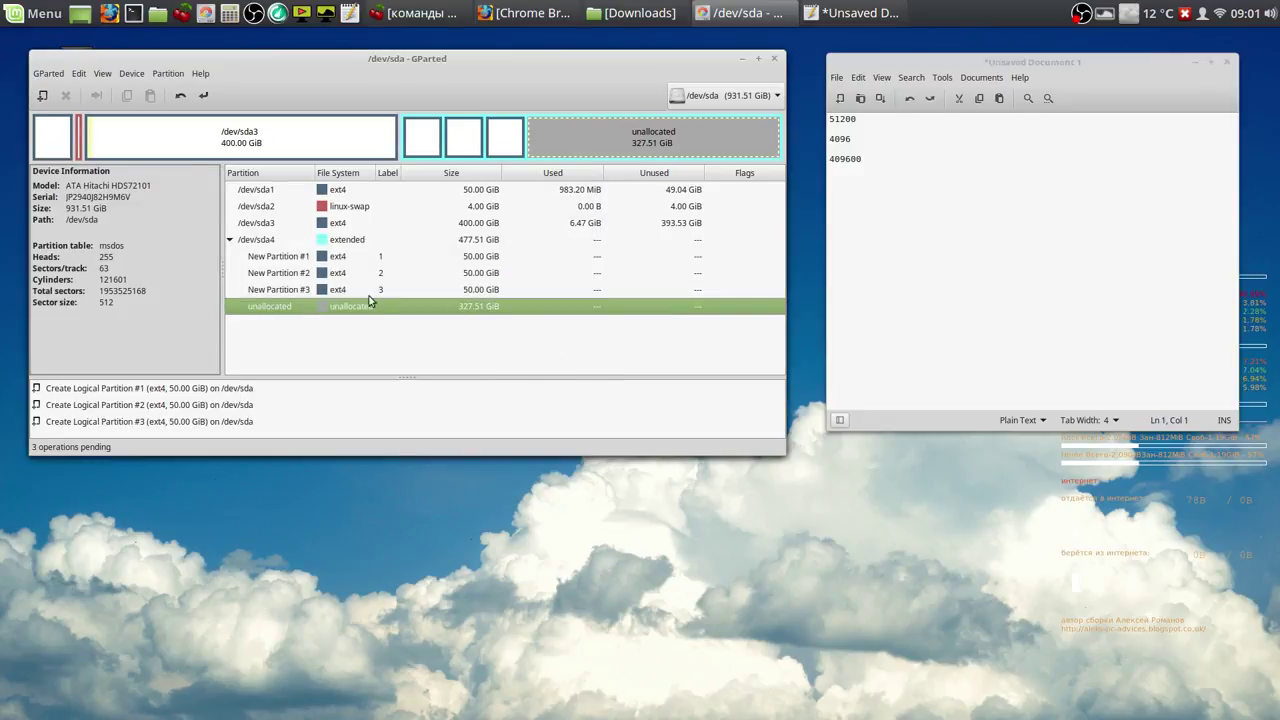
Step: Add a 51200 MiB ext4 logical partition labelled '4' in the remaining free space
{"action": "right_click", "coordinate": [375, 309]}
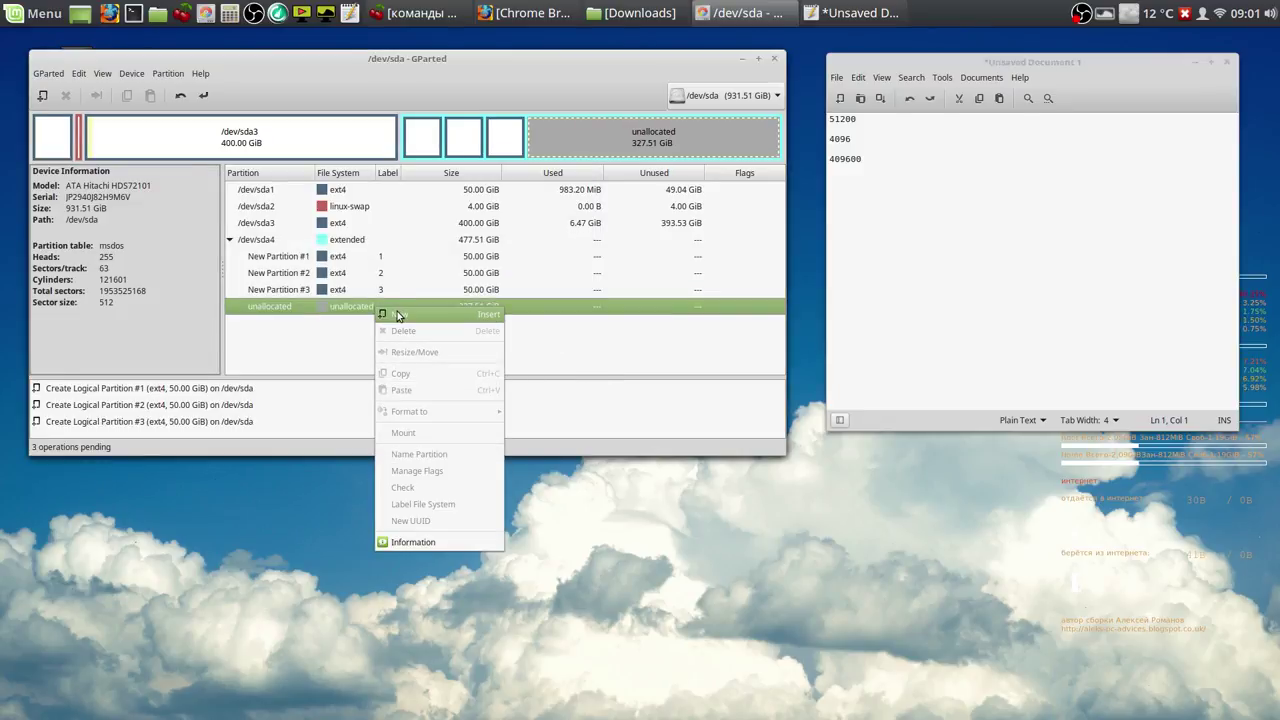
{"action": "left_click", "coordinate": [395, 316]}
{"action": "double_click", "coordinate": [364, 280]}
{"action": "right_click", "coordinate": [364, 280]}
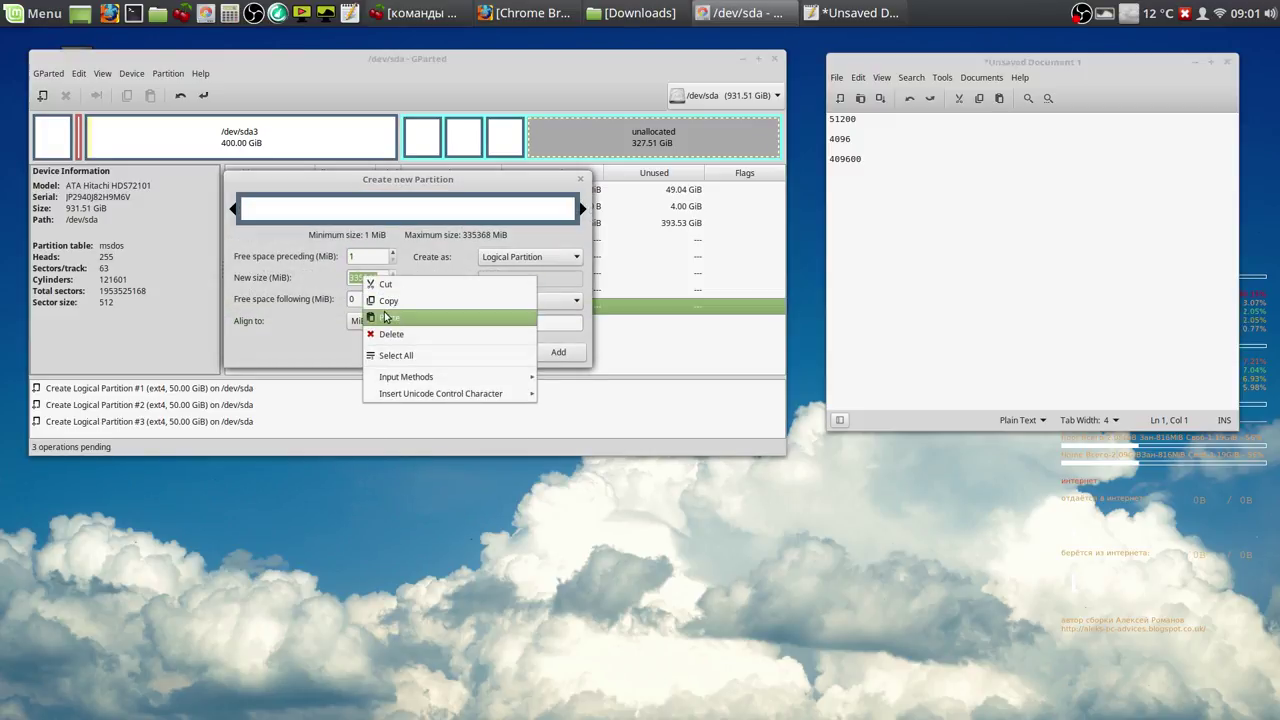
{"action": "left_click", "coordinate": [387, 316]}
{"action": "left_click", "coordinate": [376, 299]}
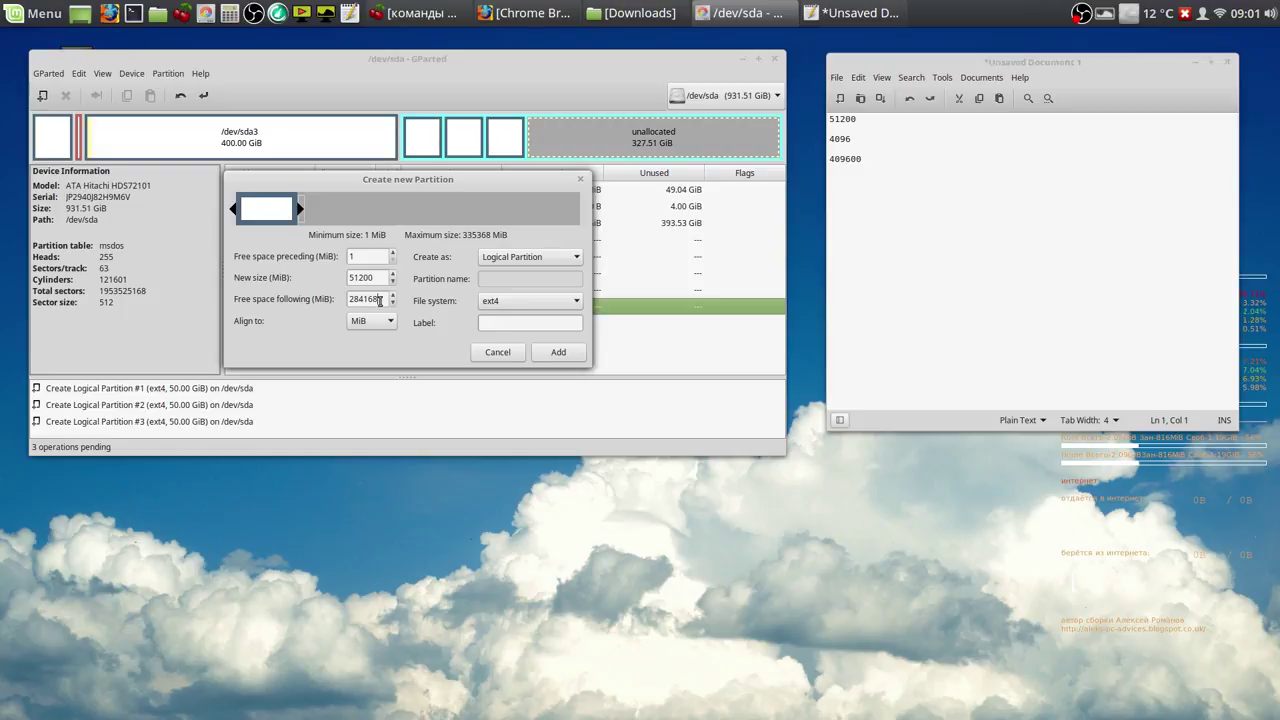
{"action": "left_click", "coordinate": [522, 325]}
{"action": "type", "text": "4"}
{"action": "left_click", "coordinate": [561, 355]}
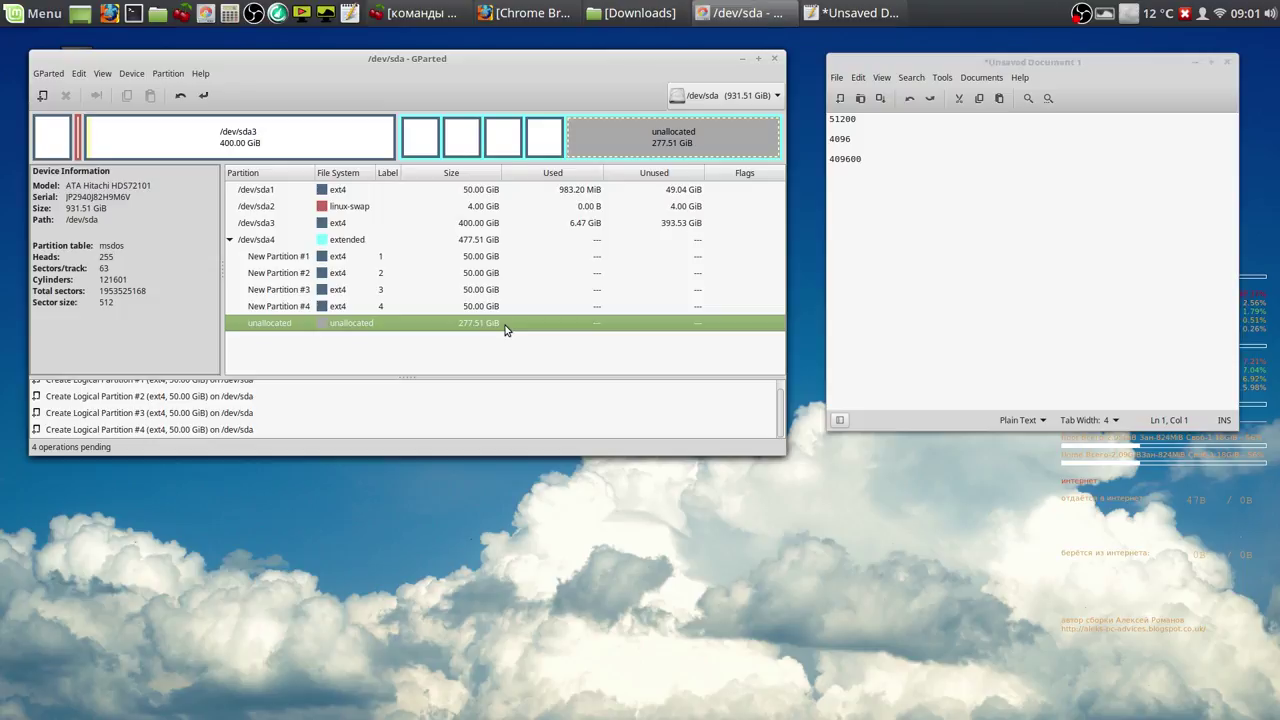
Step: Apply the four queued logical partitions to disk and close the completed progress window
{"action": "left_click", "coordinate": [203, 97]}
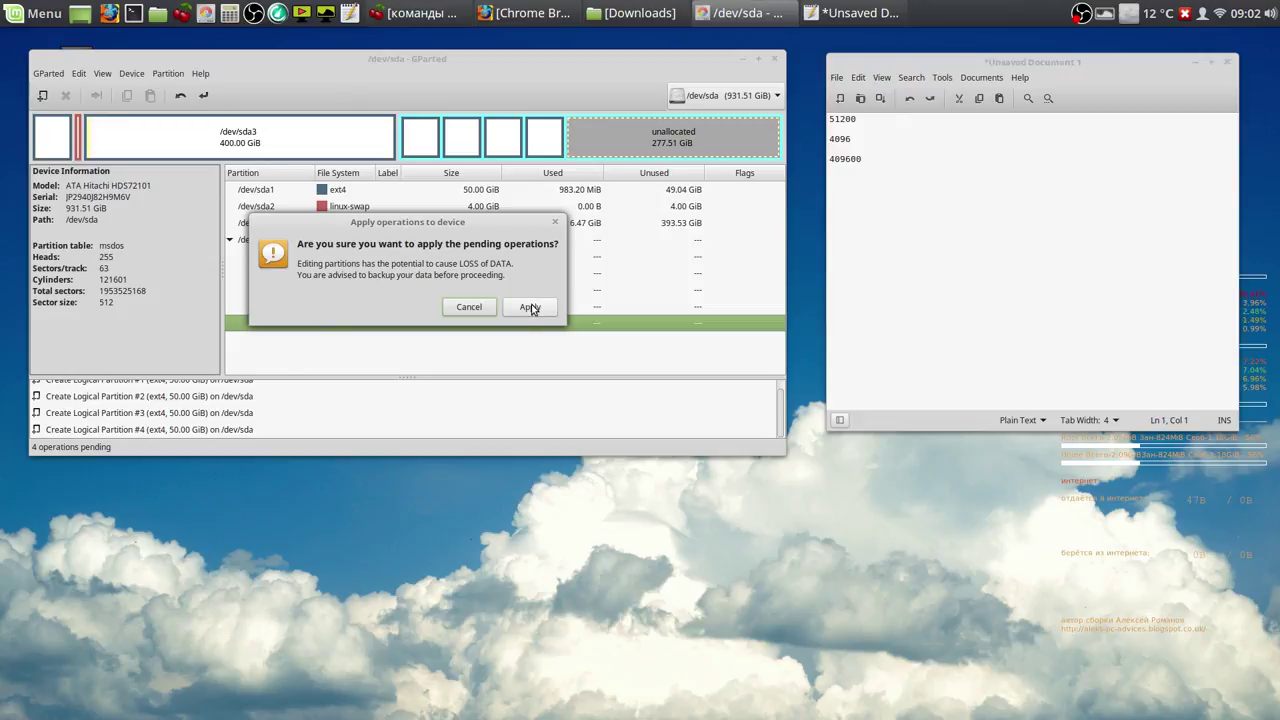
{"action": "left_click", "coordinate": [530, 307]}
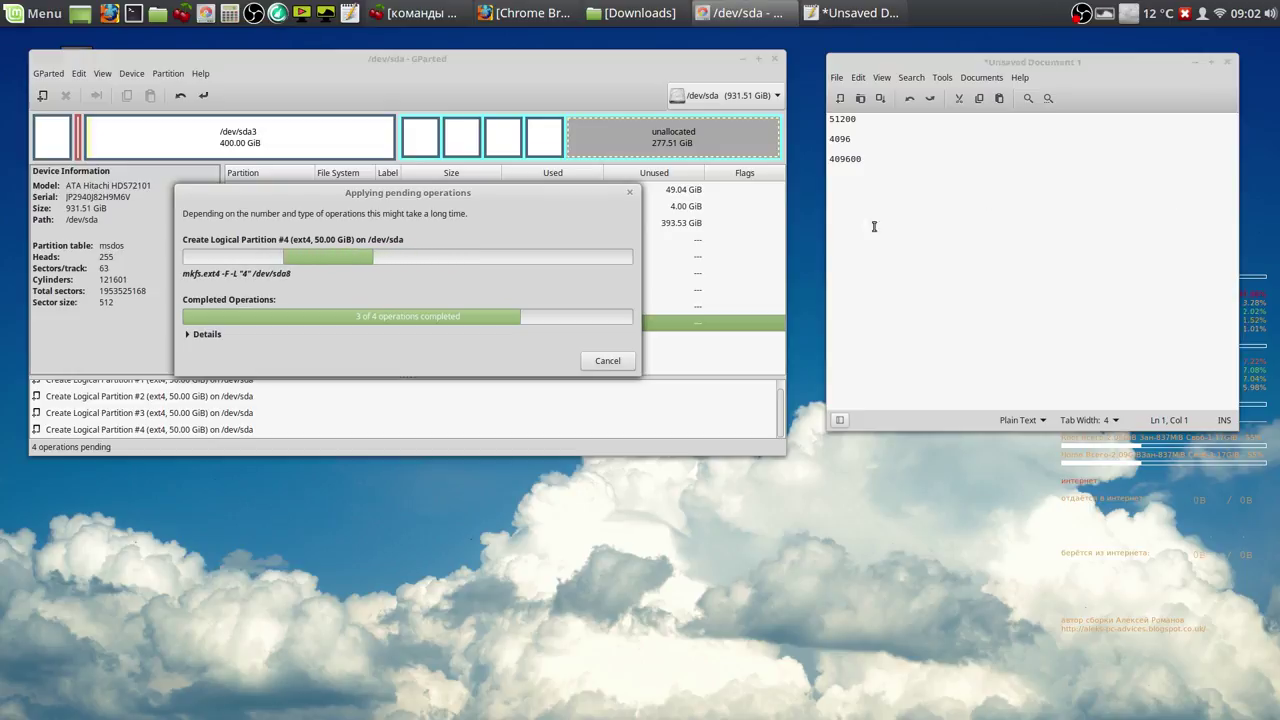
{"action": "left_click", "coordinate": [606, 360]}
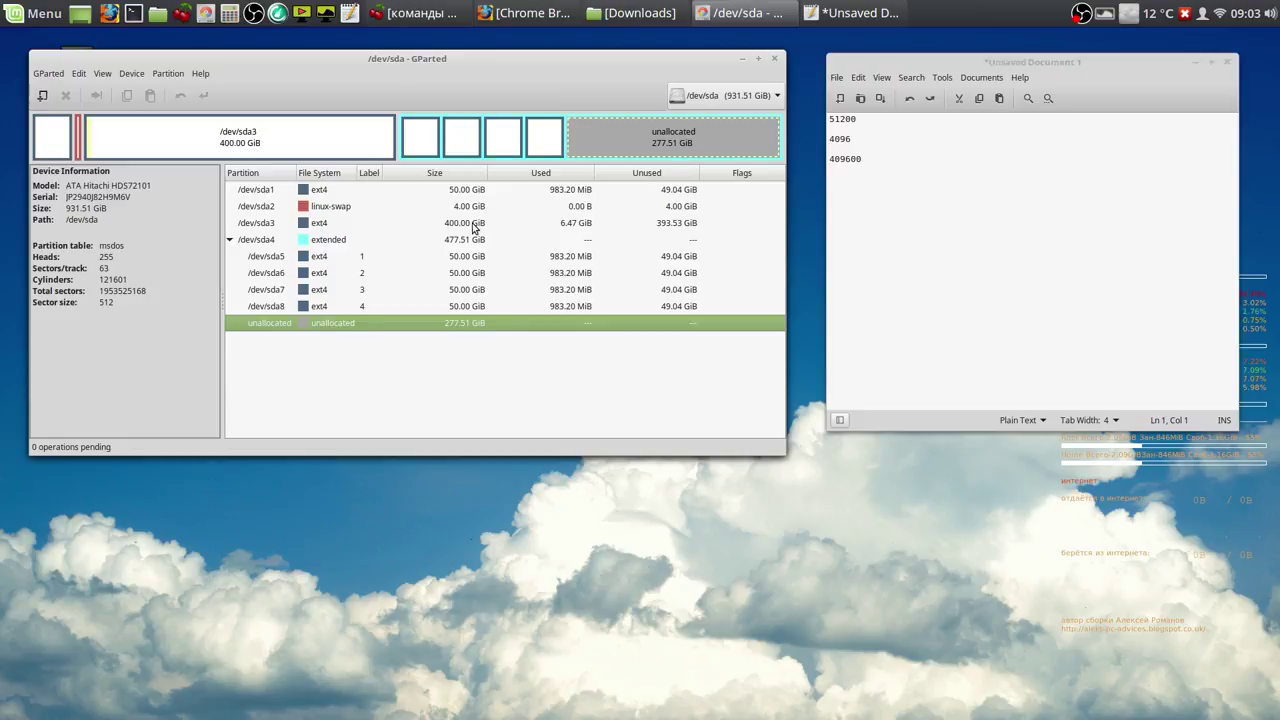
Step: Select /dev/sda3 and rescan devices to refresh the partition list
{"action": "left_click", "coordinate": [473, 226]}
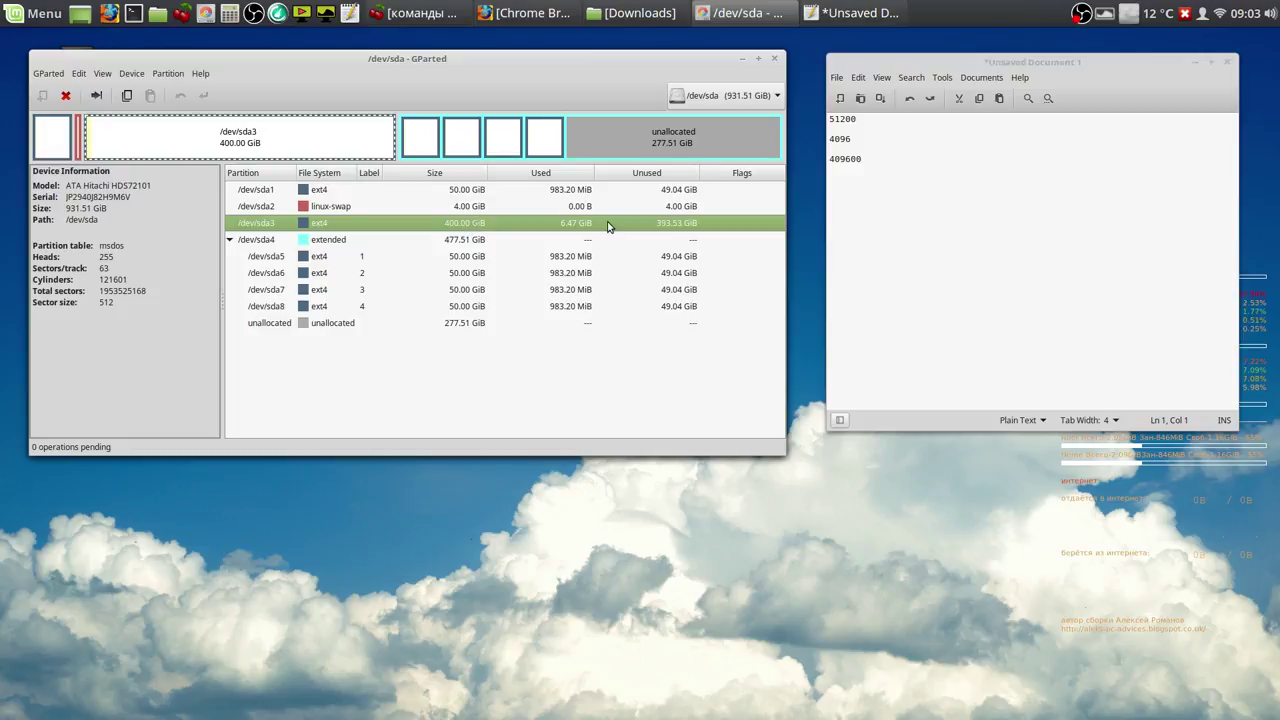
{"action": "left_click", "coordinate": [55, 75]}
{"action": "left_click", "coordinate": [62, 91]}
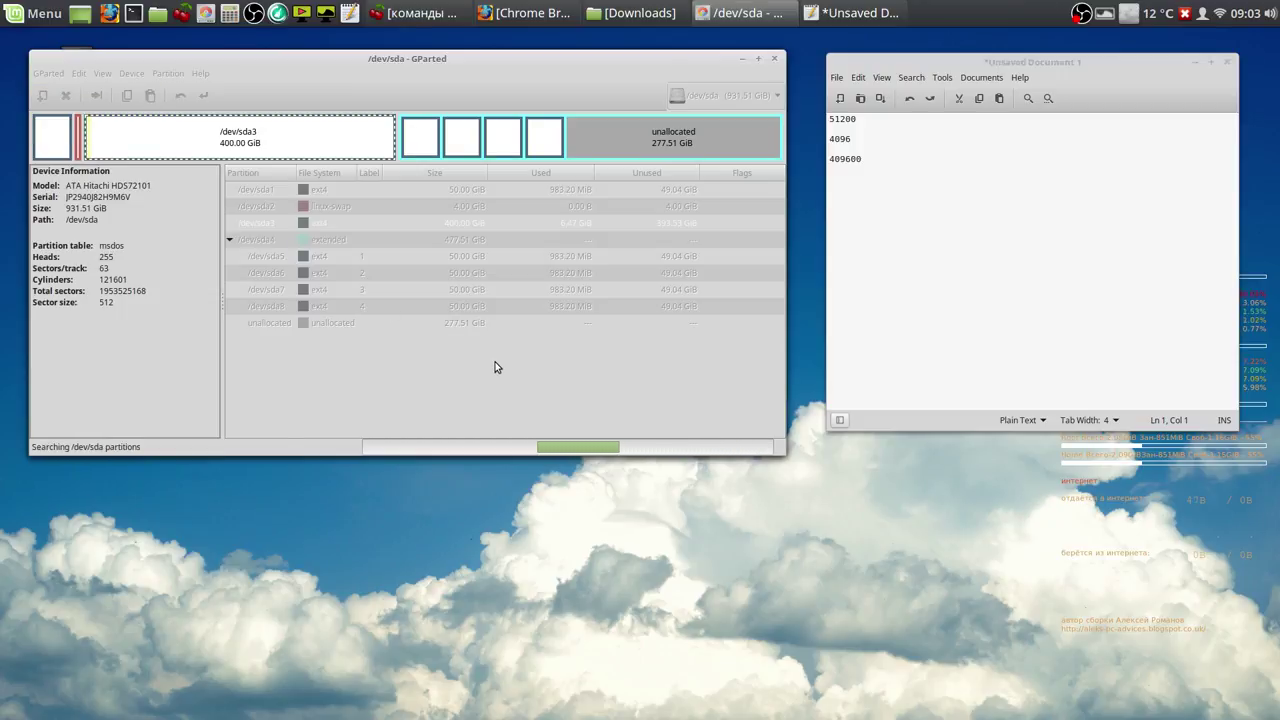
Step: Discard the scratch notes without saving and minimise GParted to reveal the desktop
{"action": "left_click", "coordinate": [1228, 63]}
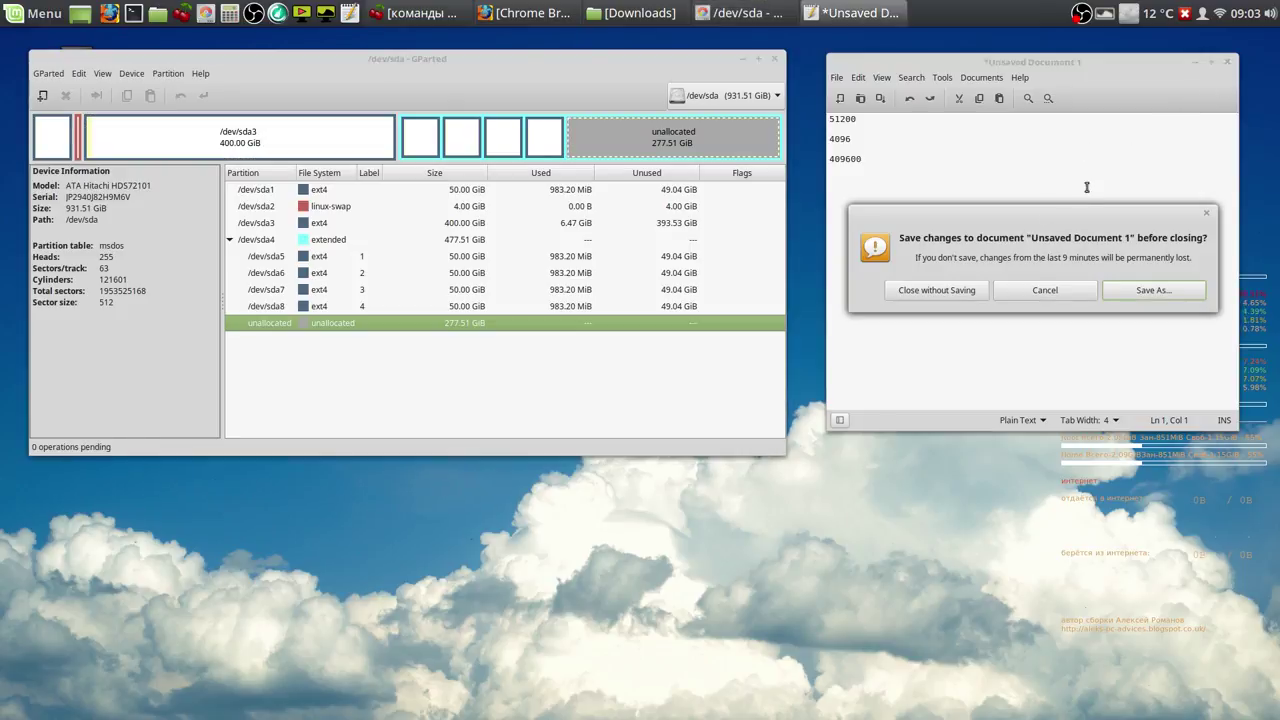
{"action": "left_click", "coordinate": [944, 290]}
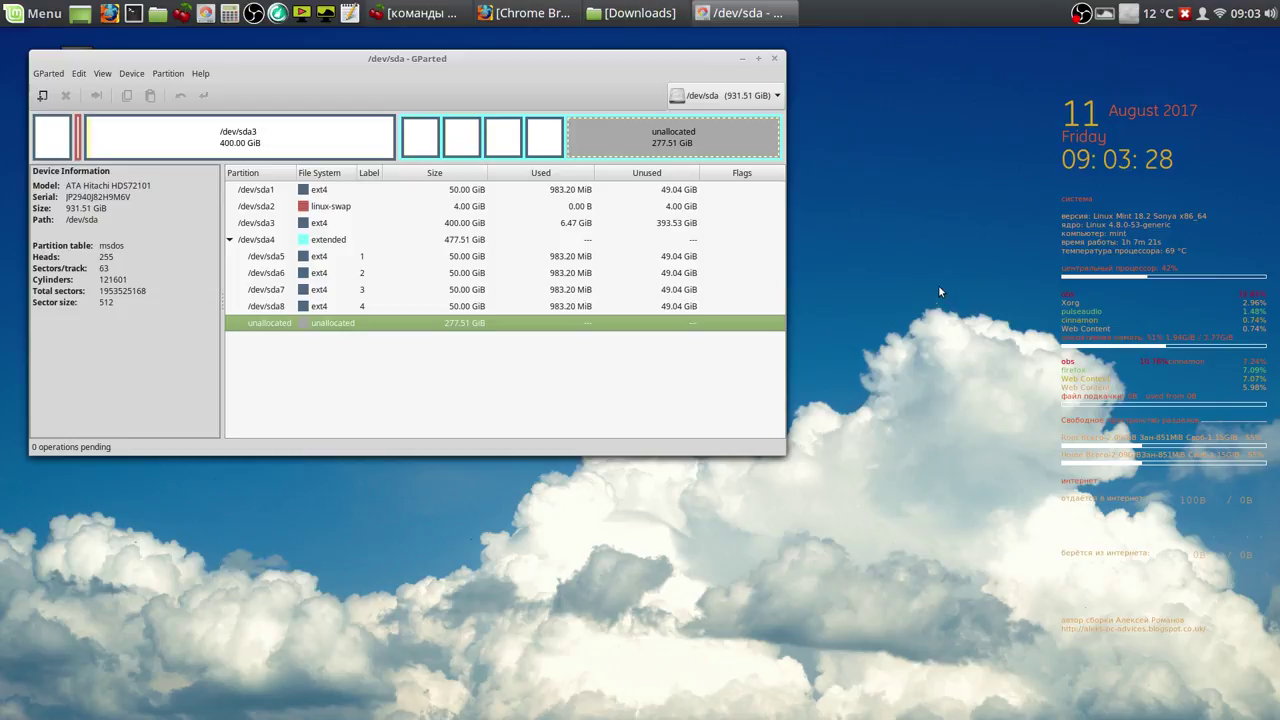
{"action": "left_click", "coordinate": [743, 60]}
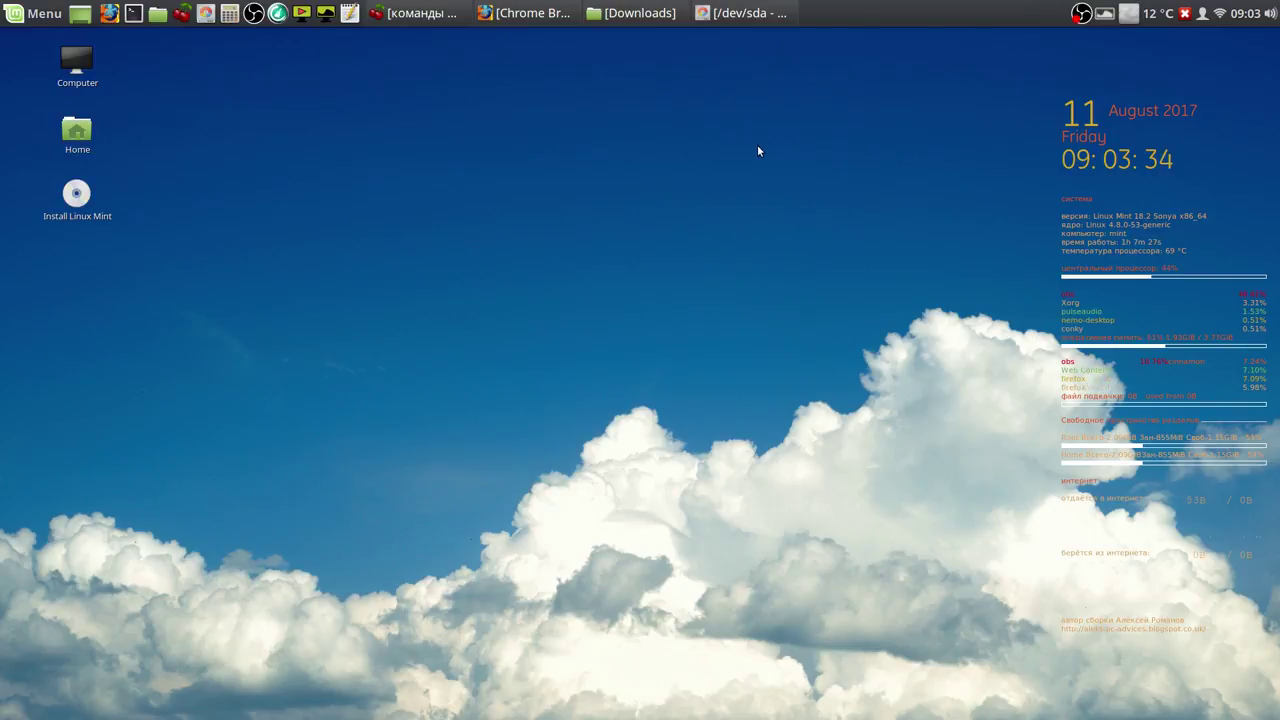
{"action": "left_click", "coordinate": [738, 16]}
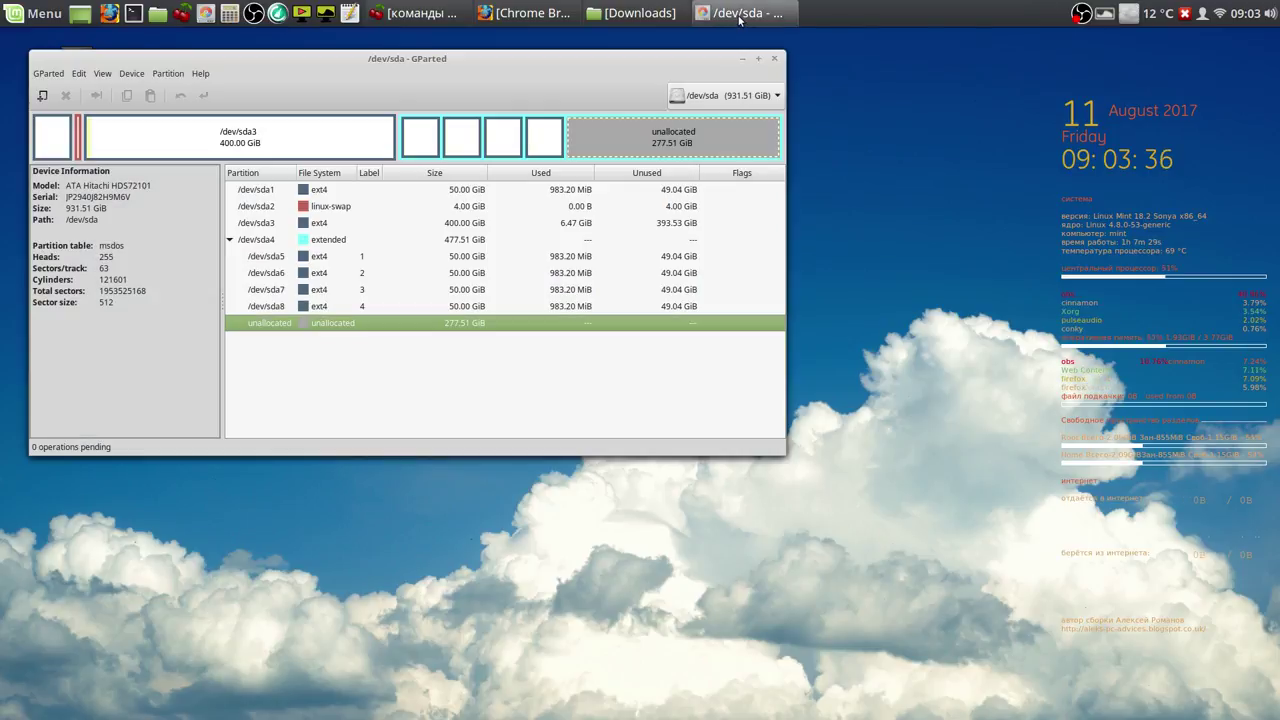
{"action": "left_click", "coordinate": [777, 96]}
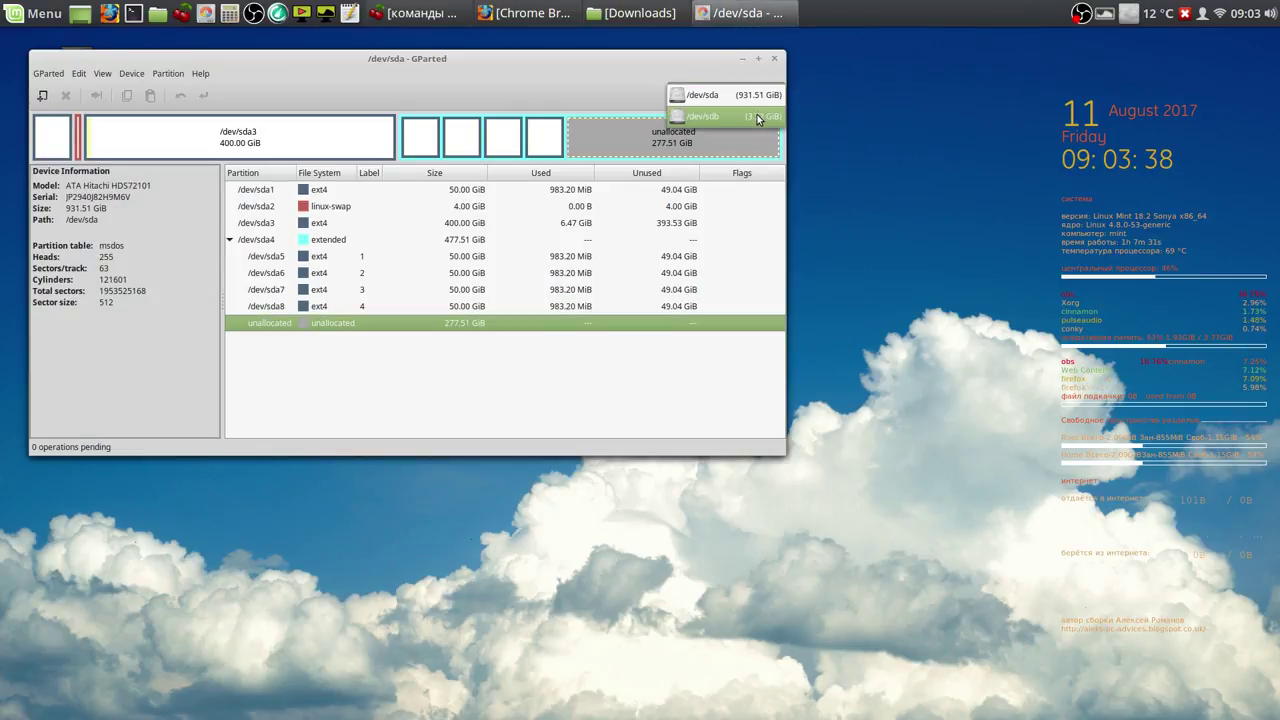
{"action": "left_click", "coordinate": [758, 119]}
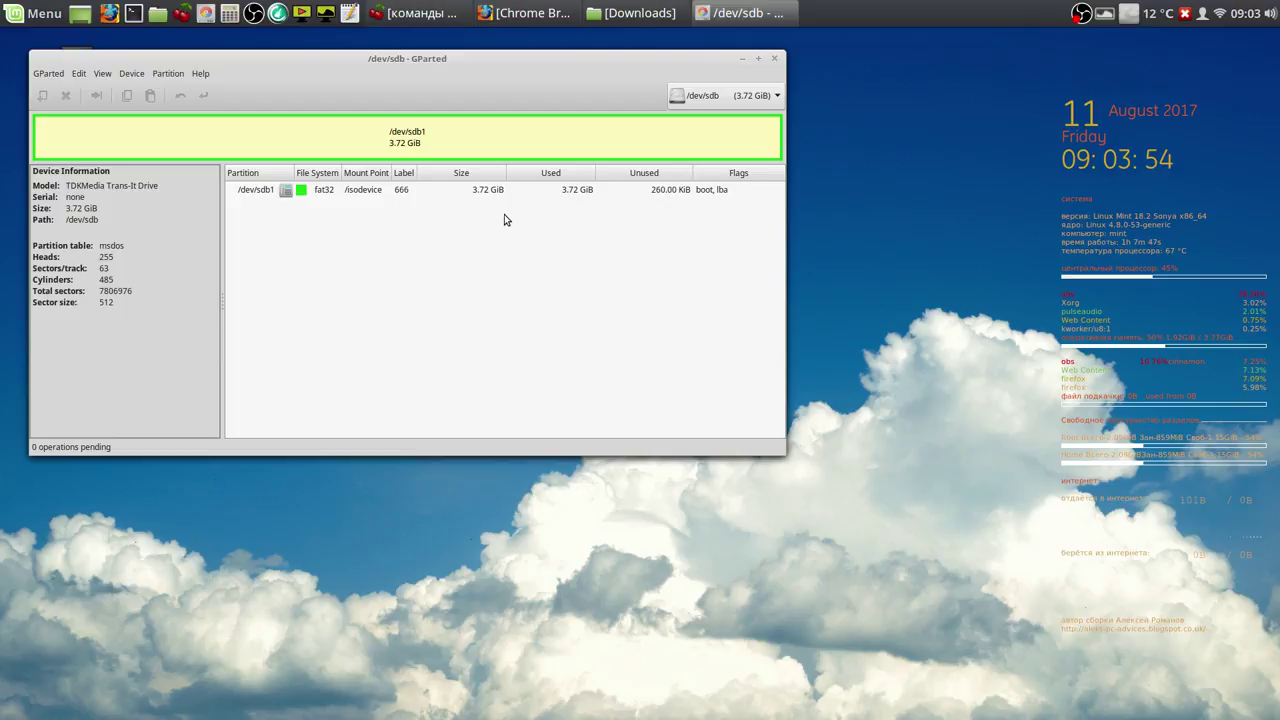
{"action": "left_click", "coordinate": [778, 96]}
{"action": "left_click", "coordinate": [736, 76]}
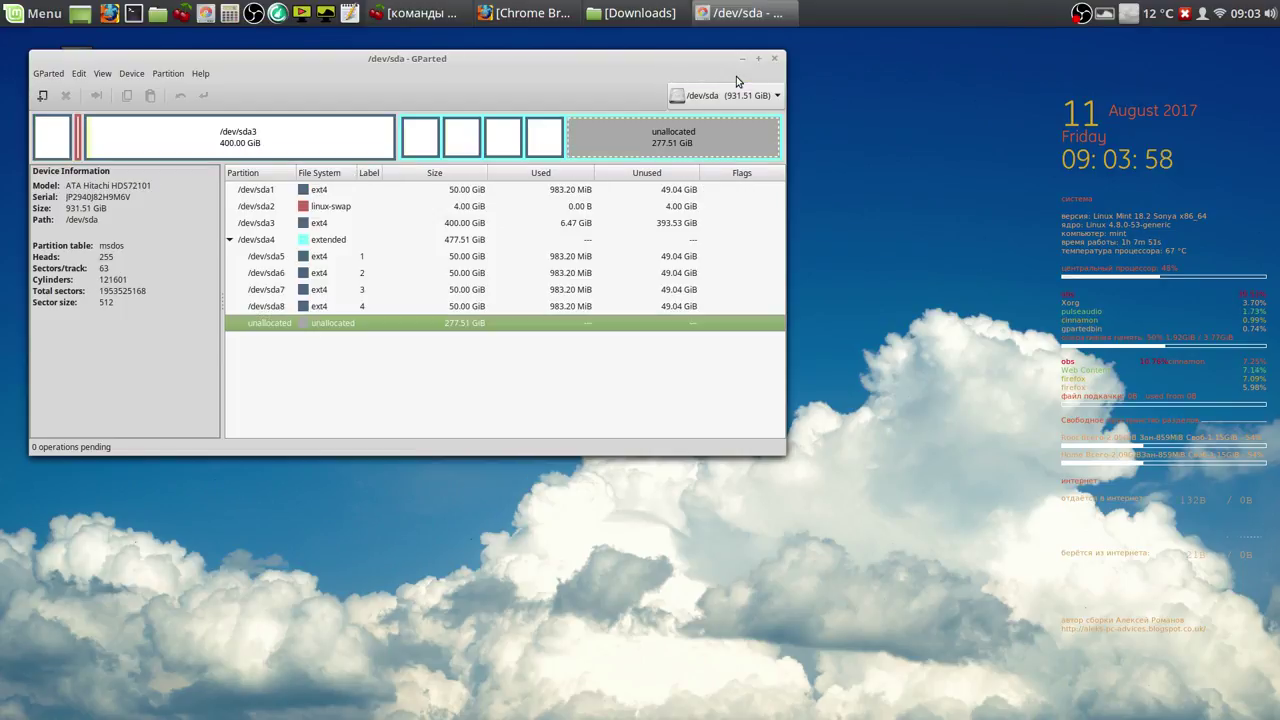
{"action": "left_click", "coordinate": [742, 58]}
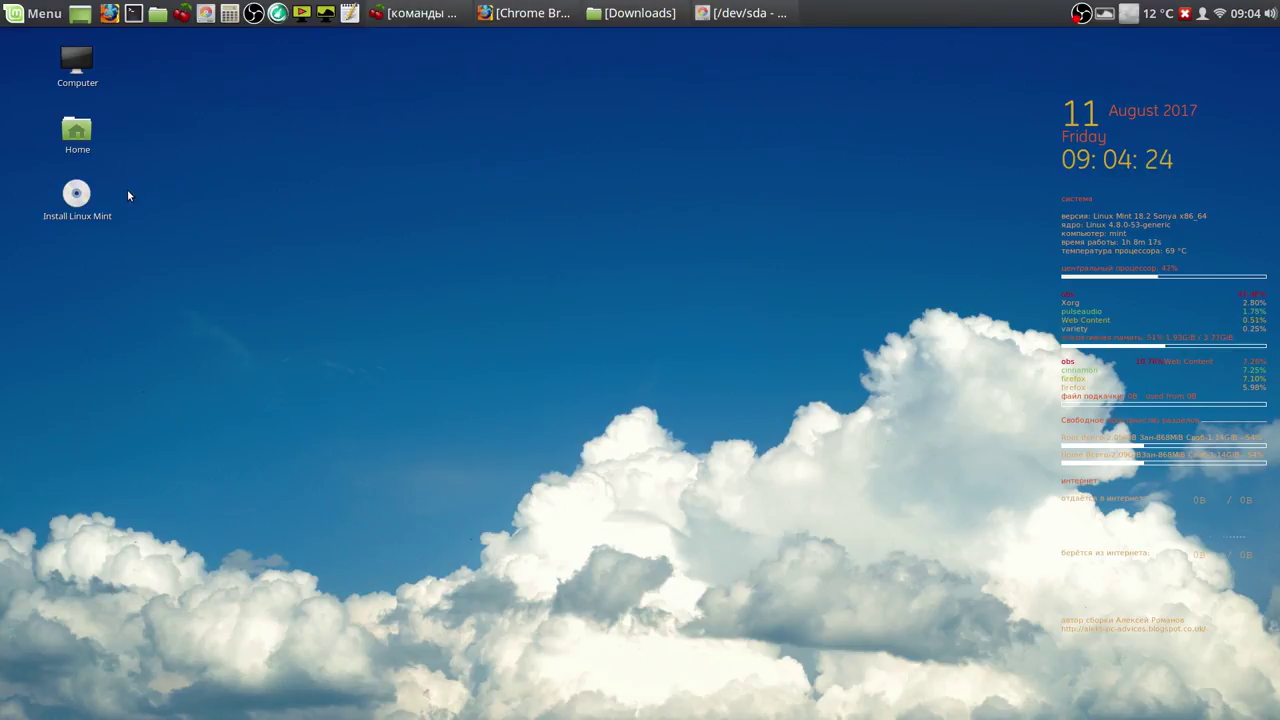
Step: Start the Install Linux Mint launcher from the Cinnamon desktop
{"action": "left_click", "coordinate": [81, 196]}
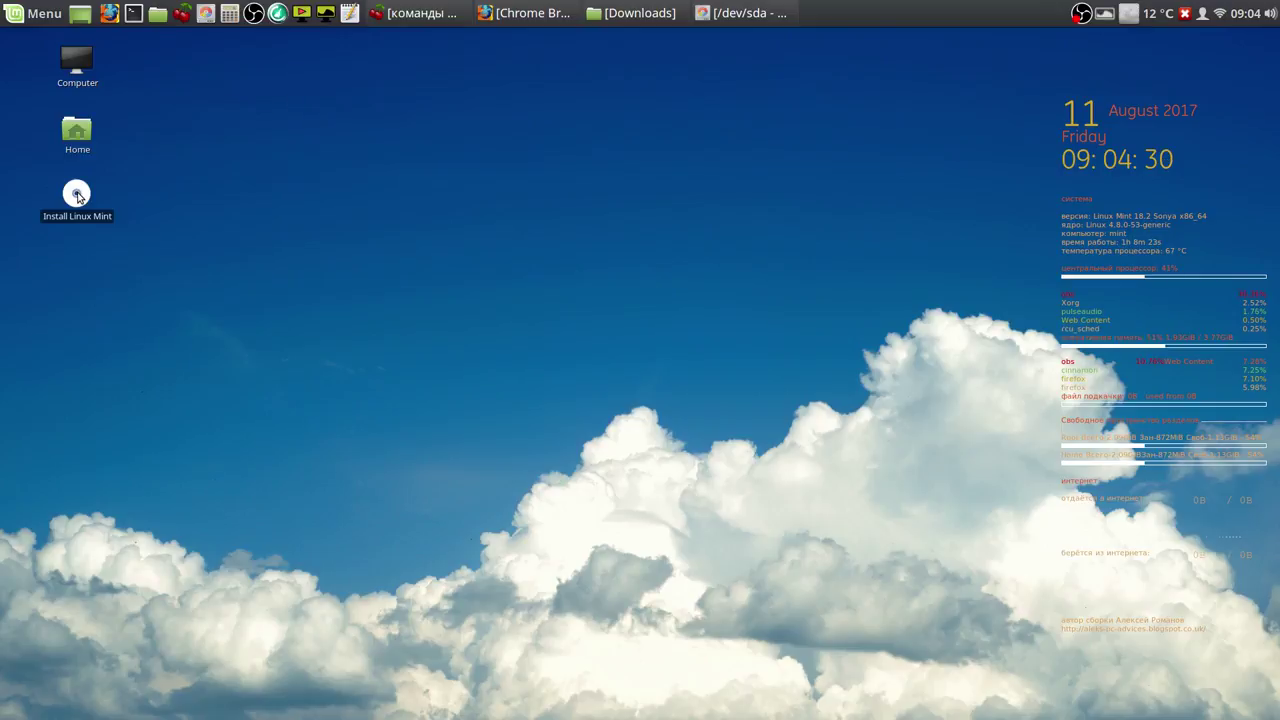
{"action": "left_click", "coordinate": [78, 196]}
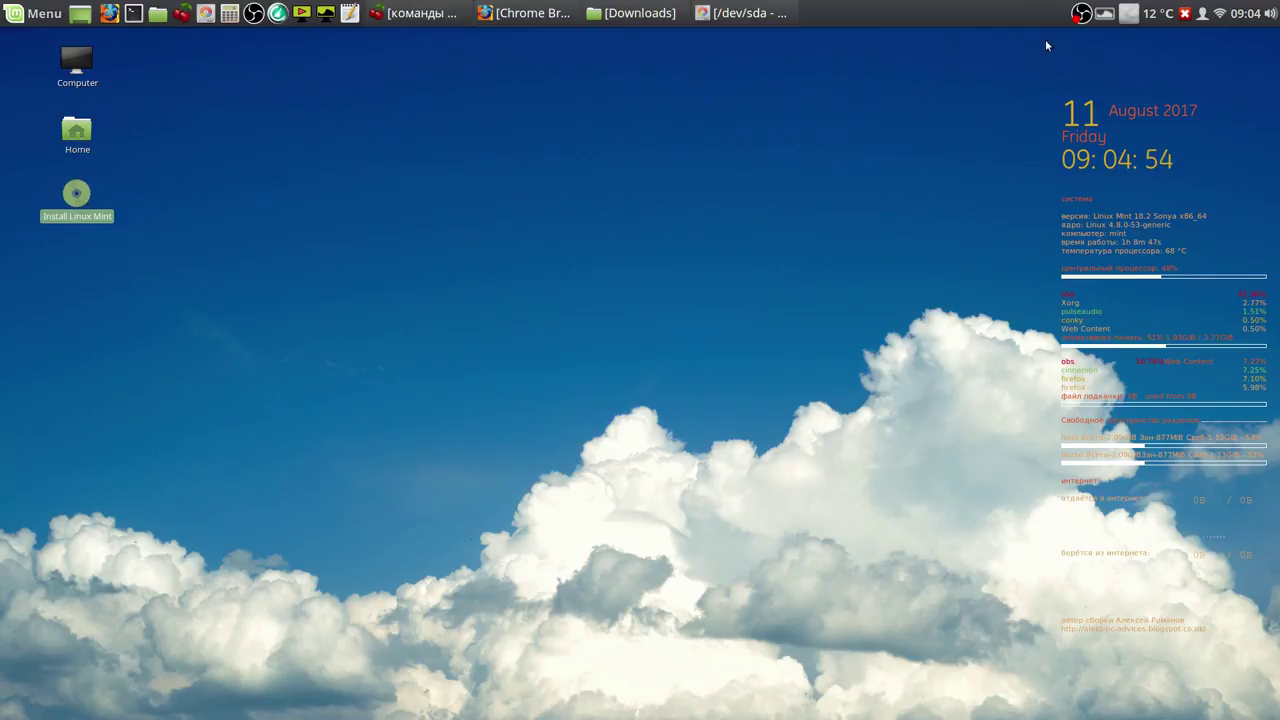
{"action": "right_click", "coordinate": [1082, 14]}
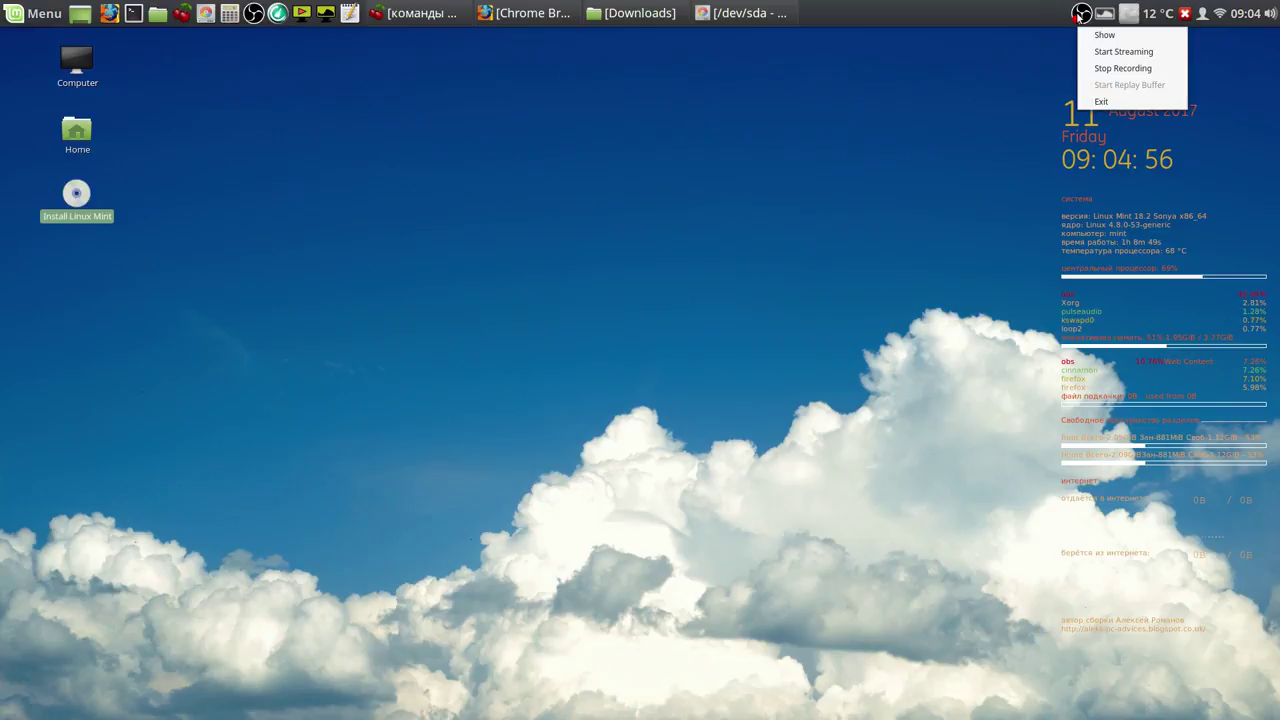
Step: Keep Русский as the installation language and continue to the wireless step
{"action": "left_click", "coordinate": [1108, 68]}
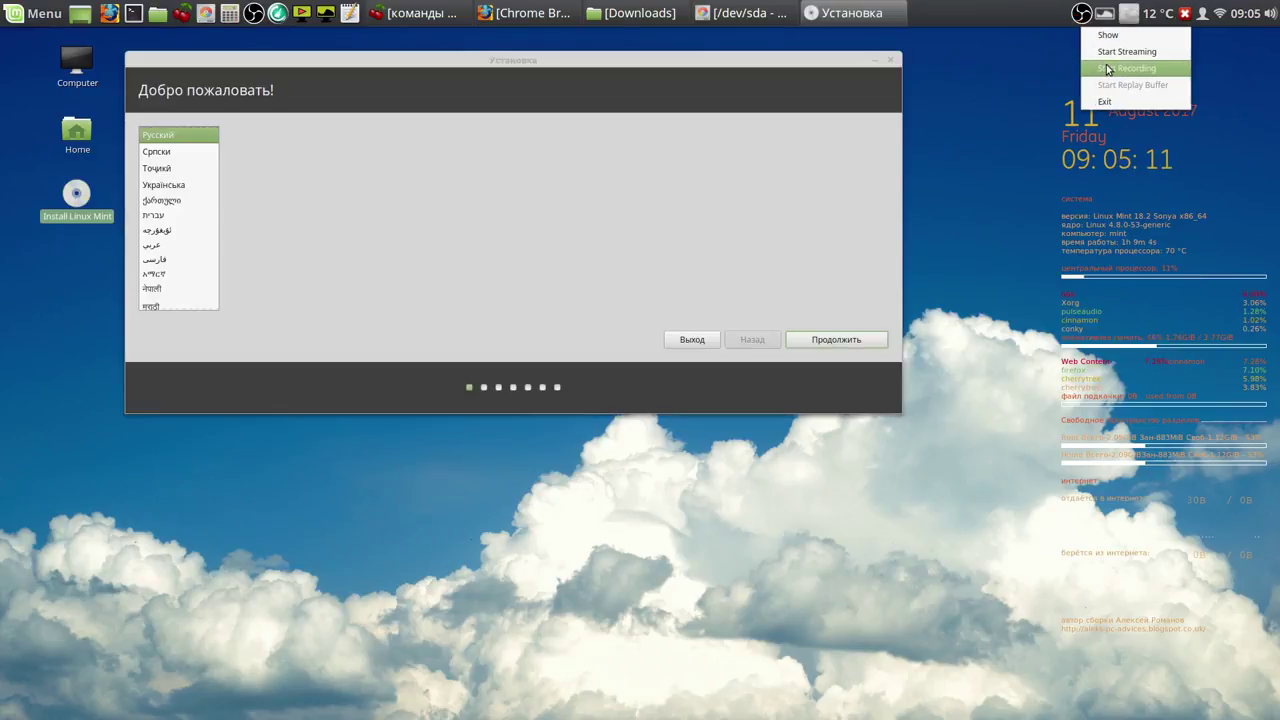
{"action": "left_click", "coordinate": [1108, 68]}
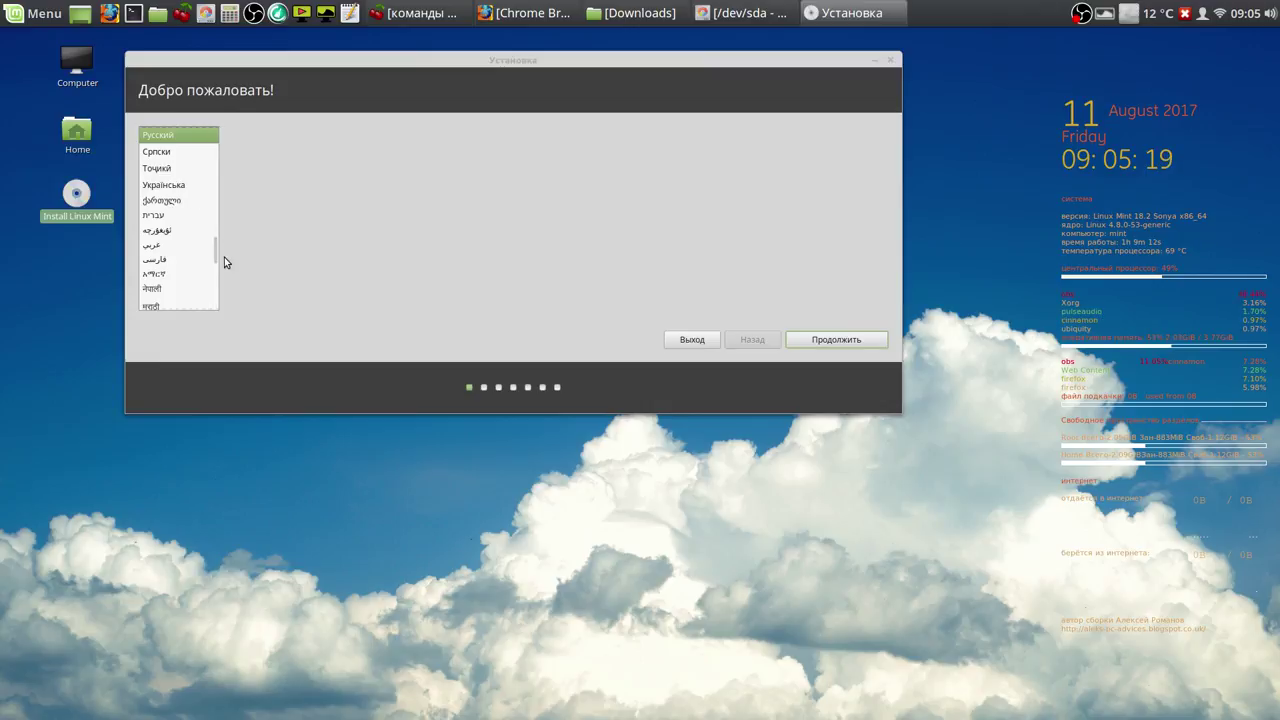
{"action": "mouse_move", "coordinate": [212, 255]}
{"action": "left_mouse_down"}
{"action": "mouse_move", "coordinate": [220, 140]}
{"action": "mouse_move", "coordinate": [226, 252]}
{"action": "left_mouse_up"}
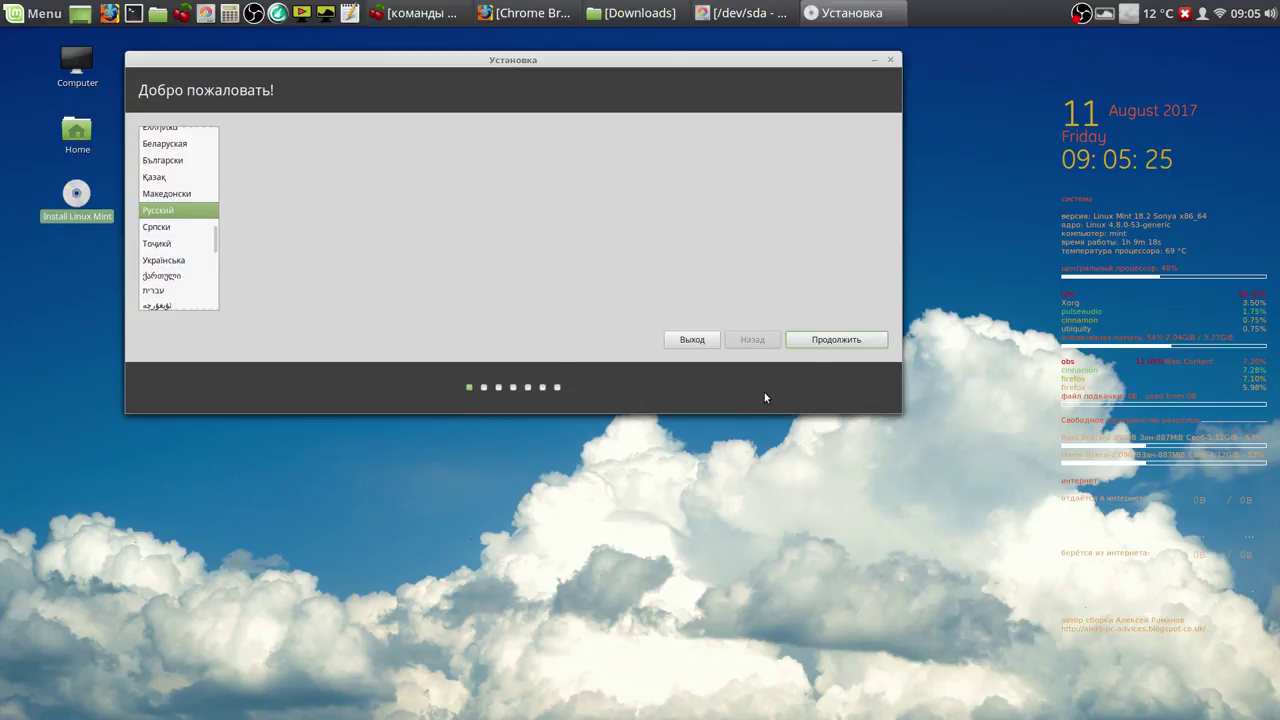
{"action": "left_click", "coordinate": [830, 341]}
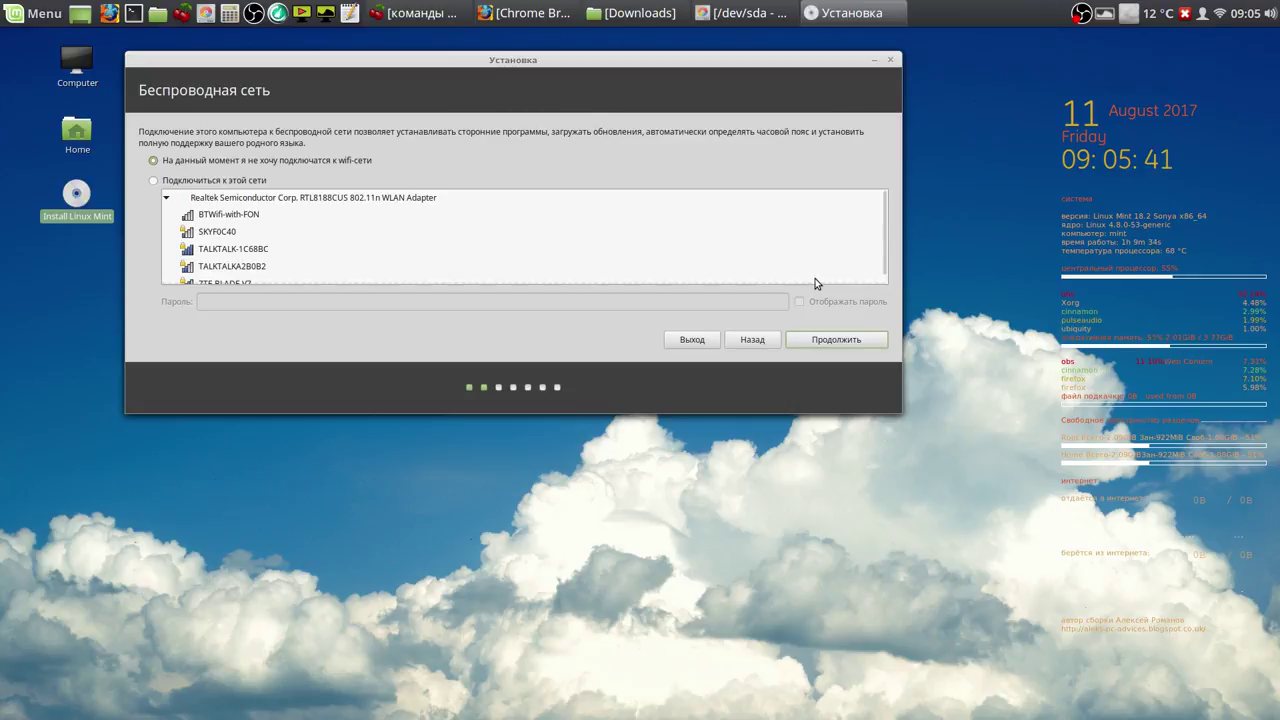
Step: Connect to the ZTE BLADE V7 wireless network and continue
{"action": "scroll", "coordinate": [882, 248], "scroll_direction": "down", "scroll_amount": 1}
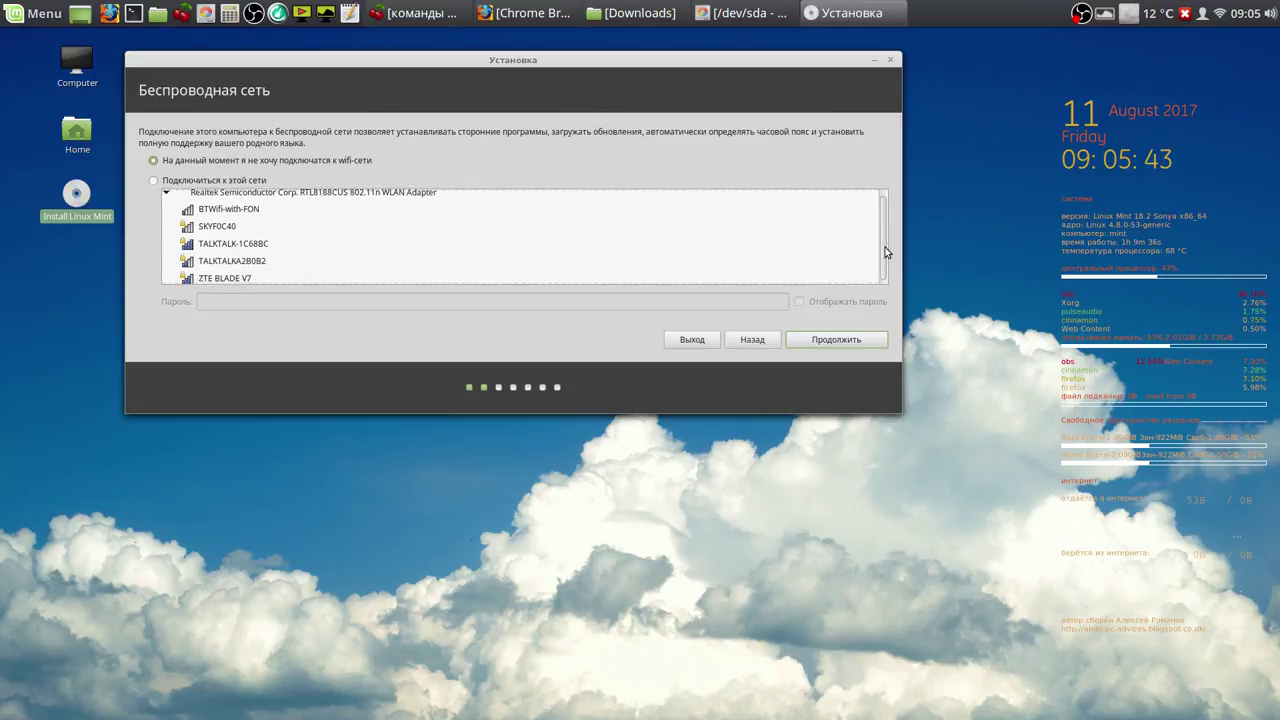
{"action": "left_click", "coordinate": [244, 273]}
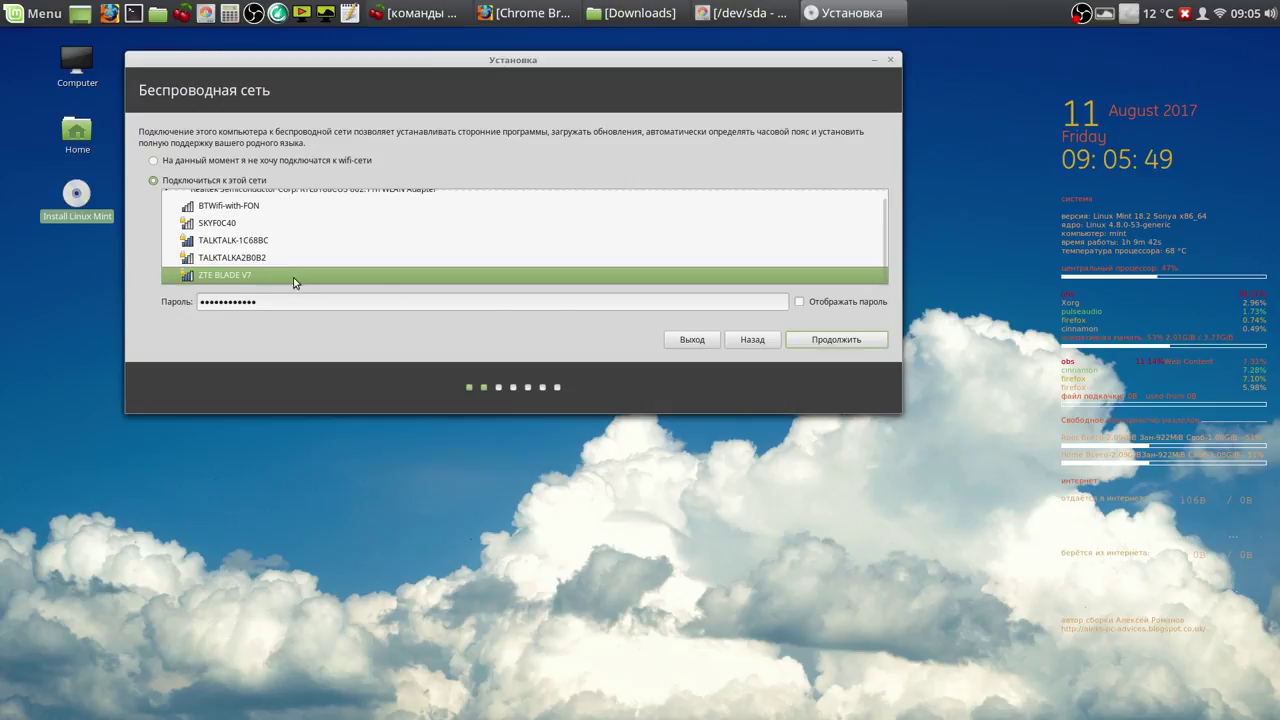
{"action": "left_click", "coordinate": [828, 343]}
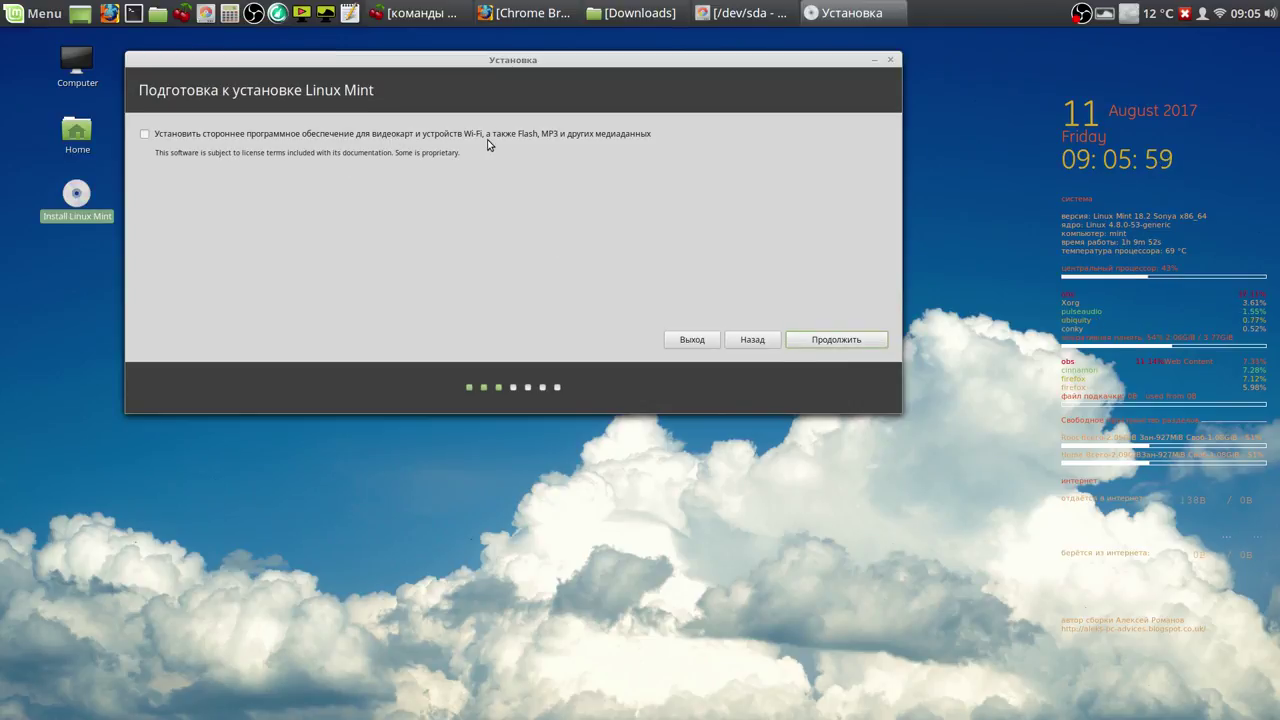
Step: Include third-party software for graphics, Wi-Fi, Flash and MP3, then continue
{"action": "left_click", "coordinate": [145, 135]}
{"action": "left_click", "coordinate": [830, 345]}
{"action": "left_click", "coordinate": [830, 345]}
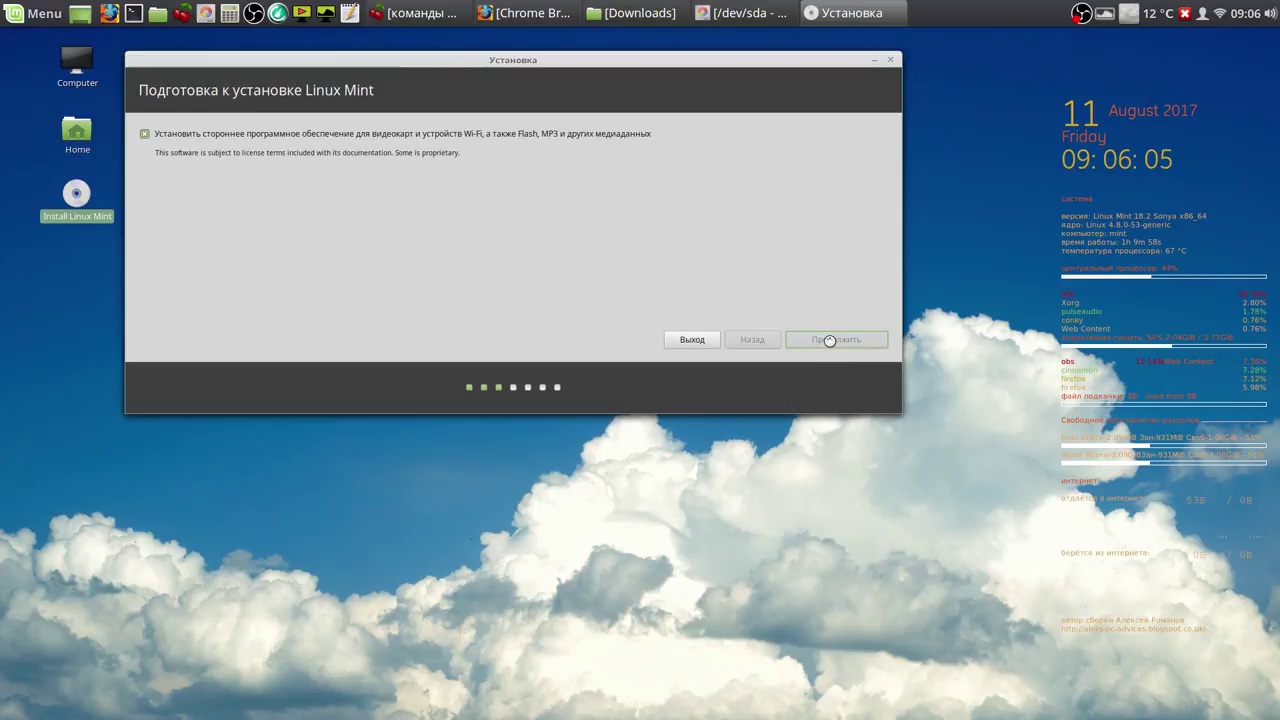
{"action": "right_click", "coordinate": [1083, 16]}
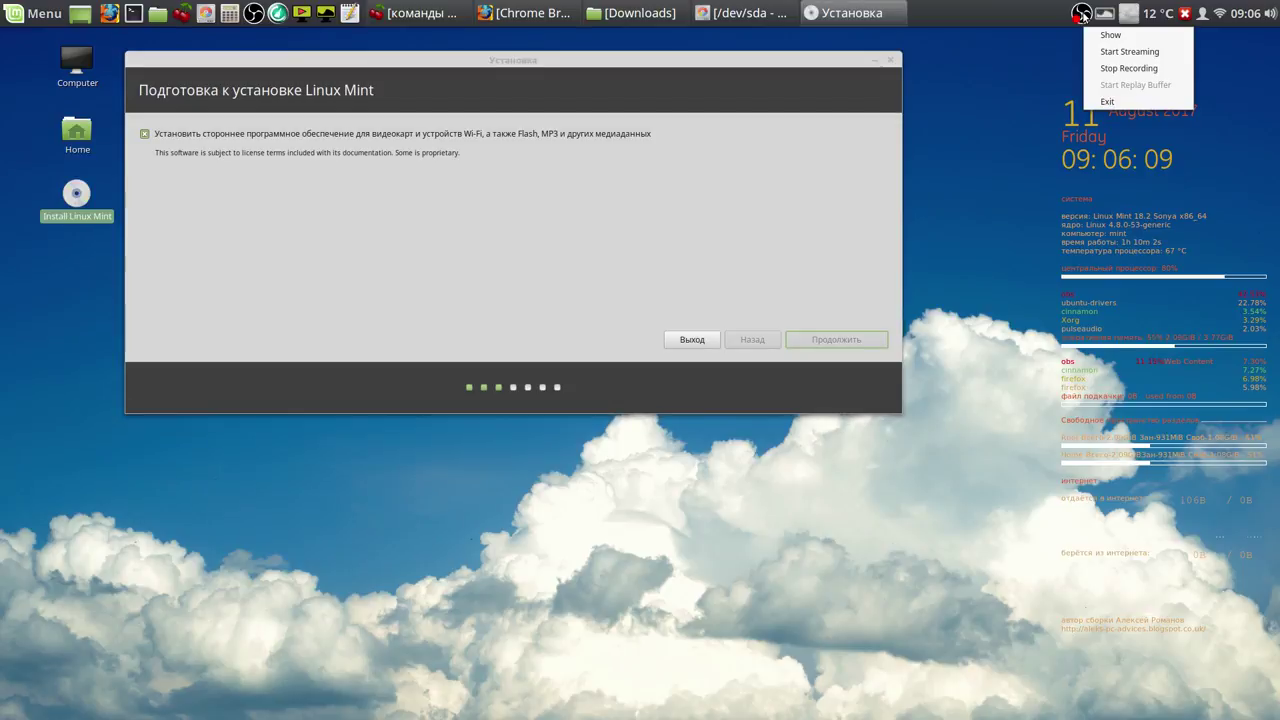
{"action": "left_click", "coordinate": [1112, 68]}
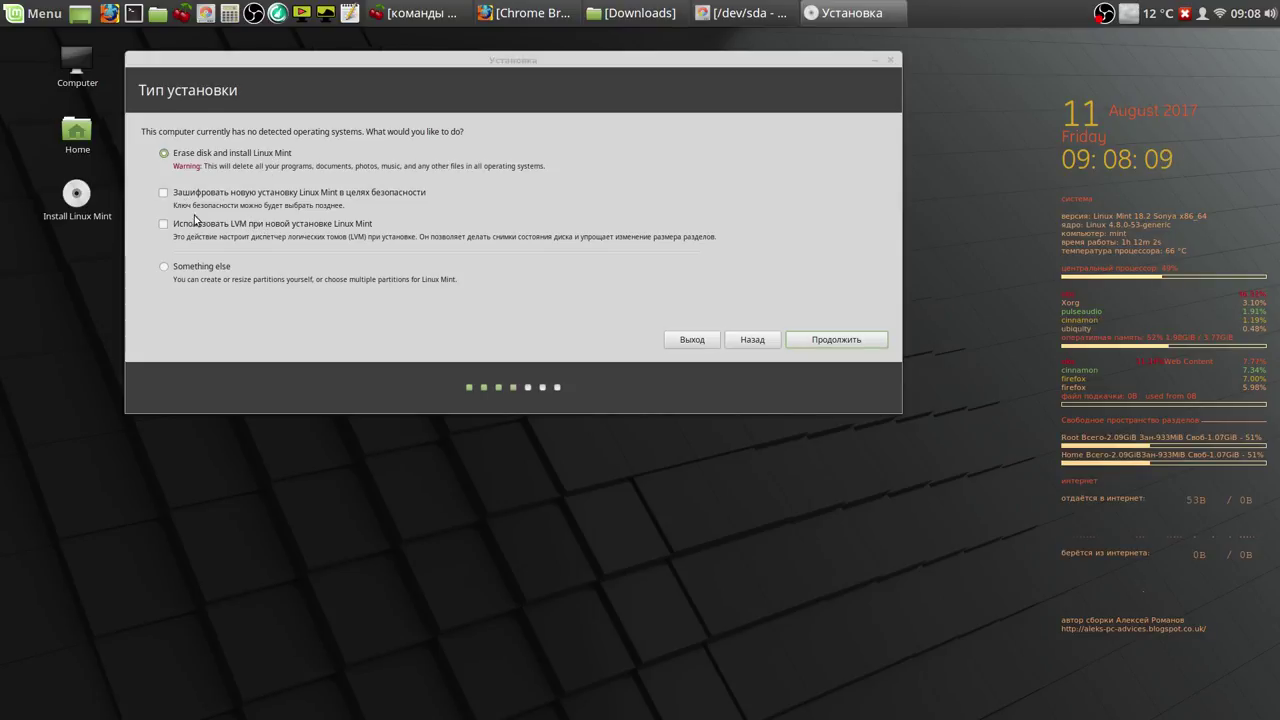
Step: Choose 'Something else' for manual partitioning and move the installer window up-left
{"action": "left_click", "coordinate": [165, 267]}
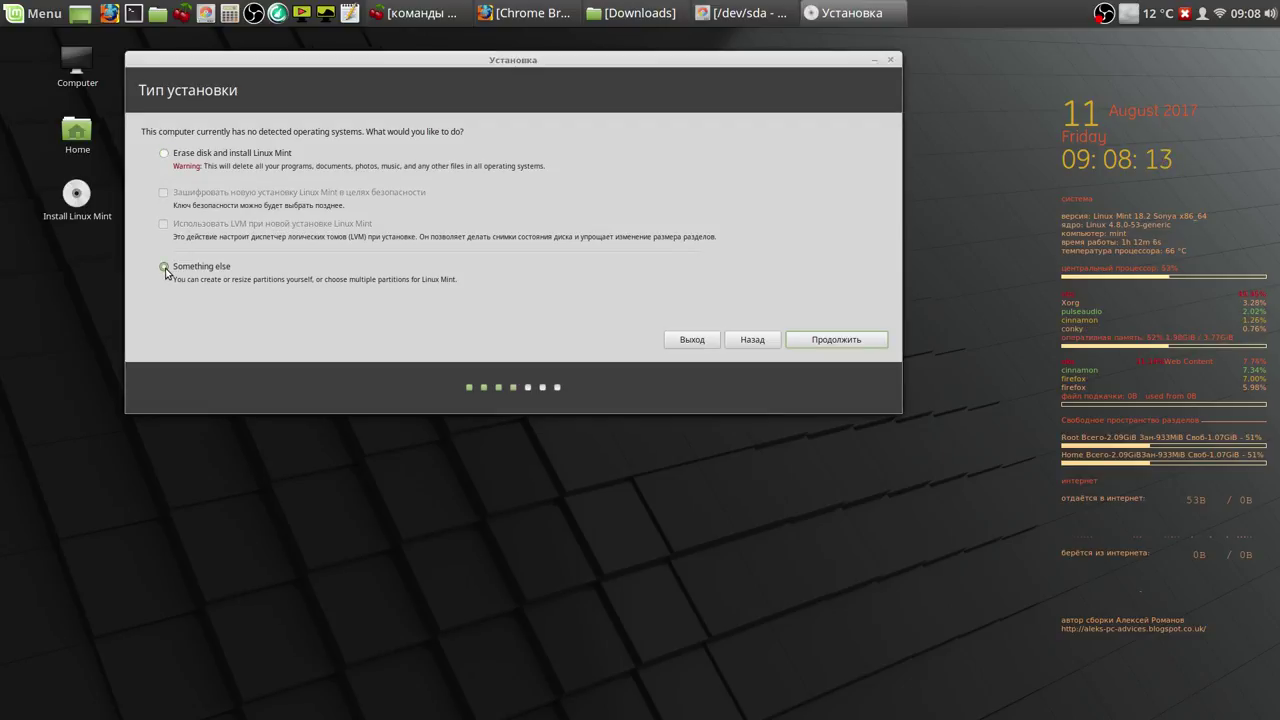
{"action": "left_click", "coordinate": [836, 340]}
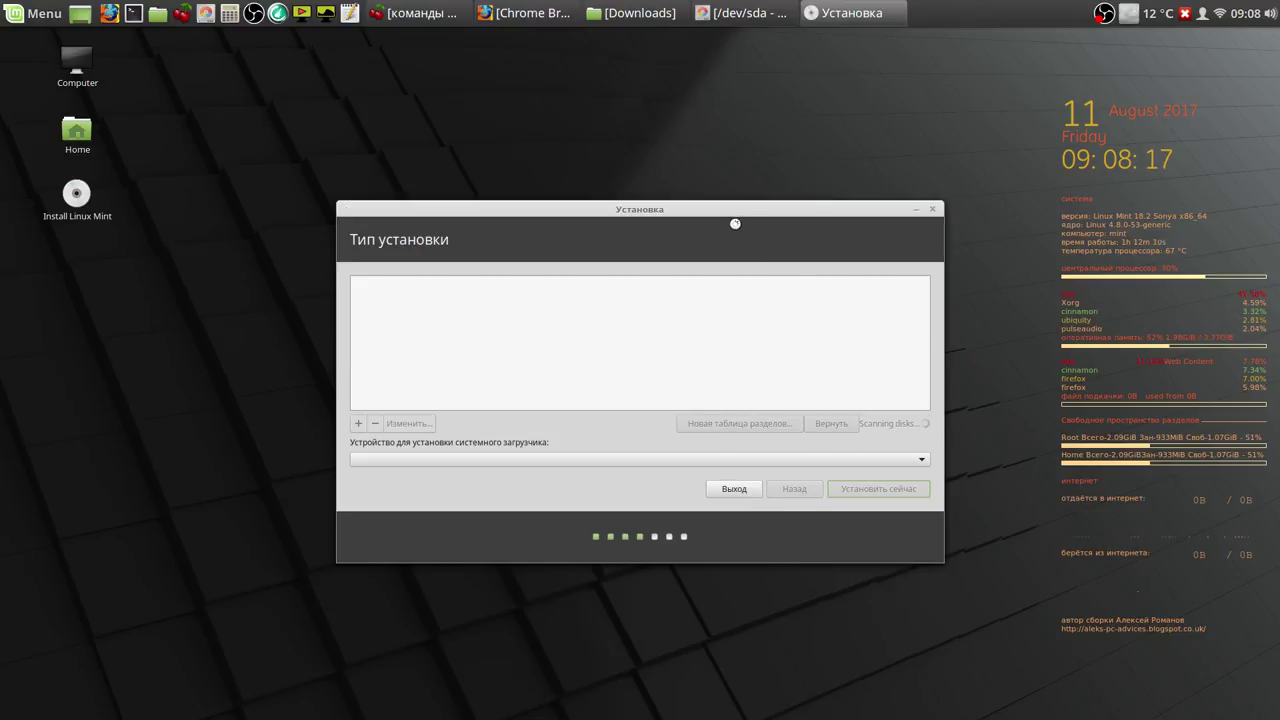
{"action": "left_click_drag", "start_coordinate": [725, 210], "coordinate": [536, 73]}
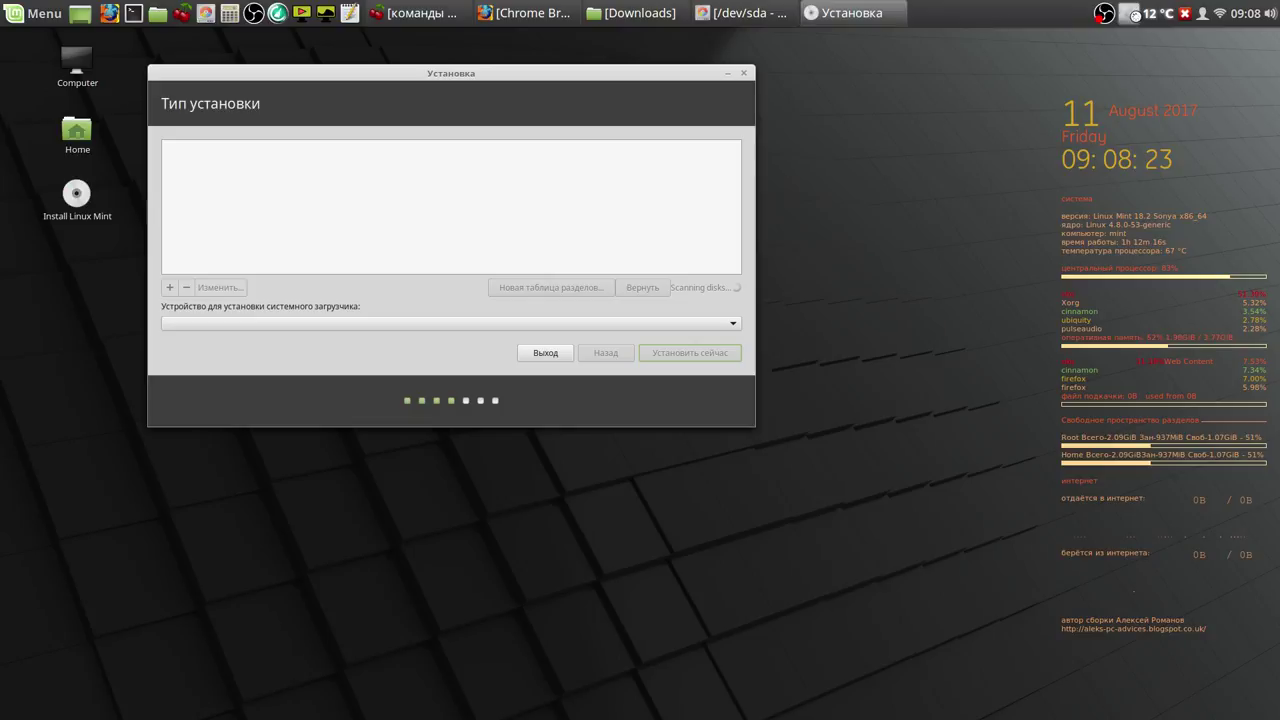
Step: Dismiss the weather popup, then format /dev/sda1 as Ext4 journaling mounted at root (/)
{"action": "left_click", "coordinate": [1136, 18]}
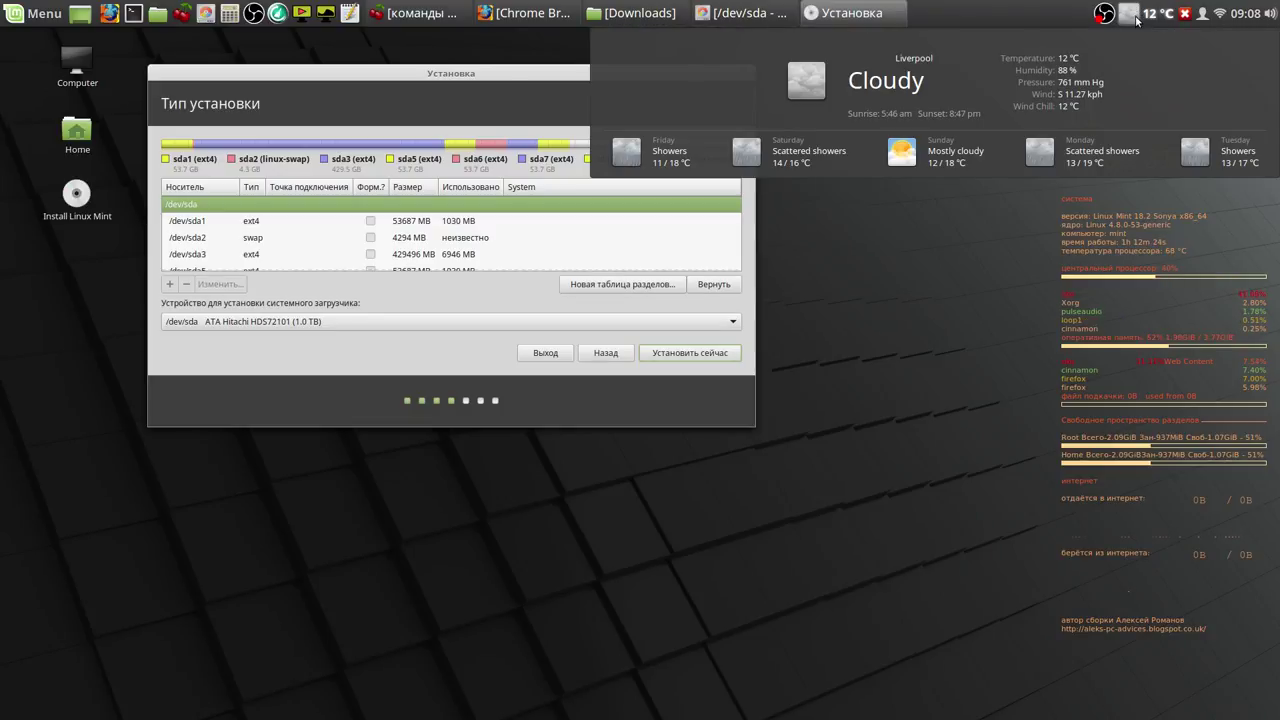
{"action": "left_click", "coordinate": [1136, 18]}
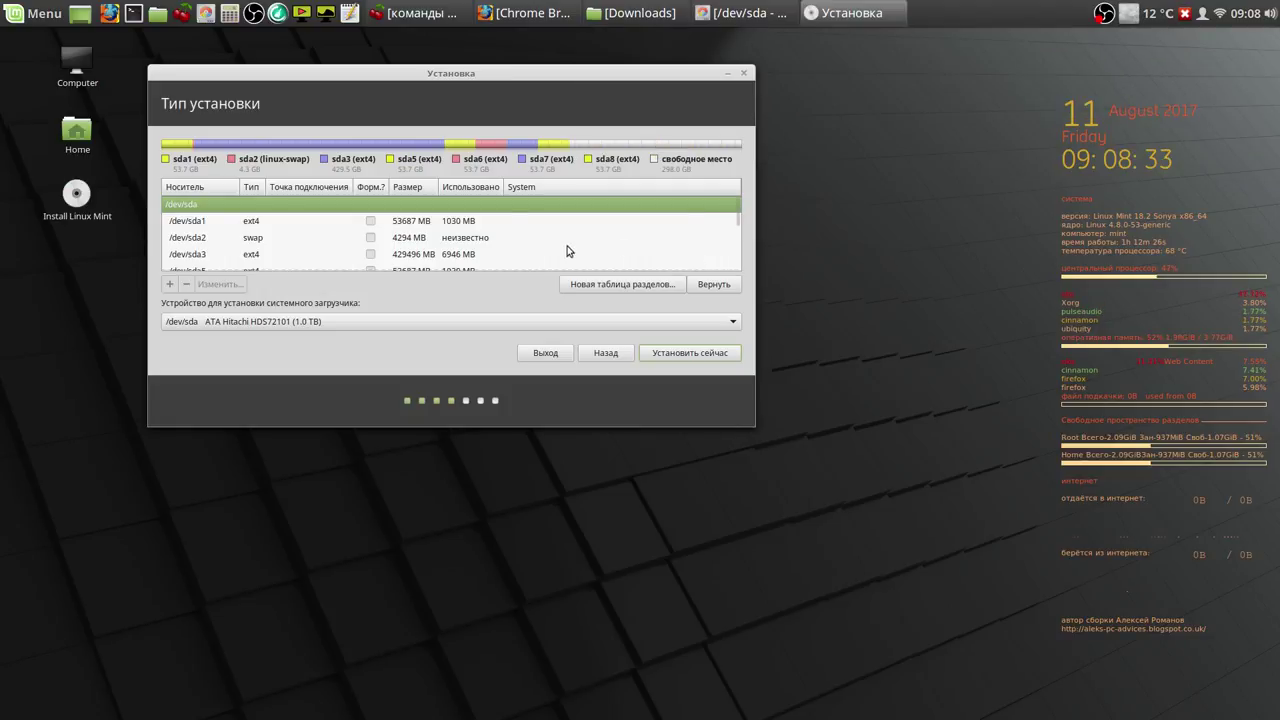
{"action": "left_click", "coordinate": [464, 222]}
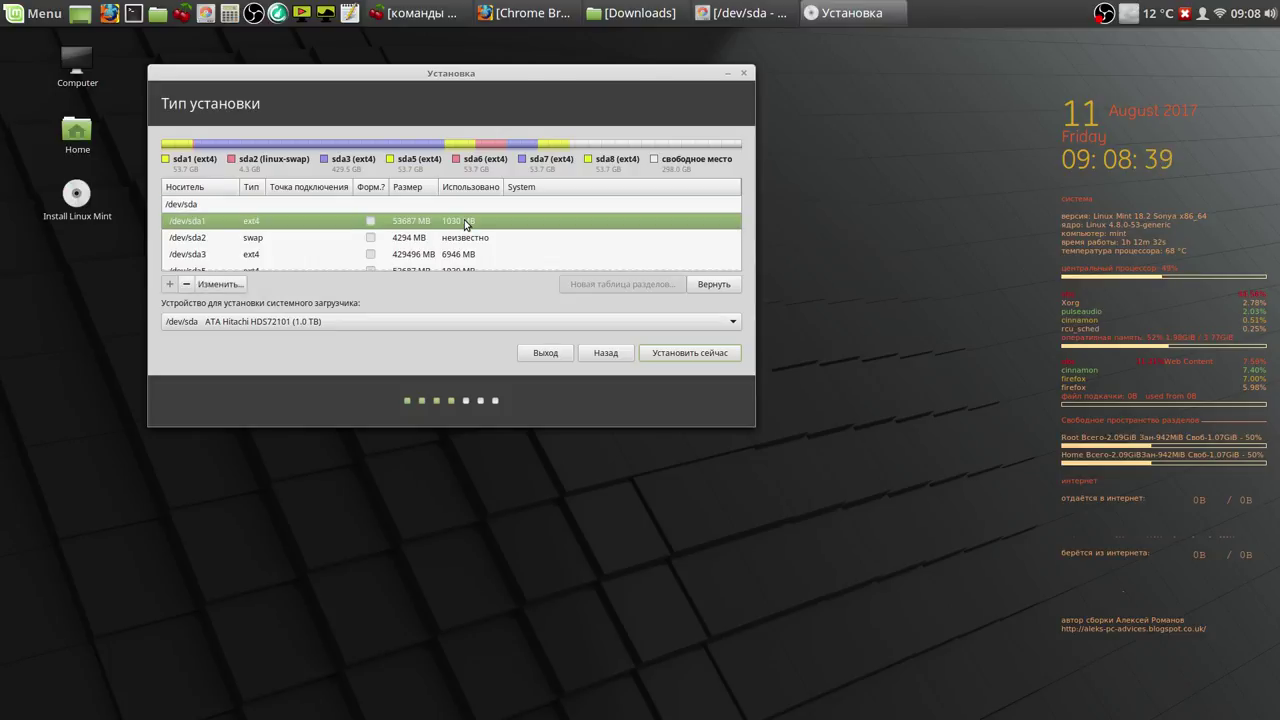
{"action": "left_click", "coordinate": [230, 285]}
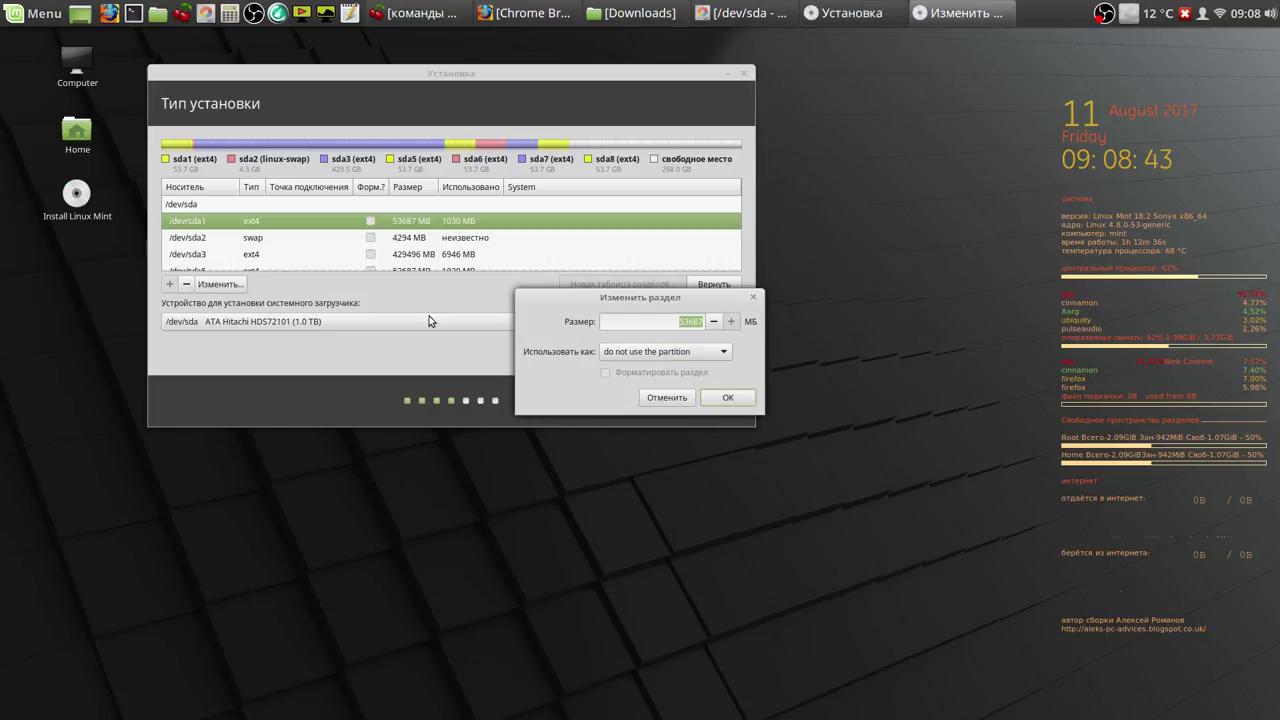
{"action": "left_click", "coordinate": [722, 353]}
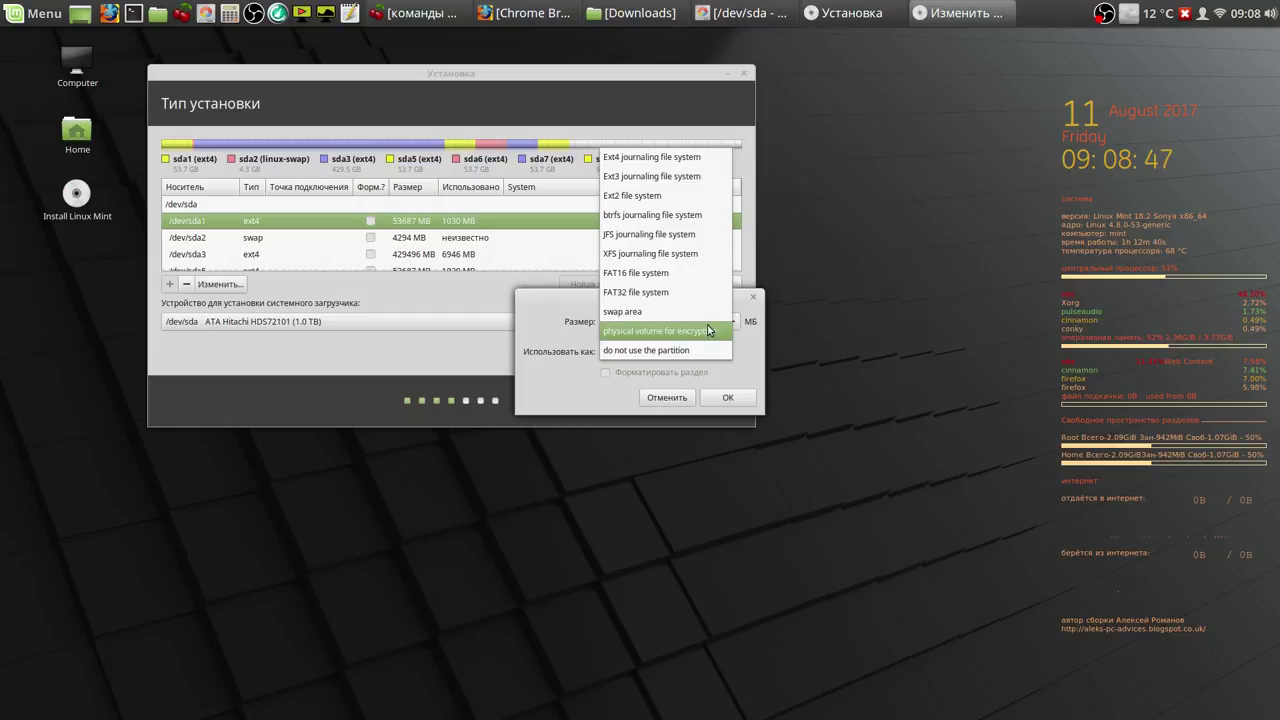
{"action": "left_click", "coordinate": [709, 162]}
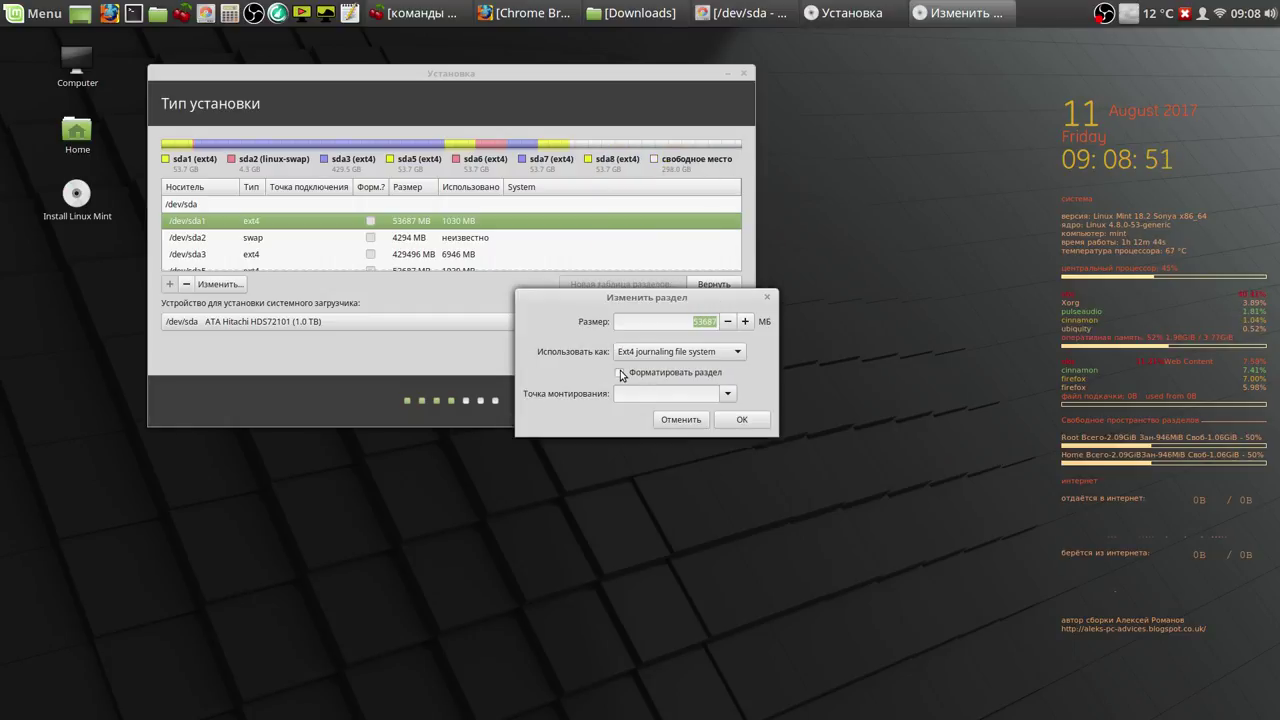
{"action": "left_click", "coordinate": [620, 373]}
{"action": "left_click", "coordinate": [728, 395]}
{"action": "left_click", "coordinate": [690, 410]}
{"action": "left_click", "coordinate": [740, 420]}
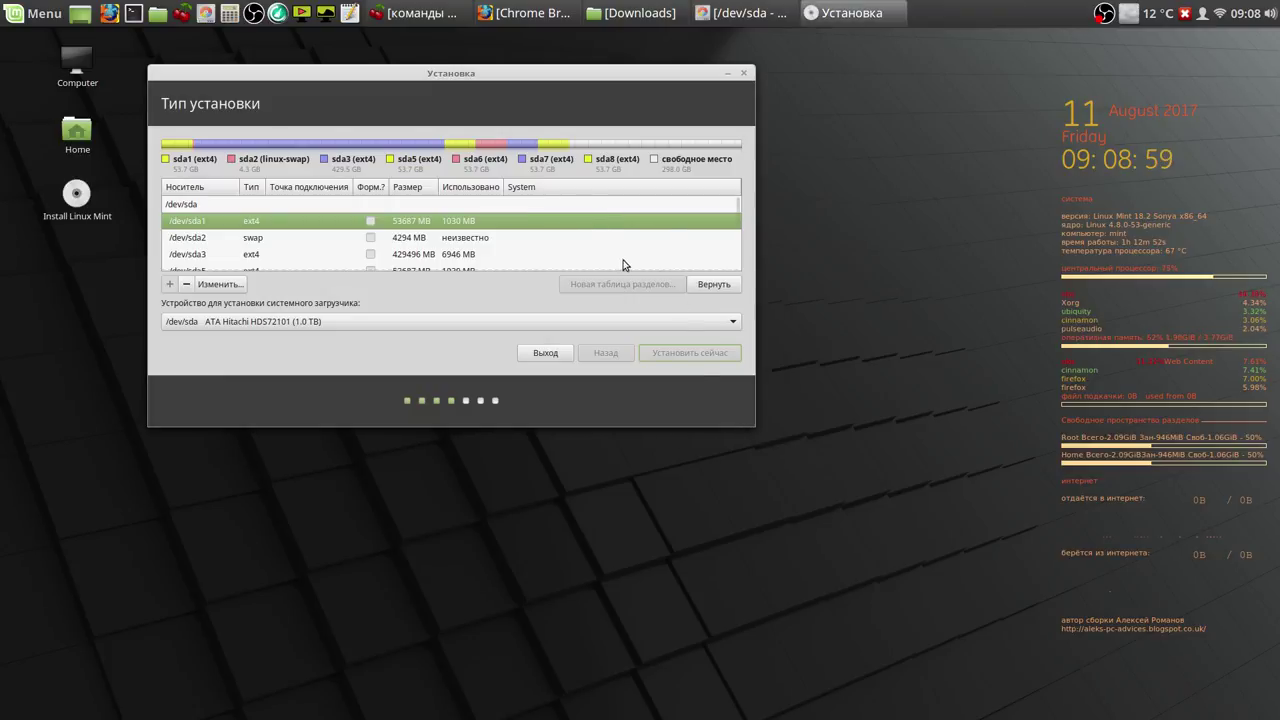
{"action": "left_click", "coordinate": [584, 302]}
{"action": "right_click", "coordinate": [1101, 17]}
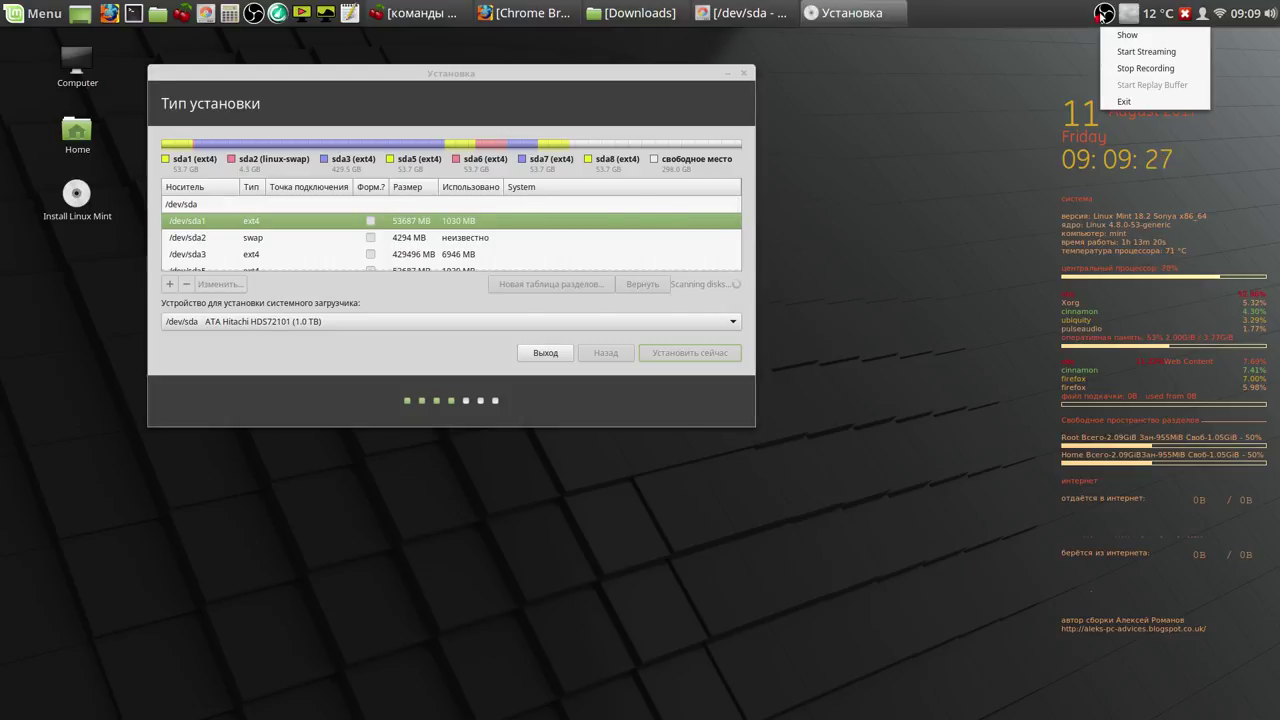
{"action": "left_click", "coordinate": [1134, 67]}
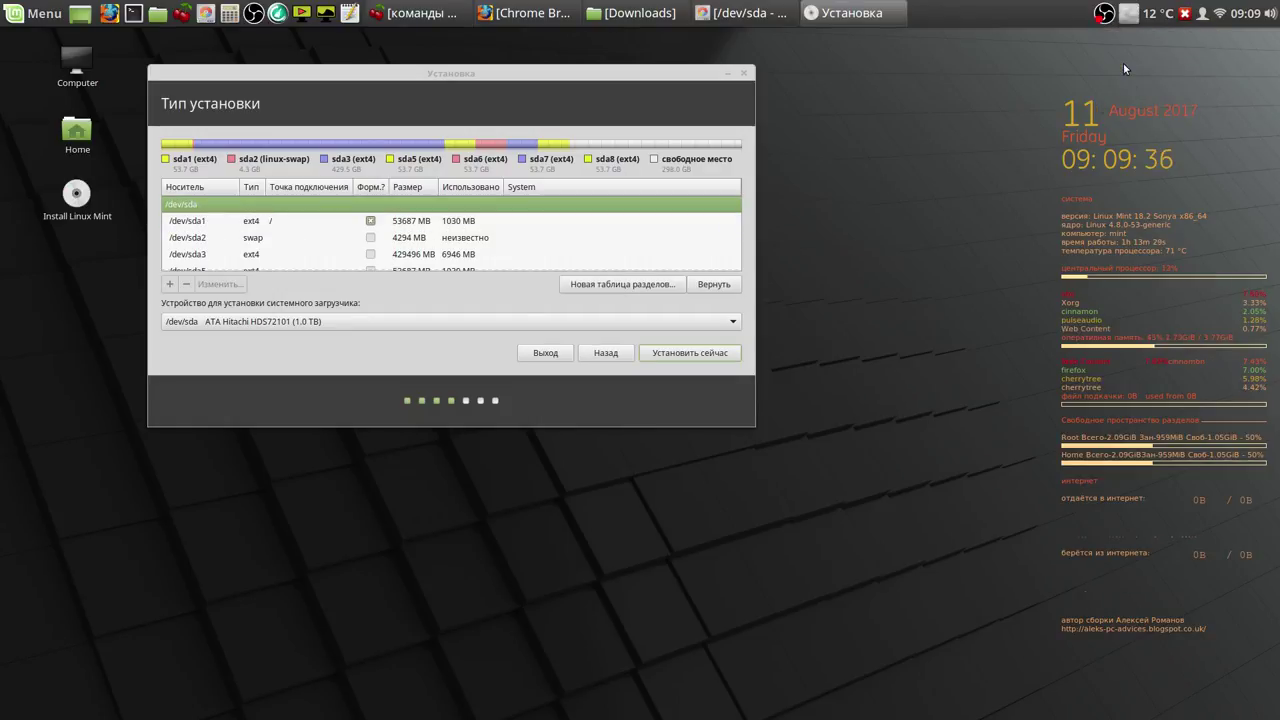
{"action": "left_click", "coordinate": [410, 240]}
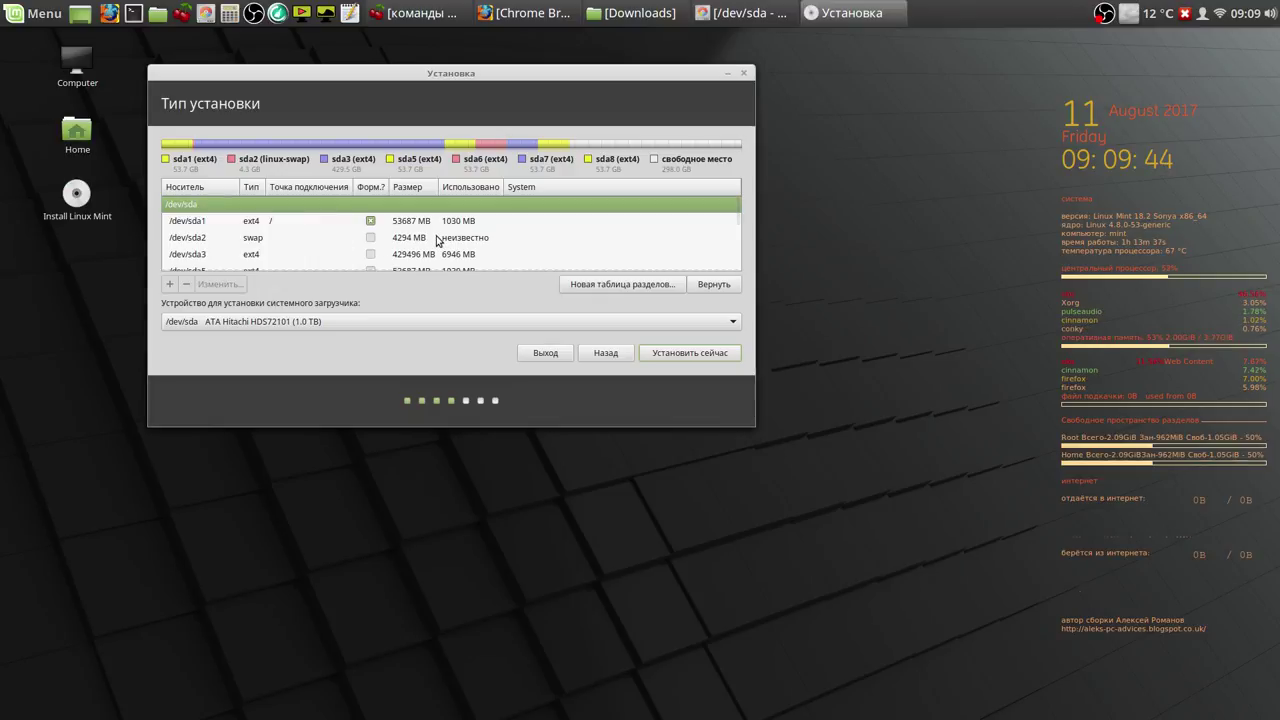
{"action": "left_click", "coordinate": [236, 285]}
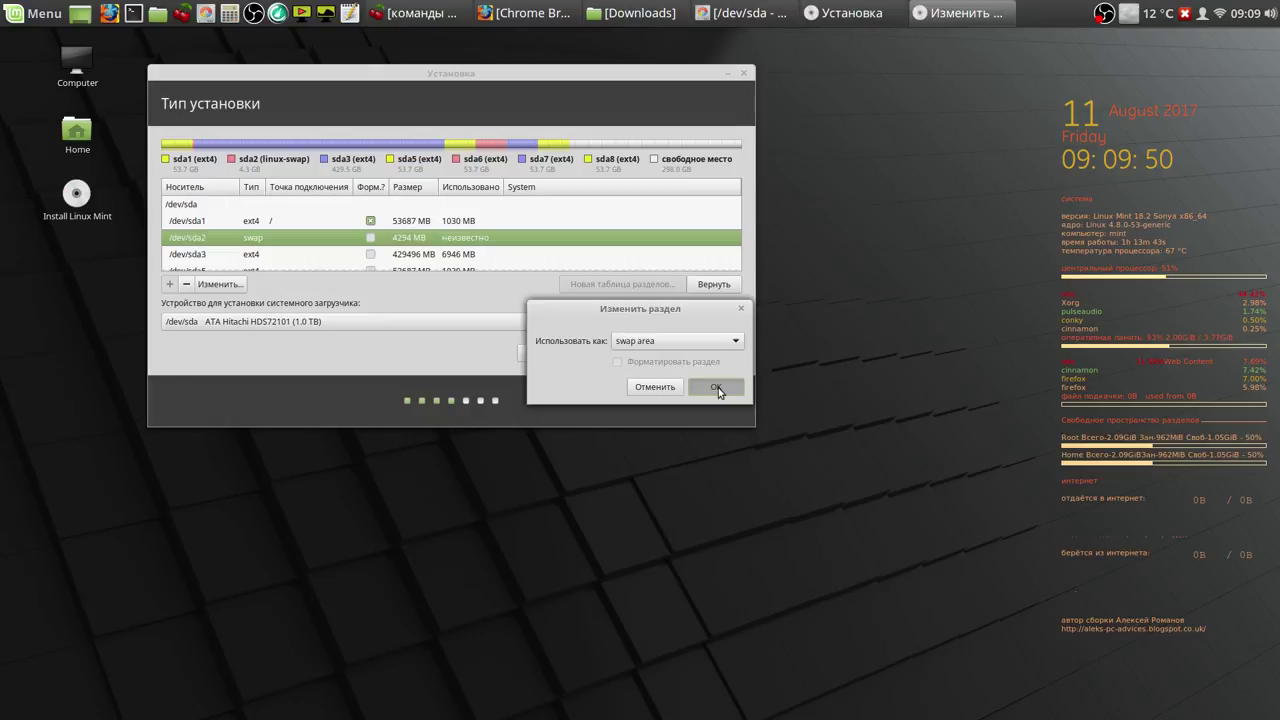
{"action": "left_click", "coordinate": [716, 388]}
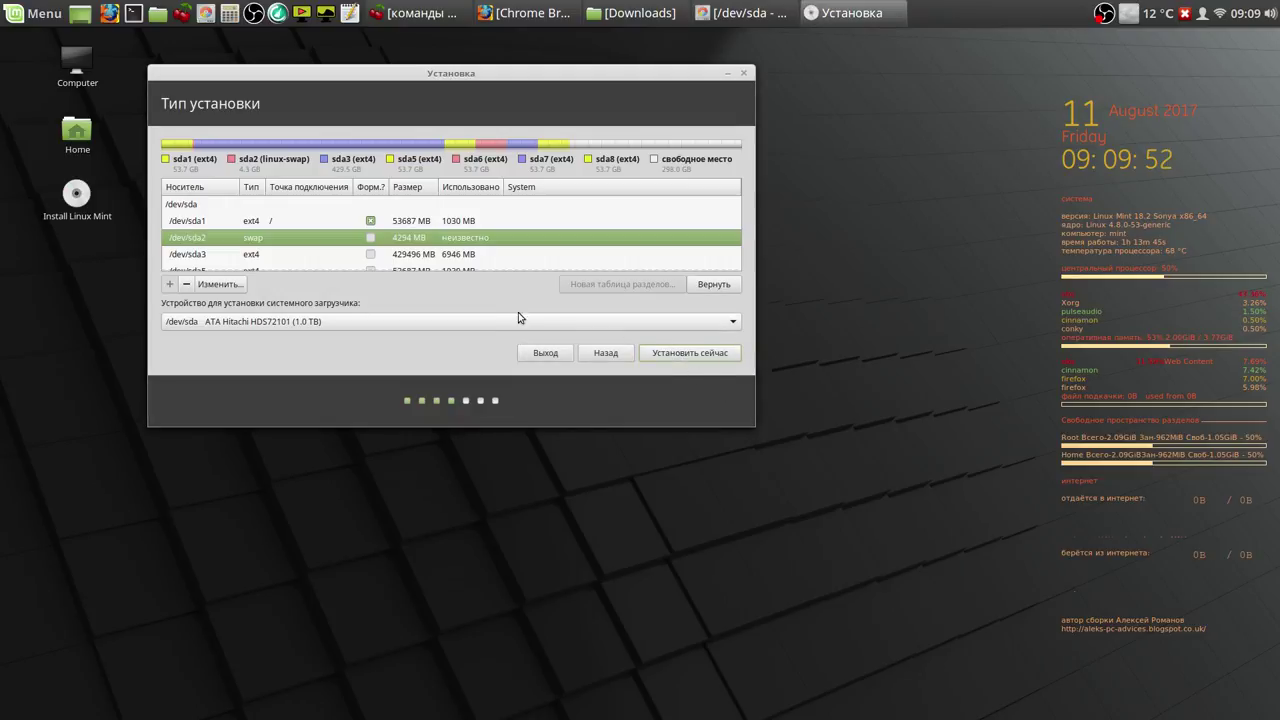
Step: Set /dev/sda3 to Ext4 journaling, marked for formatting, mounted at /home
{"action": "left_click", "coordinate": [418, 256]}
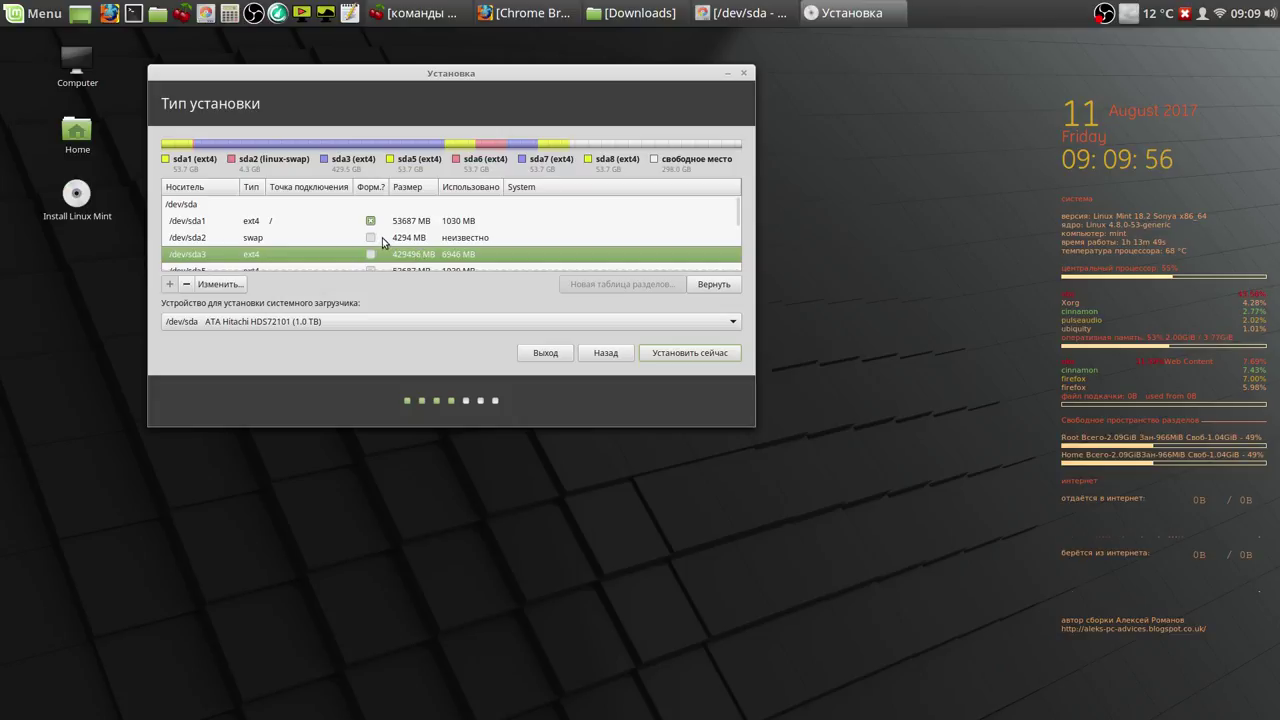
{"action": "left_click", "coordinate": [372, 240]}
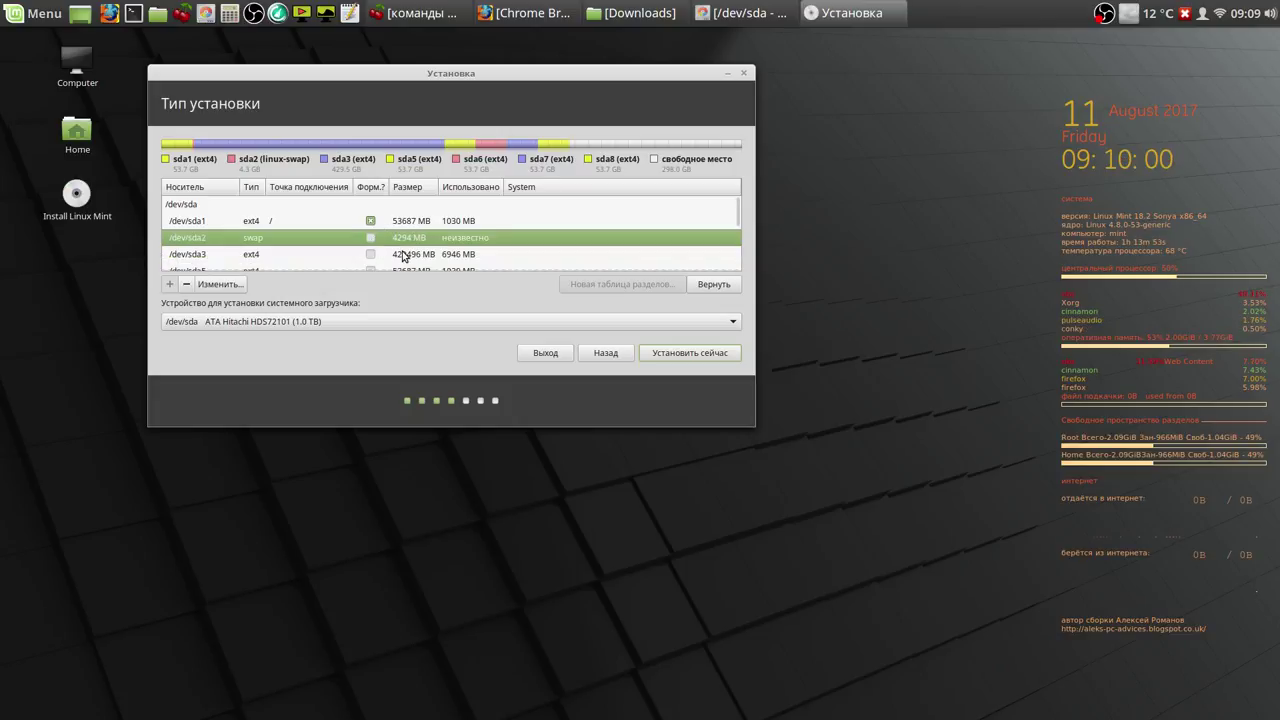
{"action": "left_click", "coordinate": [404, 257]}
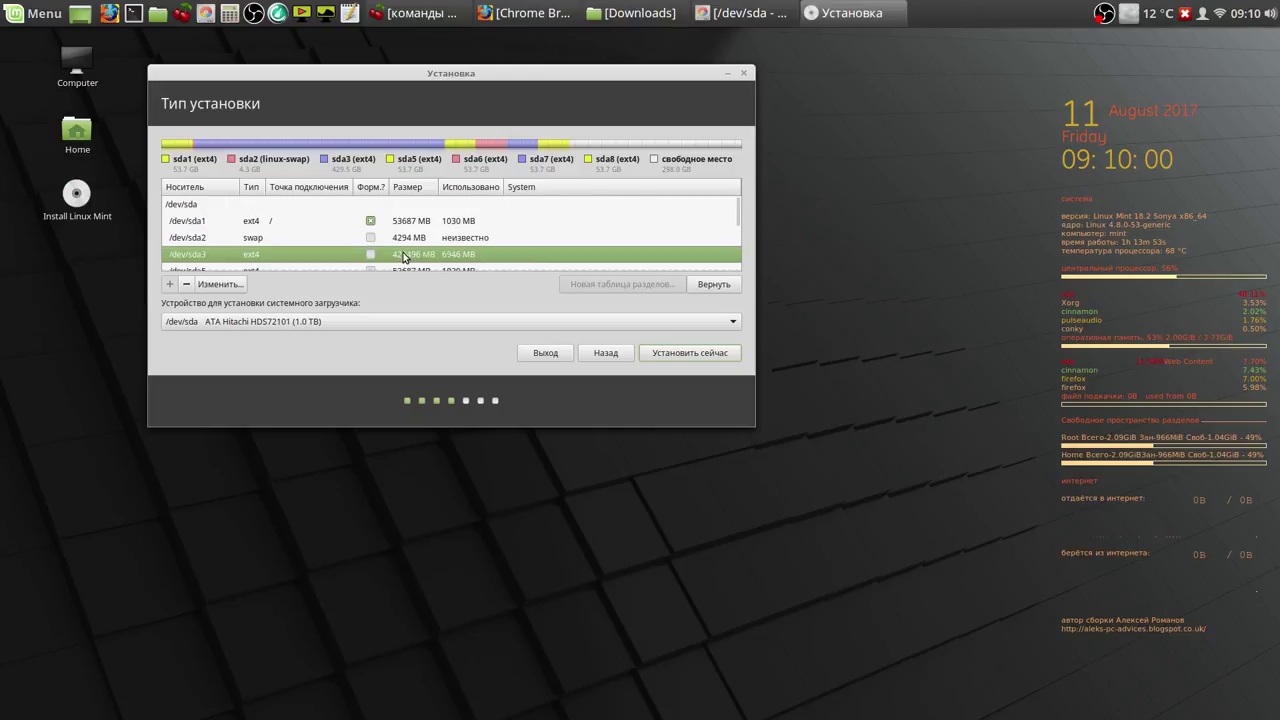
{"action": "left_click", "coordinate": [218, 284]}
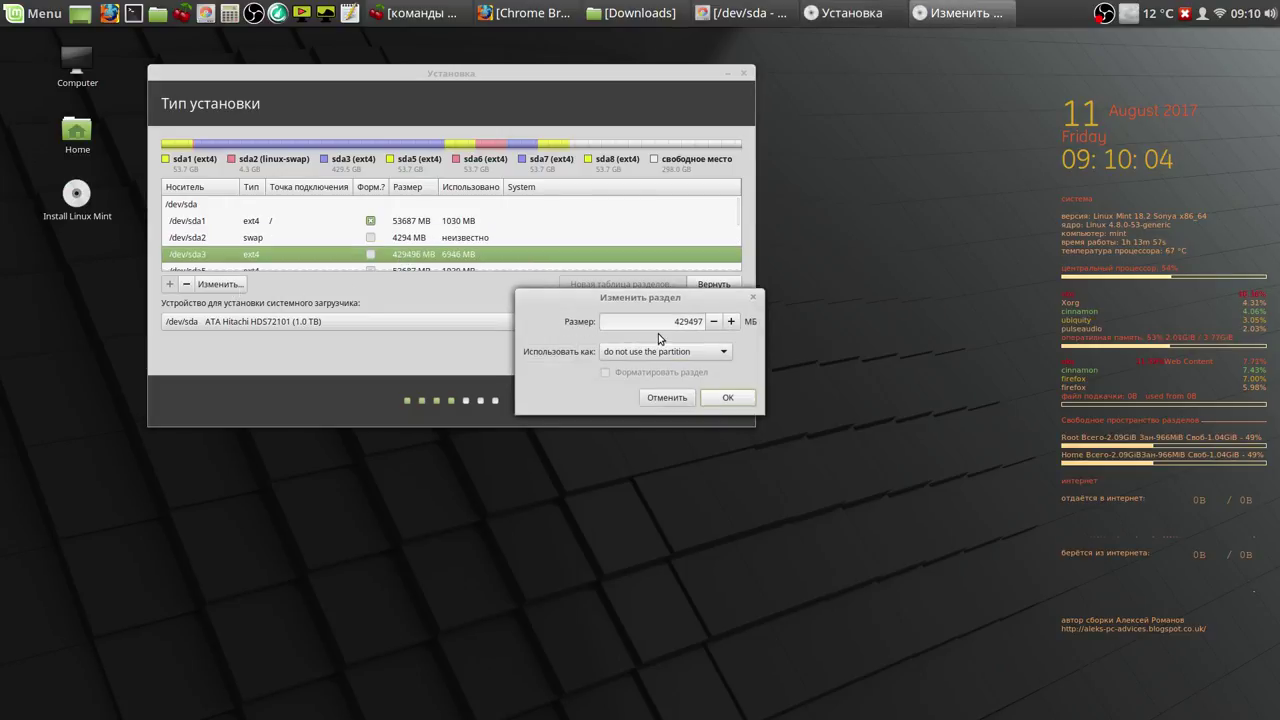
{"action": "left_click", "coordinate": [712, 351]}
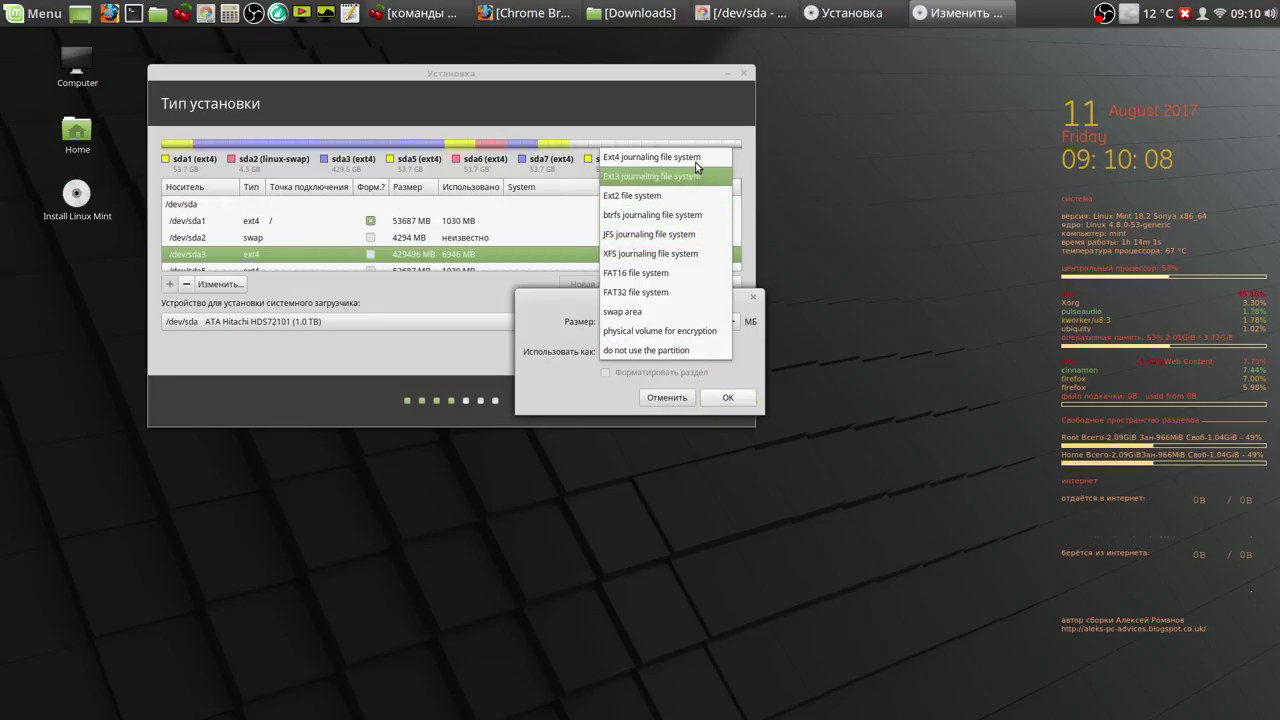
{"action": "left_click", "coordinate": [697, 162]}
{"action": "left_click", "coordinate": [620, 373]}
{"action": "left_click", "coordinate": [728, 396]}
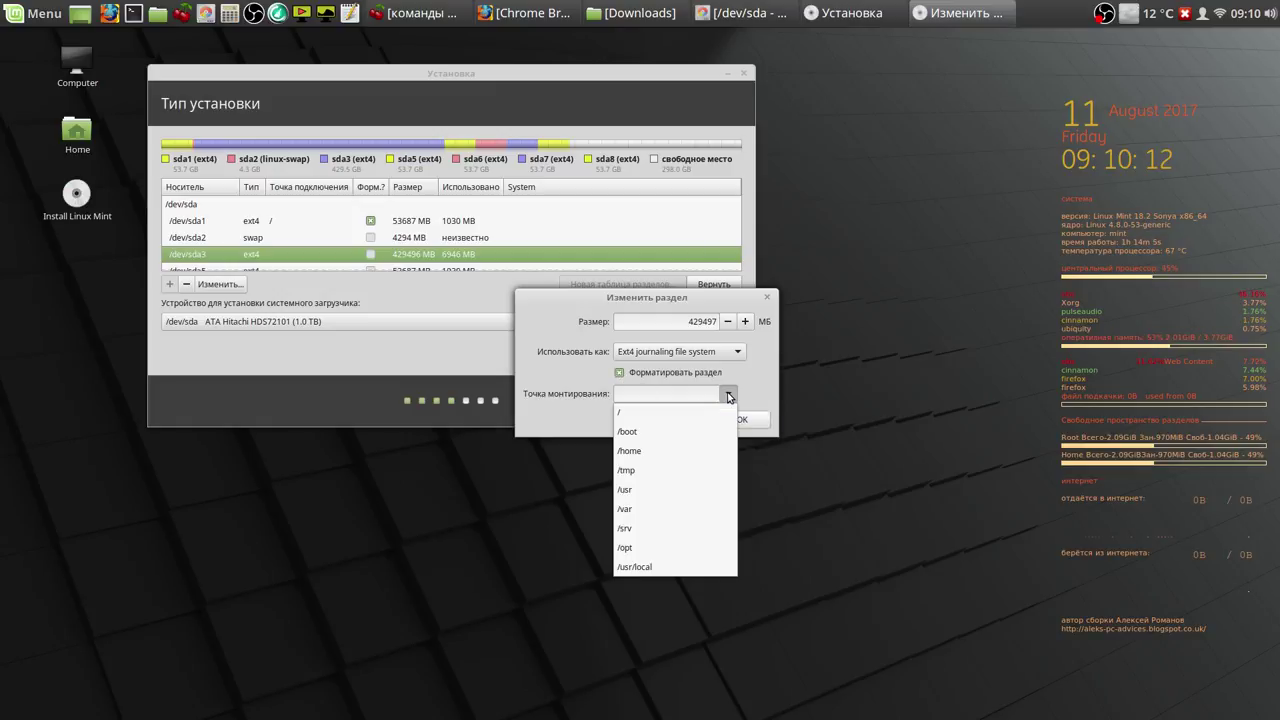
{"action": "left_click", "coordinate": [662, 449]}
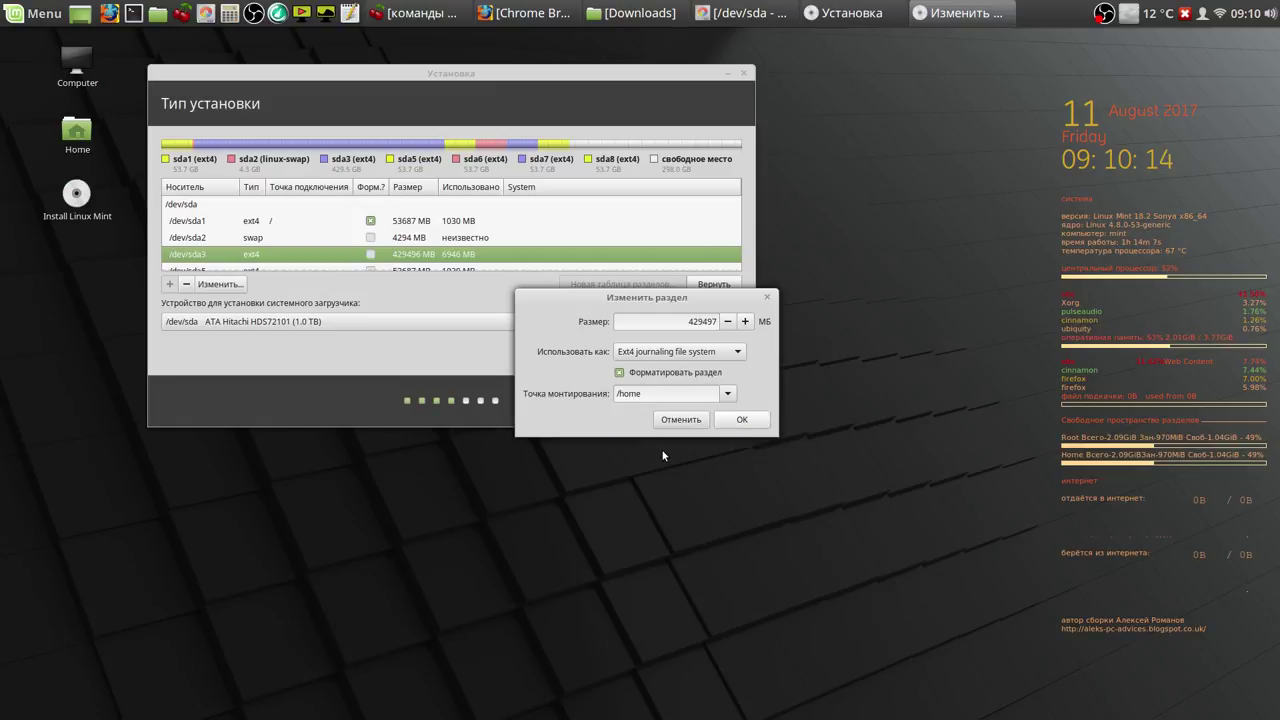
{"action": "left_click", "coordinate": [753, 421]}
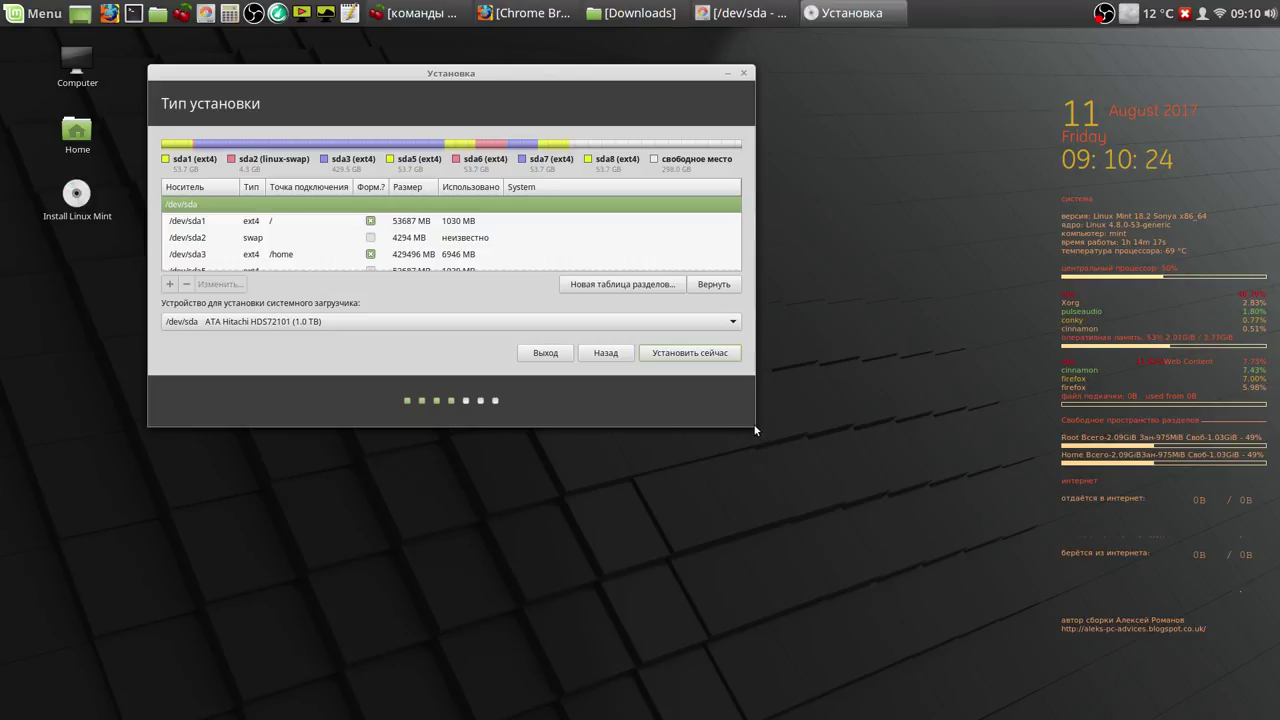
Step: Check the sda1 root, sda2 swap and sda3 /home rows, then choose Установить сейчас
{"action": "left_click", "coordinate": [446, 221]}
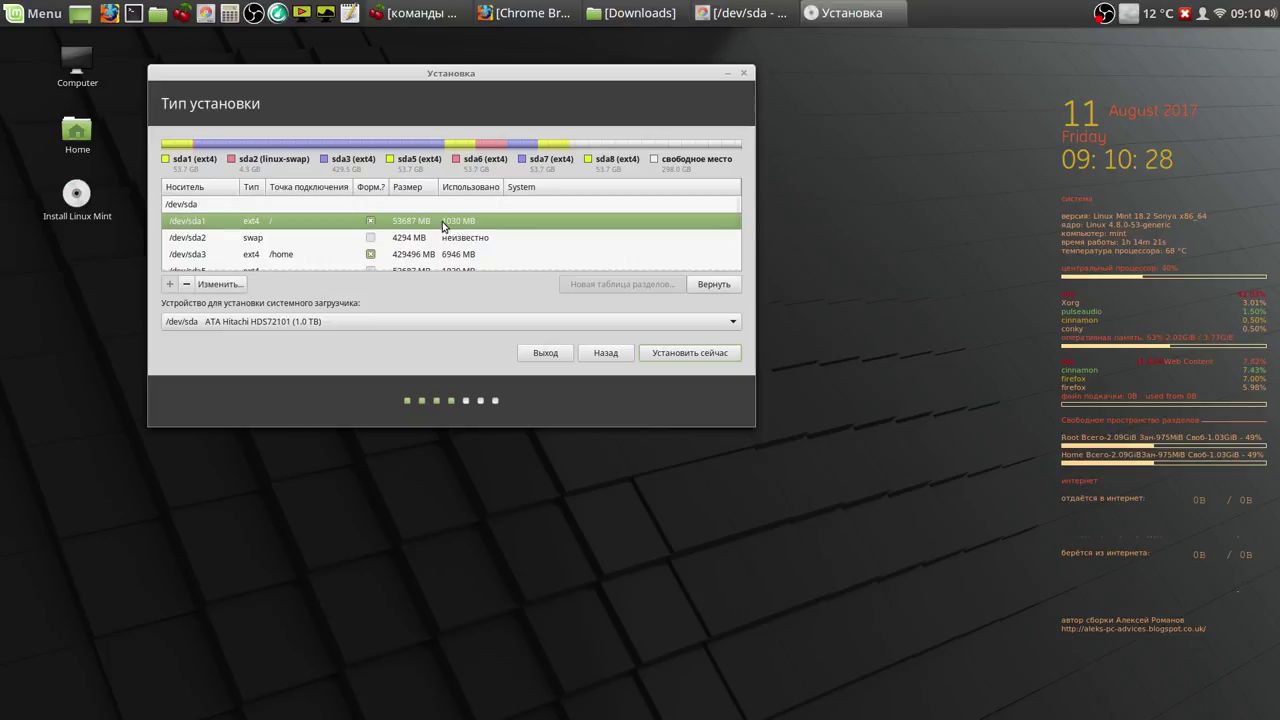
{"action": "left_click", "coordinate": [443, 238]}
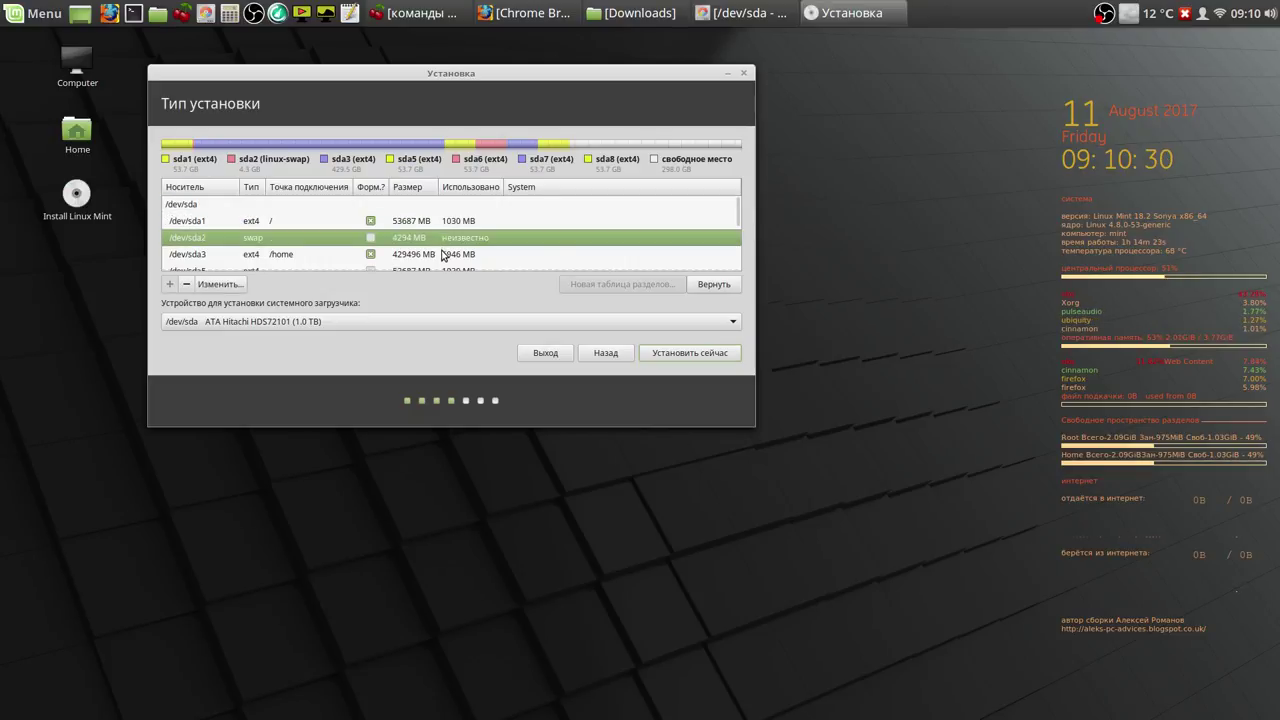
{"action": "left_click", "coordinate": [443, 253]}
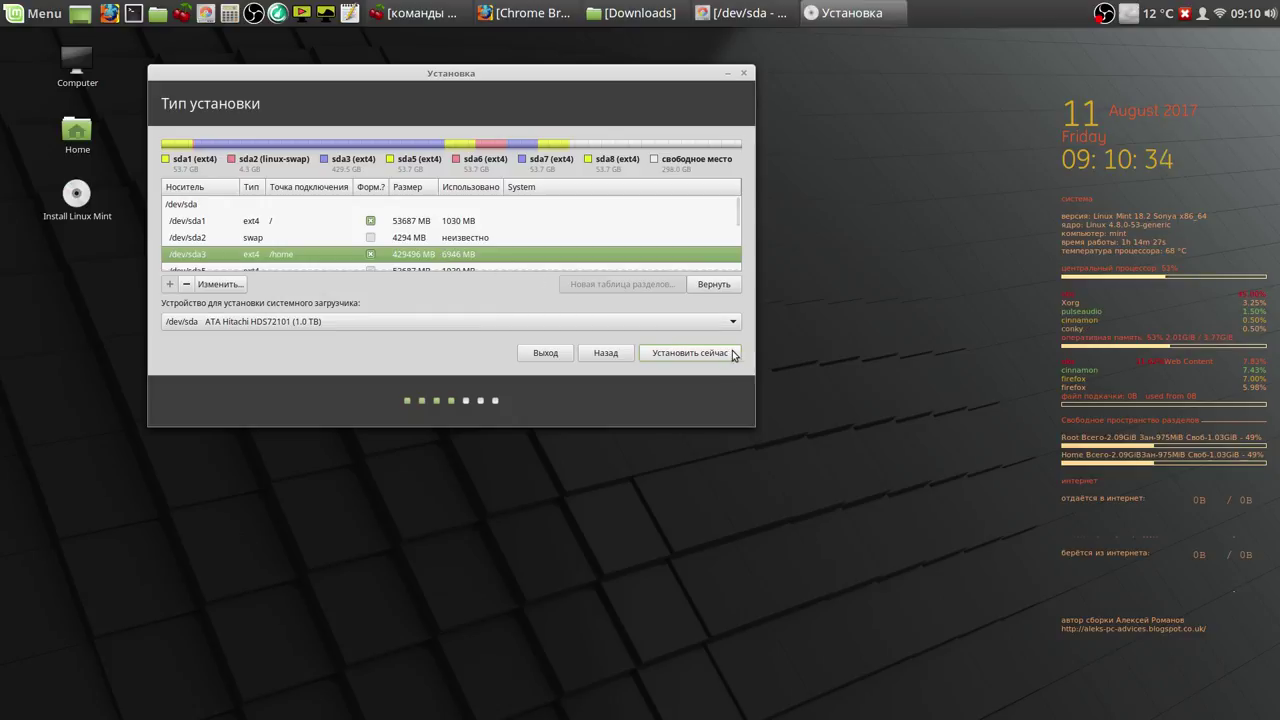
{"action": "left_click", "coordinate": [680, 356]}
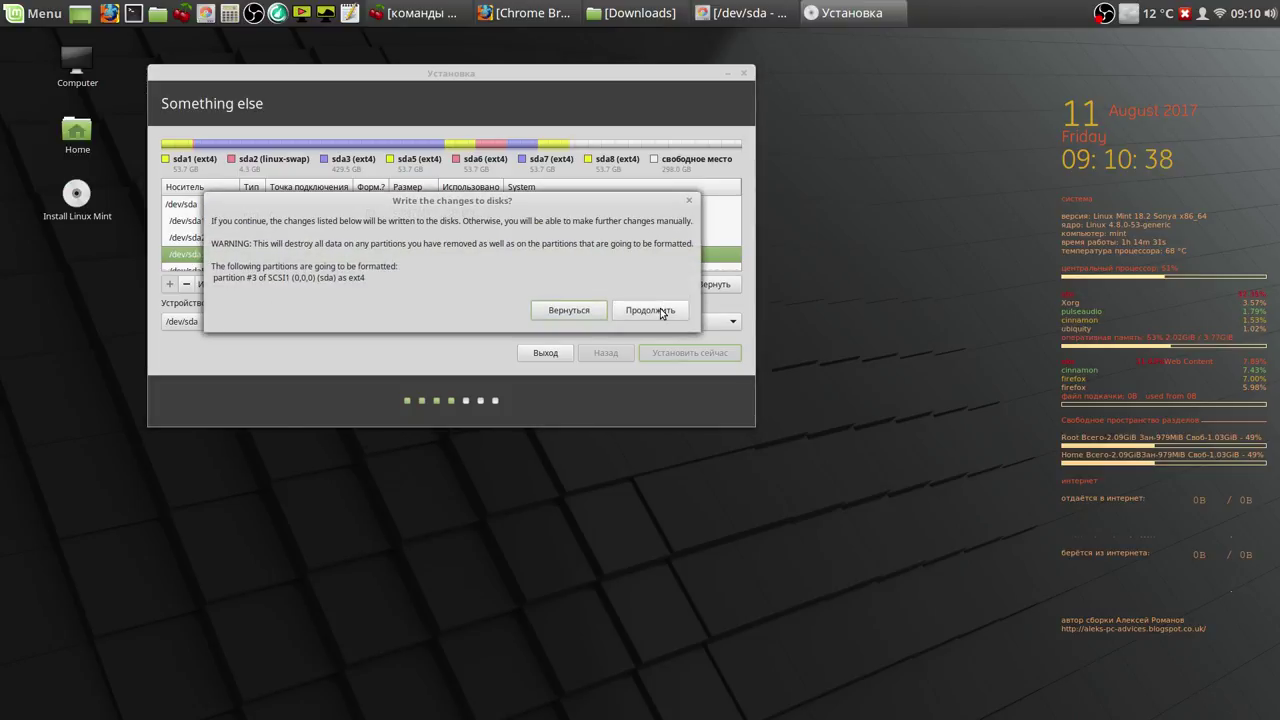
Step: Approve writing the partition changes, set the timezone to London, and continue
{"action": "left_click", "coordinate": [660, 312]}
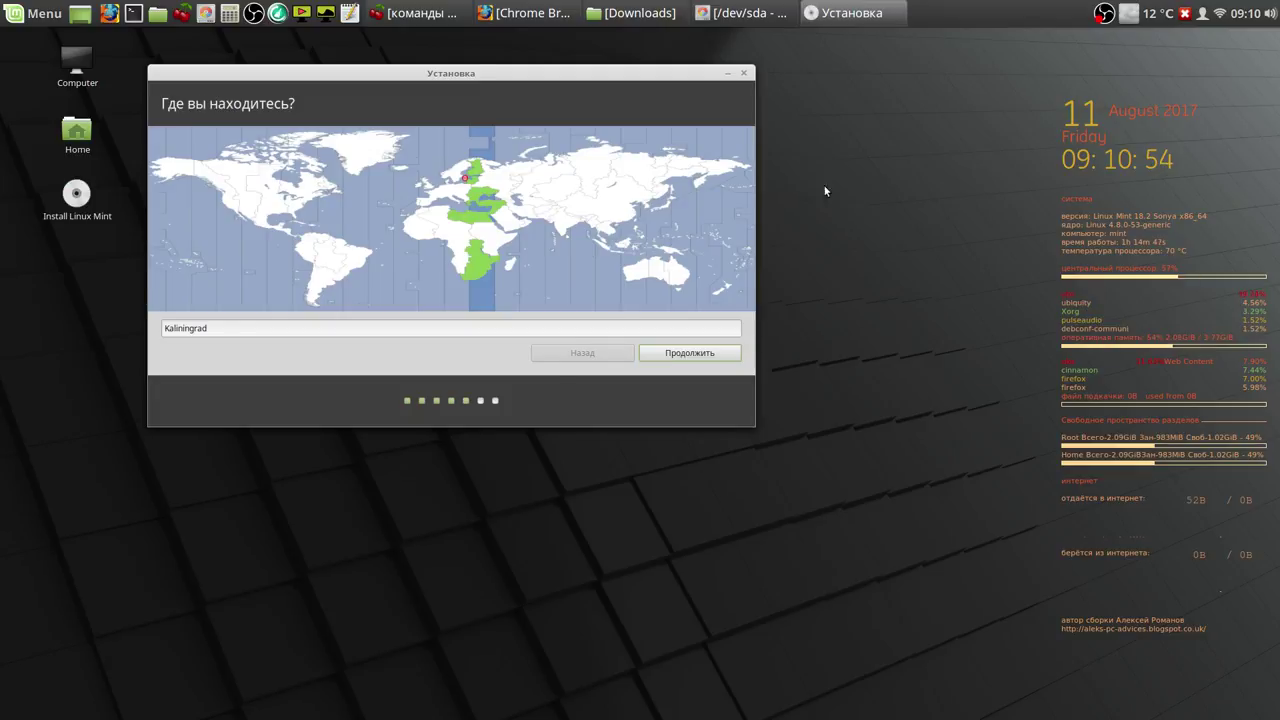
{"action": "left_click", "coordinate": [430, 189]}
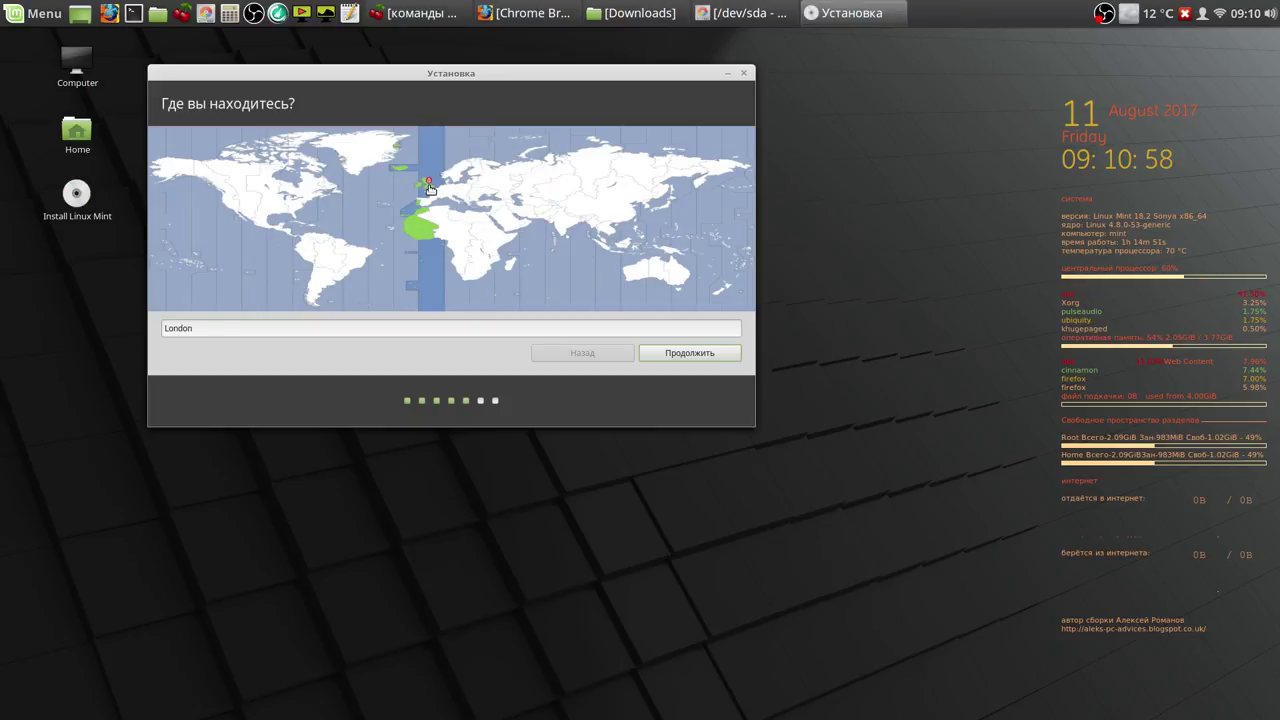
{"action": "left_click", "coordinate": [694, 355]}
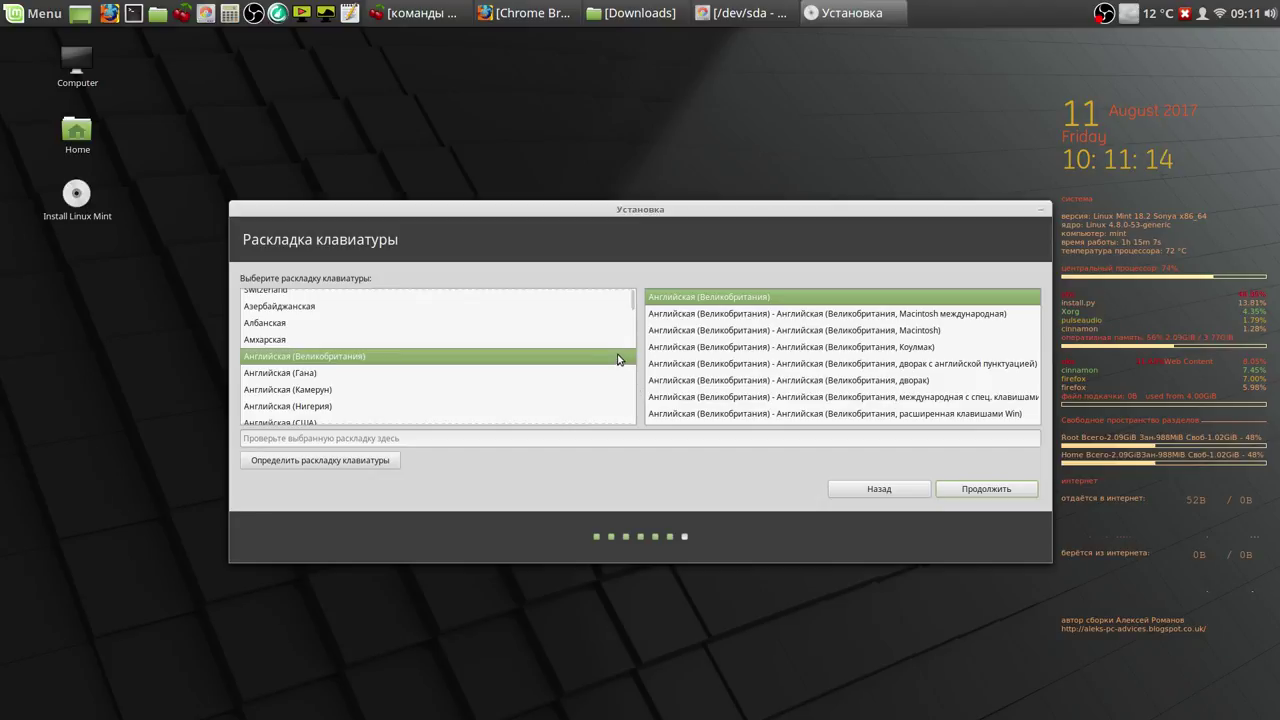
Step: Keep the Английская (Великобритания) keyboard layout and continue
{"action": "left_click_drag", "start_coordinate": [631, 307], "coordinate": [651, 390]}
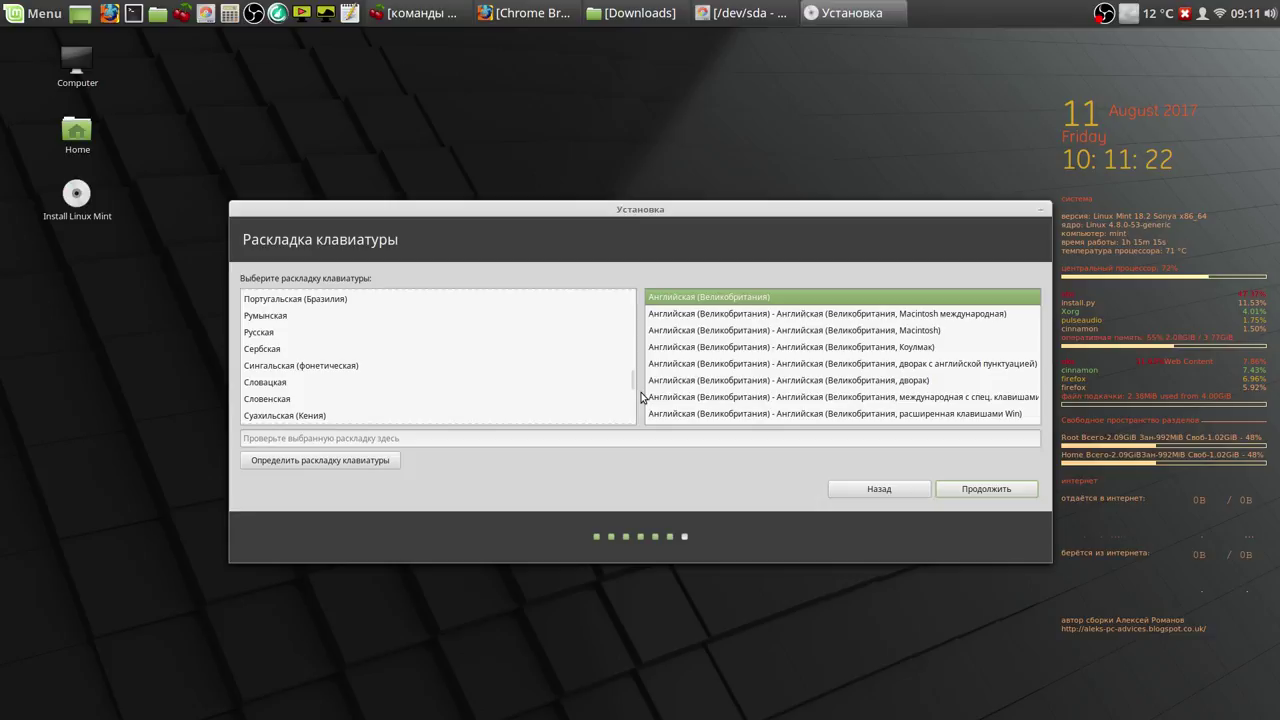
{"action": "left_click", "coordinate": [985, 492]}
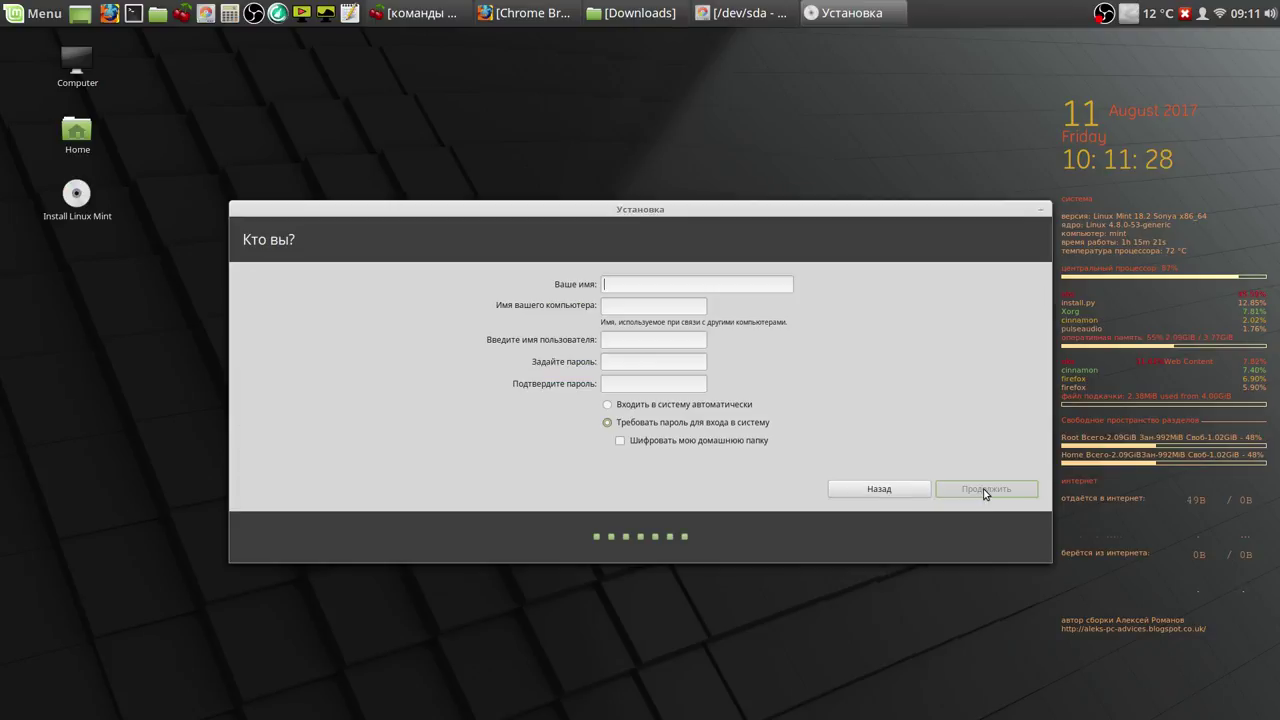
Step: Enter 'user' as the full name, change the computer name to 'pc', and type the password
{"action": "left_click", "coordinate": [703, 287]}
{"action": "type", "text": "us"}
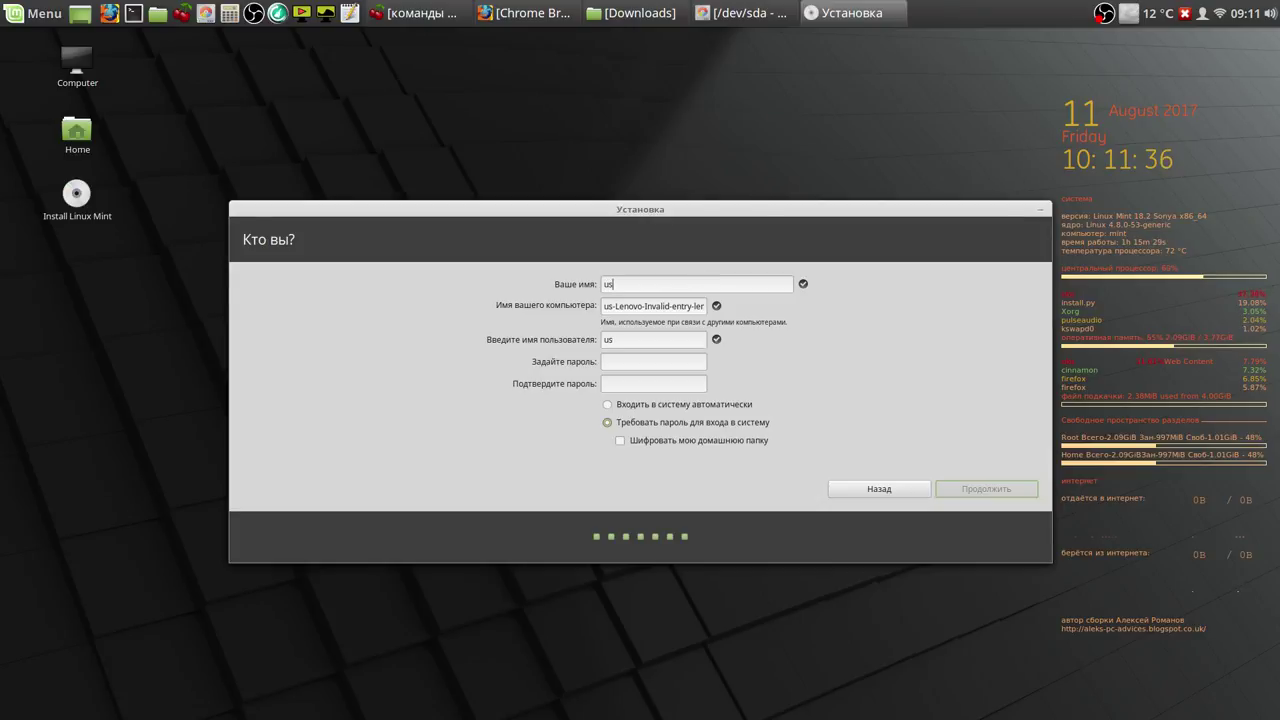
{"action": "type", "text": "er"}
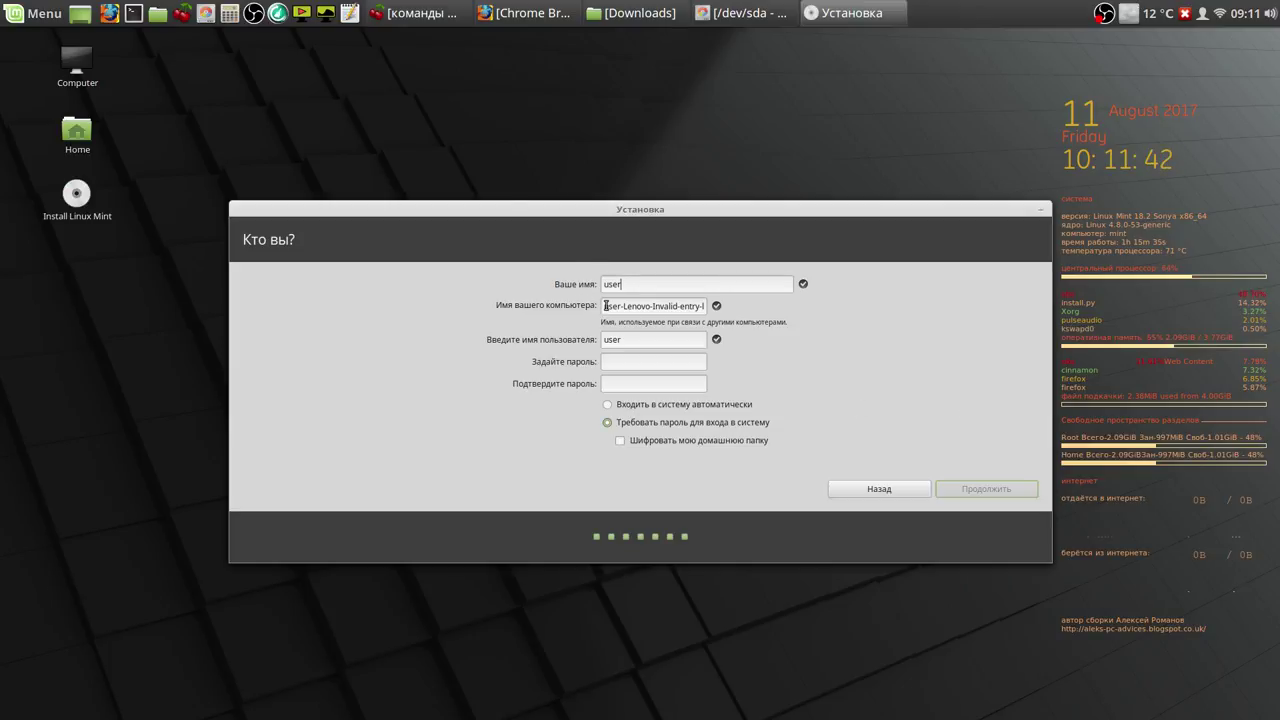
{"action": "left_click_drag", "start_coordinate": [604, 306], "coordinate": [737, 318]}
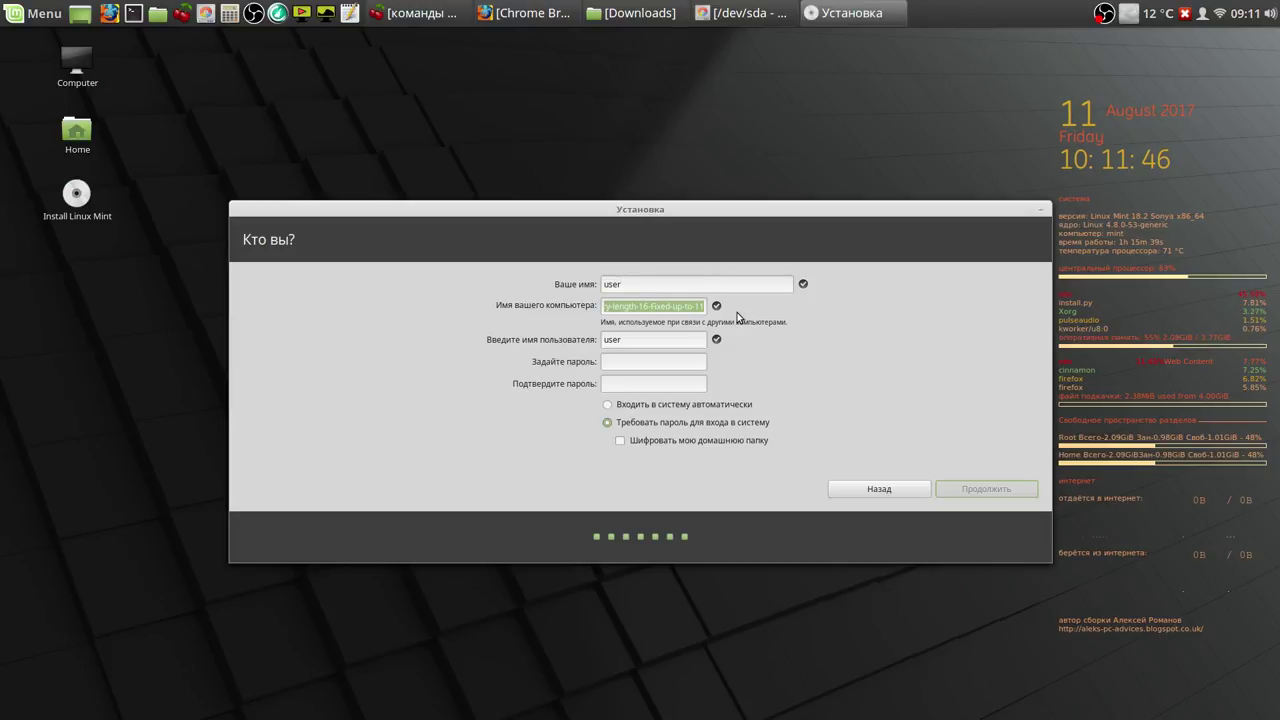
{"action": "key", "text": "BackSpace"}
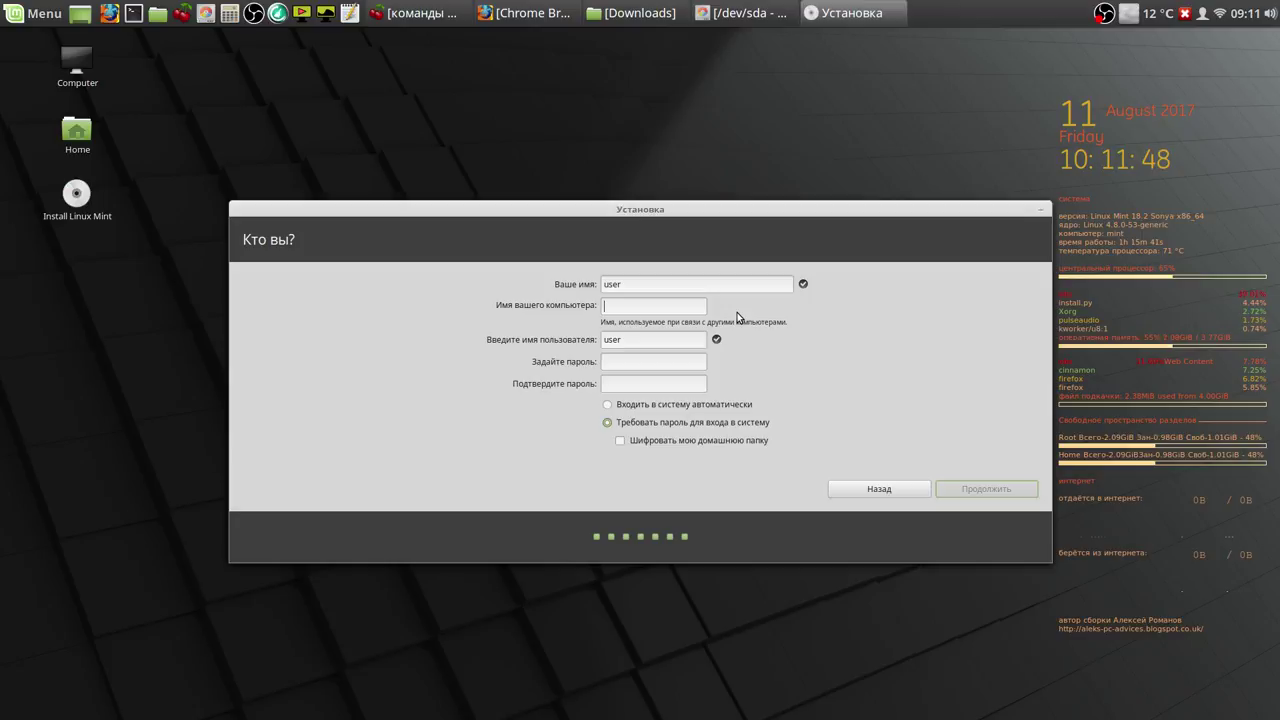
{"action": "type", "text": "pc"}
{"action": "type", "text": "11"}
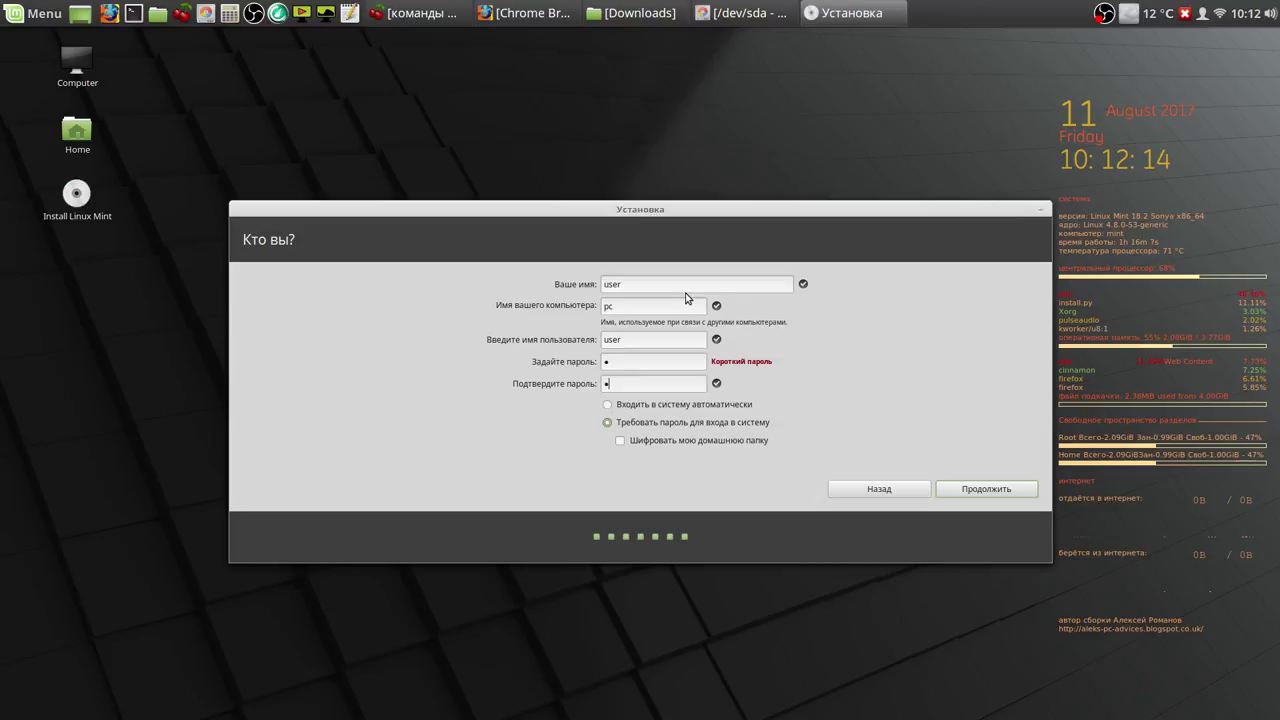
{"action": "left_click", "coordinate": [34, 16]}
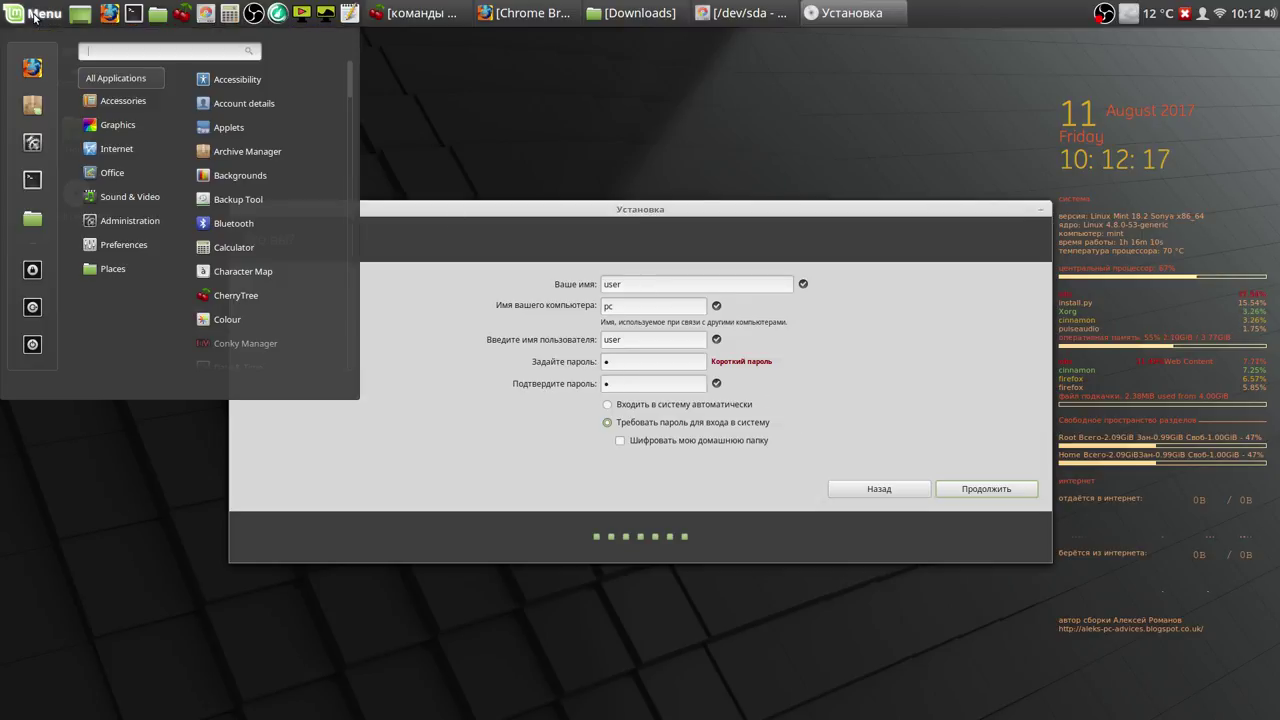
{"action": "left_click", "coordinate": [36, 142]}
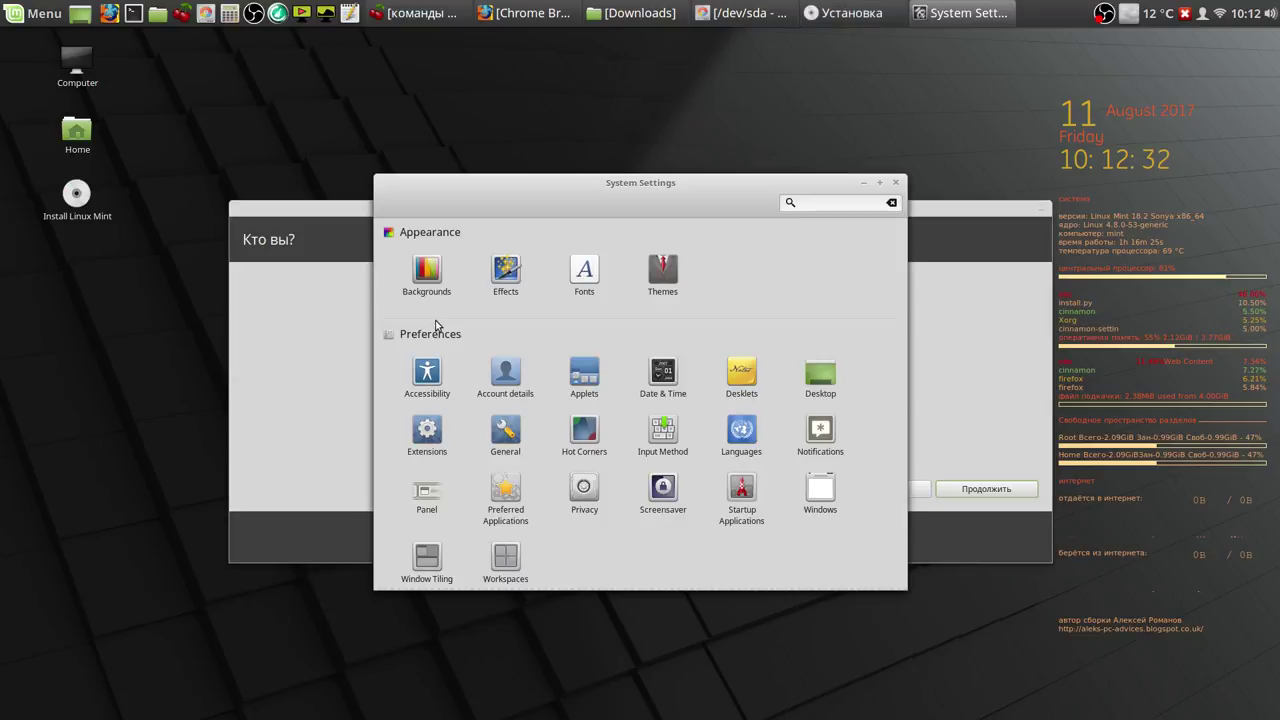
{"action": "left_click_drag", "start_coordinate": [902, 346], "coordinate": [894, 543]}
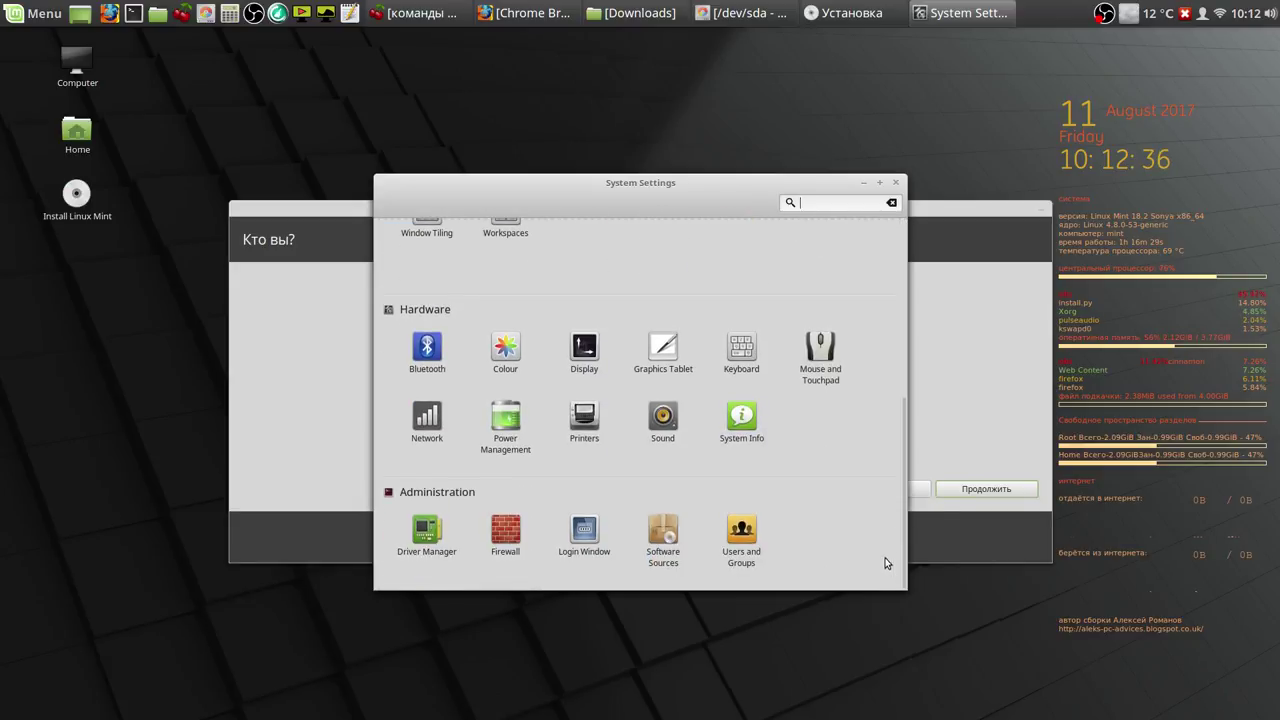
{"action": "left_click", "coordinate": [584, 537]}
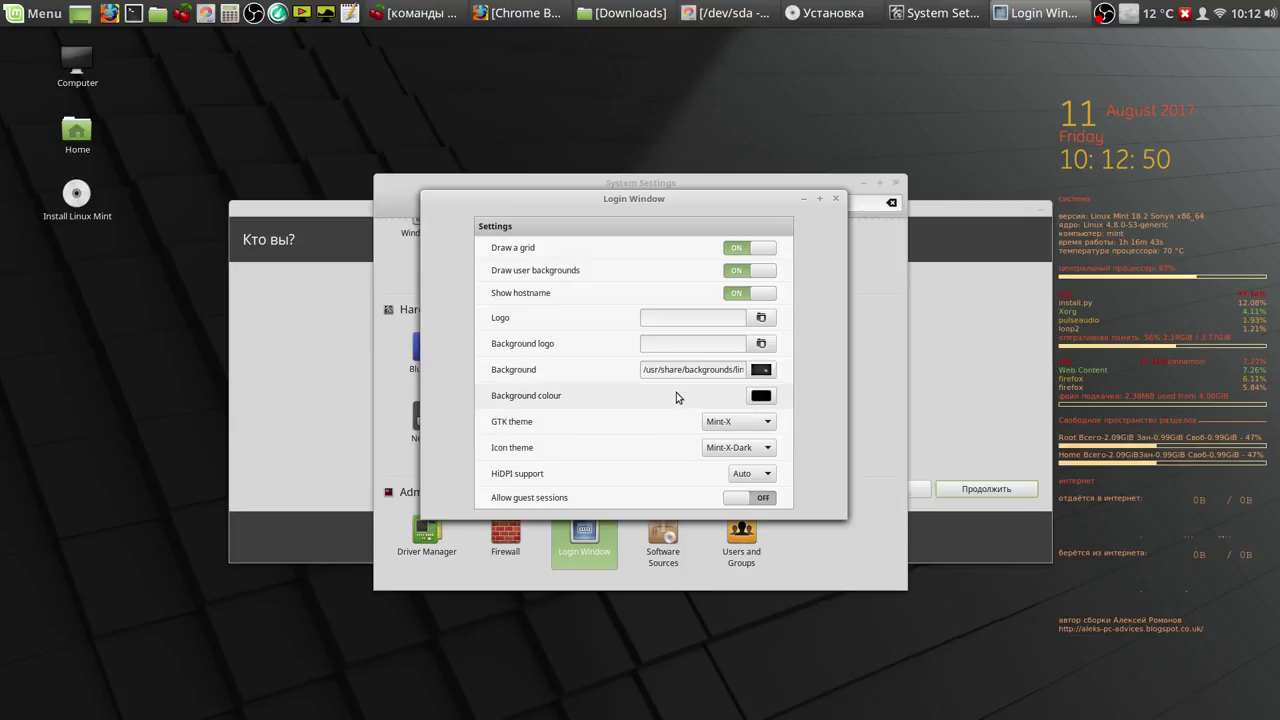
{"action": "left_click", "coordinate": [836, 198]}
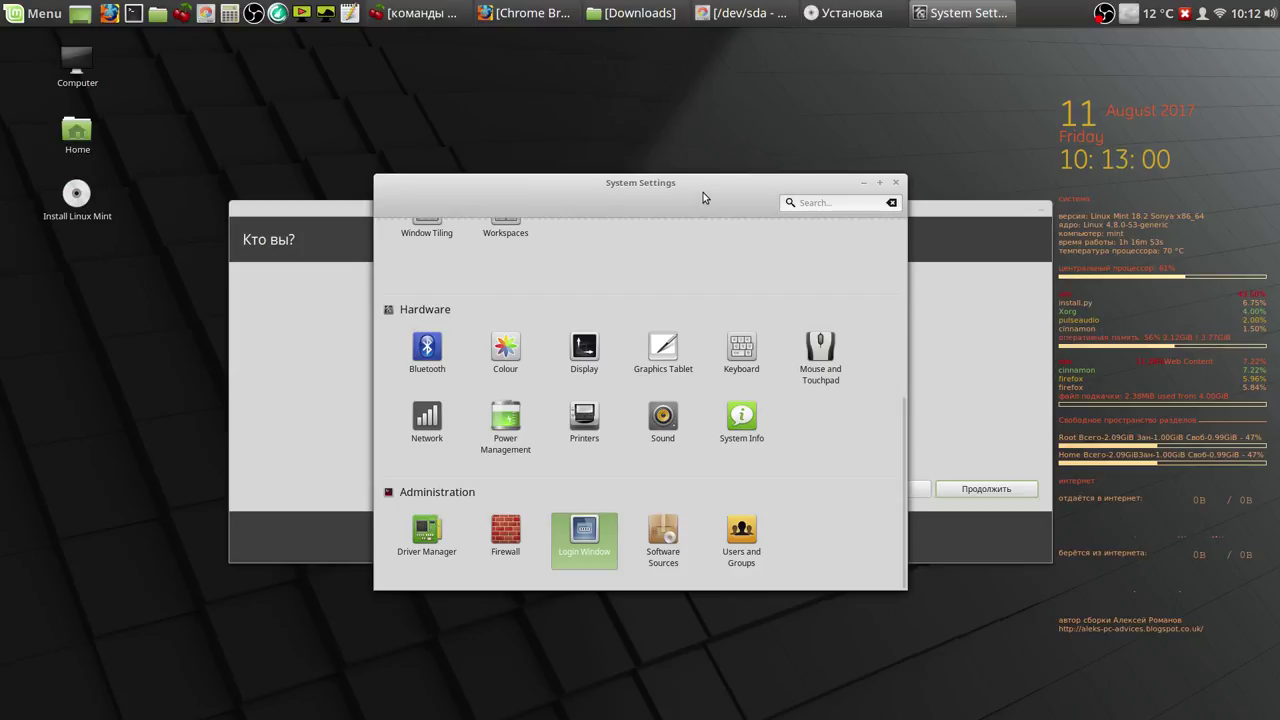
{"action": "left_click", "coordinate": [897, 183]}
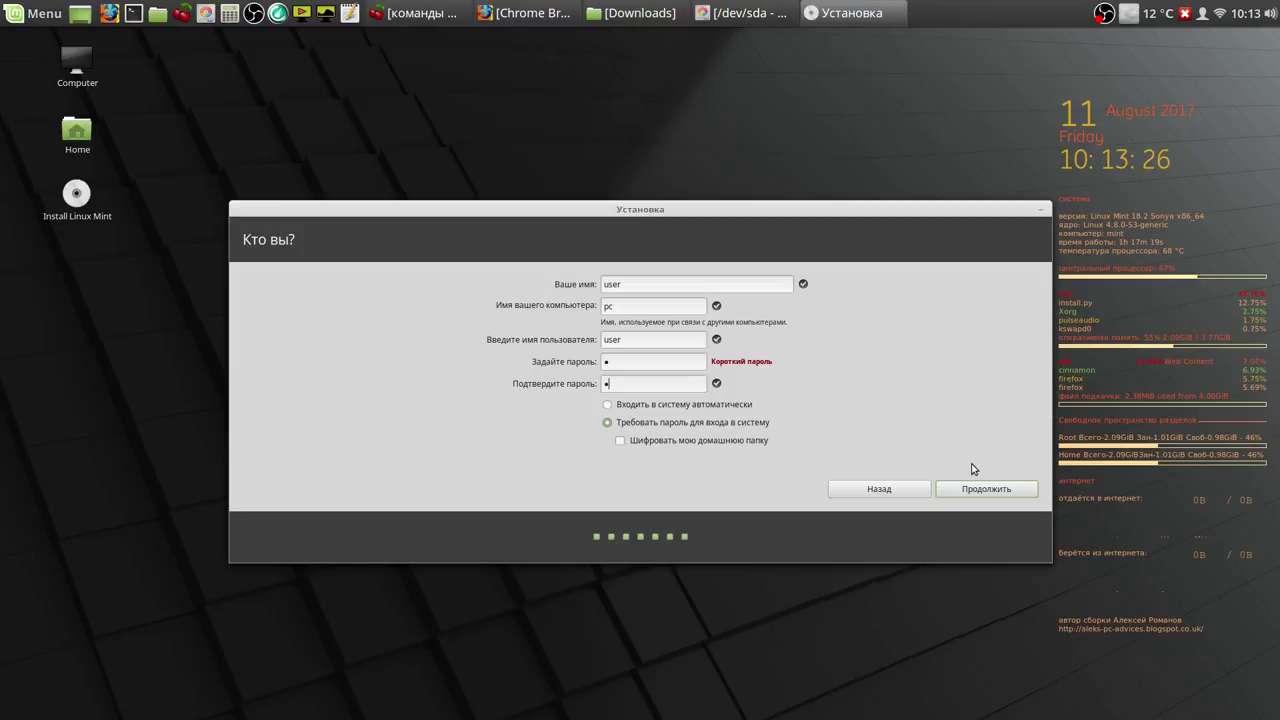
Step: Start the installation and move the installer window aside to bring Firefox forward
{"action": "left_click", "coordinate": [987, 491]}
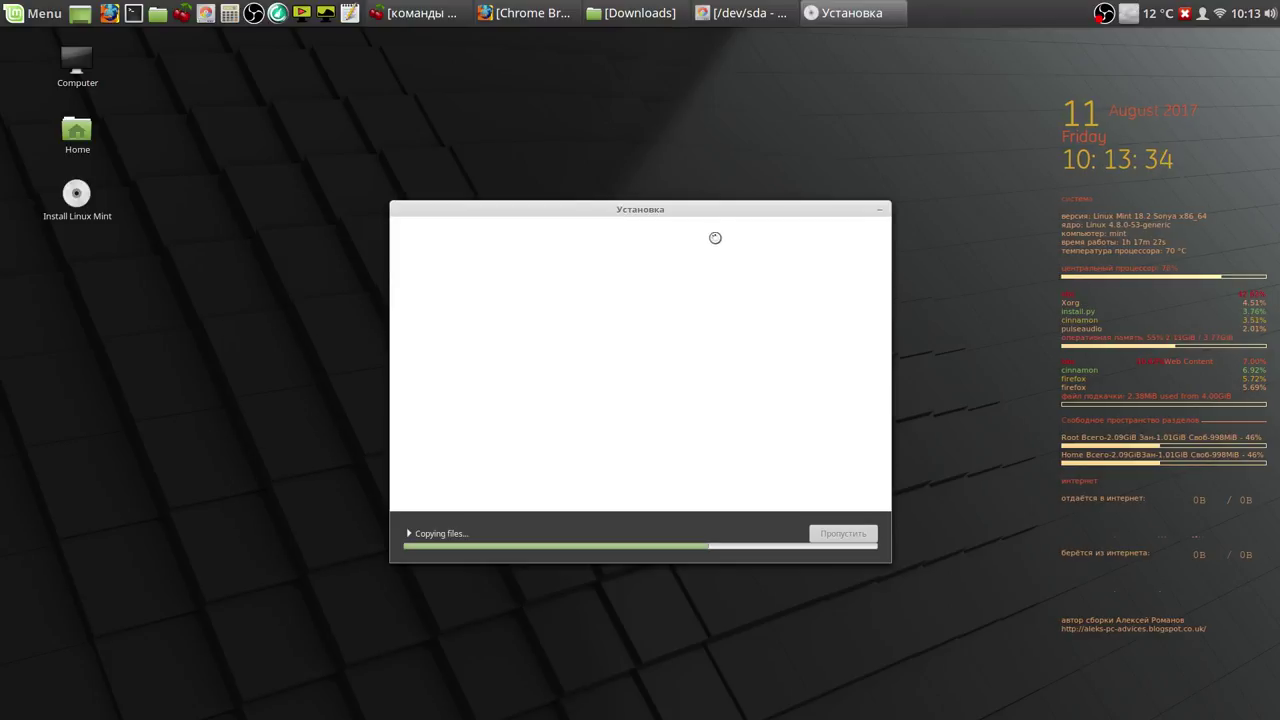
{"action": "left_click_drag", "start_coordinate": [709, 209], "coordinate": [472, 90]}
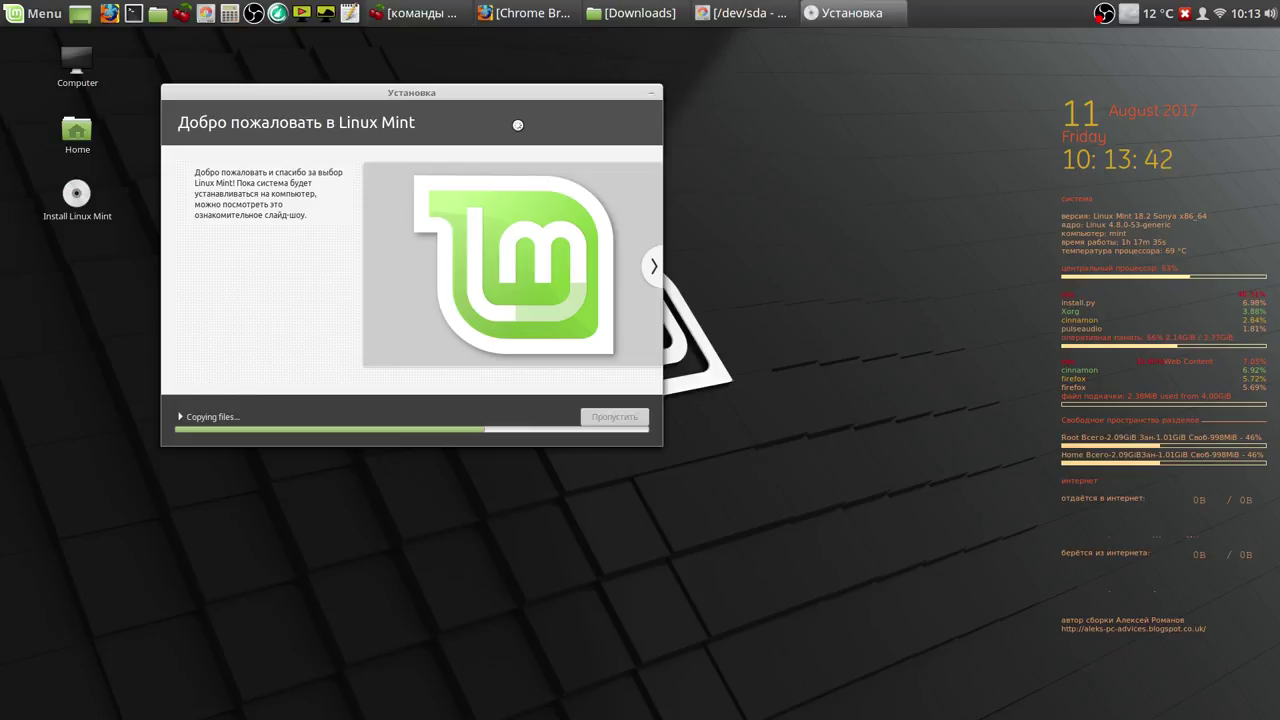
{"action": "right_click", "coordinate": [1103, 14]}
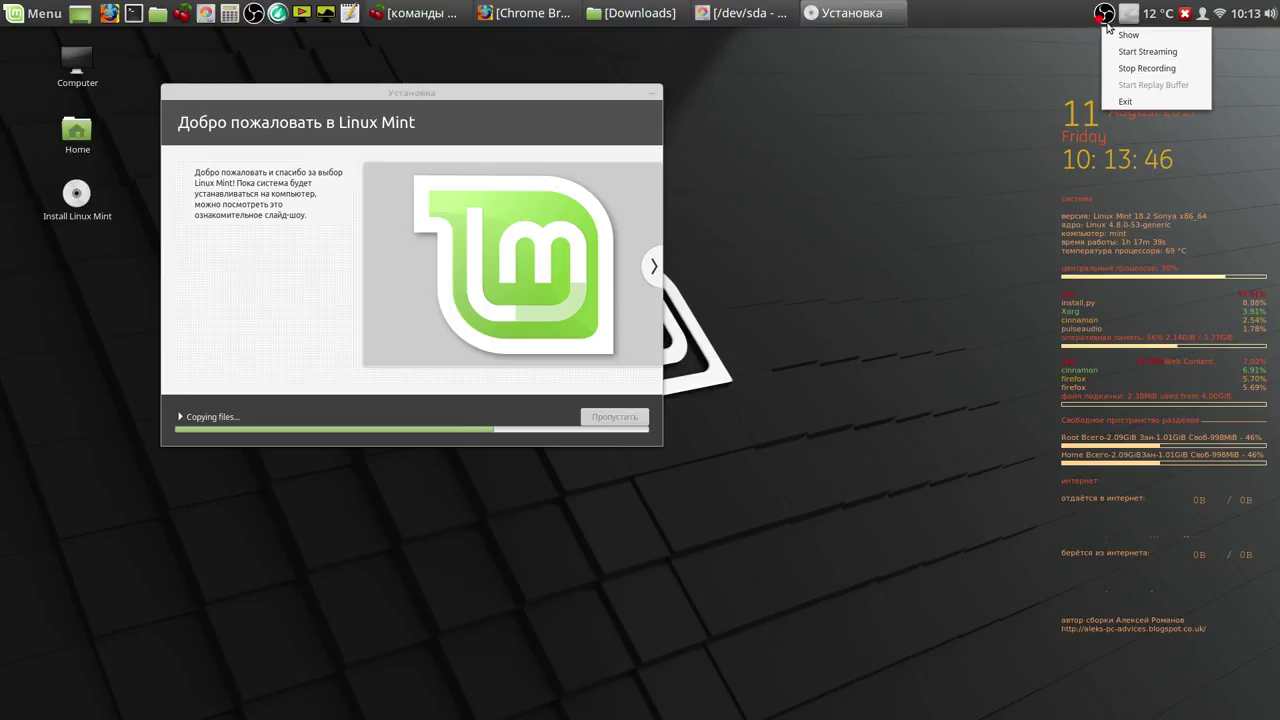
{"action": "left_click", "coordinate": [1130, 68]}
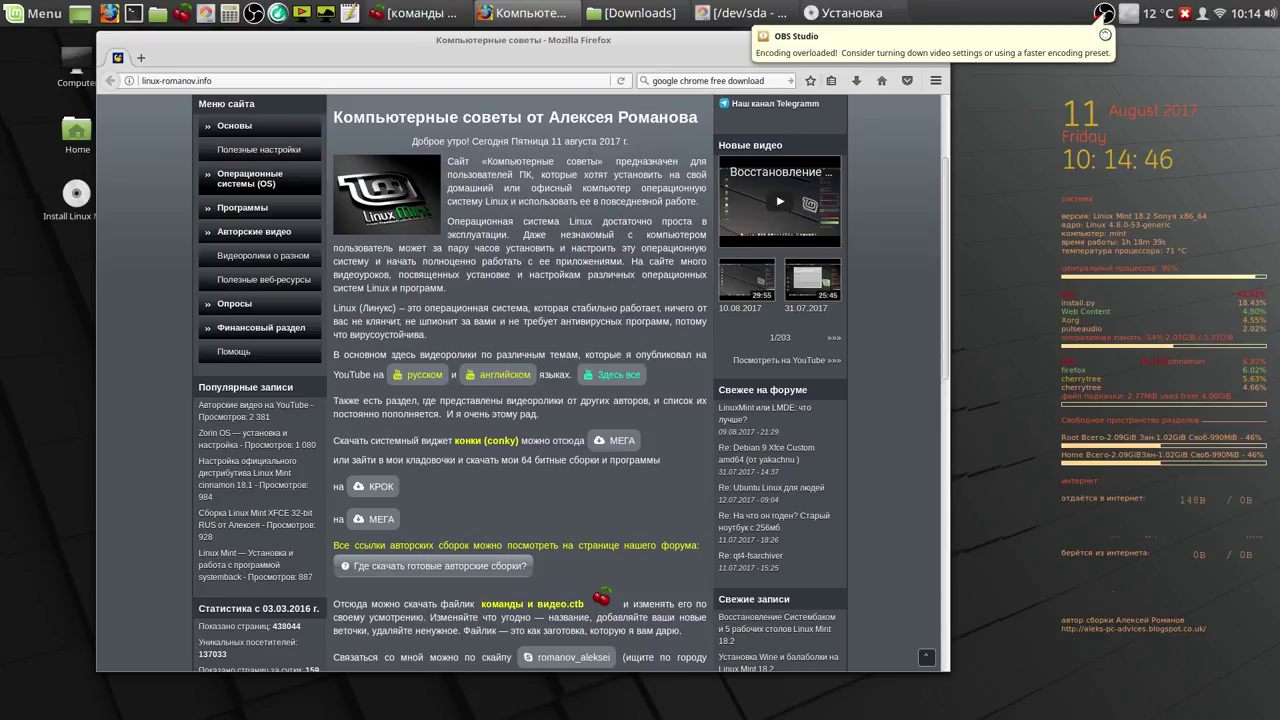
Step: Open the author's MEGA download link from the linux-romanov.info page in a new tab
{"action": "left_click", "coordinate": [1105, 35]}
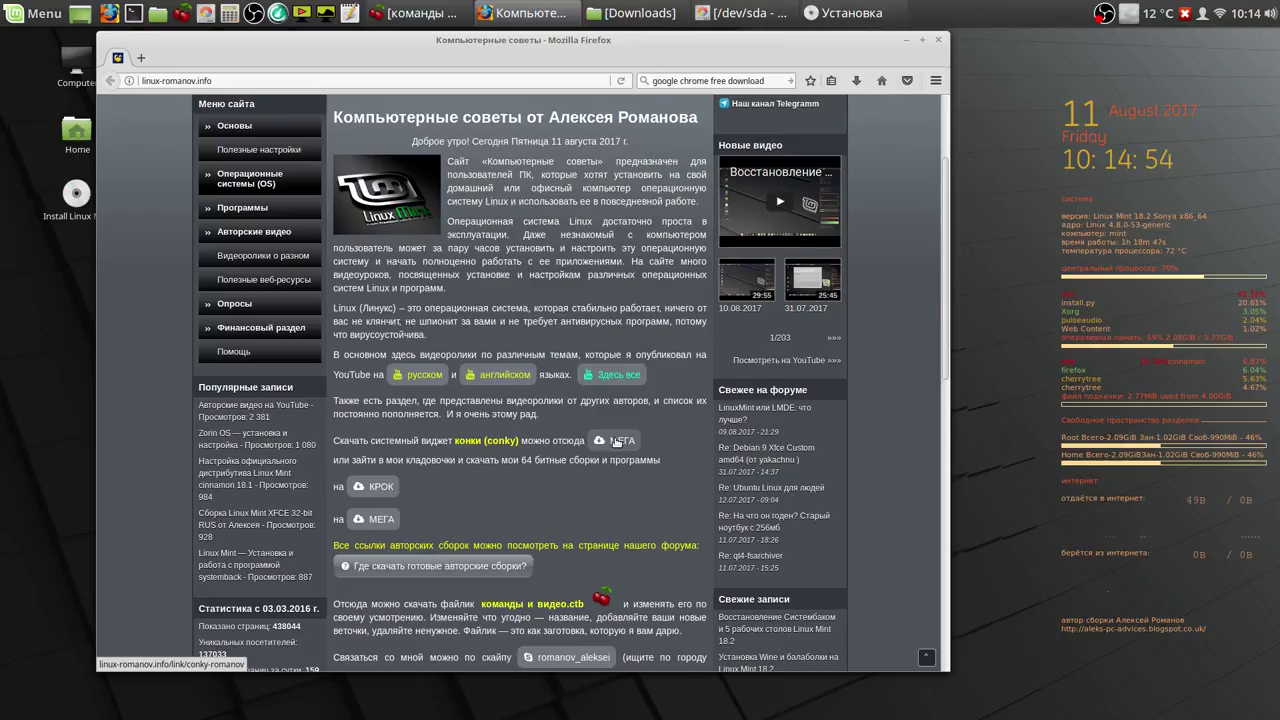
{"action": "left_click", "coordinate": [617, 442]}
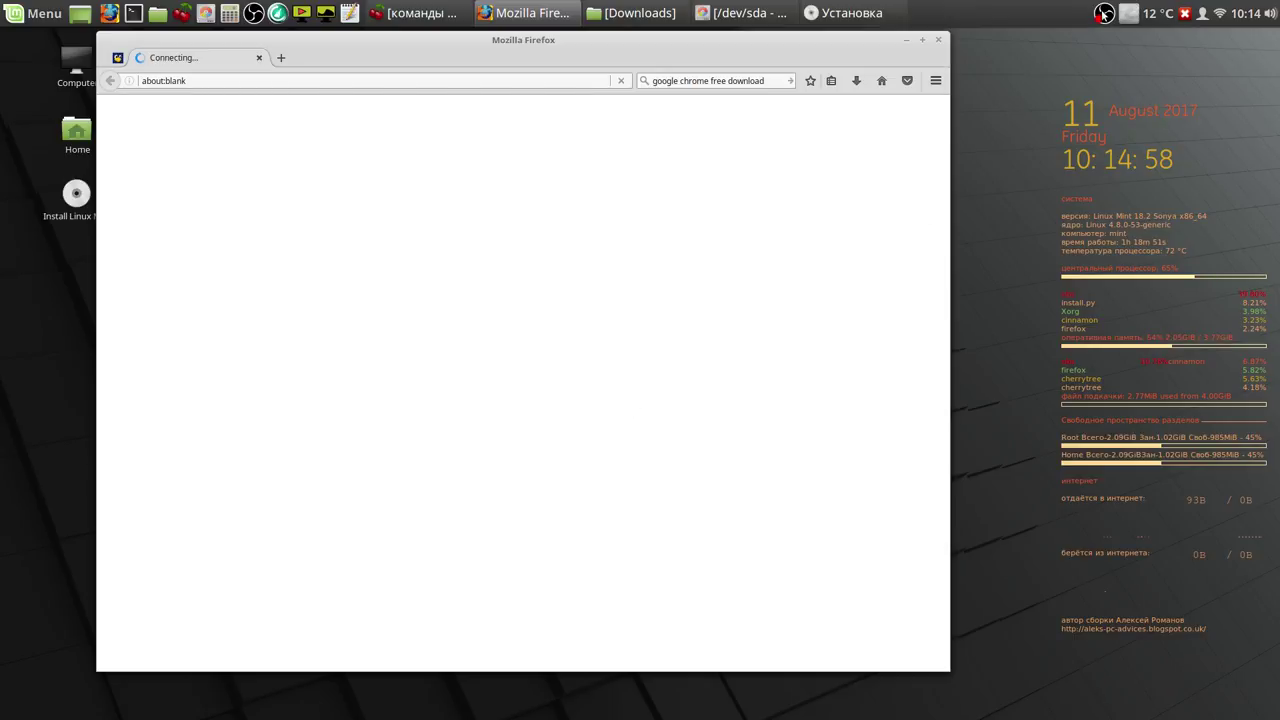
{"action": "right_click", "coordinate": [1104, 14]}
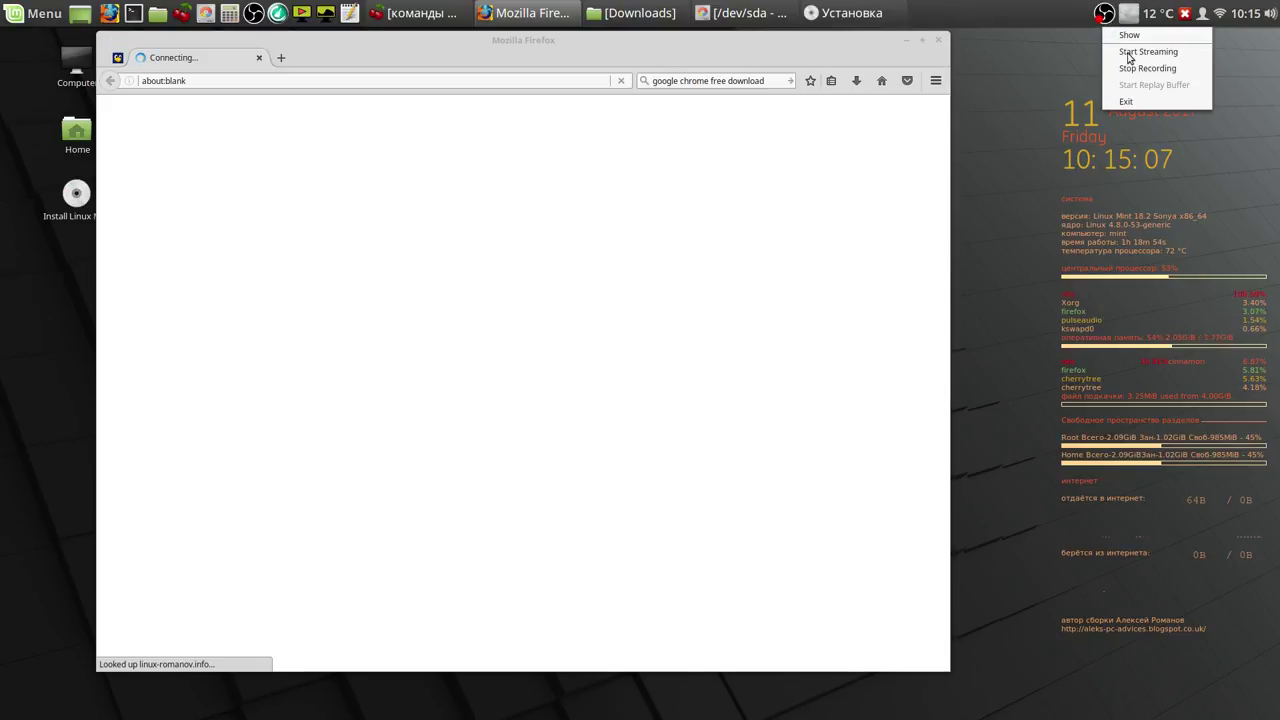
{"action": "left_click", "coordinate": [1133, 68]}
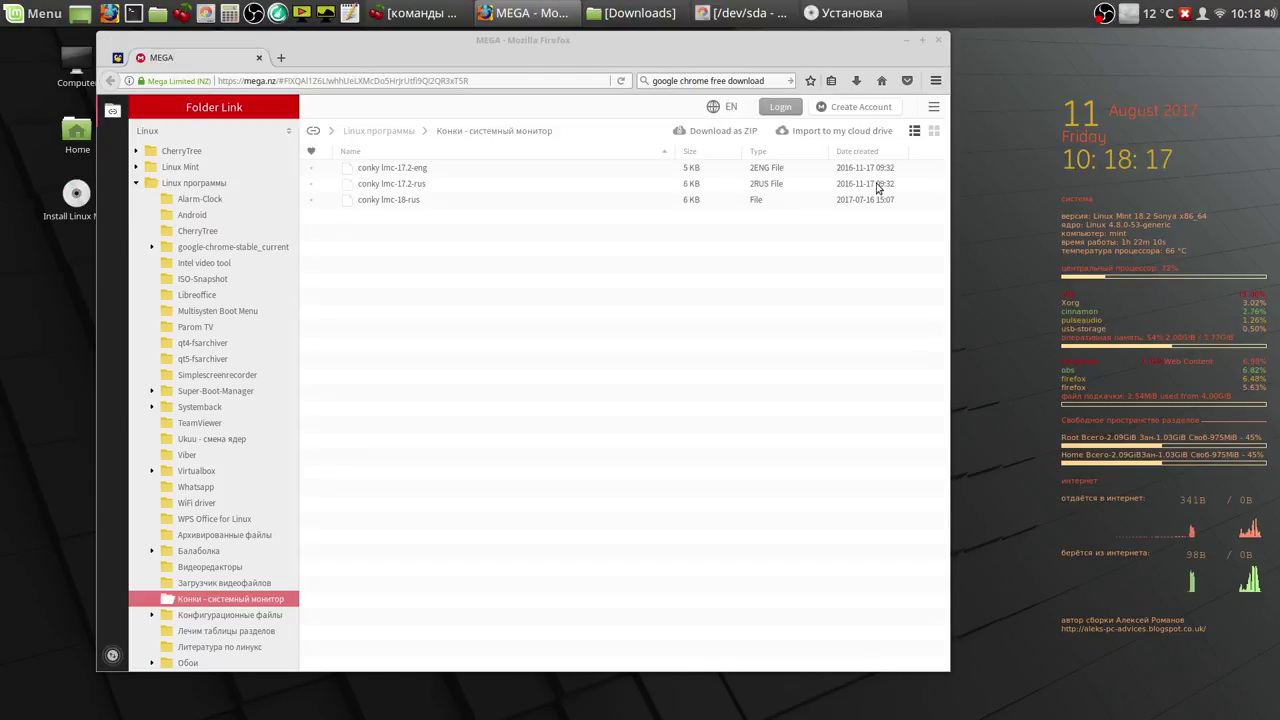
Step: Open the CherryTree folder in the MEGA storage, then return to the linux-romanov.info tab
{"action": "left_click", "coordinate": [397, 203]}
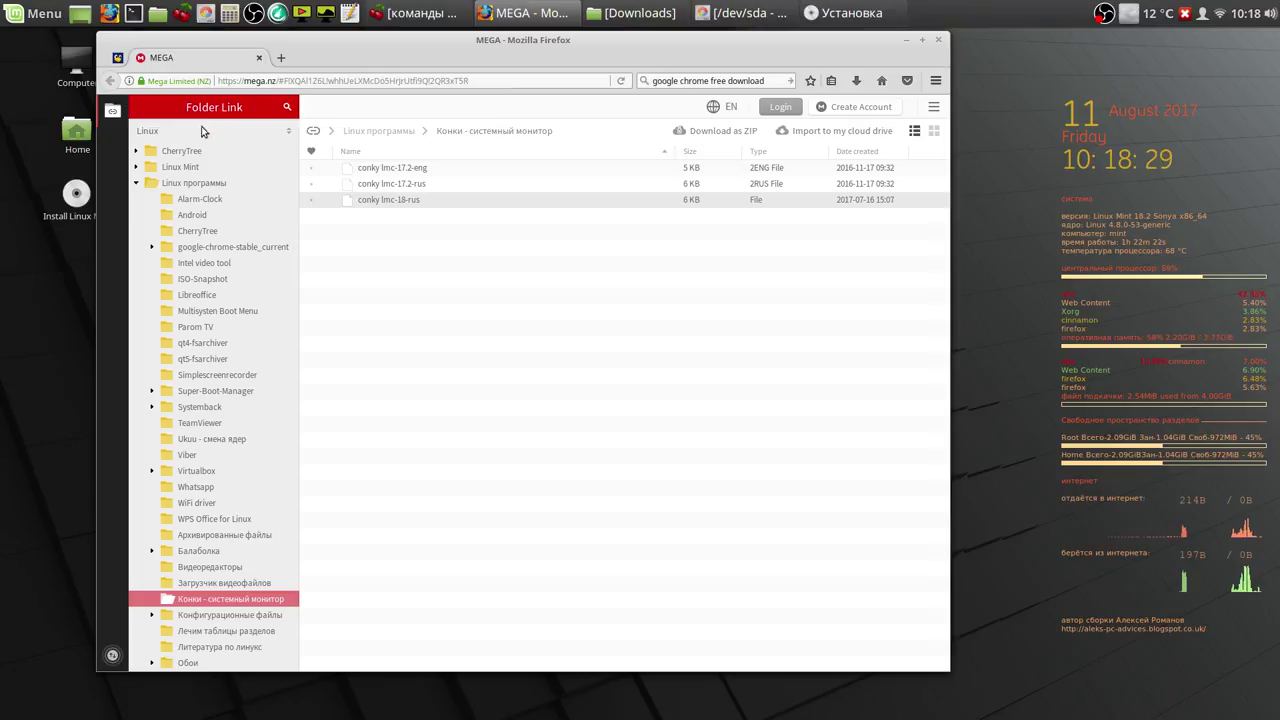
{"action": "left_click", "coordinate": [187, 153]}
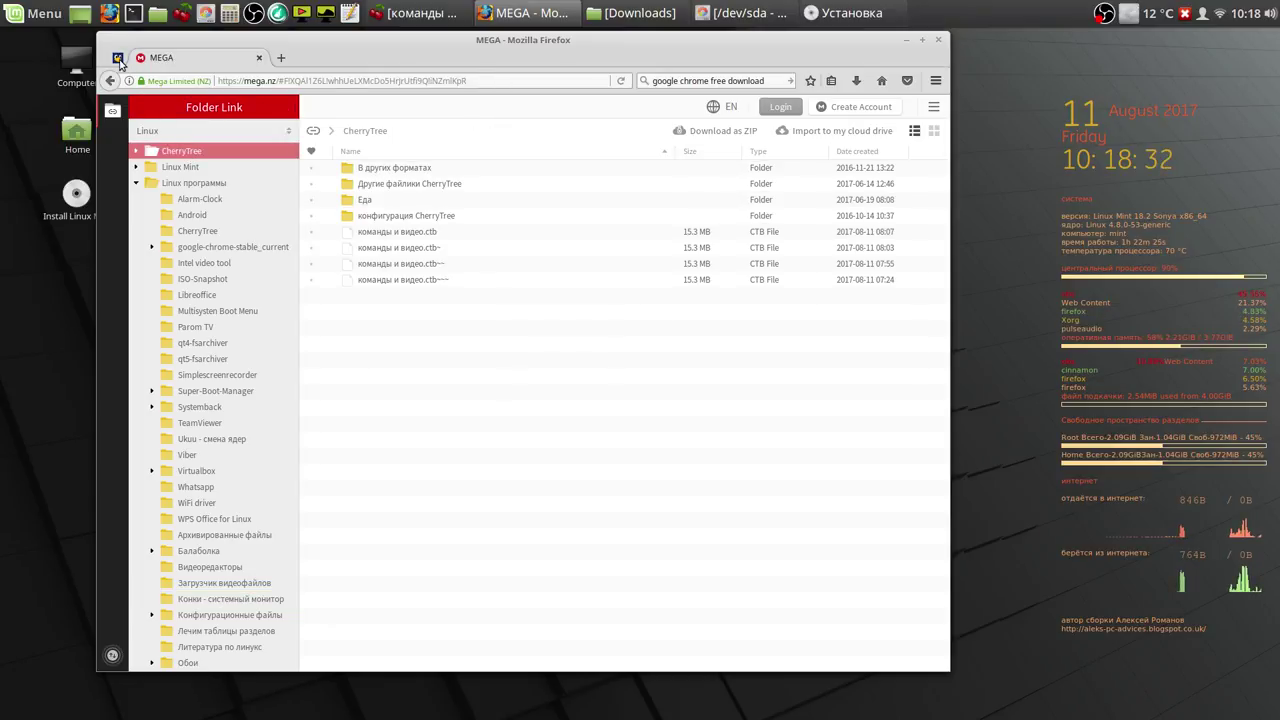
{"action": "left_click", "coordinate": [117, 58]}
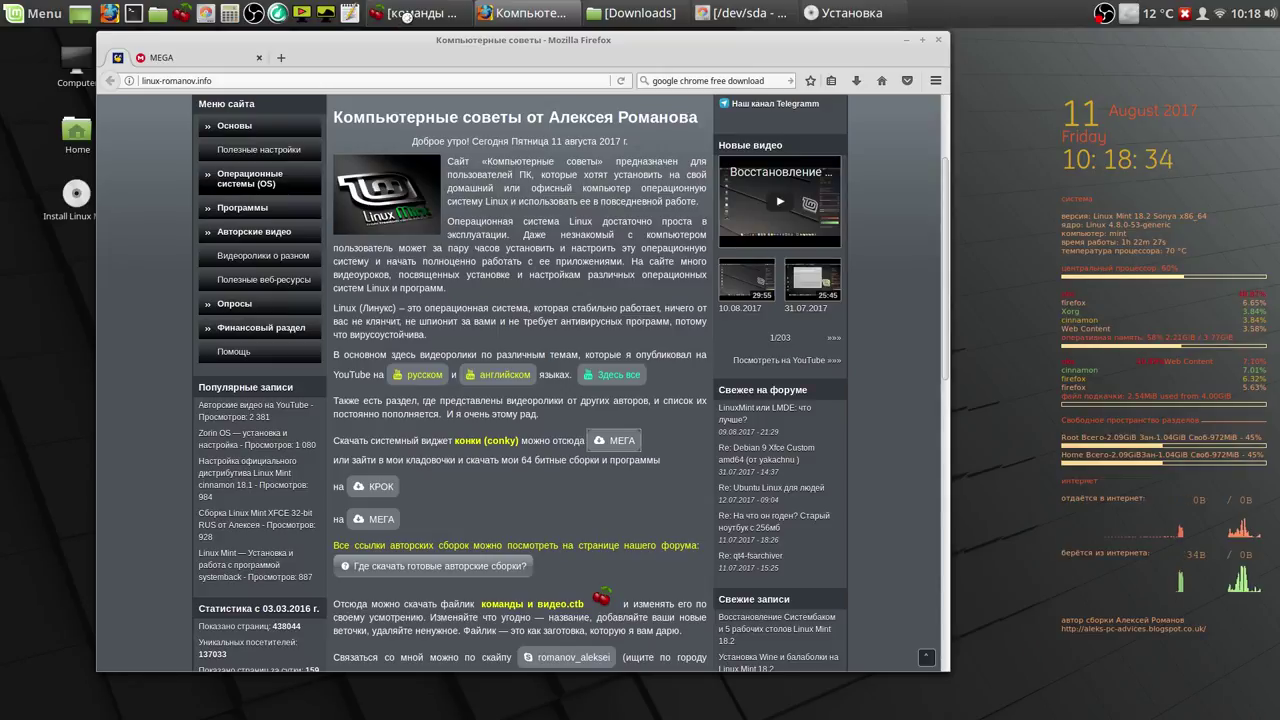
{"action": "left_click", "coordinate": [408, 13]}
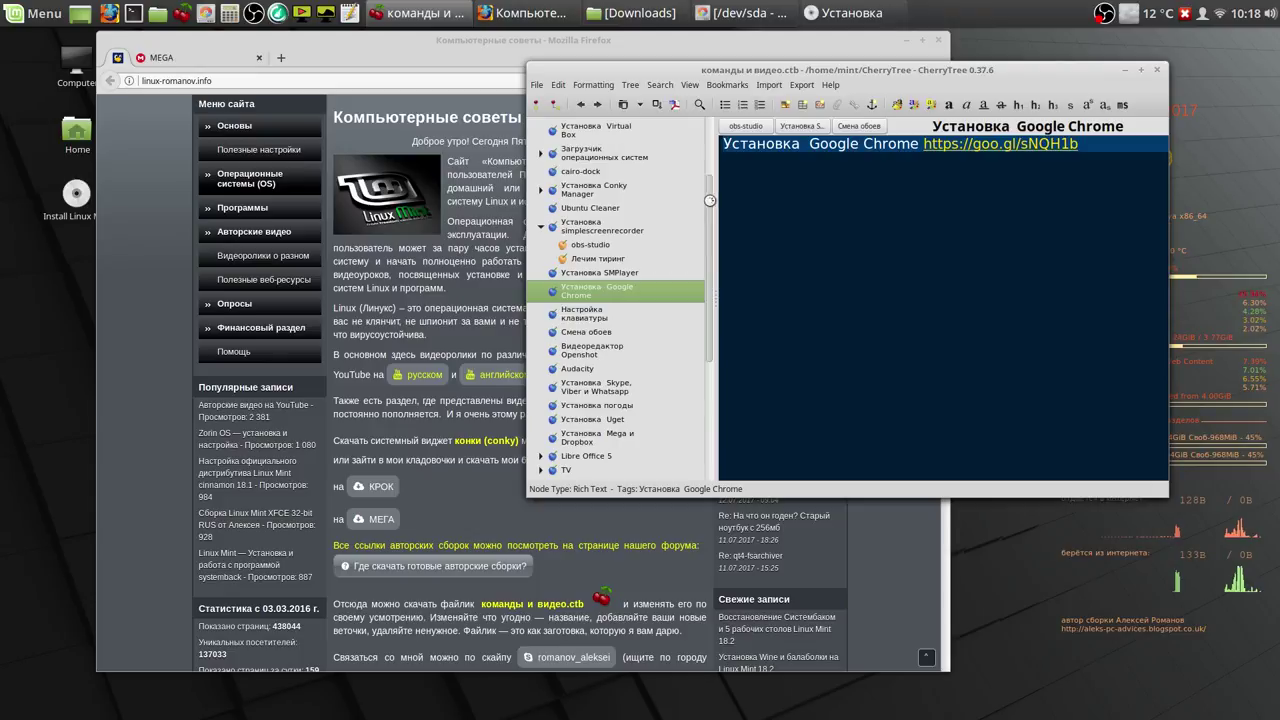
Step: Show the CherryTree node in the команды и видео.ctb notes, then minimize the notes window
{"action": "scroll", "coordinate": [702, 180], "scroll_direction": "up", "scroll_amount": 3}
{"action": "scroll", "coordinate": [700, 137], "scroll_direction": "up", "scroll_amount": 1}
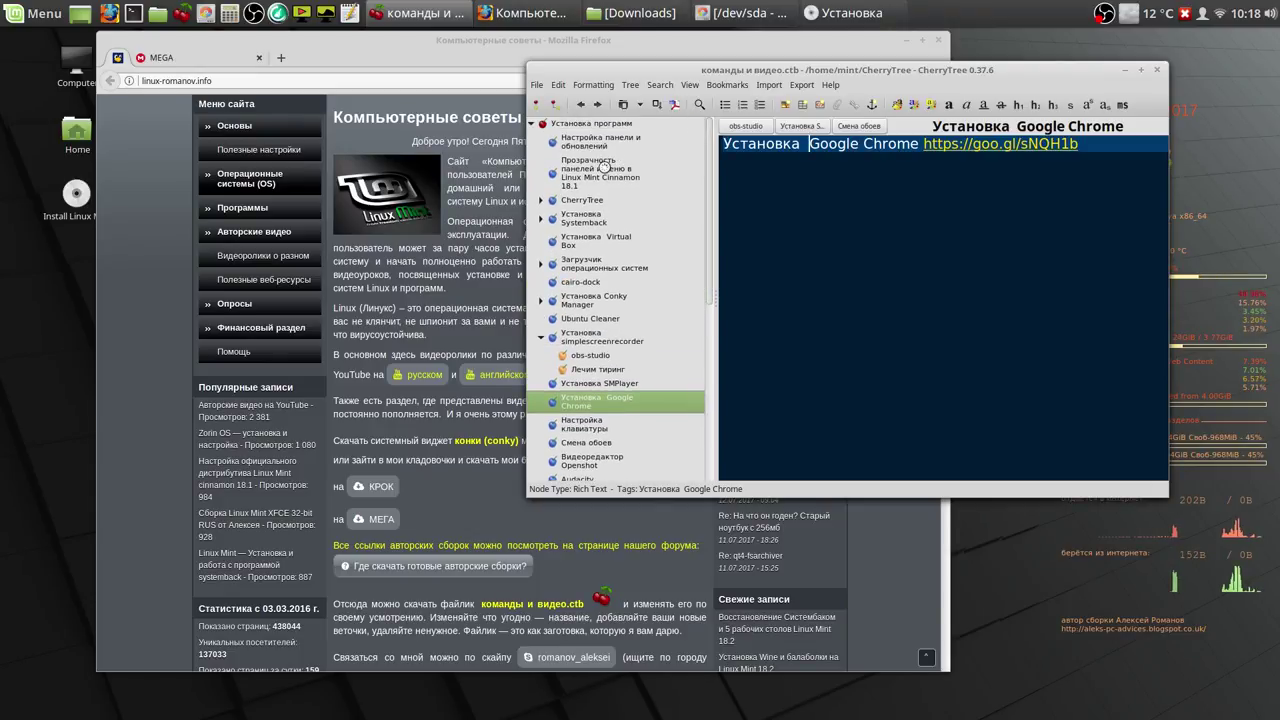
{"action": "left_click", "coordinate": [592, 200]}
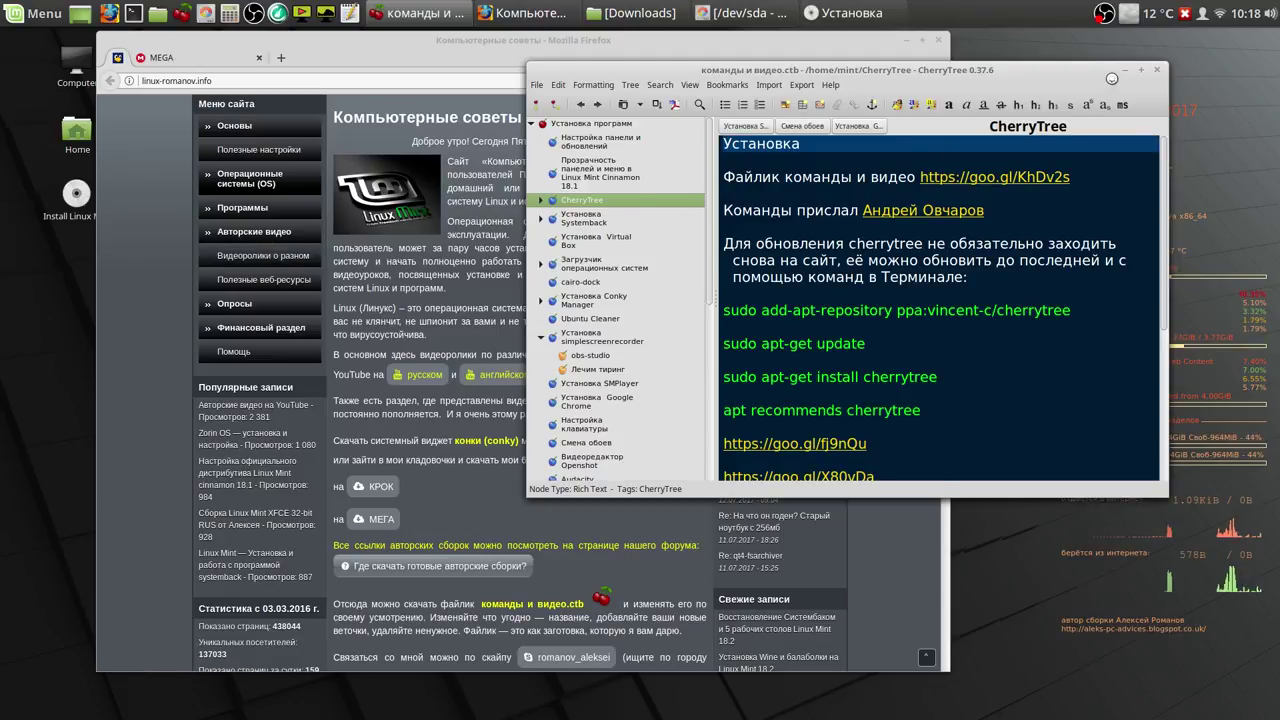
{"action": "left_click", "coordinate": [1124, 71]}
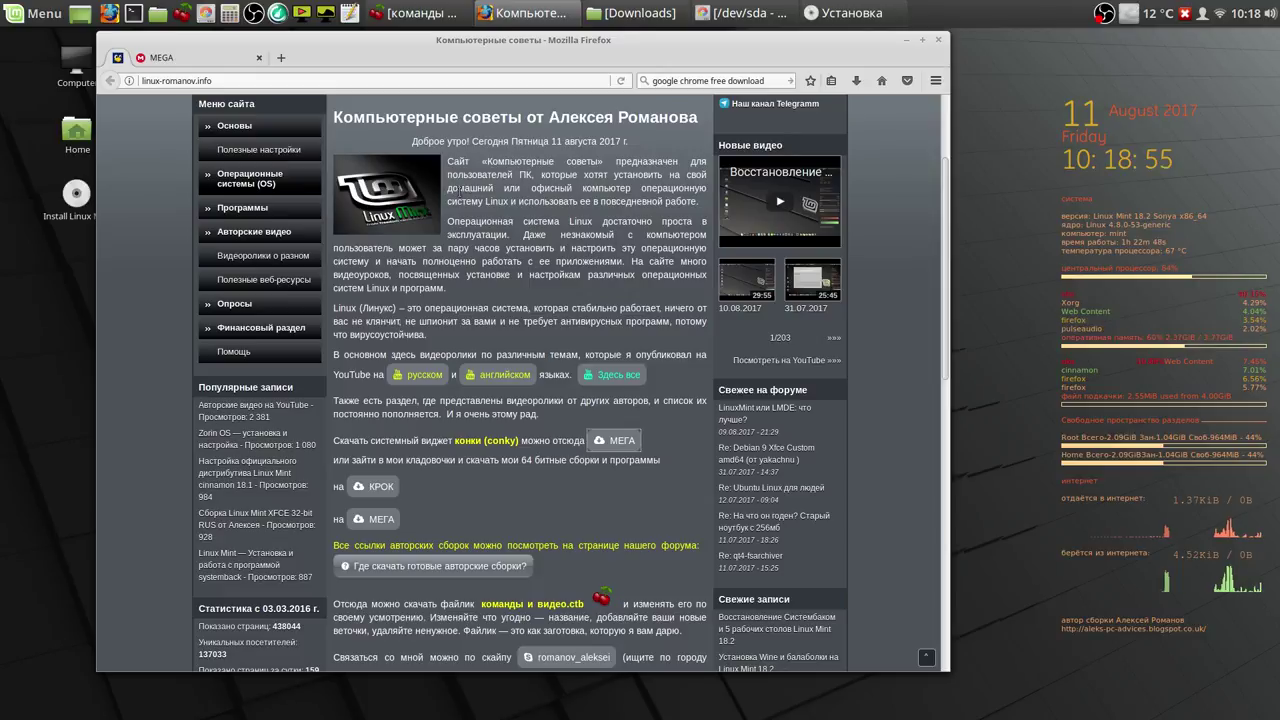
Step: Open the author's КРОК Диск public folder through the КРОК link on linux-romanov.info
{"action": "left_click", "coordinate": [194, 59]}
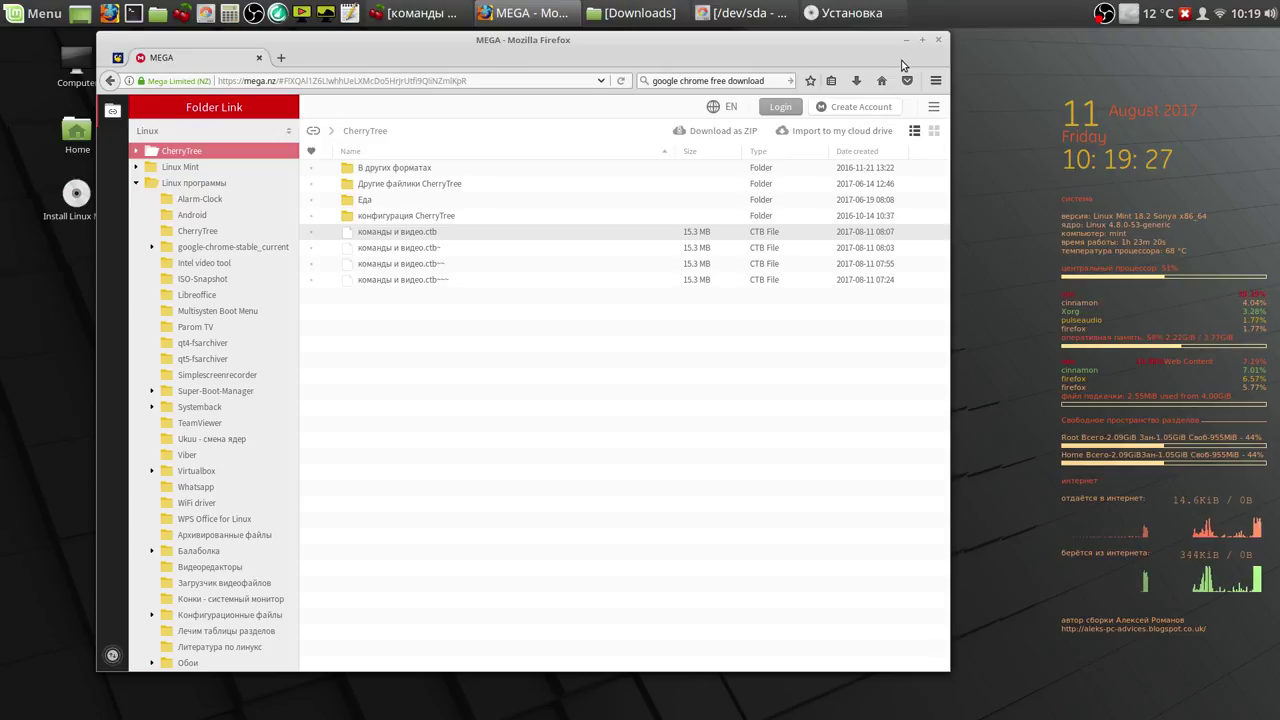
{"action": "left_click", "coordinate": [117, 59]}
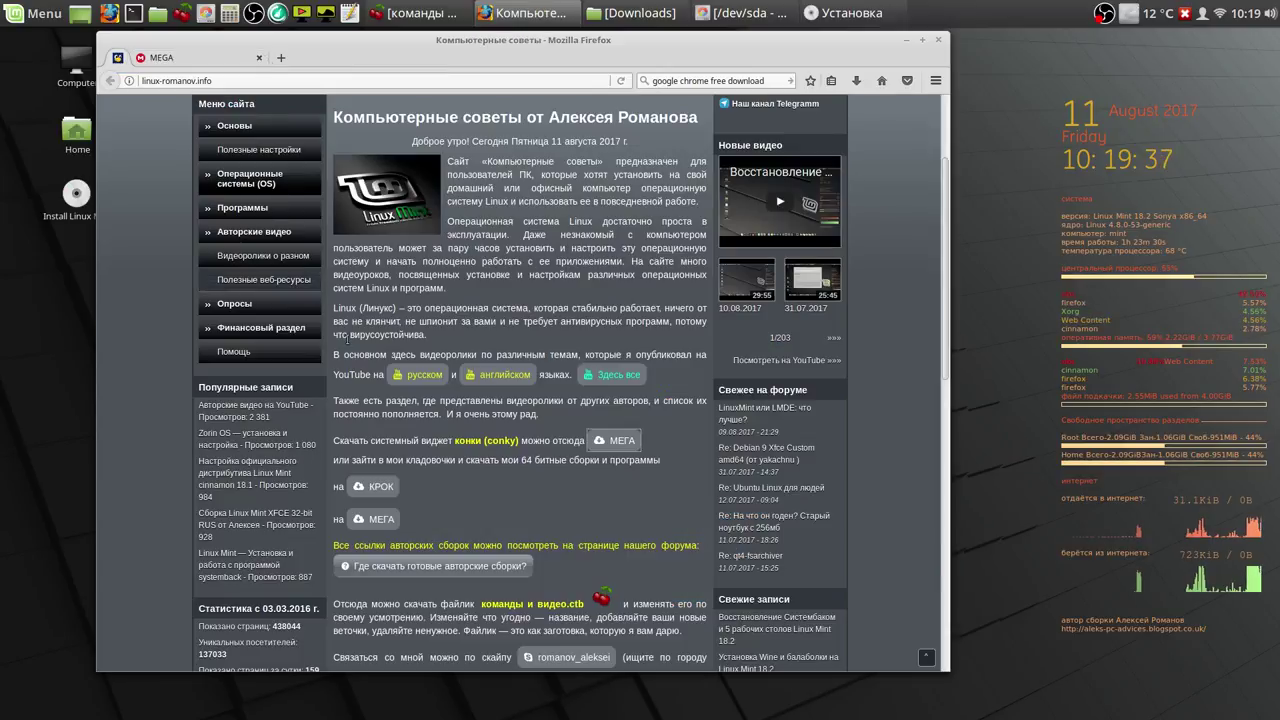
{"action": "left_click", "coordinate": [380, 487]}
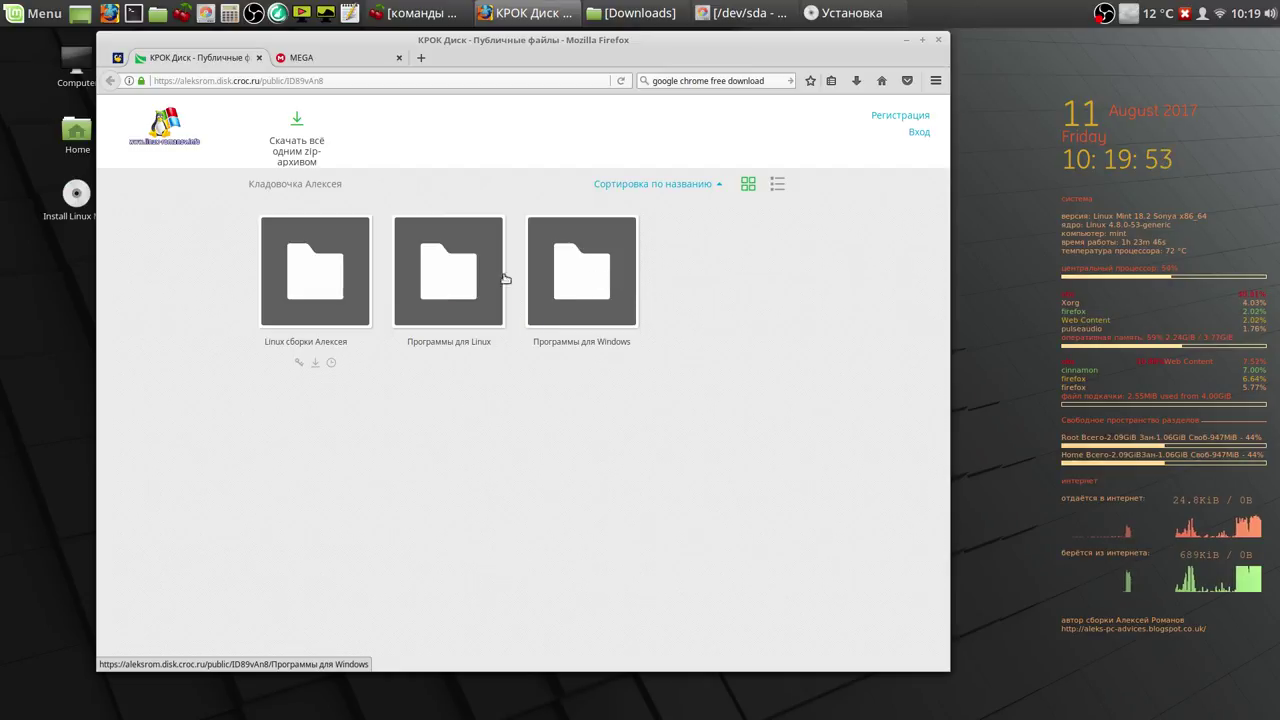
Step: Open Программы для Linux on КРОК Диск, then its Общение, удалённый доступ subfolder
{"action": "left_click", "coordinate": [452, 287]}
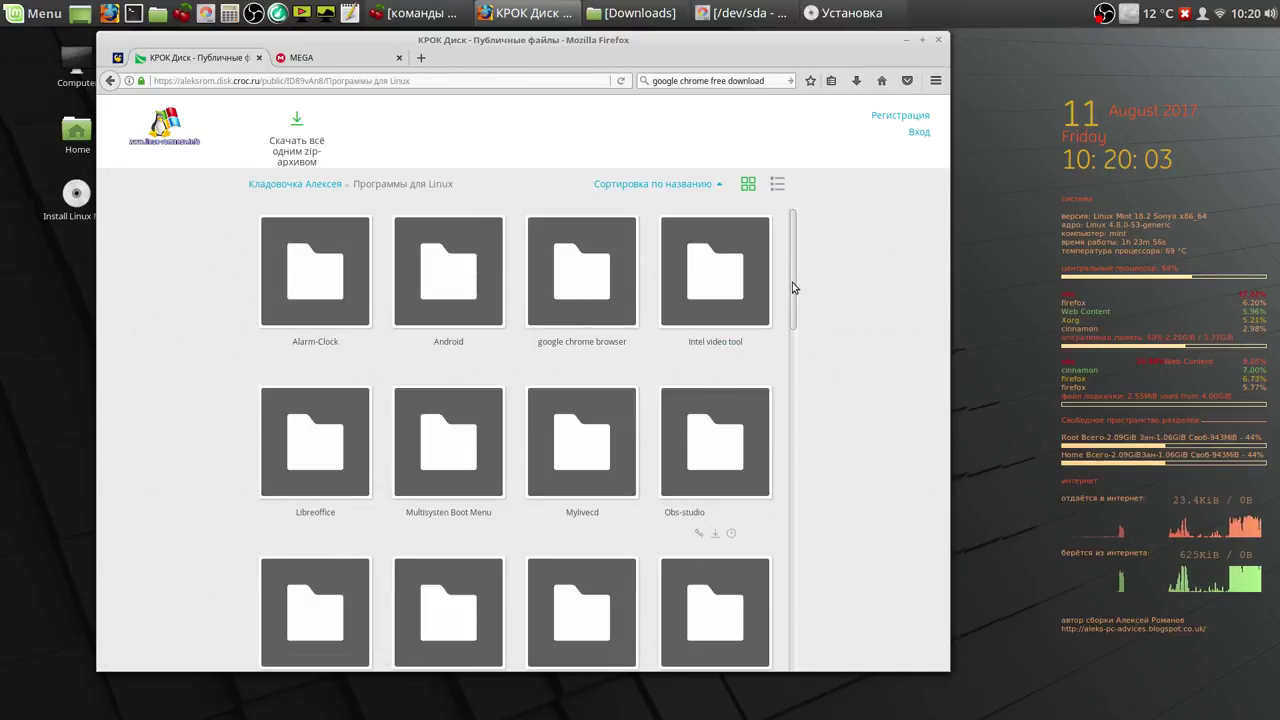
{"action": "left_click_drag", "start_coordinate": [792, 282], "coordinate": [788, 609]}
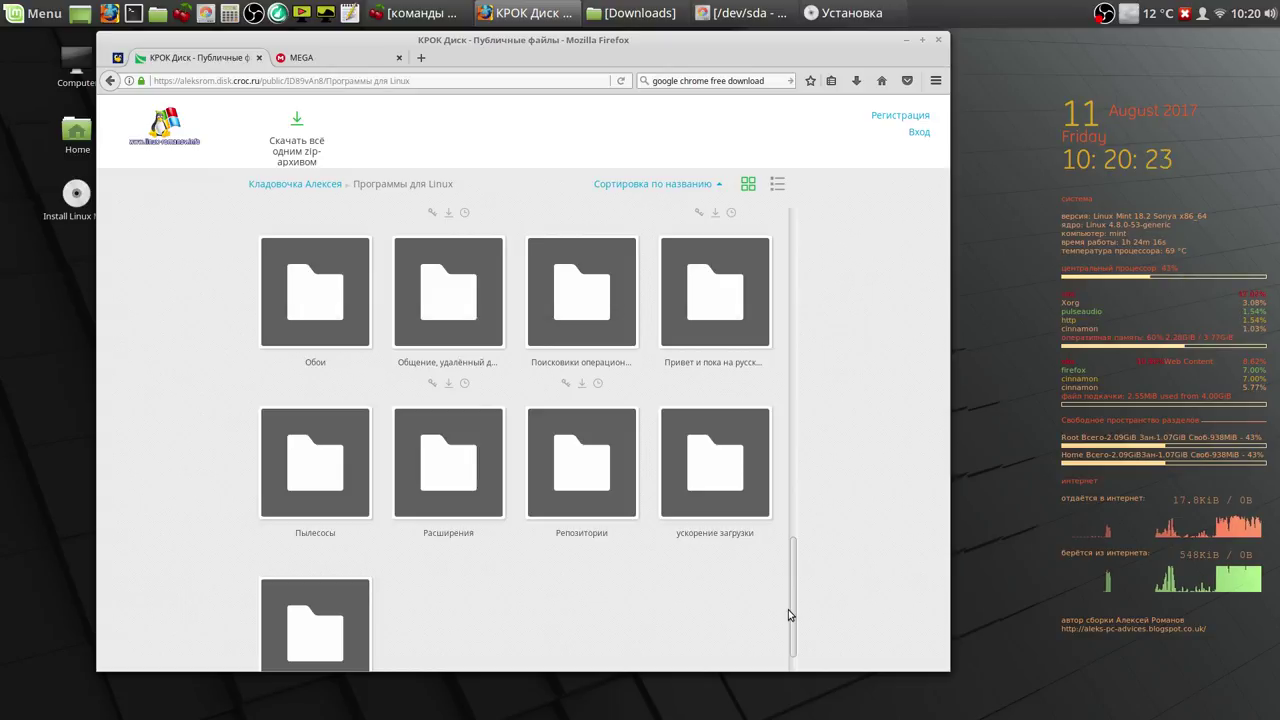
{"action": "left_click", "coordinate": [445, 298]}
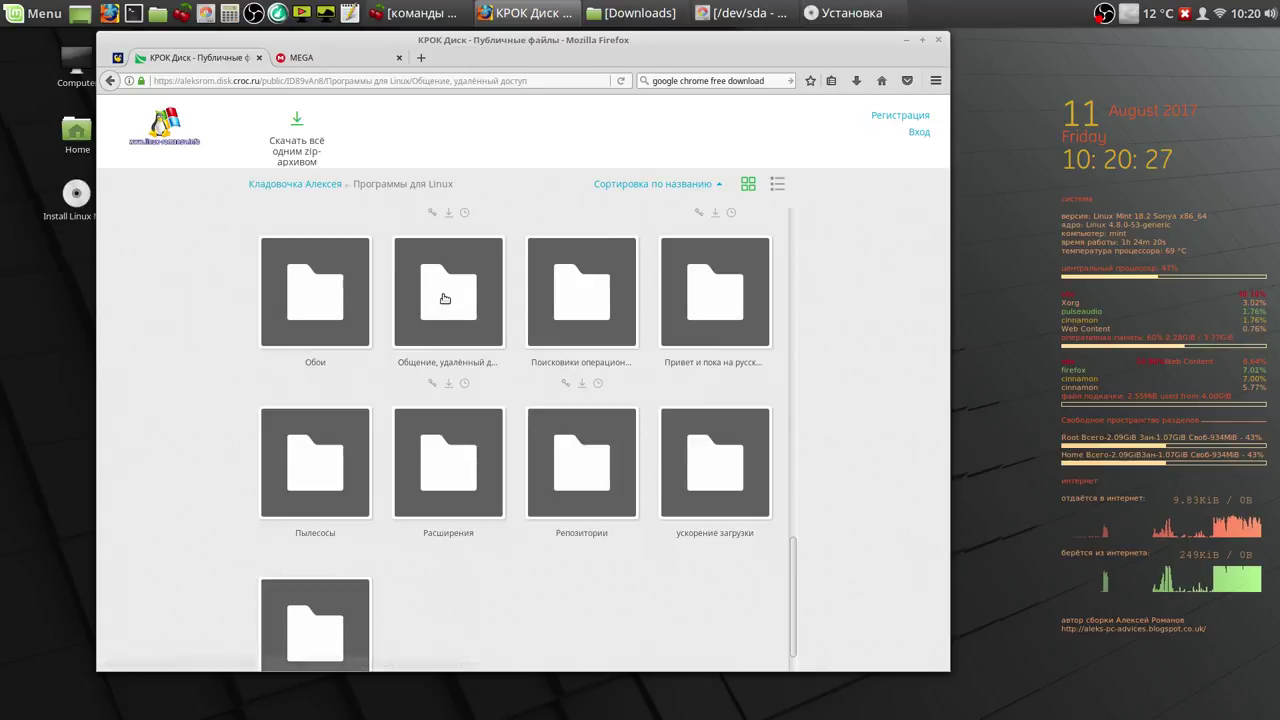
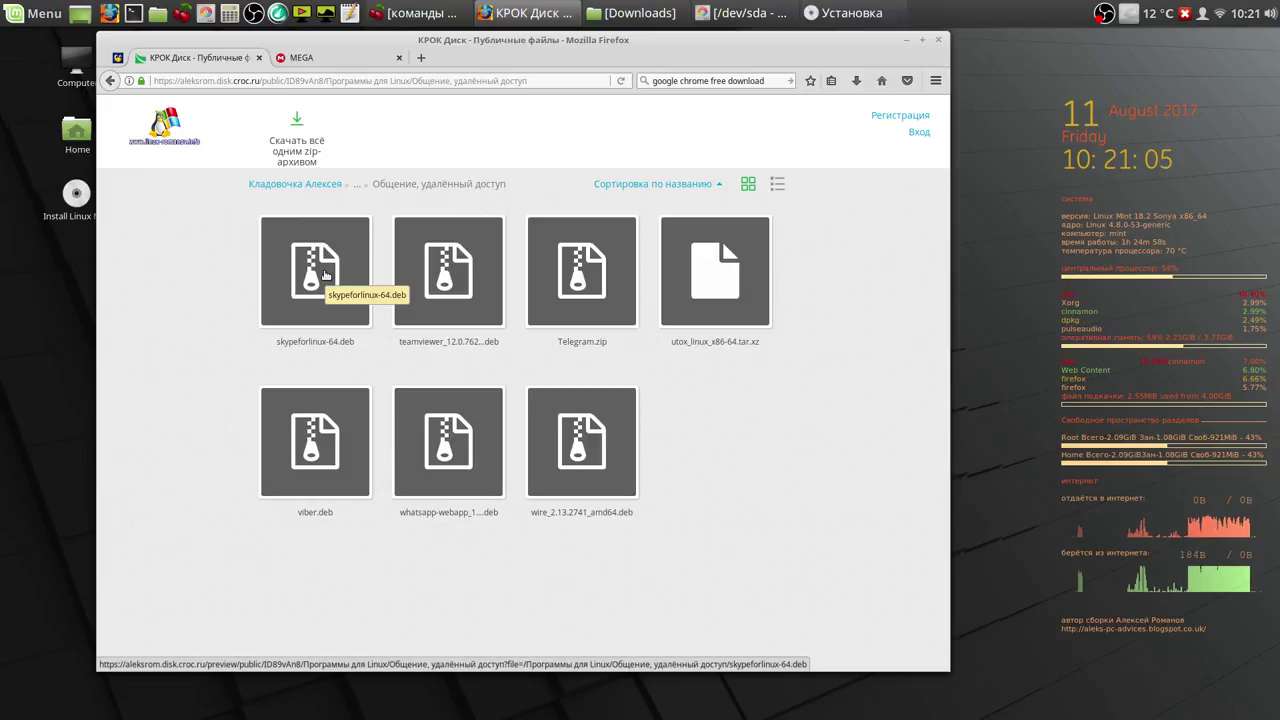
Step: Return to the KROK Disk storage root and open the 'Linux сборки' folder
{"action": "left_click", "coordinate": [310, 189]}
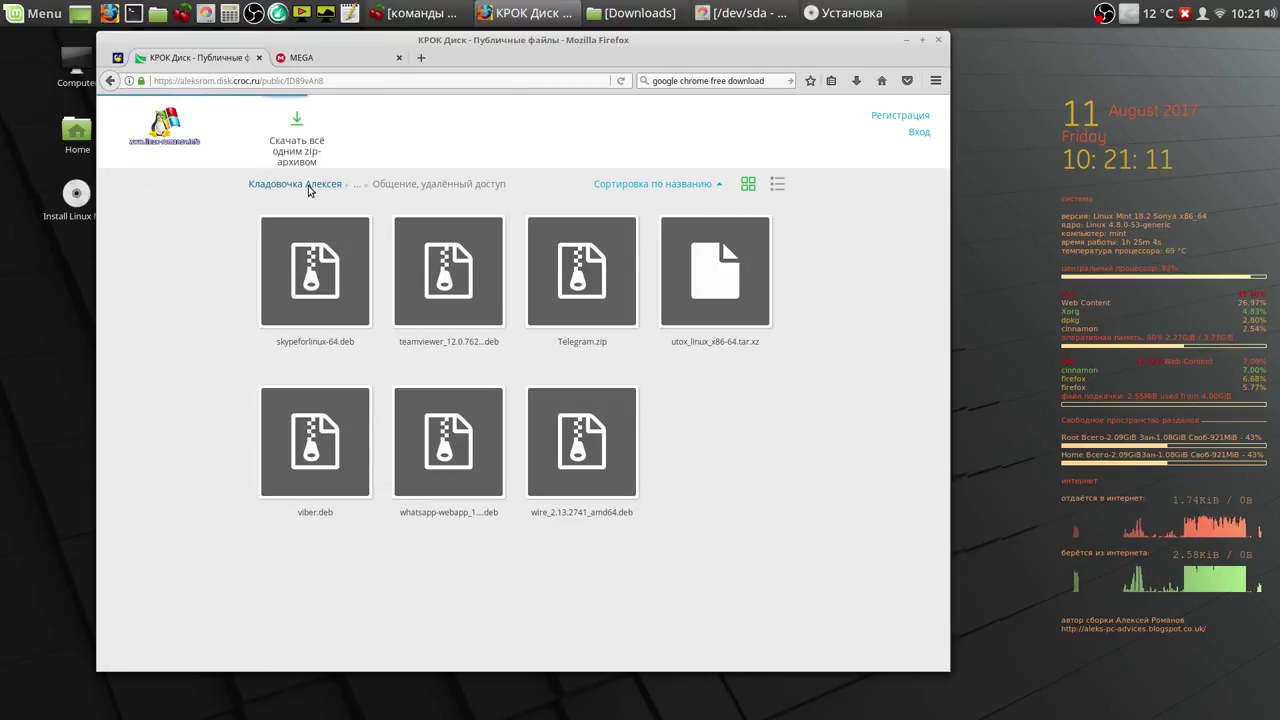
{"action": "left_click", "coordinate": [311, 288]}
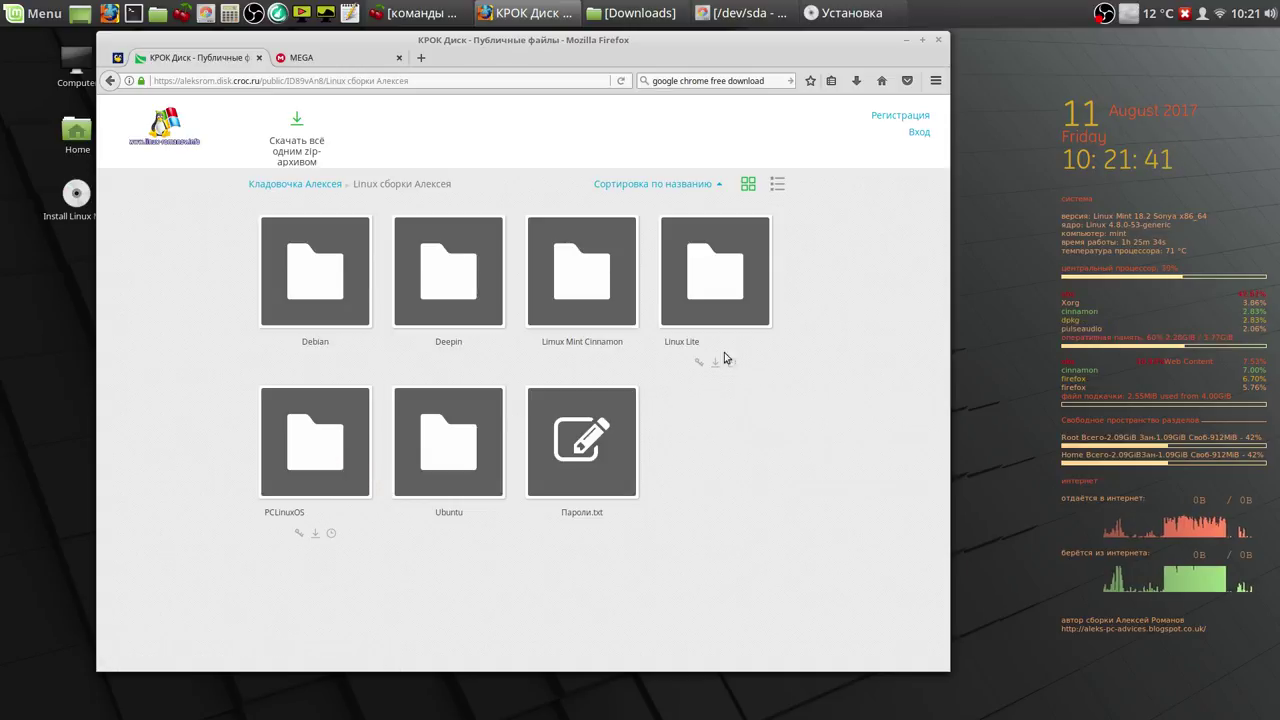
Step: Open the Linux Mint Cinnamon folder, then its LM-18.2 Cinnamon subfolder
{"action": "left_click", "coordinate": [590, 282]}
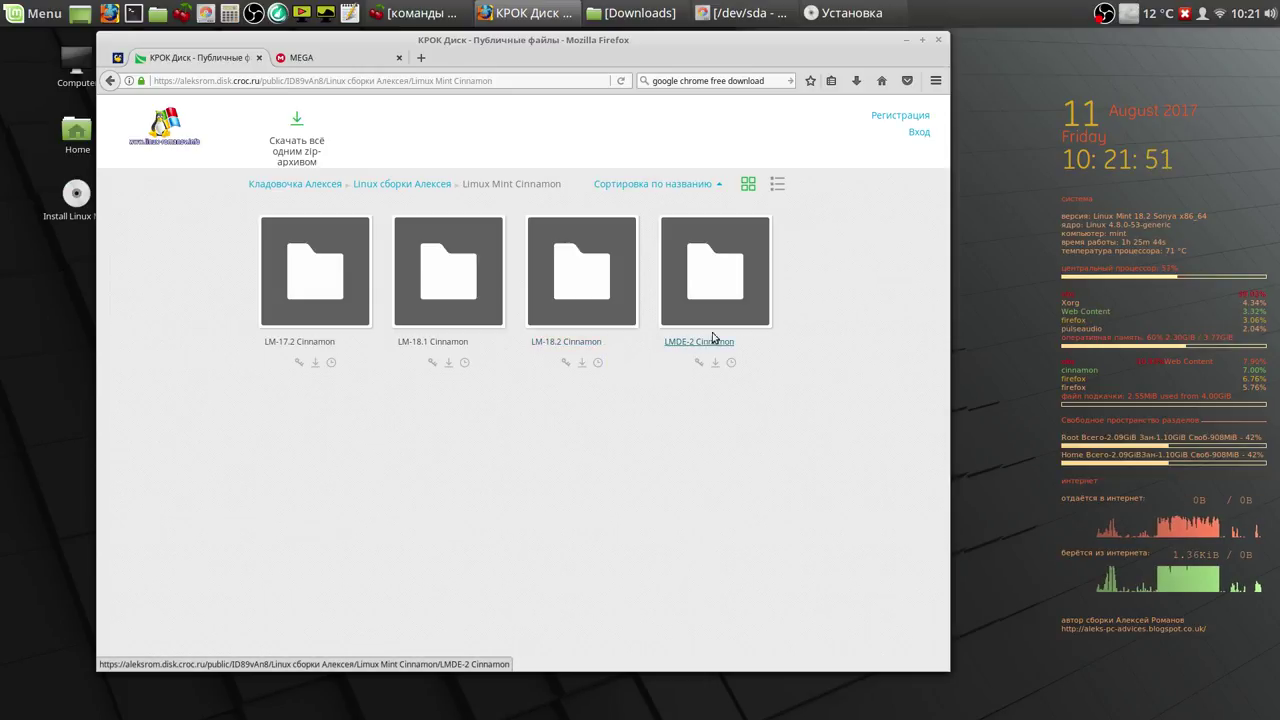
{"action": "left_click", "coordinate": [585, 293]}
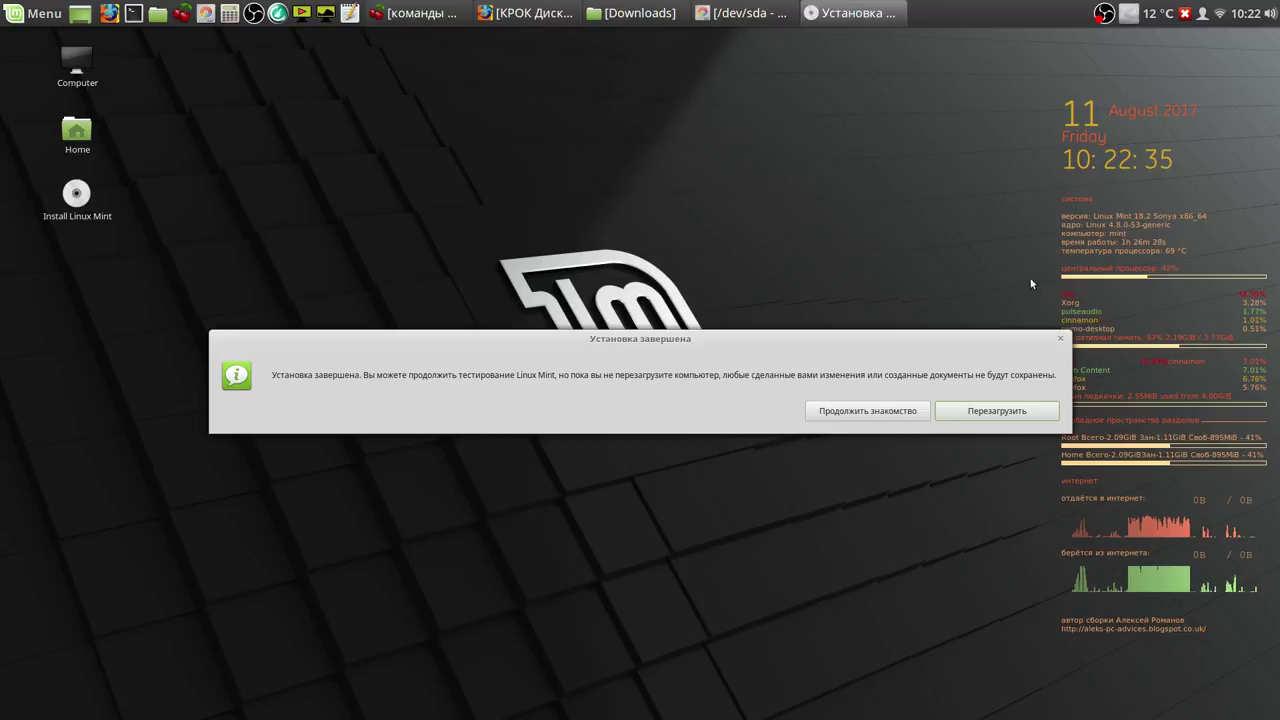
Step: Dismiss the OBS tray menu and drag the 'Установка завершена' dialog toward the top
{"action": "left_click", "coordinate": [1103, 15]}
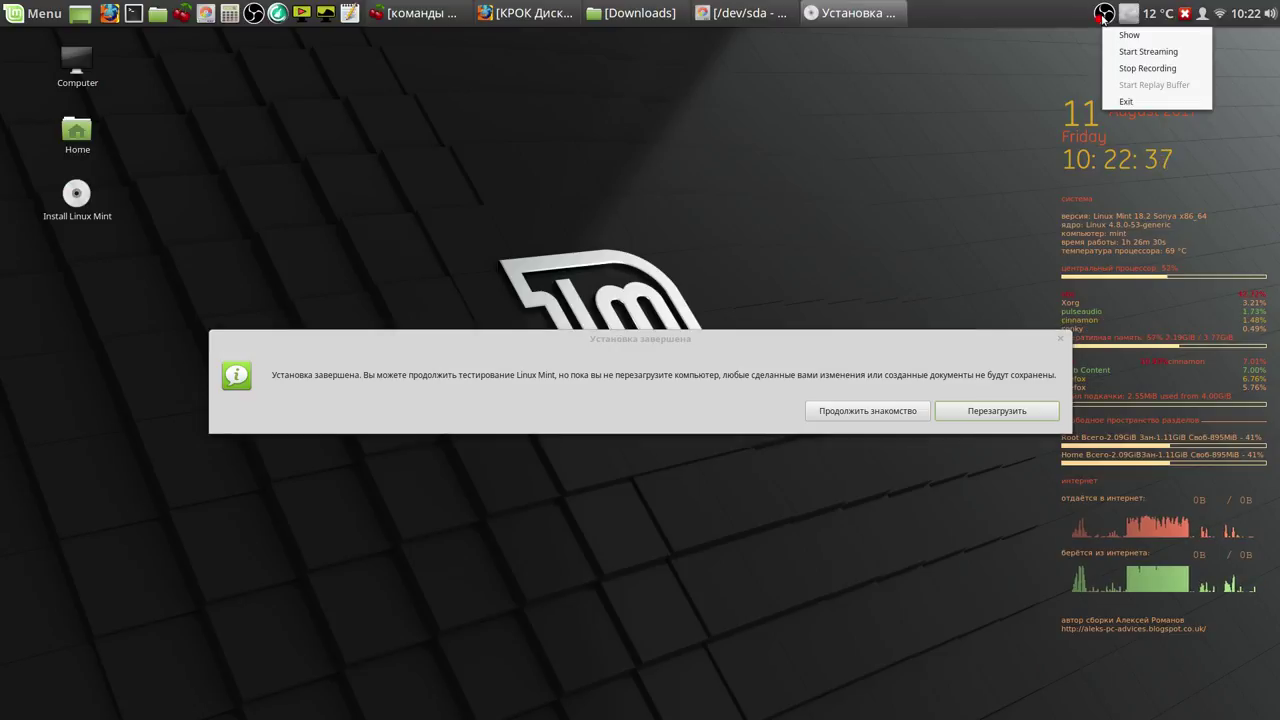
{"action": "left_click", "coordinate": [1036, 13]}
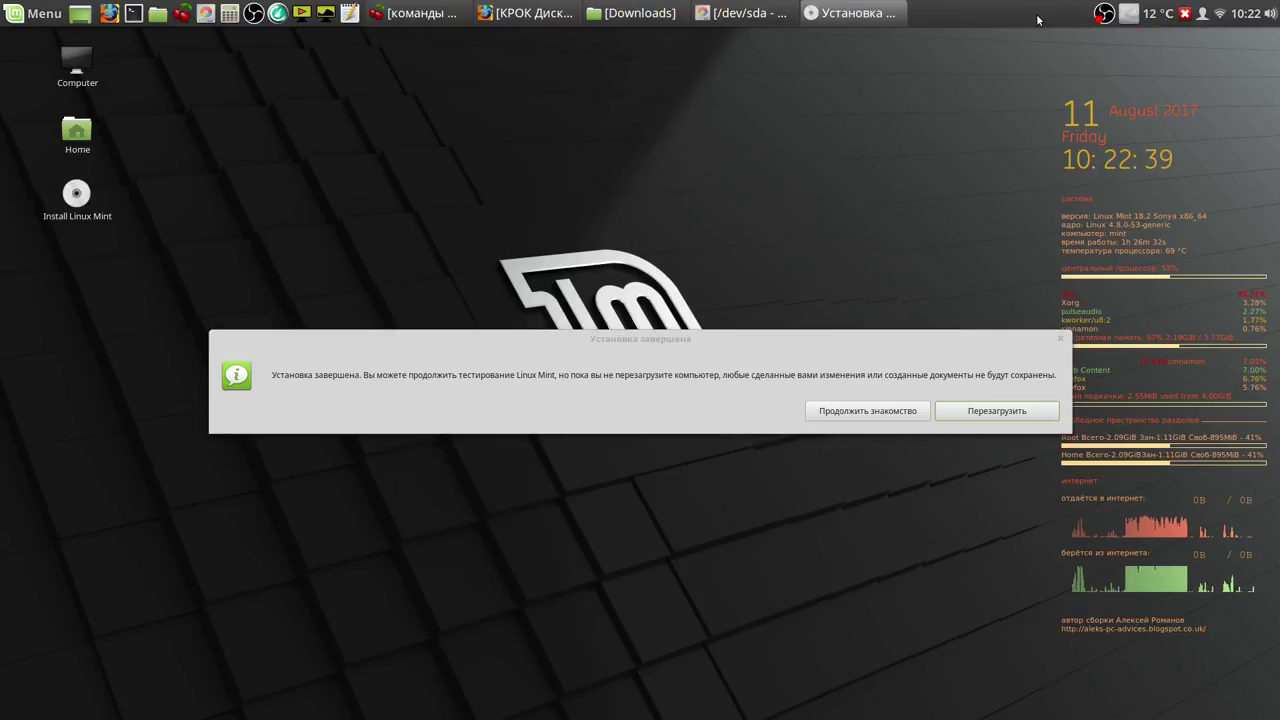
{"action": "left_click_drag", "start_coordinate": [877, 337], "coordinate": [788, 160]}
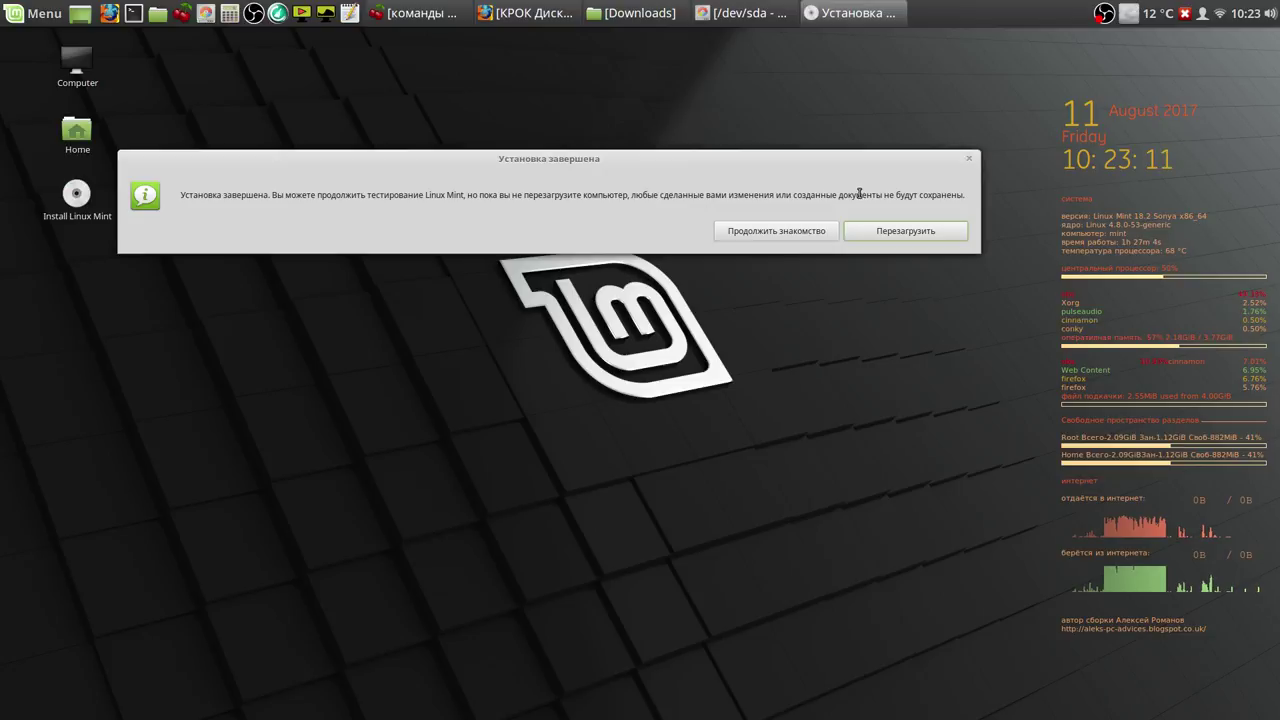
Step: Bring GParted forward, move the installer message aside, and refresh the device list
{"action": "left_click", "coordinate": [745, 14]}
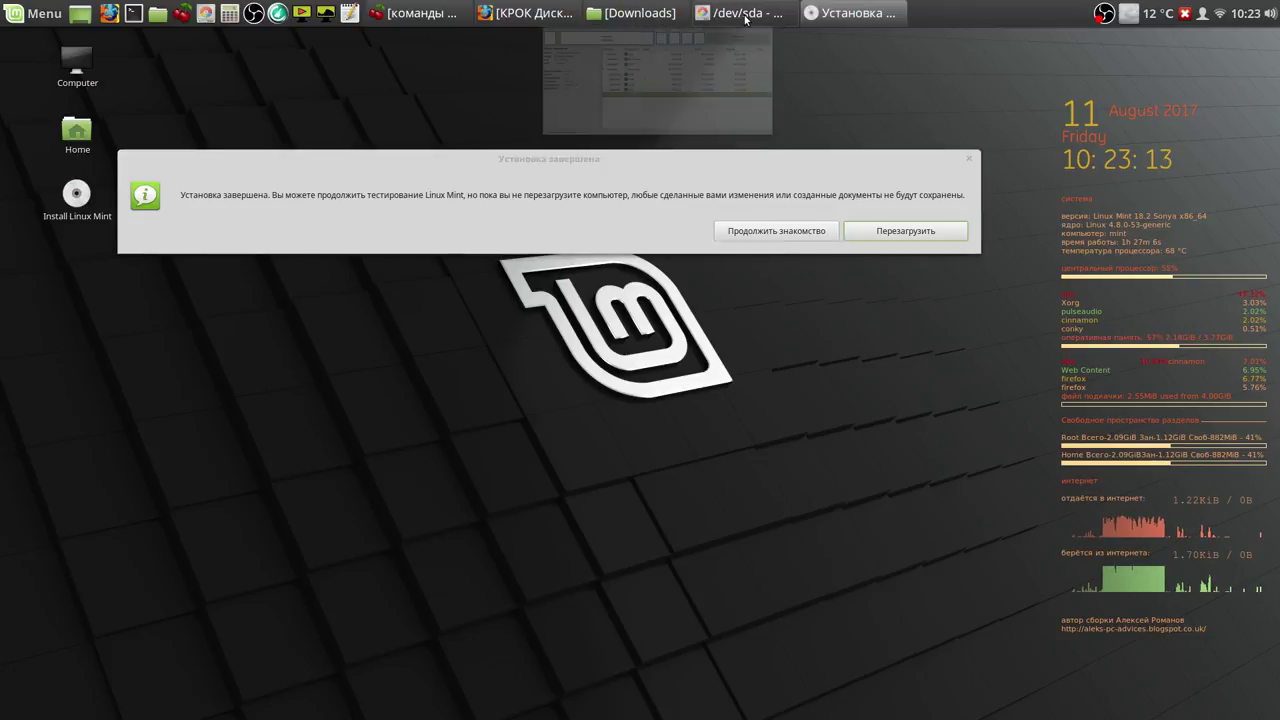
{"action": "left_click_drag", "start_coordinate": [884, 161], "coordinate": [847, 500]}
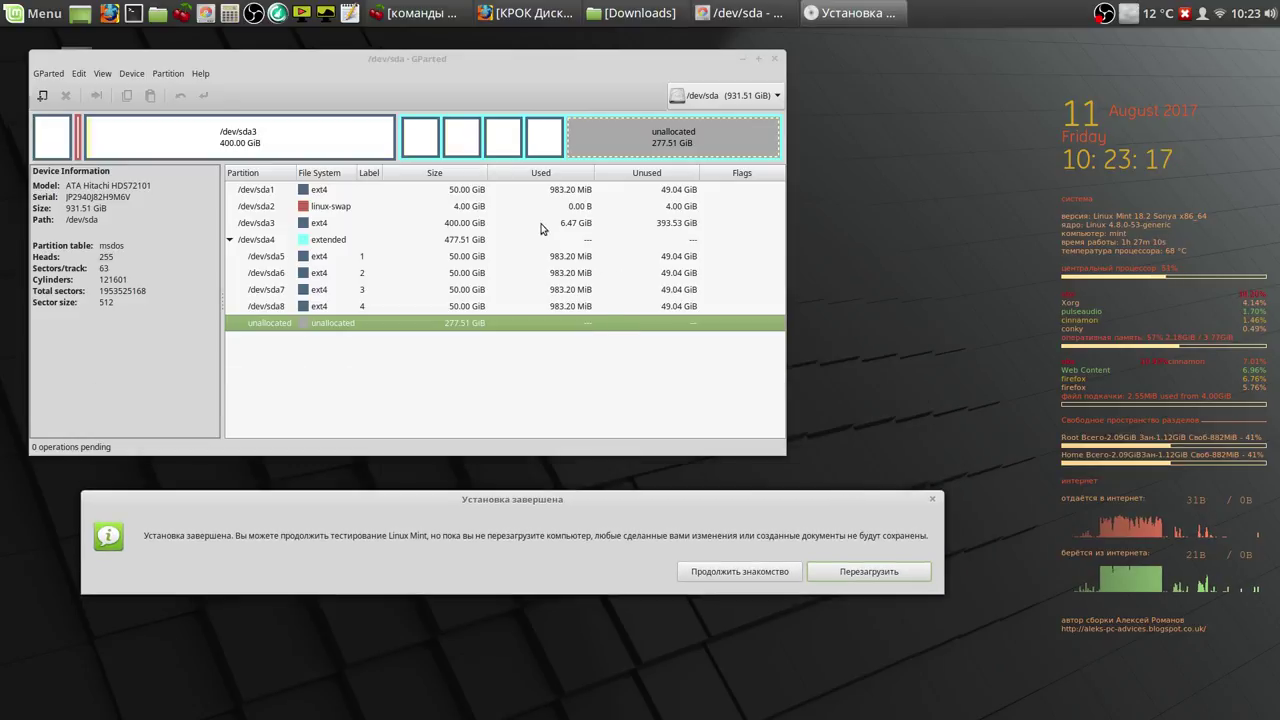
{"action": "left_click", "coordinate": [466, 192]}
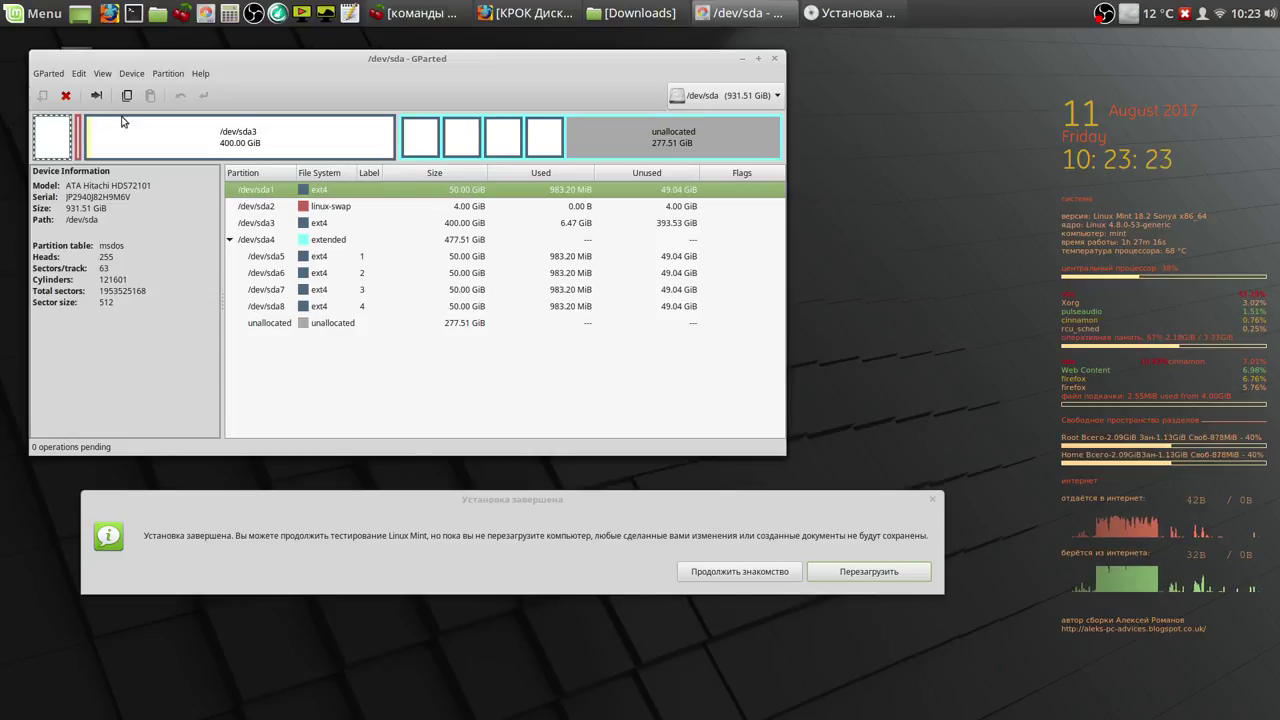
{"action": "left_click", "coordinate": [48, 74]}
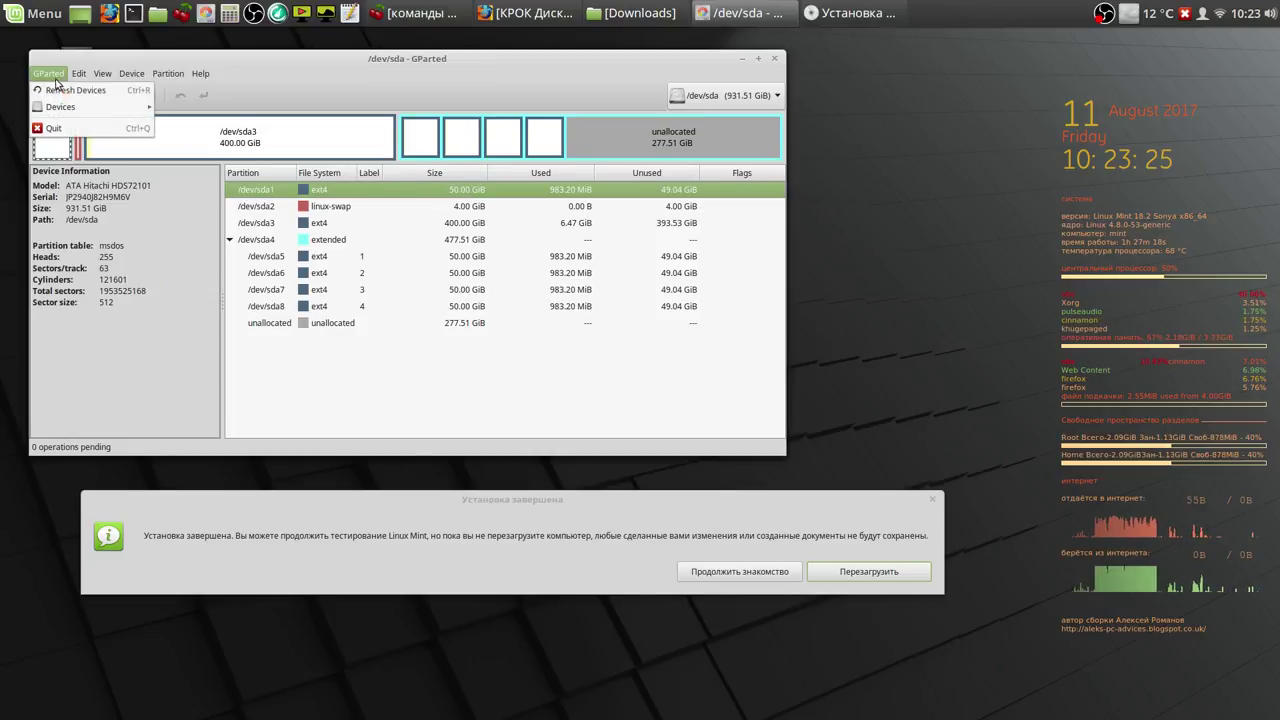
{"action": "left_click", "coordinate": [60, 89]}
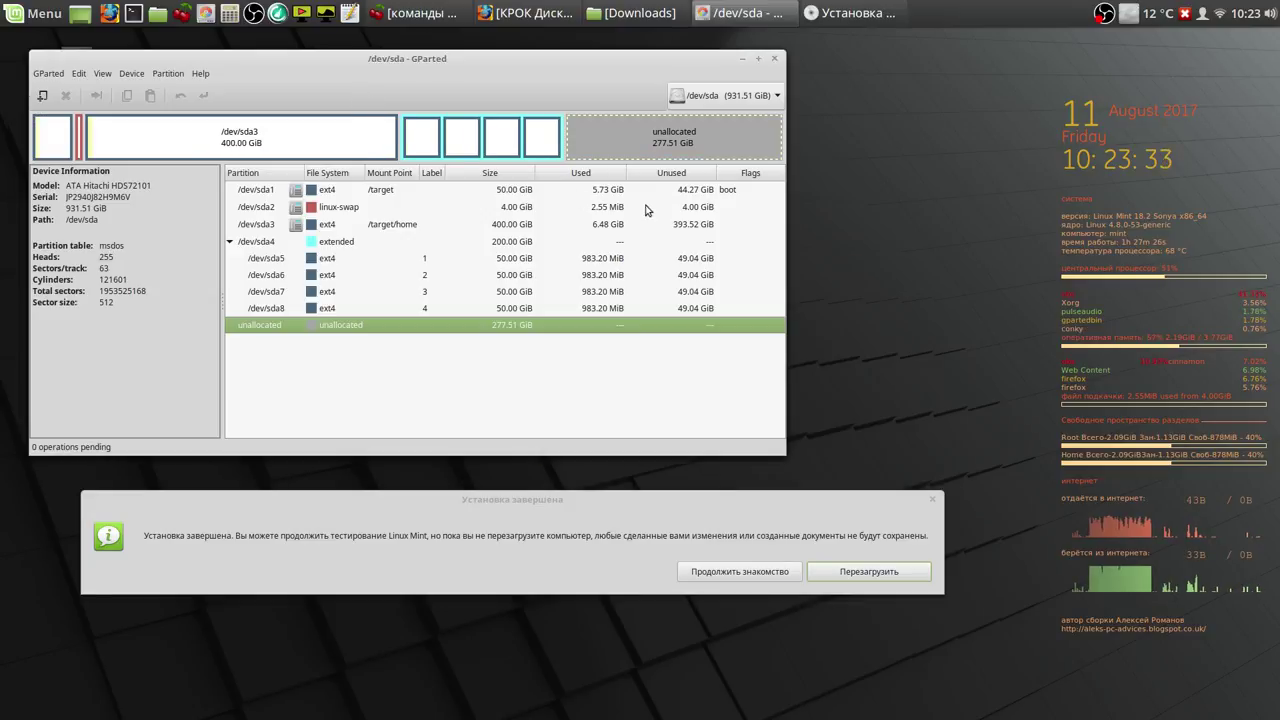
Step: Check the boot flag under Manage Flags for /dev/sda1, then close GParted
{"action": "left_click", "coordinate": [734, 190]}
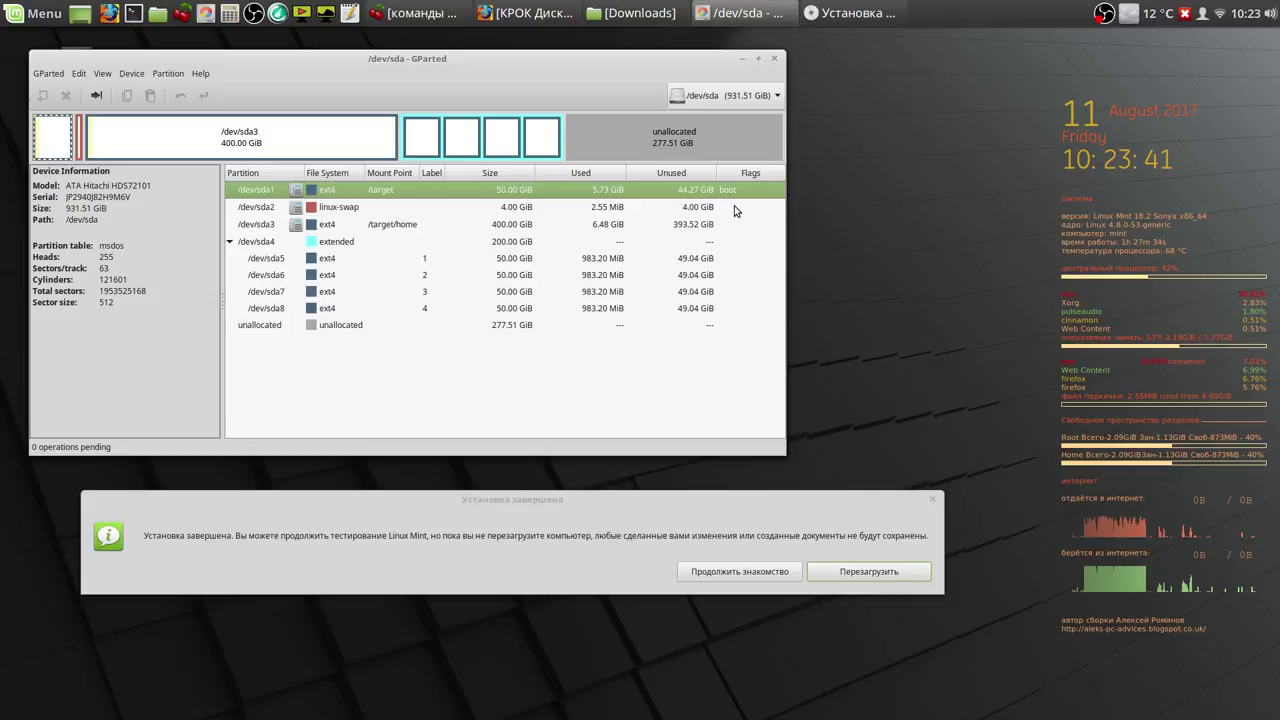
{"action": "right_click", "coordinate": [596, 193]}
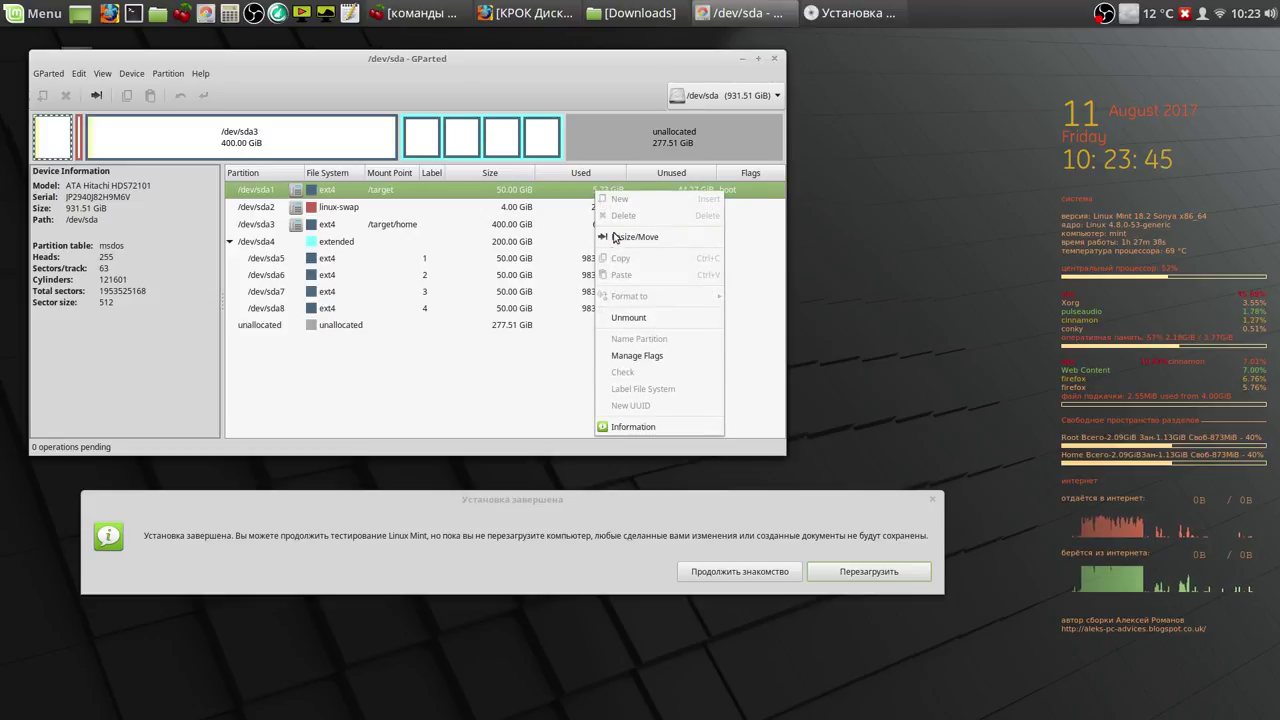
{"action": "left_click", "coordinate": [641, 356]}
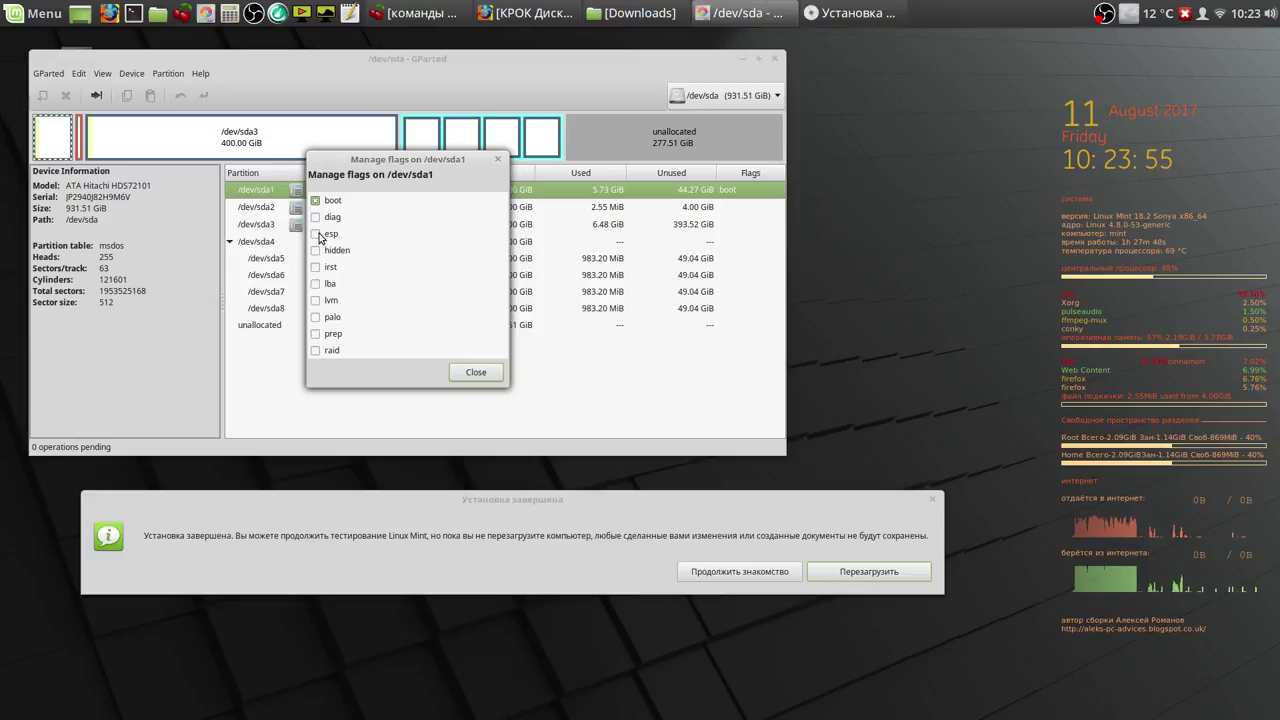
{"action": "left_click", "coordinate": [485, 372]}
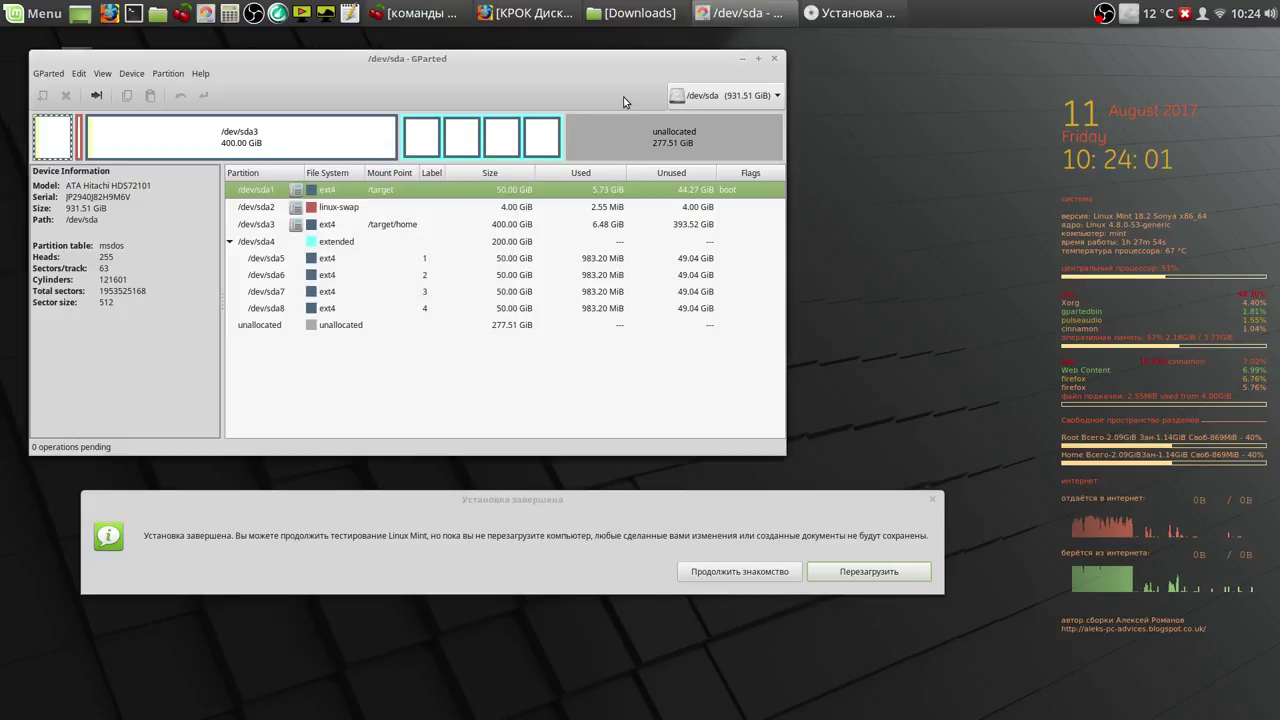
{"action": "left_click", "coordinate": [775, 62]}
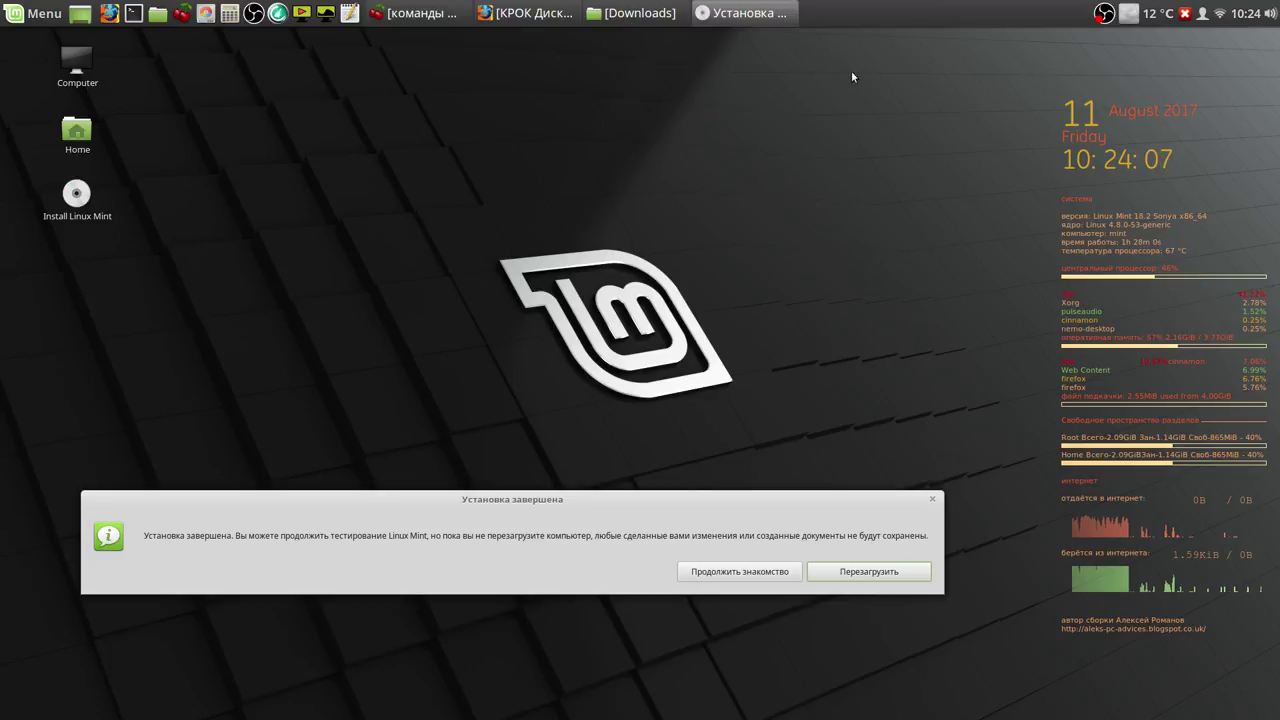
Step: Stop the OBS recording and pick the Cinnamon (по умолчанию) session at login
{"action": "right_click", "coordinate": [1103, 13]}
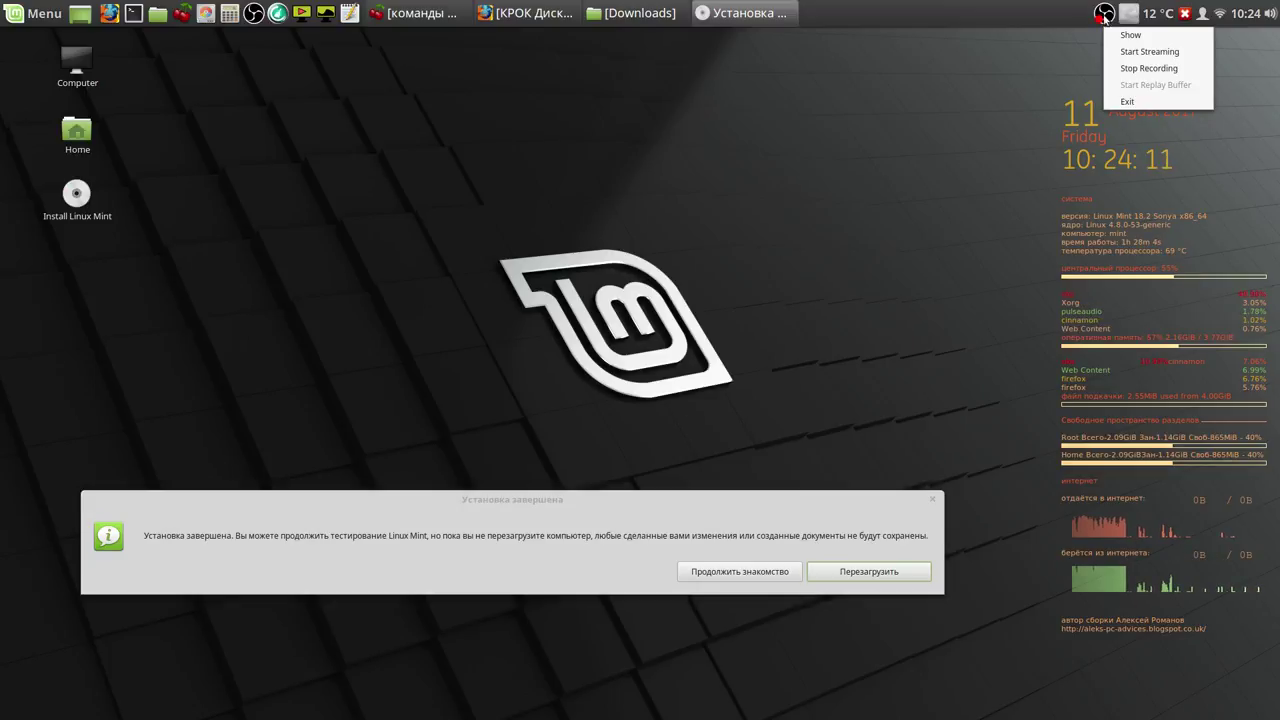
{"action": "left_click", "coordinate": [1149, 68]}
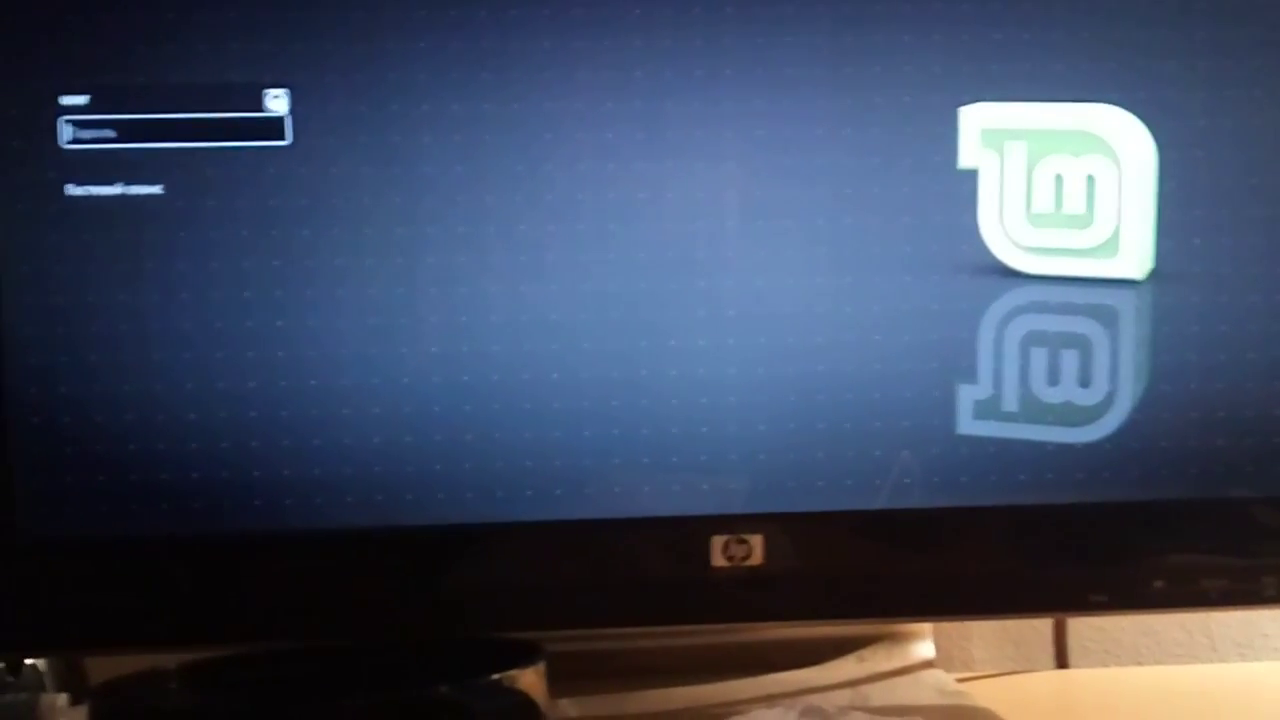
{"action": "left_click", "coordinate": [279, 101]}
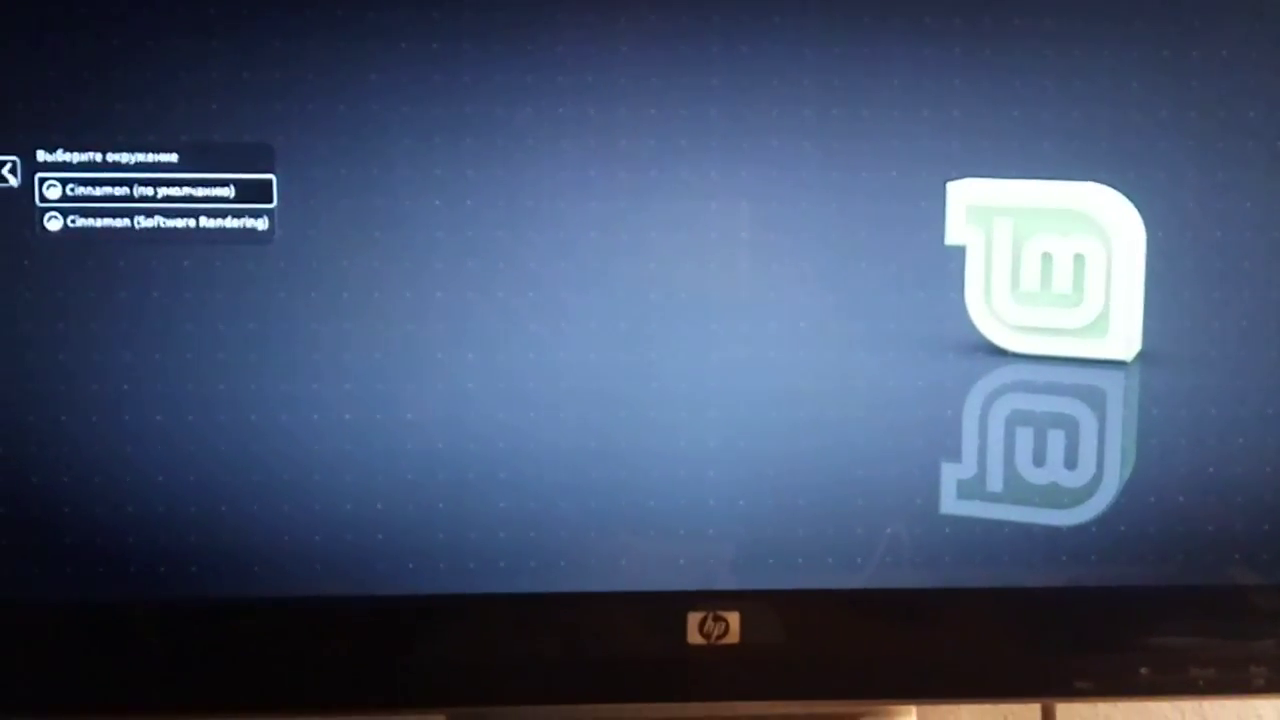
{"action": "left_click", "coordinate": [10, 206]}
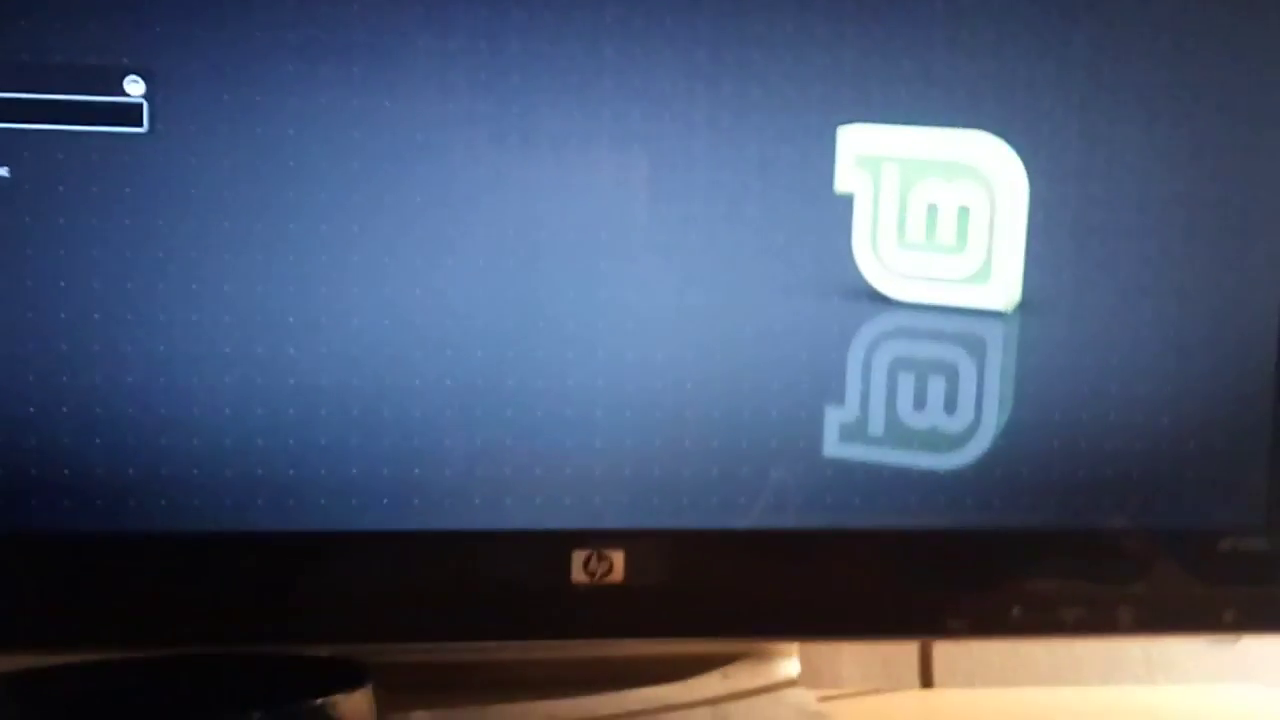
Step: Log in with the account password and start a new OBS recording
{"action": "type", "text": "1"}
{"action": "key", "text": "Return"}
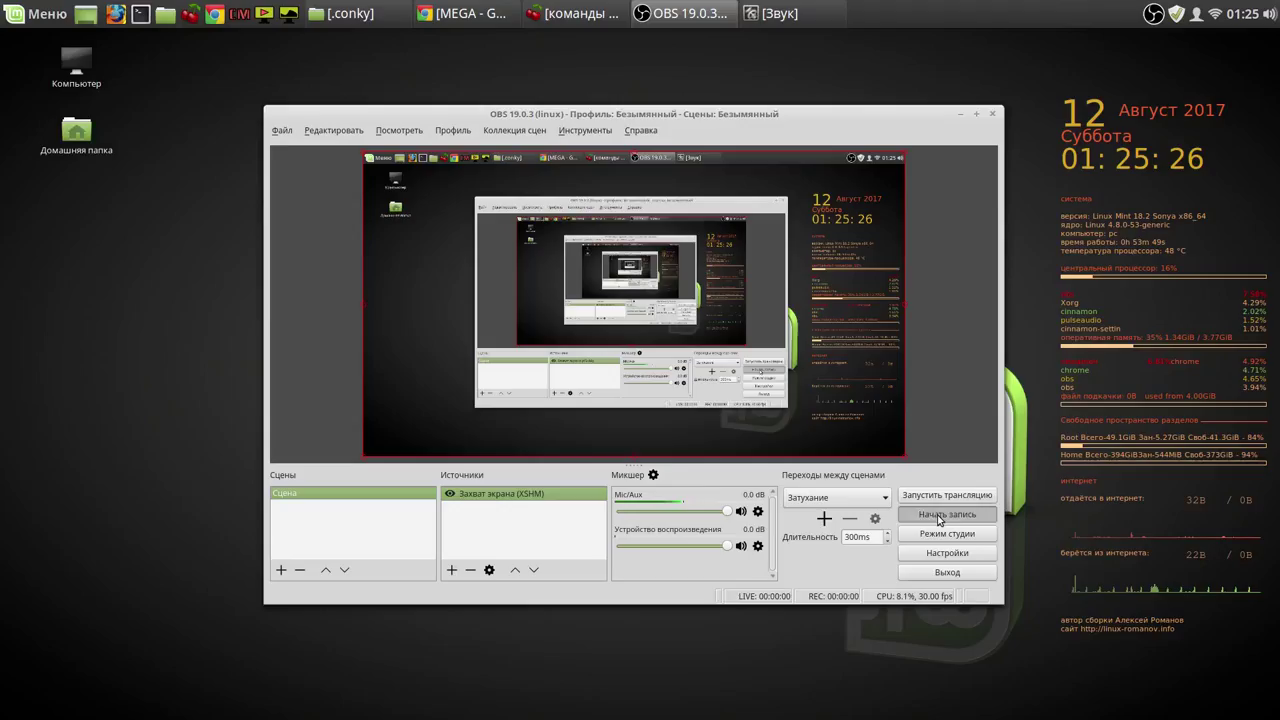
{"action": "left_click", "coordinate": [939, 516]}
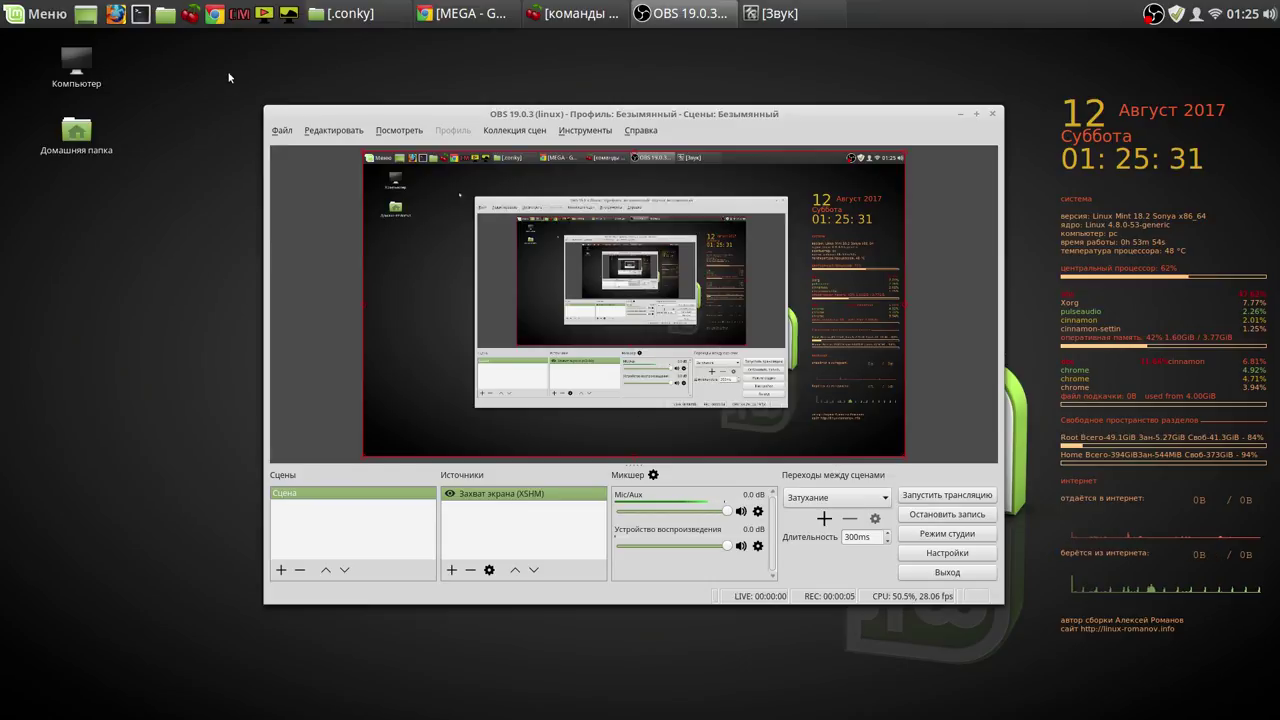
Step: Launch the Variety wallpaper changer from the panel
{"action": "left_click", "coordinate": [278, 18]}
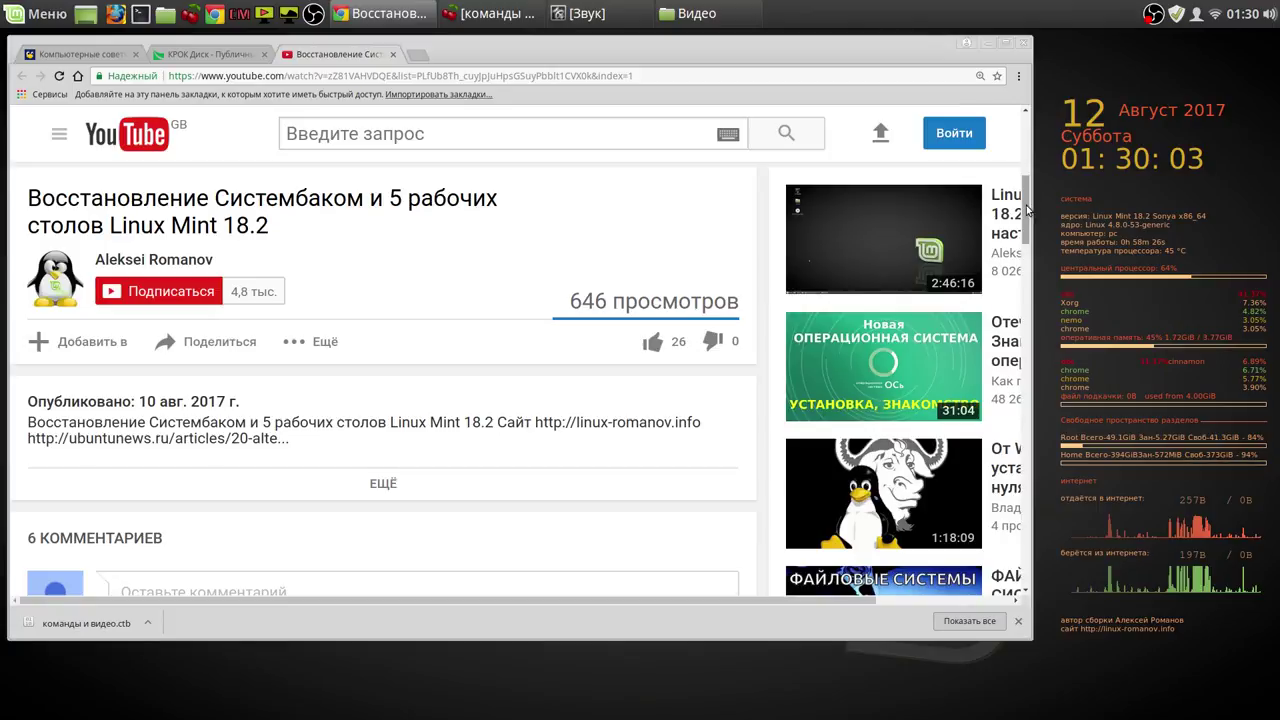
Step: Expand the YouTube comment and briefly select its Device section config text
{"action": "left_click_drag", "start_coordinate": [1025, 212], "coordinate": [1021, 176]}
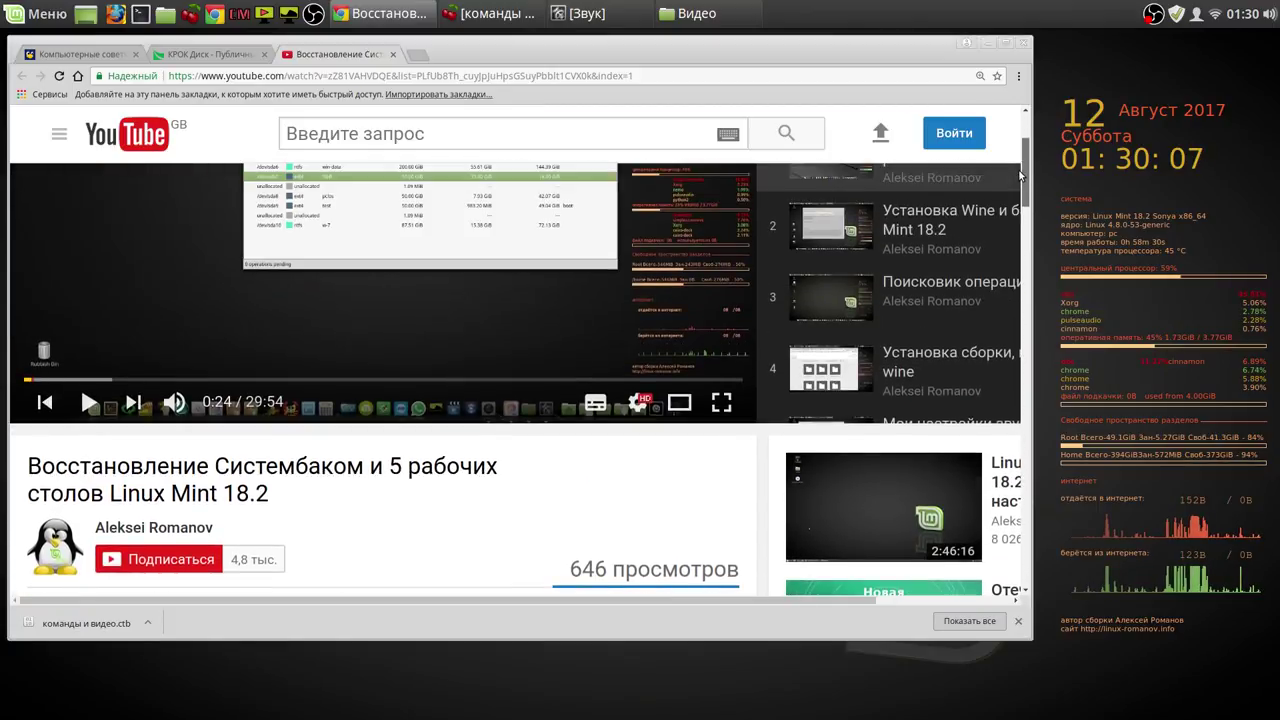
{"action": "left_click_drag", "start_coordinate": [1020, 176], "coordinate": [1021, 291]}
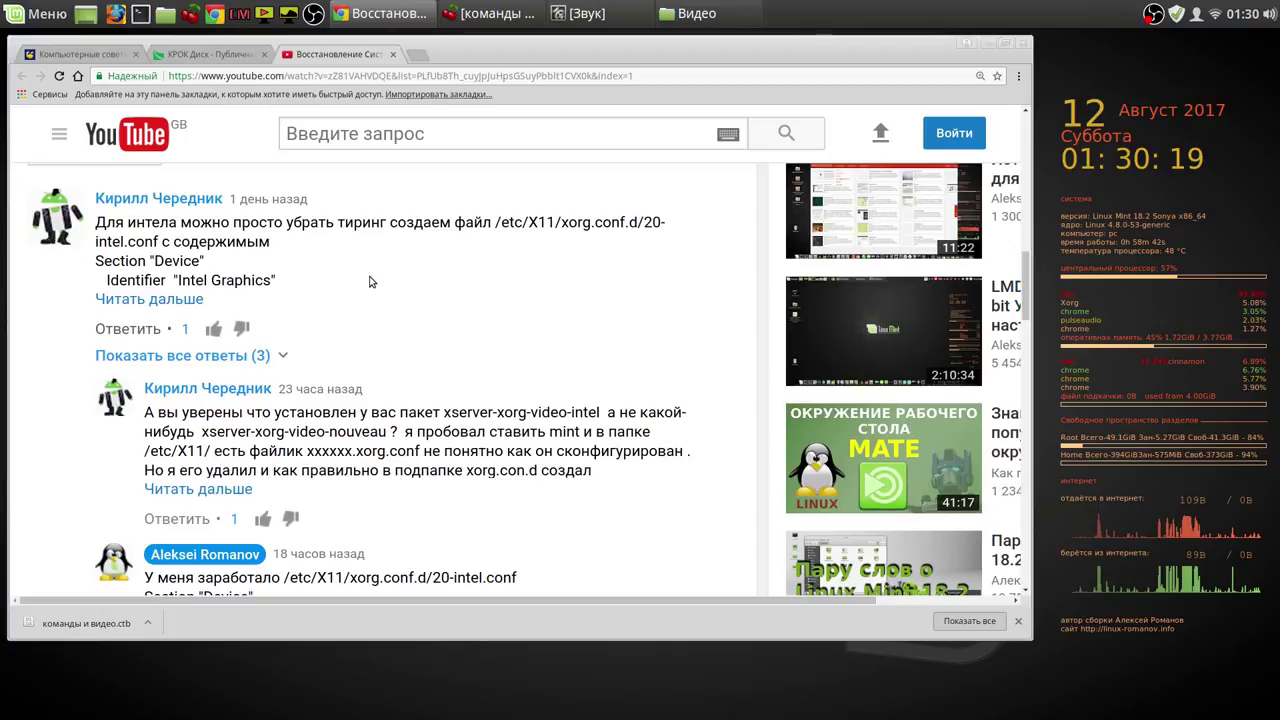
{"action": "left_click", "coordinate": [149, 298]}
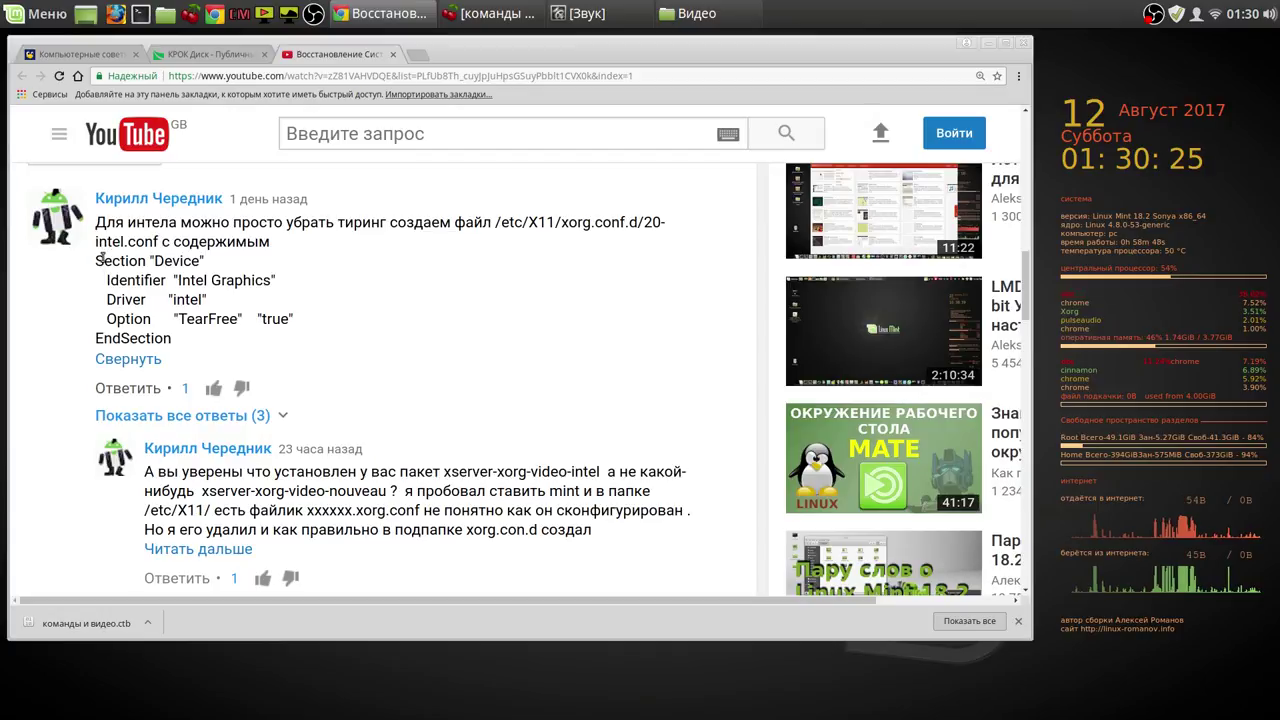
{"action": "left_click_drag", "start_coordinate": [96, 258], "coordinate": [178, 343]}
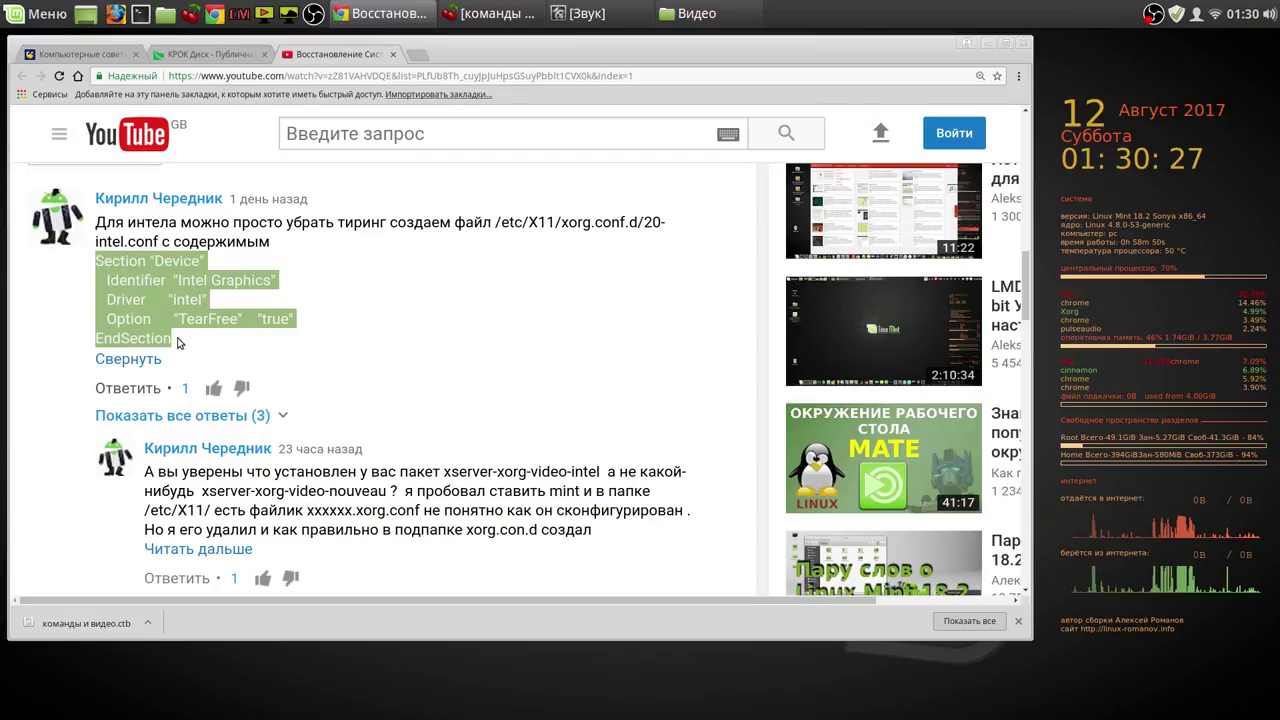
{"action": "scroll", "coordinate": [460, 349], "scroll_direction": "down", "scroll_amount": 2}
{"action": "left_click", "coordinate": [452, 348]}
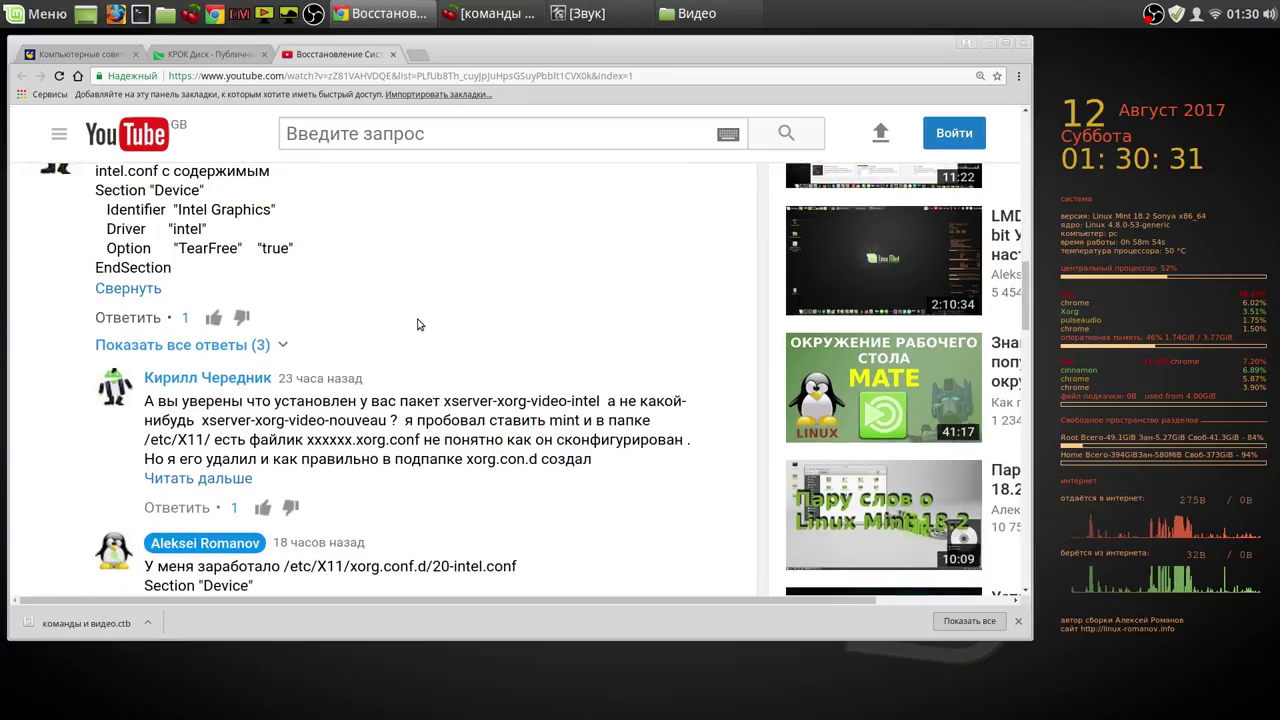
Step: Expand the full 20-intel.conf comment, review the AccelMethod line, then go to KROK Disk
{"action": "scroll", "coordinate": [418, 324], "scroll_direction": "down", "scroll_amount": 2}
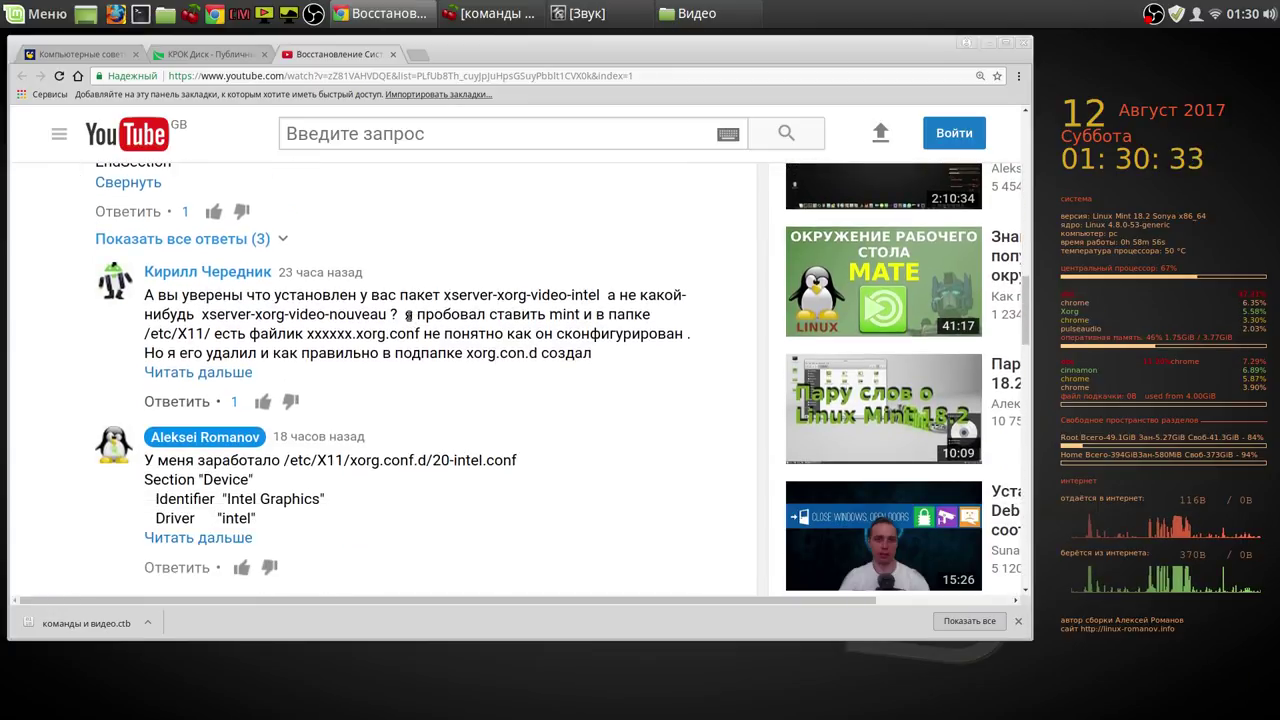
{"action": "scroll", "coordinate": [383, 324], "scroll_direction": "down", "scroll_amount": 3}
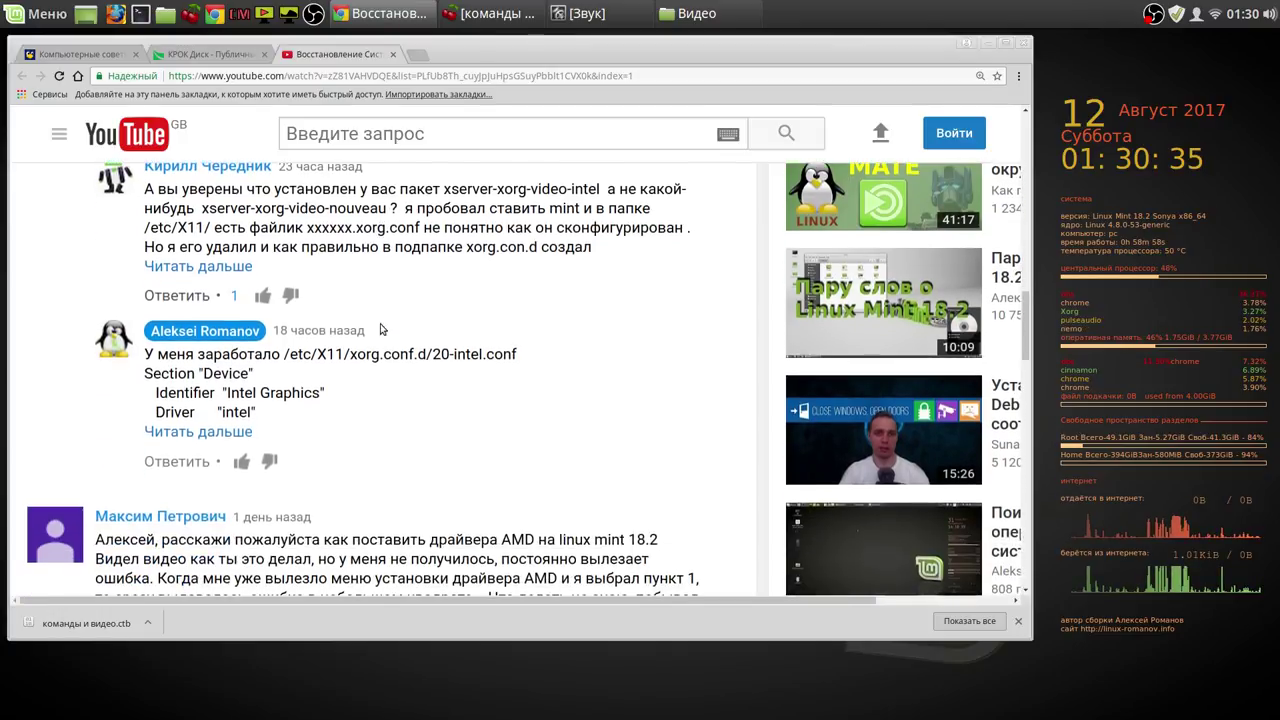
{"action": "left_click", "coordinate": [224, 397]}
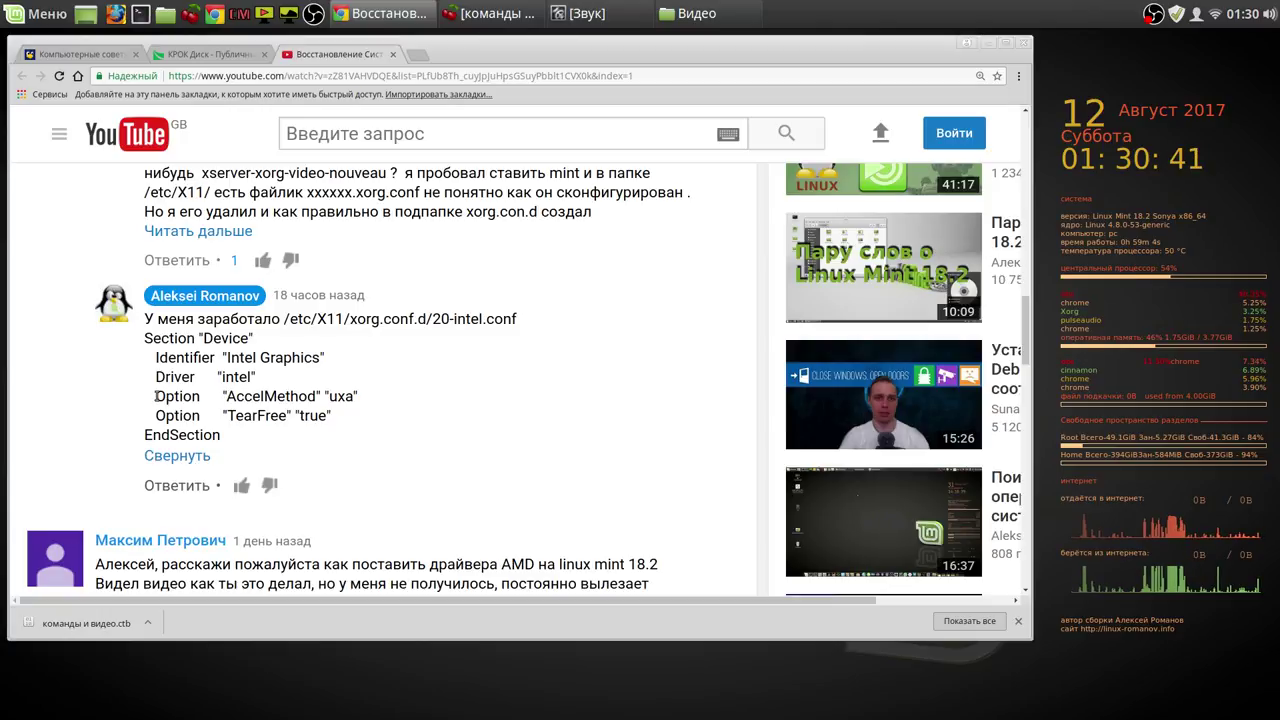
{"action": "left_click_drag", "start_coordinate": [157, 397], "coordinate": [363, 401]}
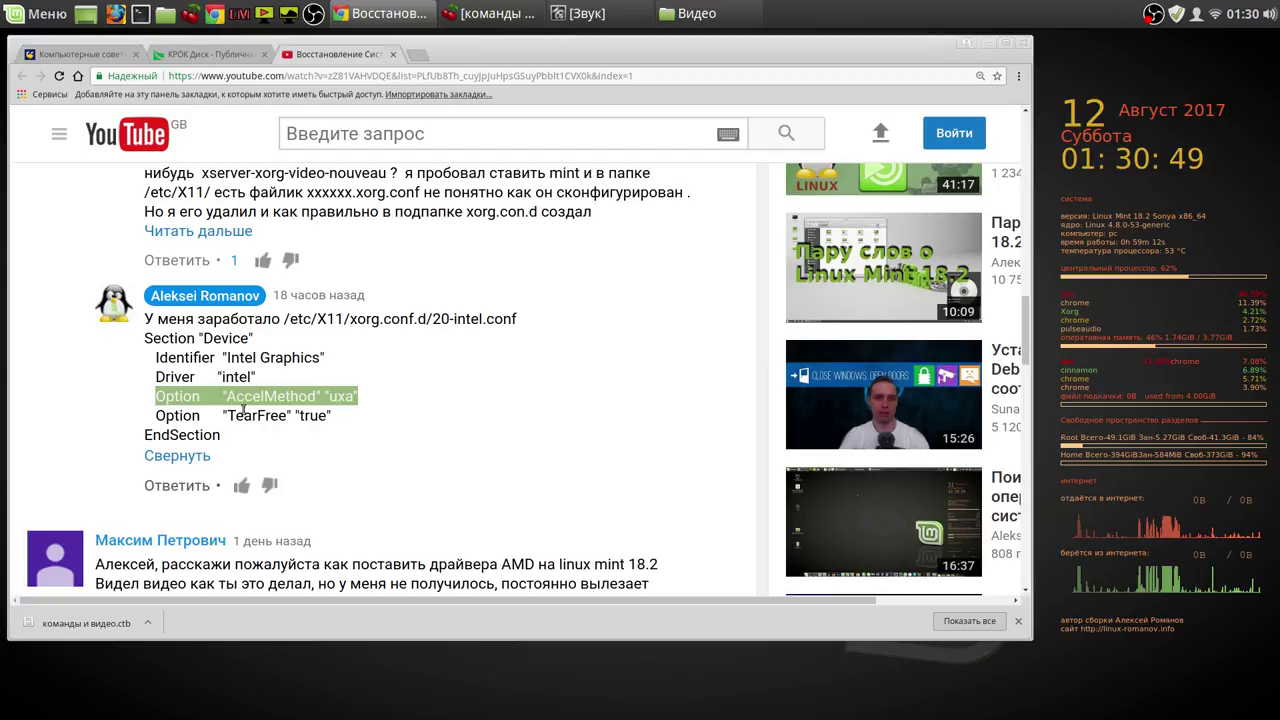
{"action": "left_click", "coordinate": [74, 250]}
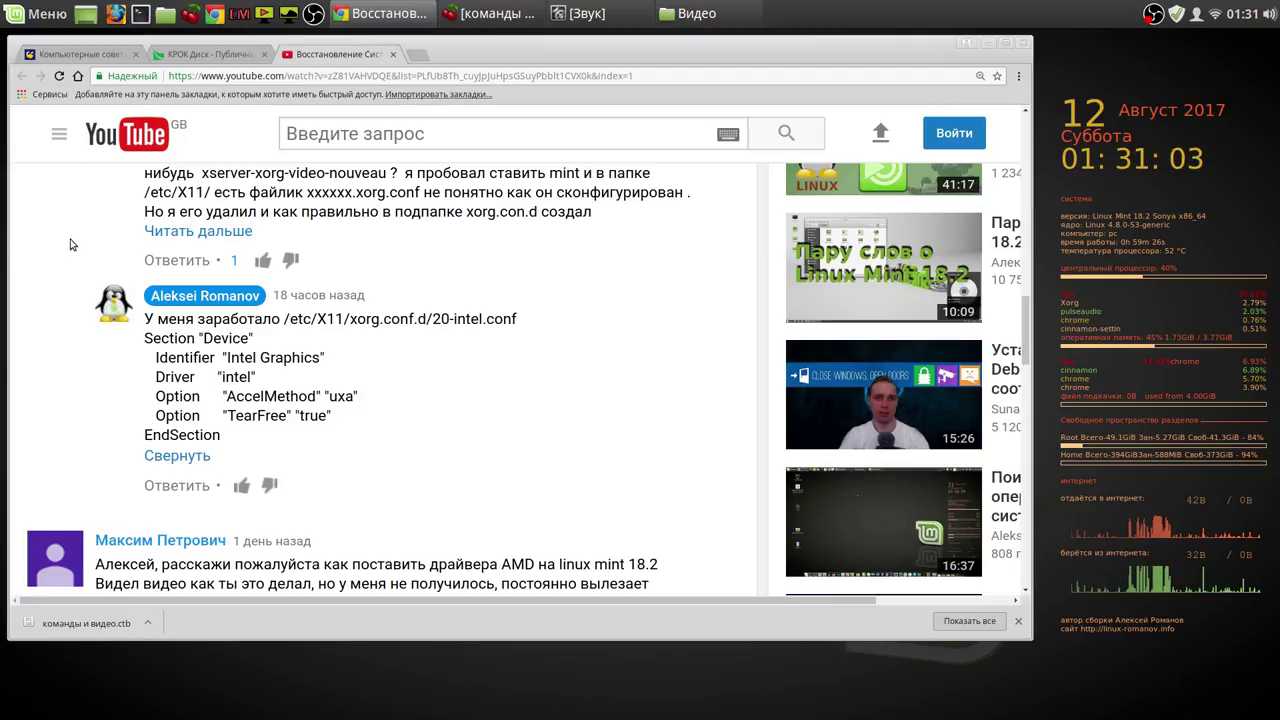
{"action": "left_click", "coordinate": [217, 60]}
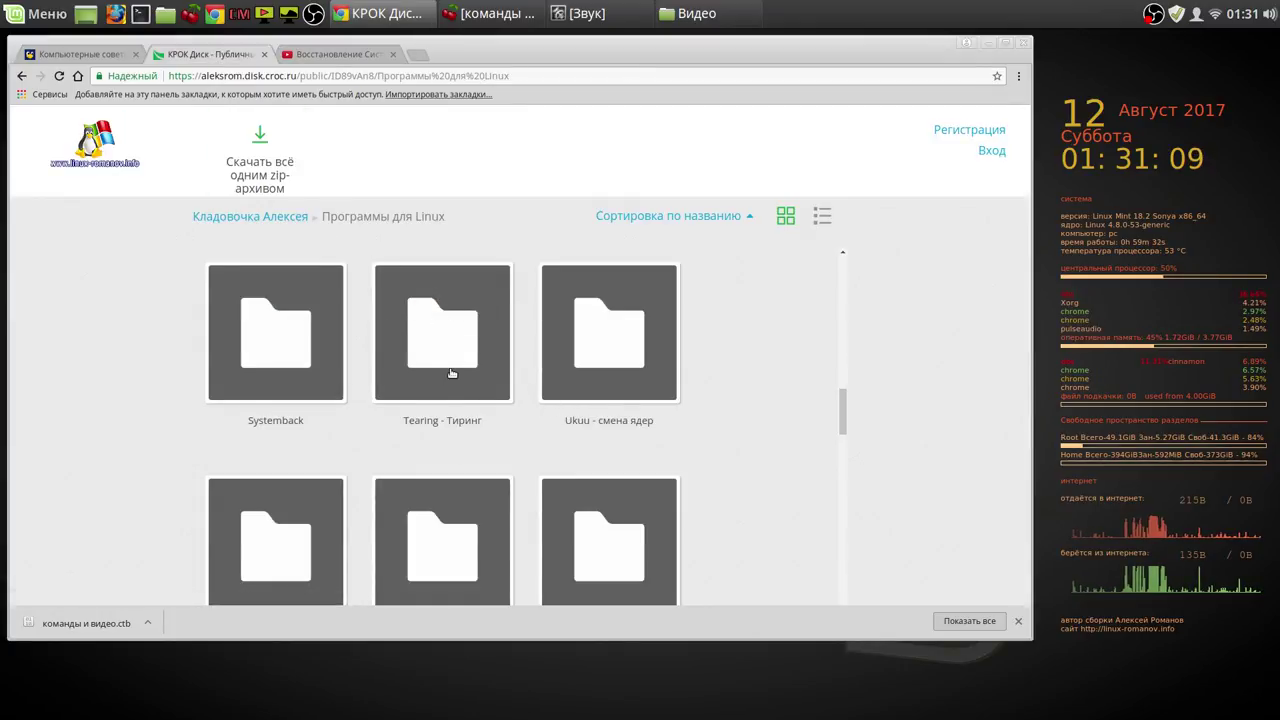
Step: Open the 'Tearing - Тиринг' folder on KROK Disk and minimise Chrome
{"action": "left_click", "coordinate": [449, 350]}
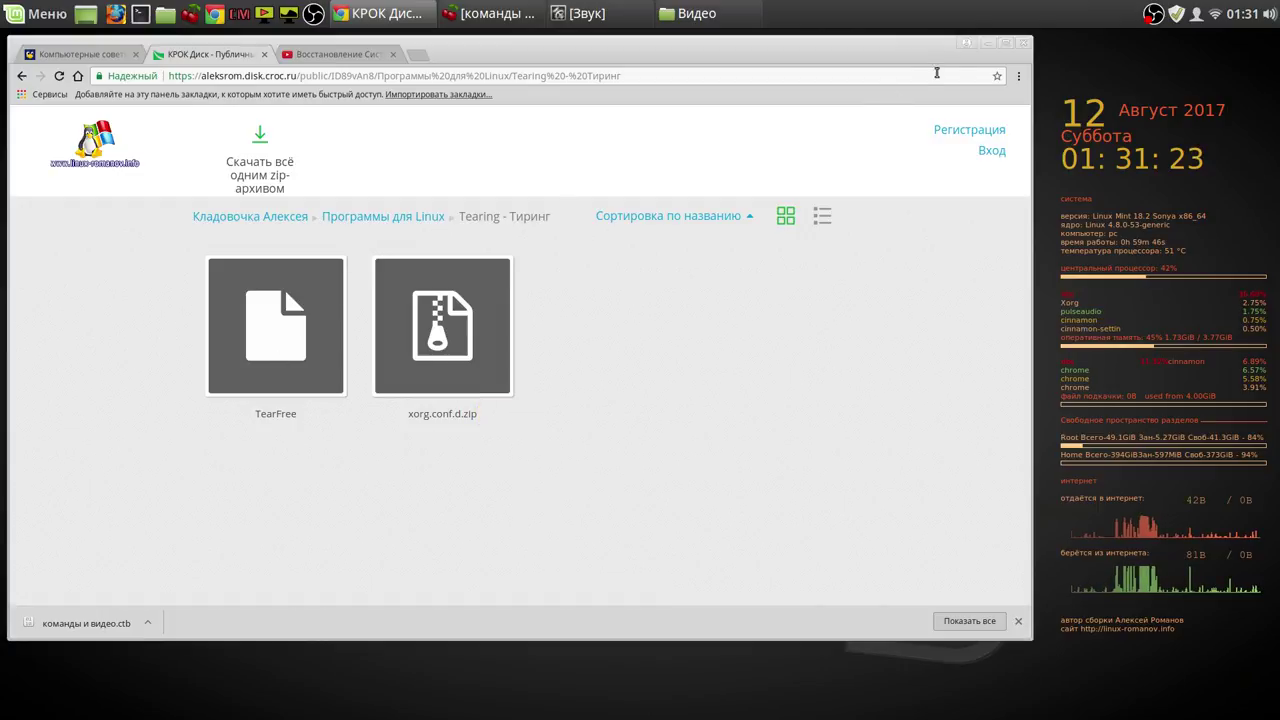
{"action": "left_click", "coordinate": [988, 47]}
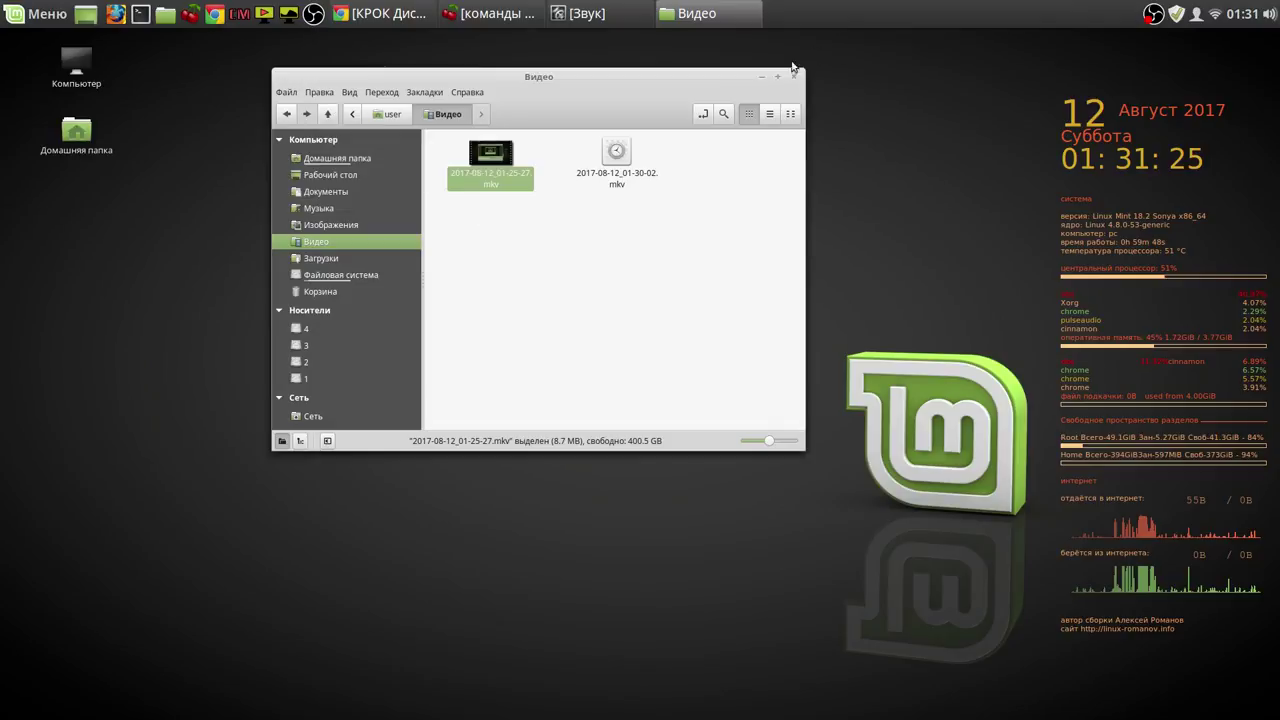
Step: Open TearFree from Downloads in Xed and select its config path line
{"action": "left_click", "coordinate": [320, 260]}
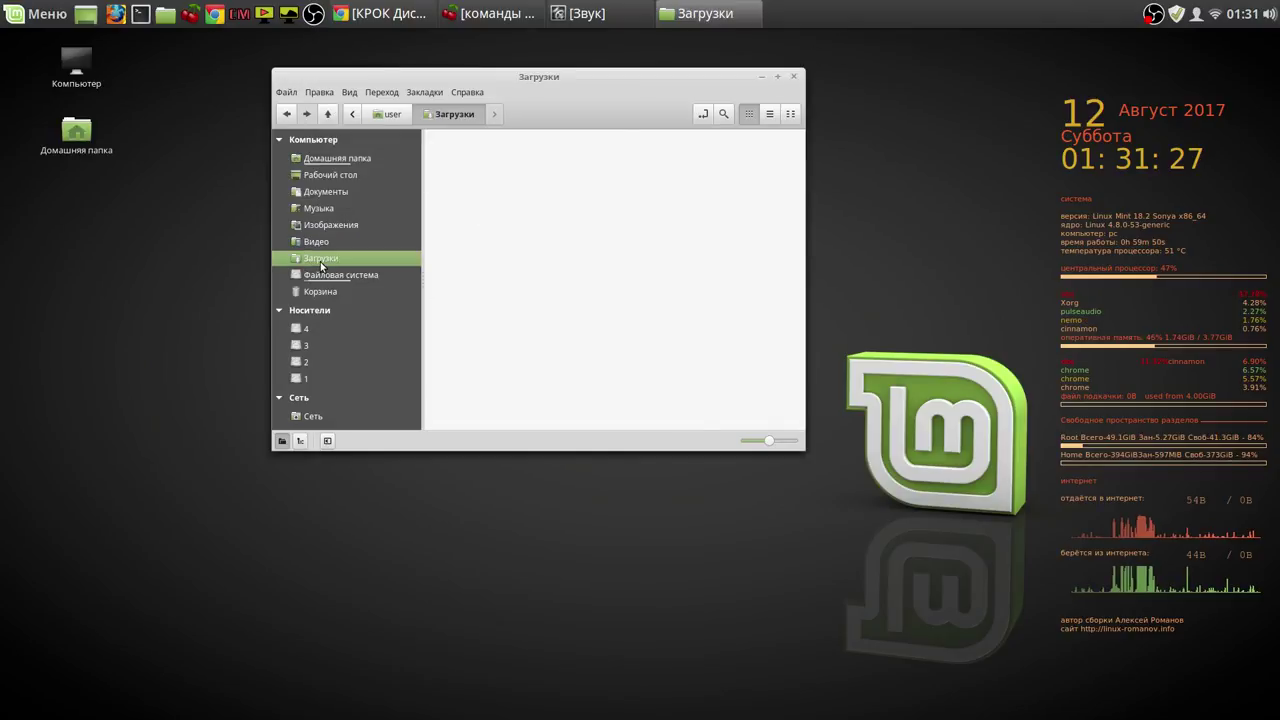
{"action": "double_click", "coordinate": [612, 158]}
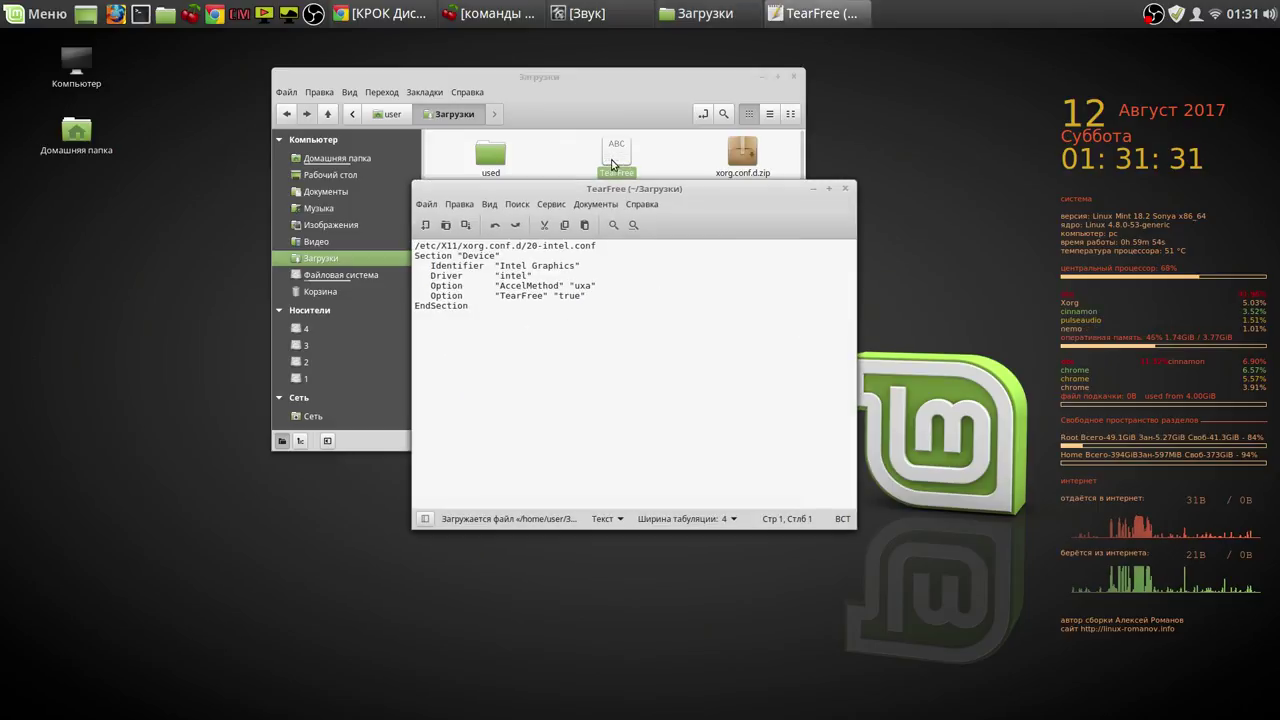
{"action": "left_click_drag", "start_coordinate": [722, 182], "coordinate": [478, 249]}
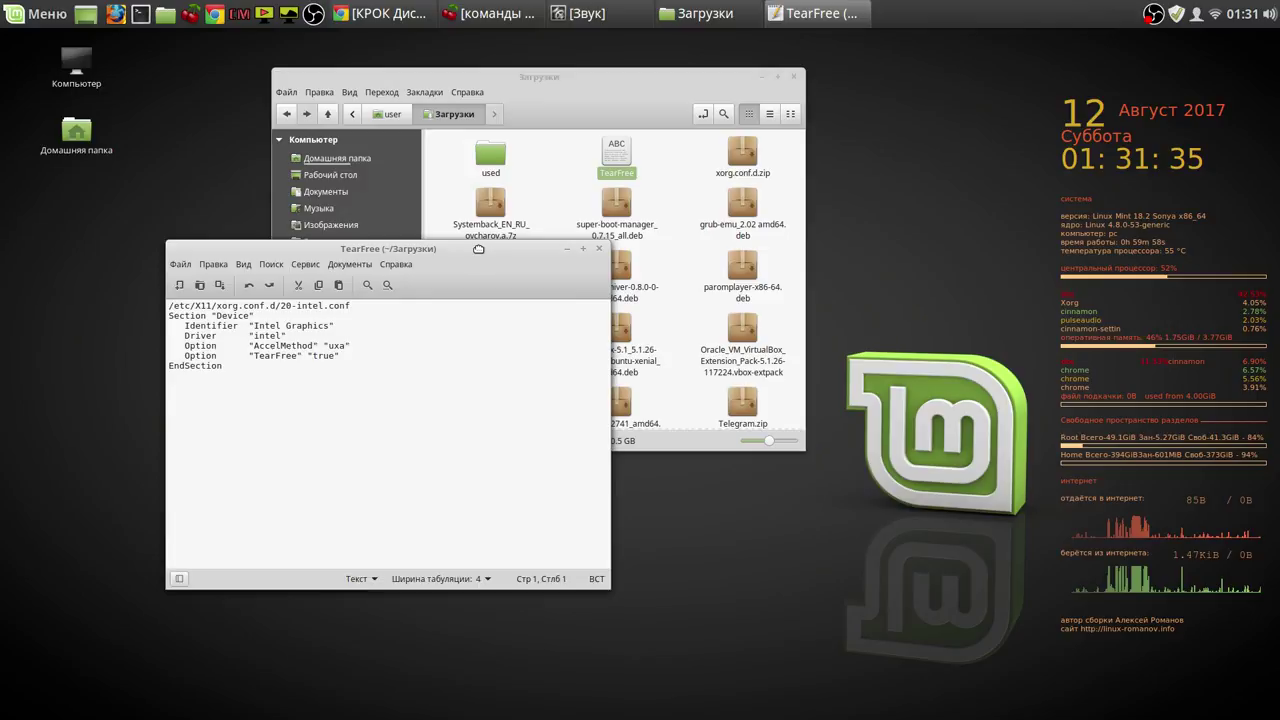
{"action": "left_click_drag", "start_coordinate": [329, 310], "coordinate": [158, 305]}
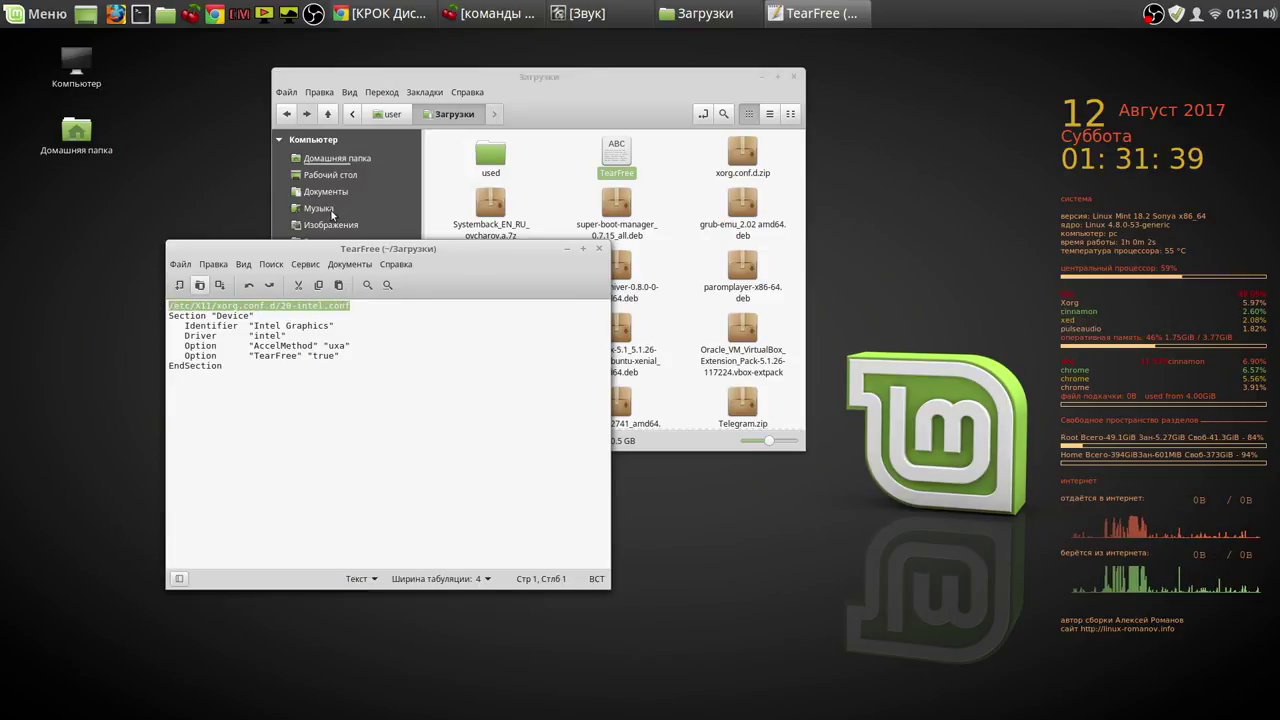
Step: Move Nemo right beside the Xed window and select xorg.conf.d.zip
{"action": "left_click", "coordinate": [664, 79]}
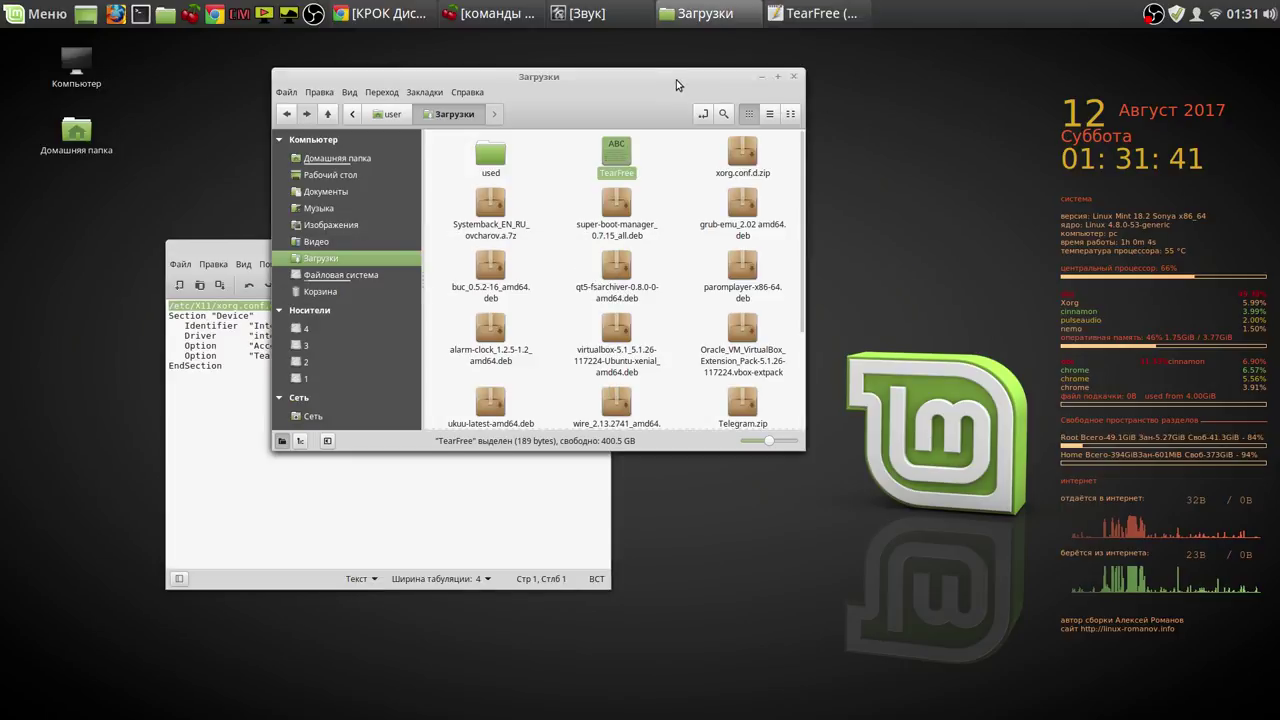
{"action": "left_click_drag", "start_coordinate": [676, 79], "coordinate": [1004, 88]}
{"action": "left_click_drag", "start_coordinate": [499, 252], "coordinate": [408, 221]}
{"action": "left_click", "coordinate": [1070, 165]}
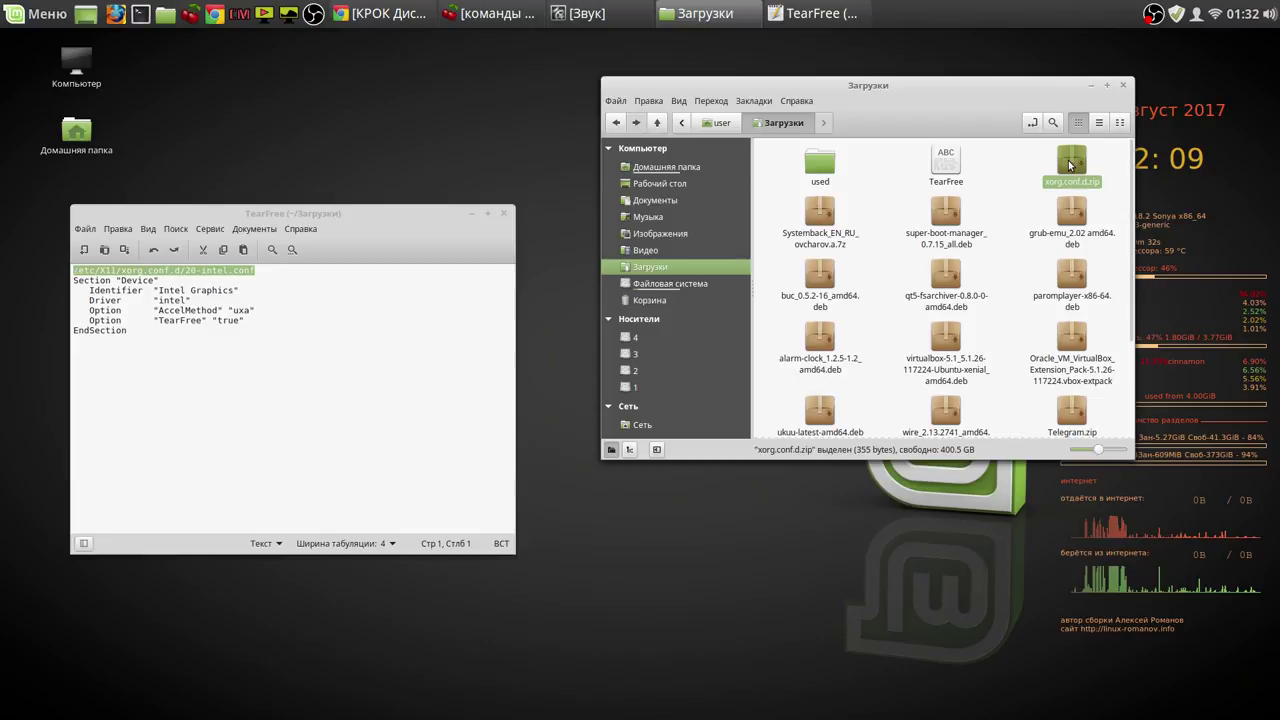
Step: Extract xorg.conf.d.zip here and copy the resulting xorg.conf.d folder
{"action": "right_click", "coordinate": [1070, 165]}
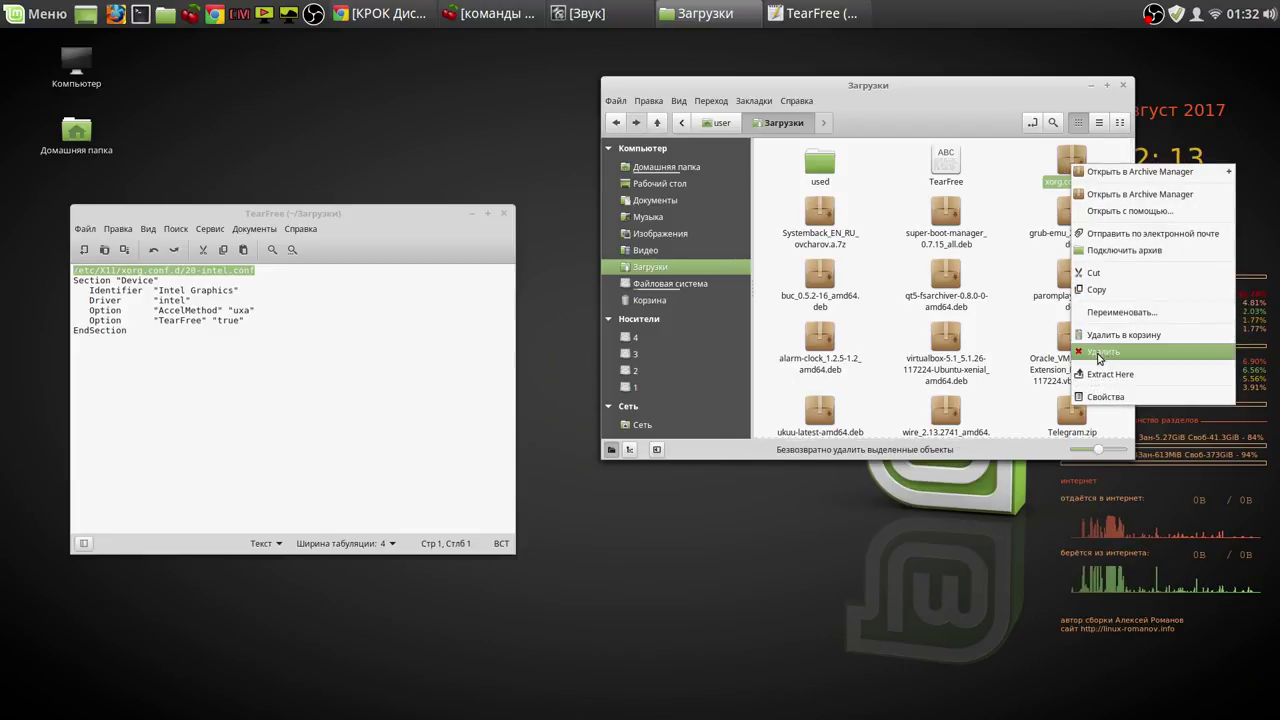
{"action": "left_click", "coordinate": [1098, 374]}
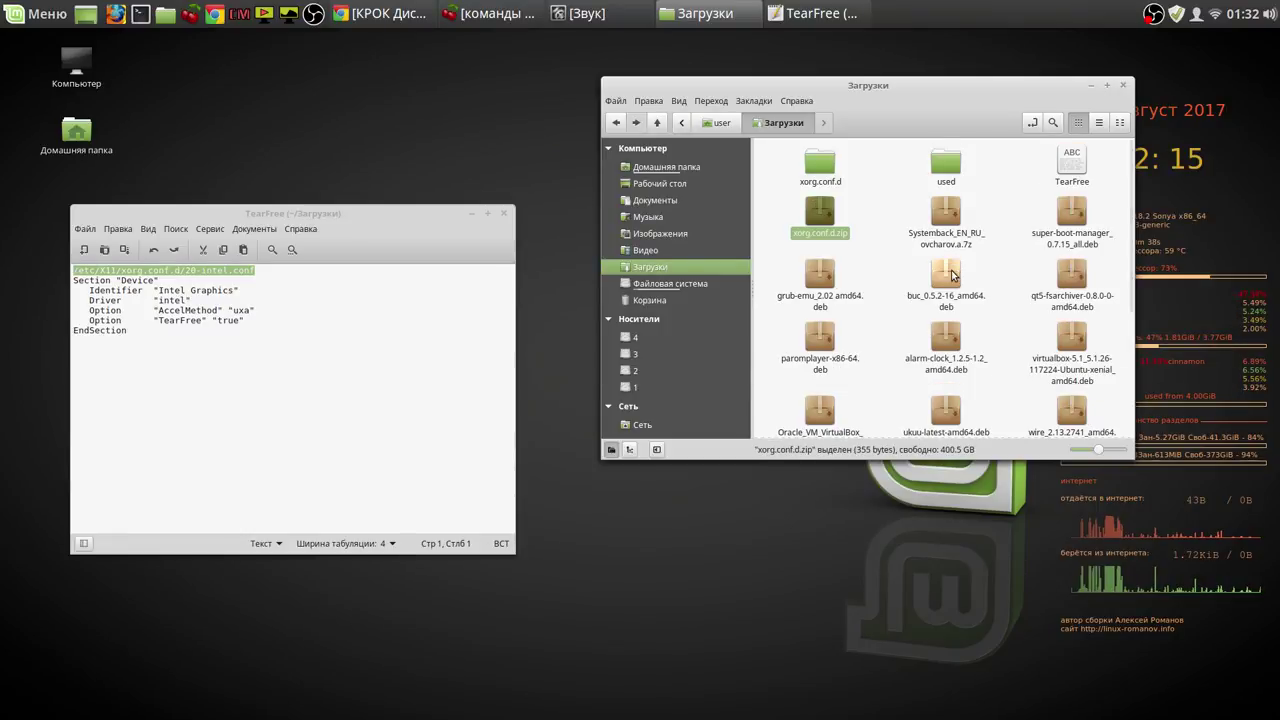
{"action": "left_click", "coordinate": [822, 168]}
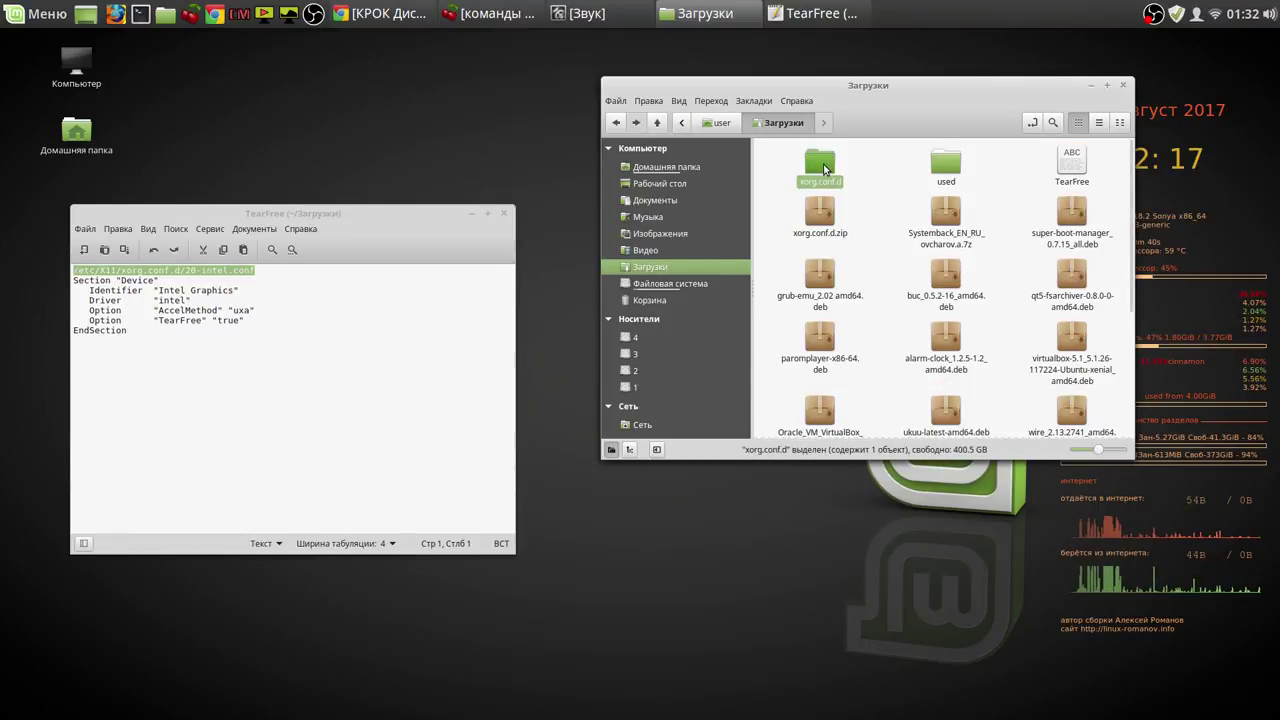
{"action": "right_click", "coordinate": [824, 170]}
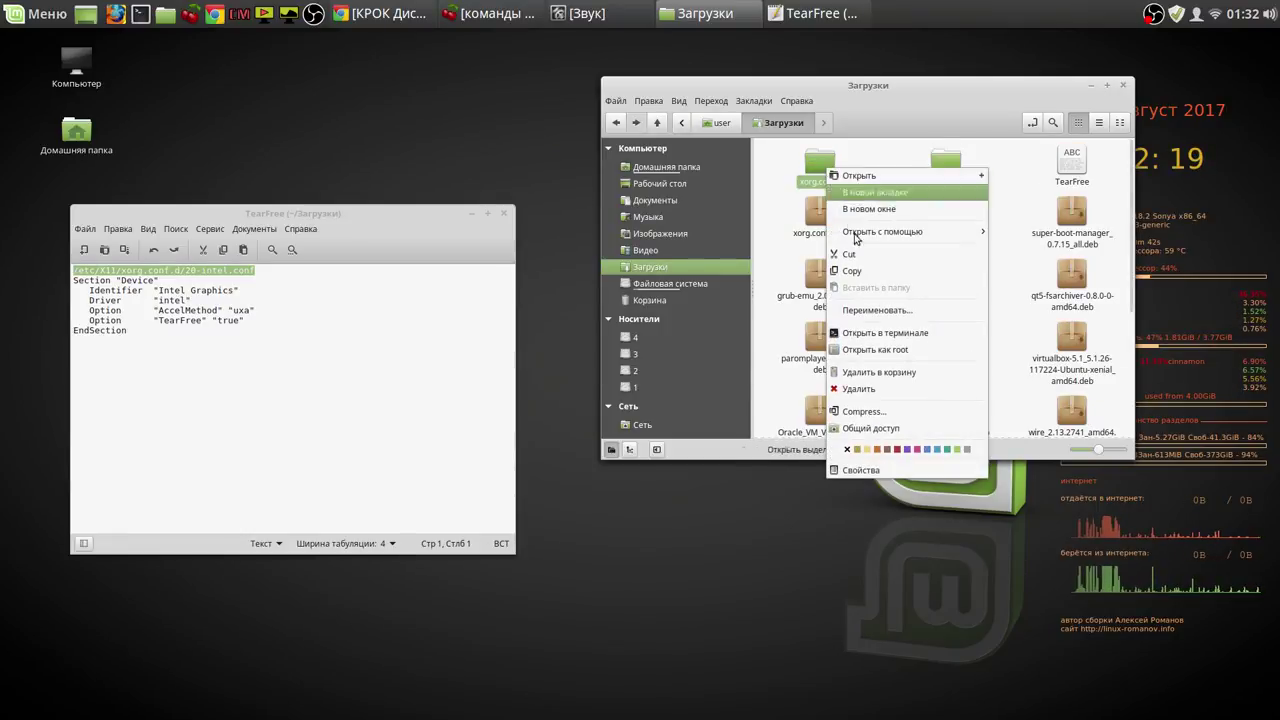
{"action": "left_click", "coordinate": [866, 274]}
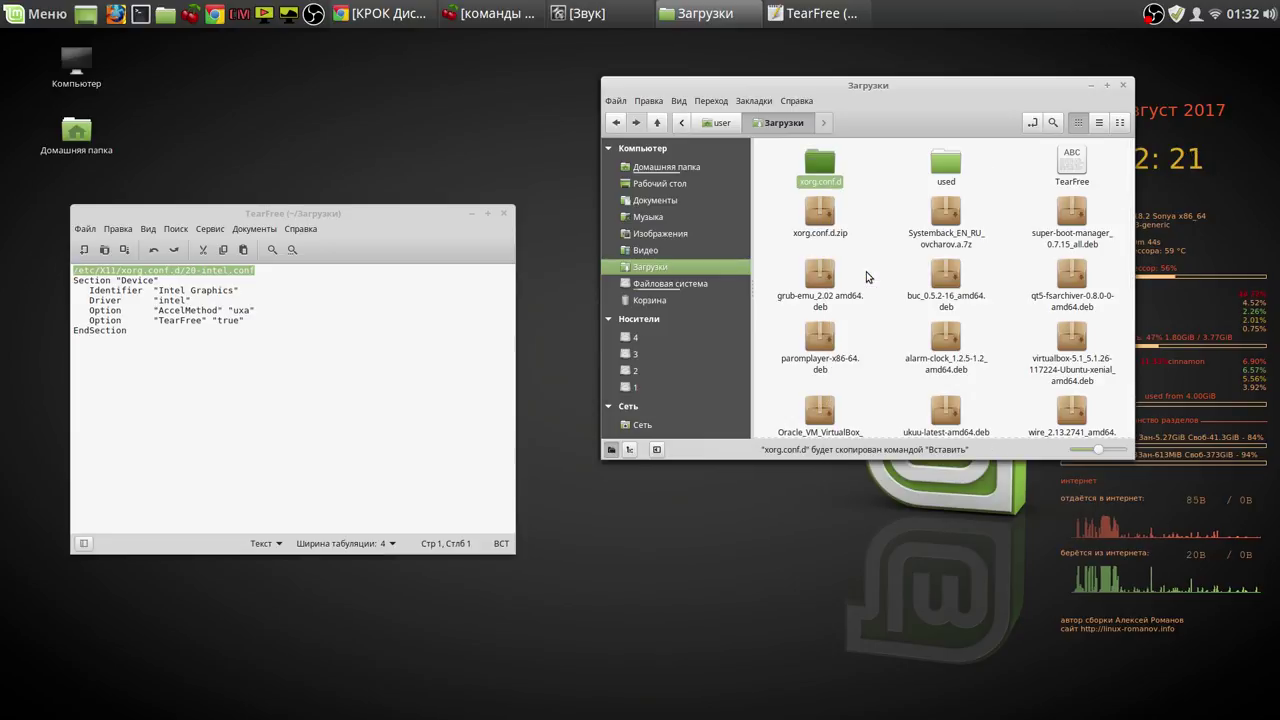
Step: Navigate up to the filesystem root and into /etc/X11
{"action": "left_click", "coordinate": [708, 126]}
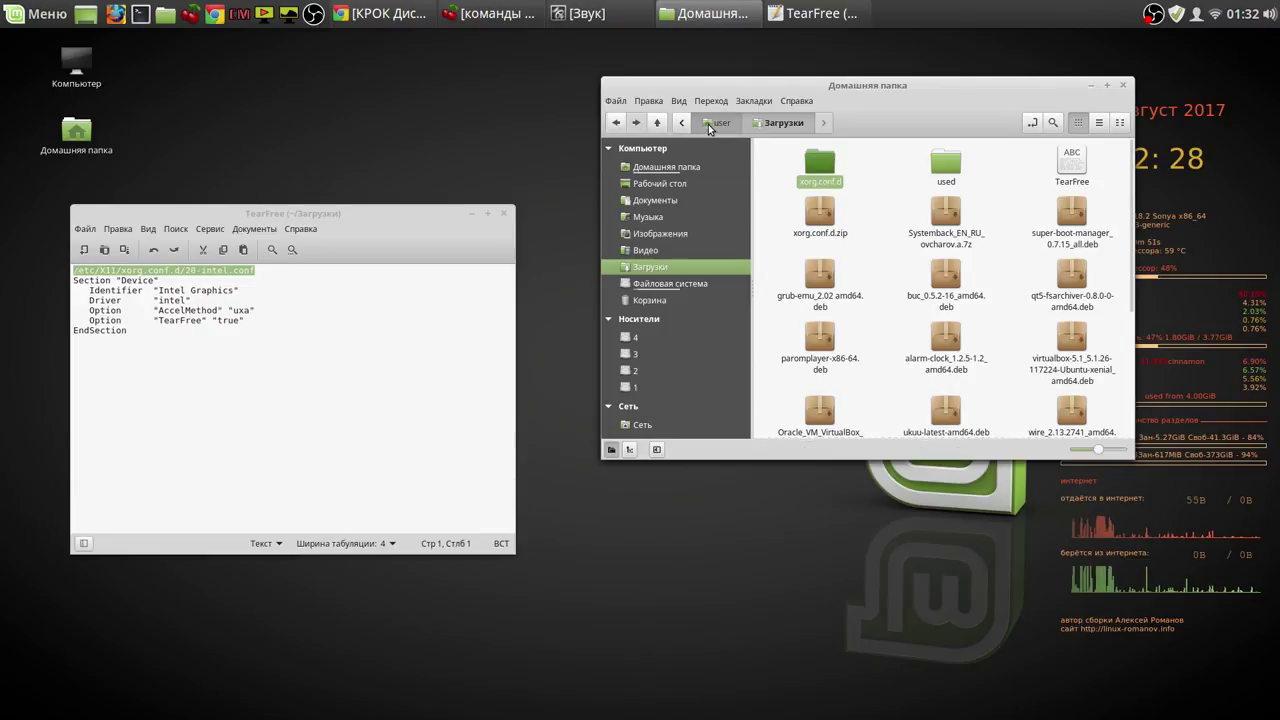
{"action": "left_click", "coordinate": [658, 122]}
{"action": "left_click", "coordinate": [658, 122]}
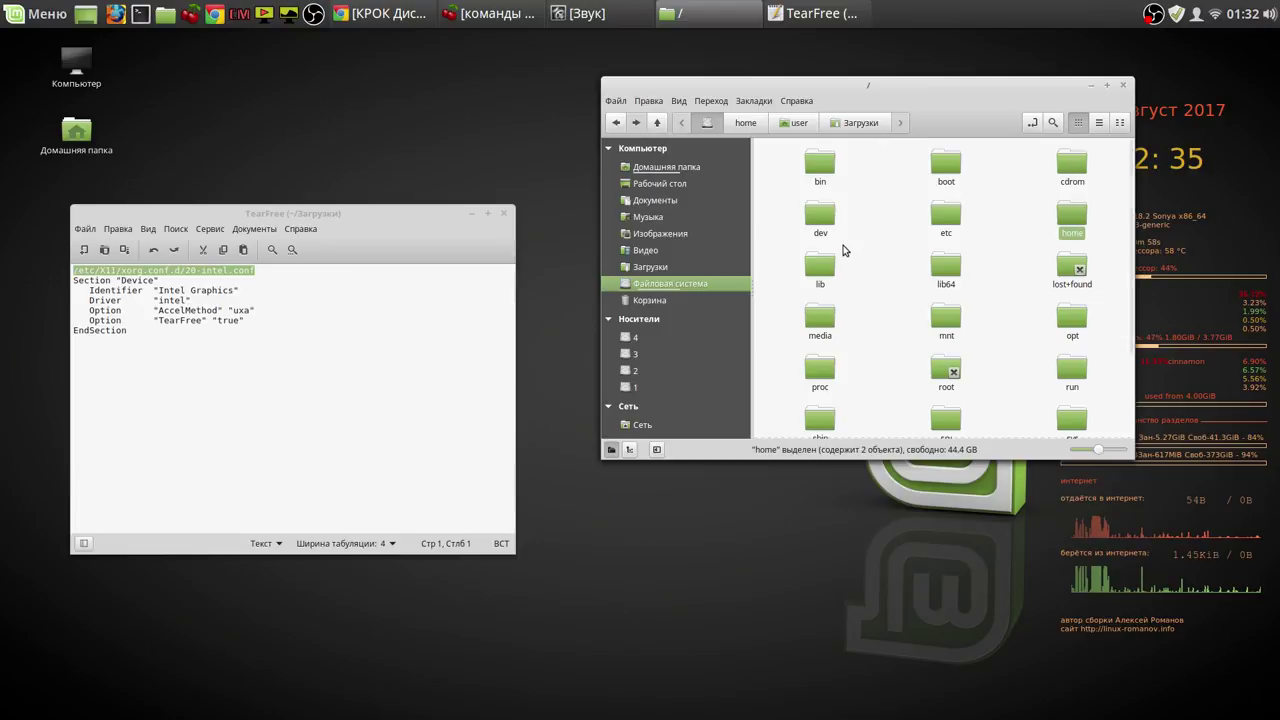
{"action": "double_click", "coordinate": [946, 214]}
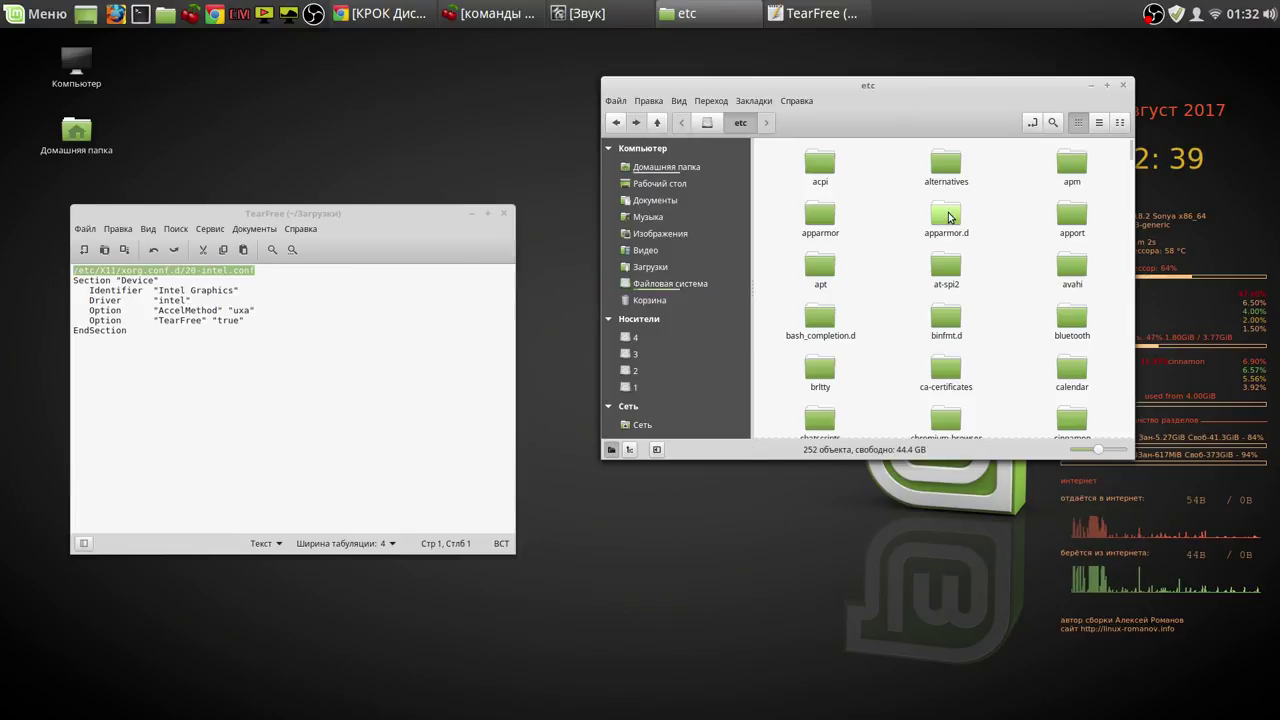
{"action": "left_click", "coordinate": [1128, 257]}
{"action": "left_click_drag", "start_coordinate": [1128, 257], "coordinate": [1140, 335]}
{"action": "left_click_drag", "start_coordinate": [1138, 355], "coordinate": [1137, 316]}
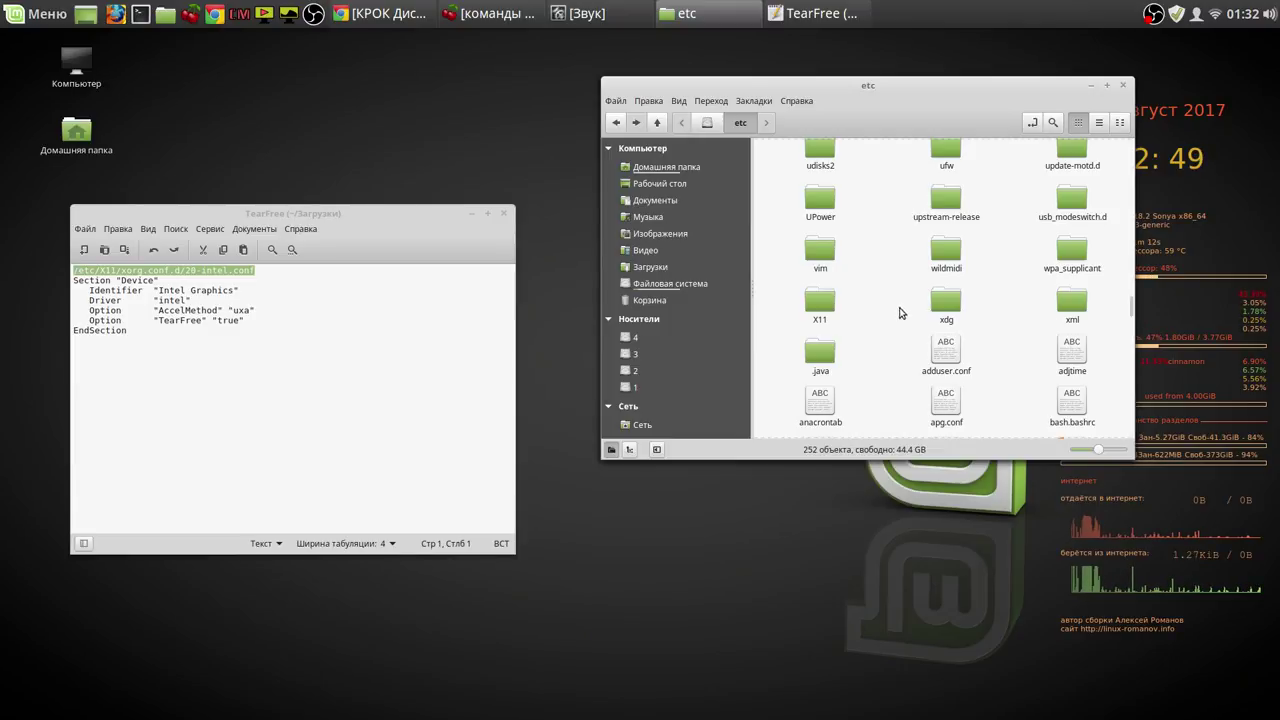
{"action": "double_click", "coordinate": [822, 305]}
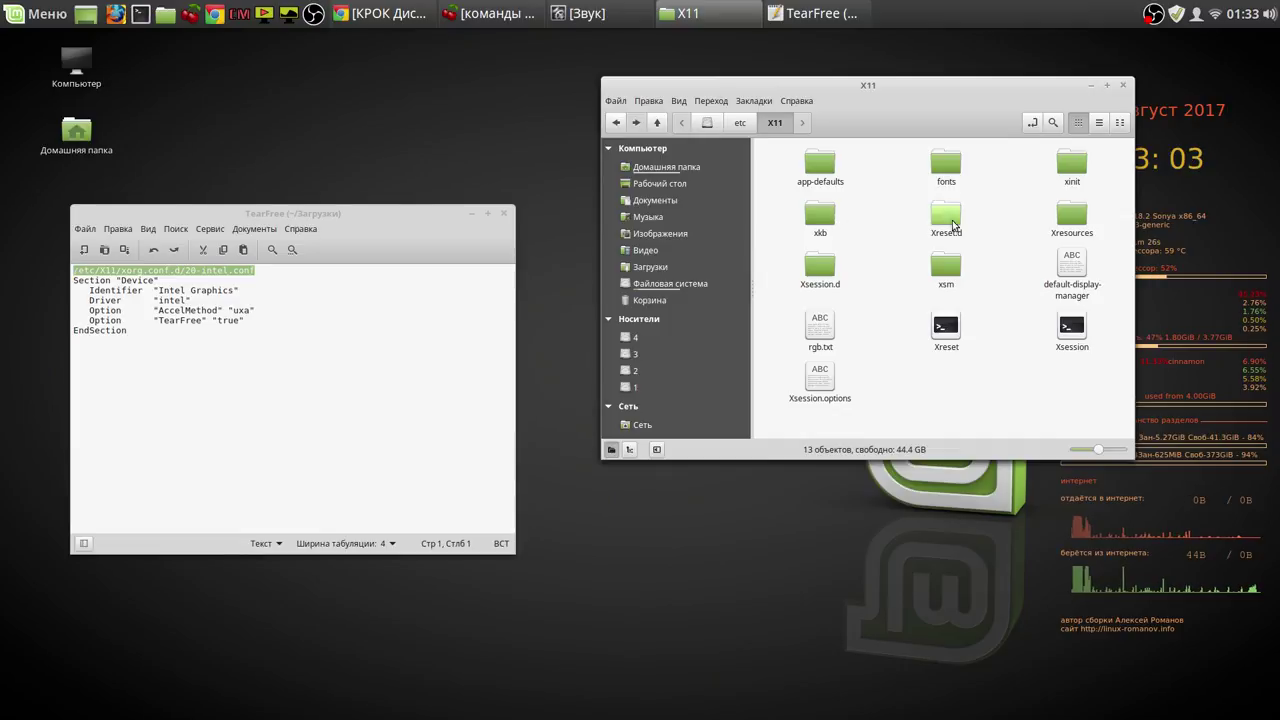
Step: Reopen the /etc/X11 folder with root privileges, entering the account password
{"action": "right_click", "coordinate": [889, 257]}
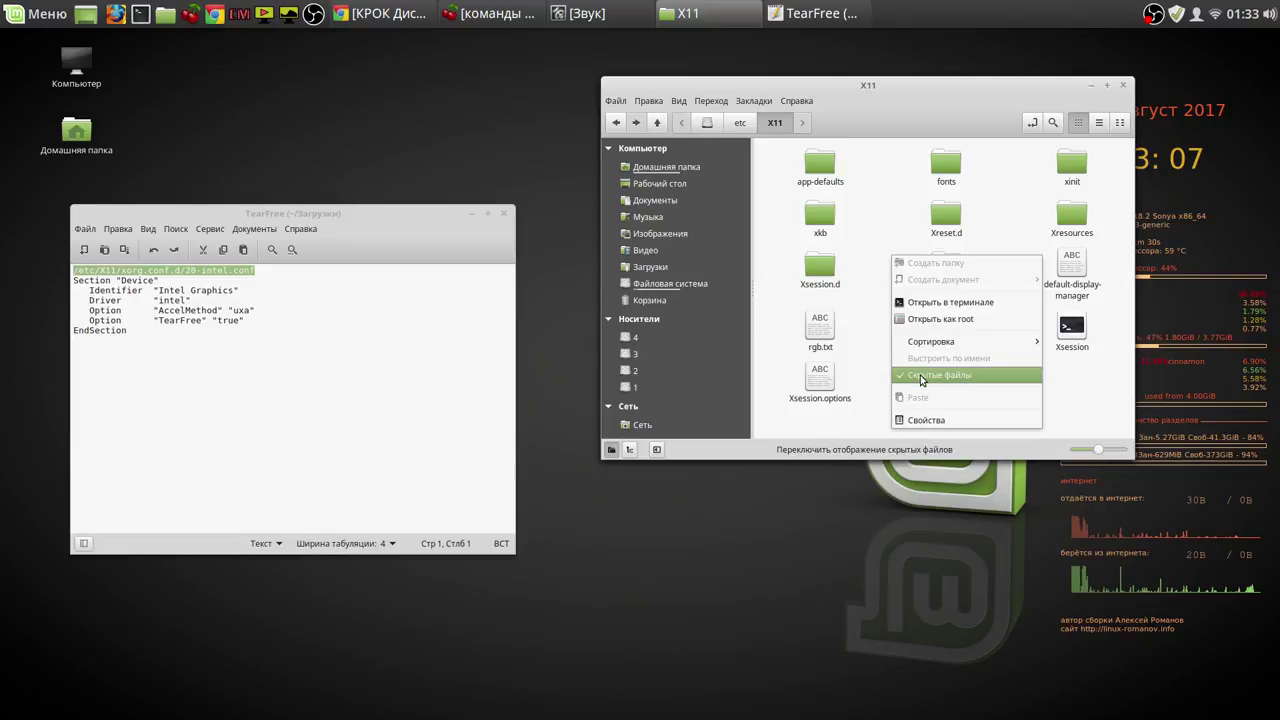
{"action": "left_click", "coordinate": [937, 320]}
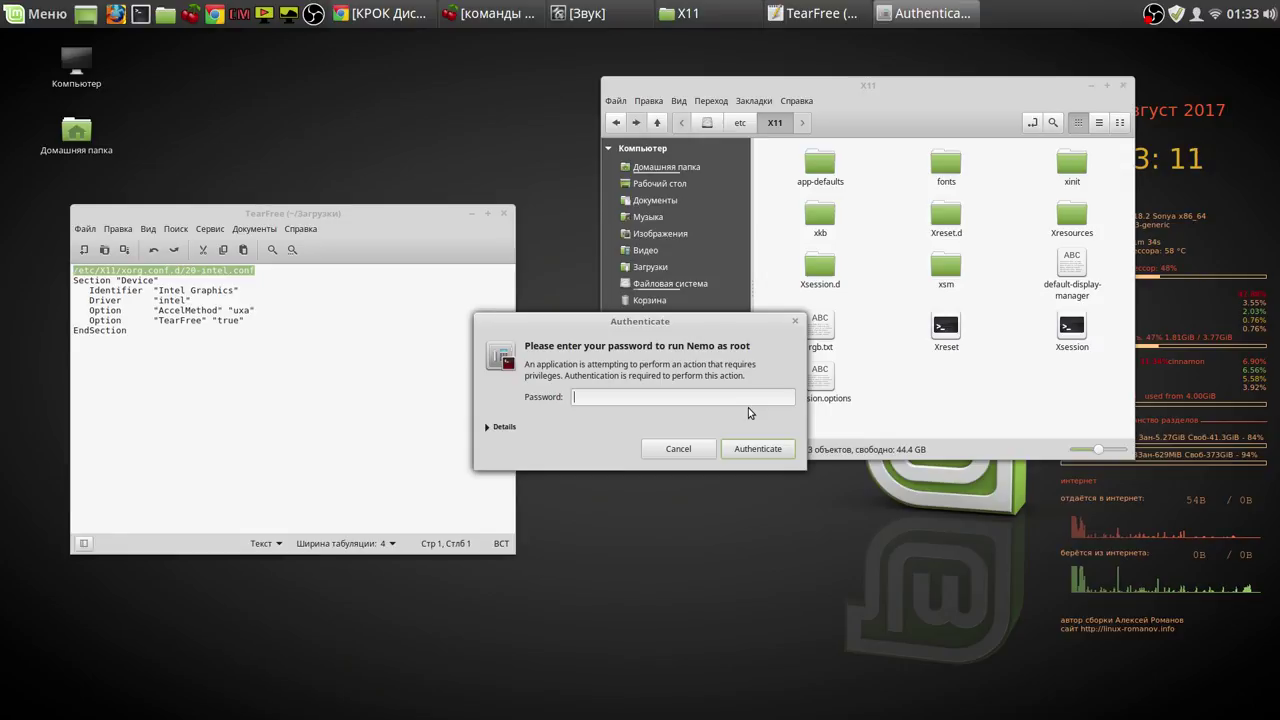
{"action": "type", "text": "*"}
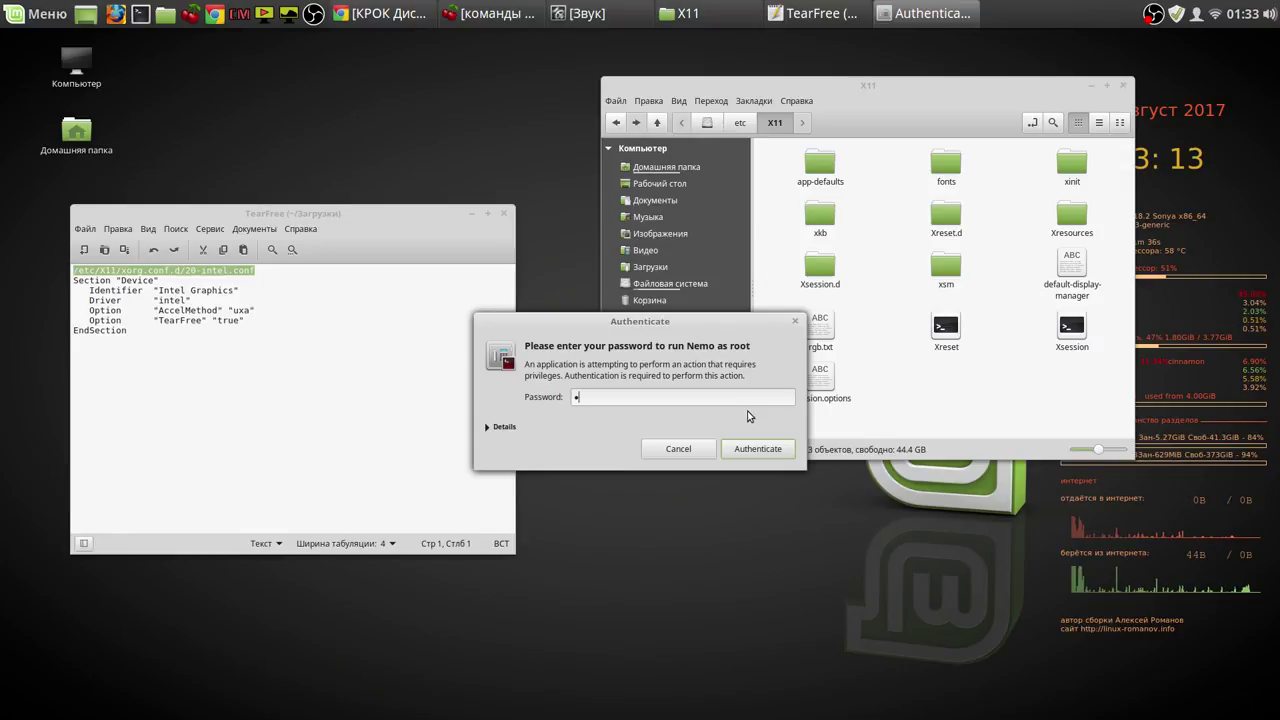
{"action": "left_click", "coordinate": [758, 448]}
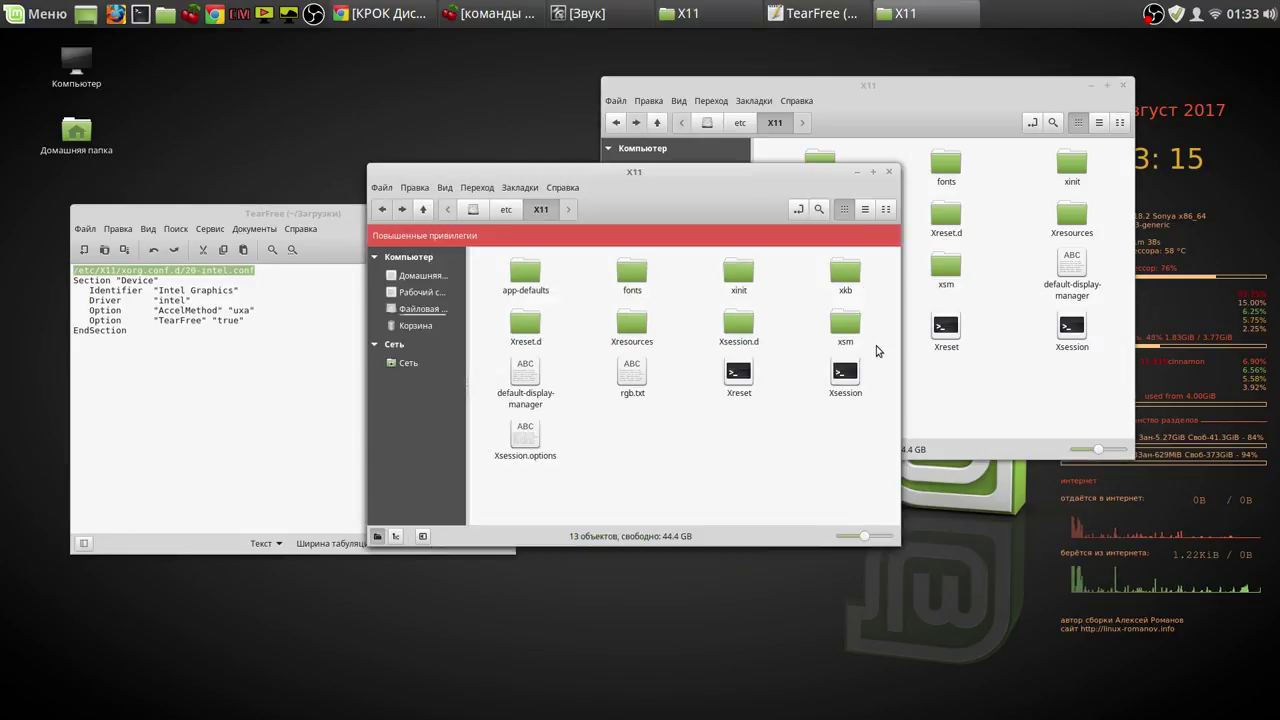
Step: Paste xorg.conf.d into /etc/X11 and check the AccelMethod uxa line in its 20-intel.conf
{"action": "right_click", "coordinate": [698, 415]}
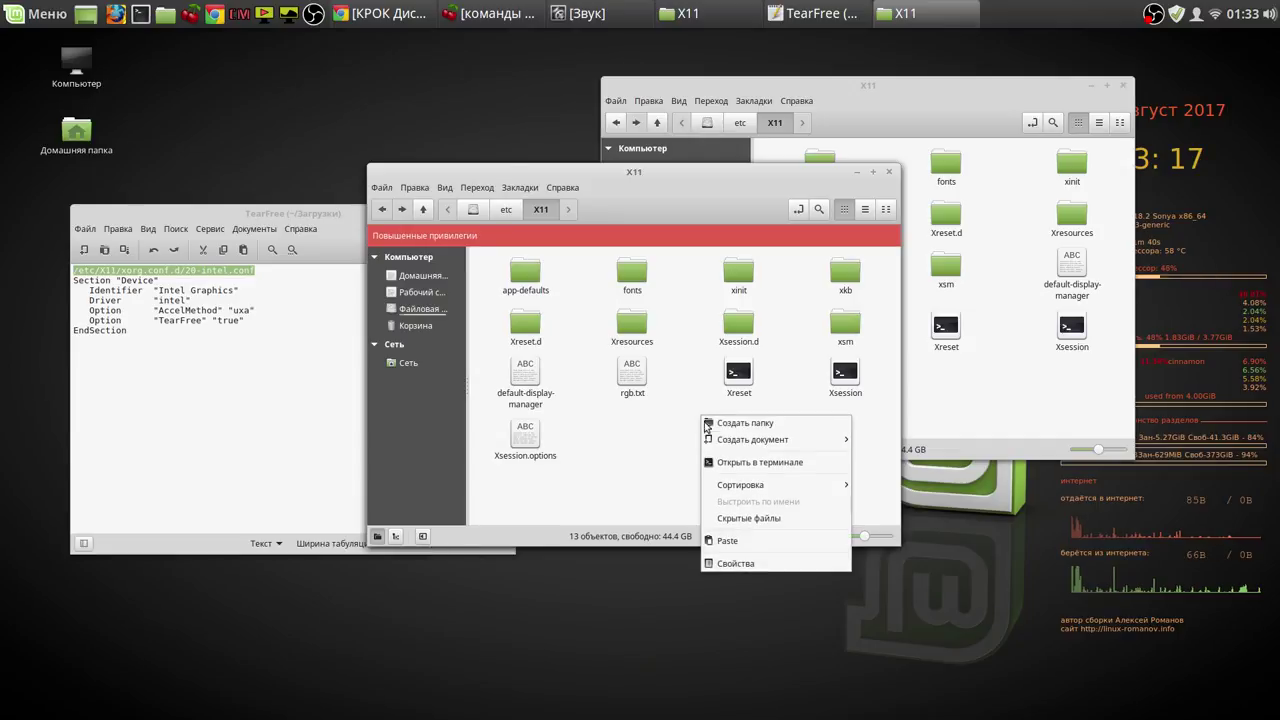
{"action": "left_click", "coordinate": [727, 541]}
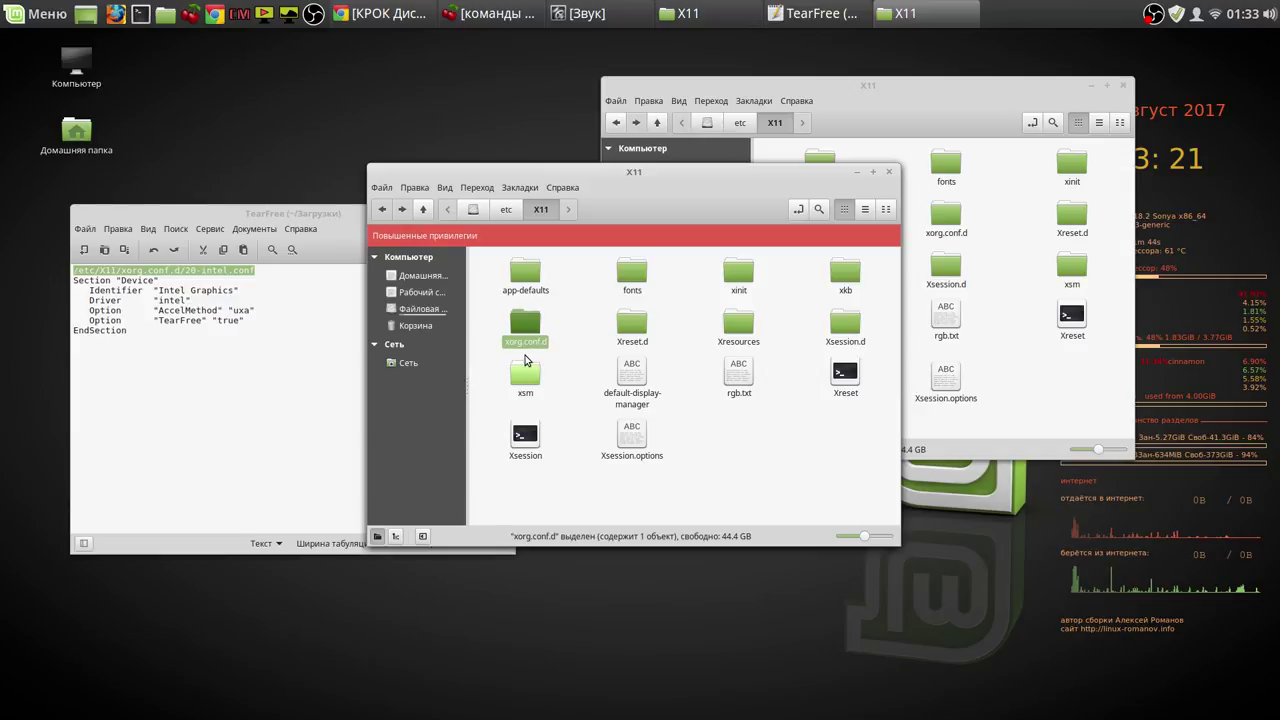
{"action": "double_click", "coordinate": [526, 325]}
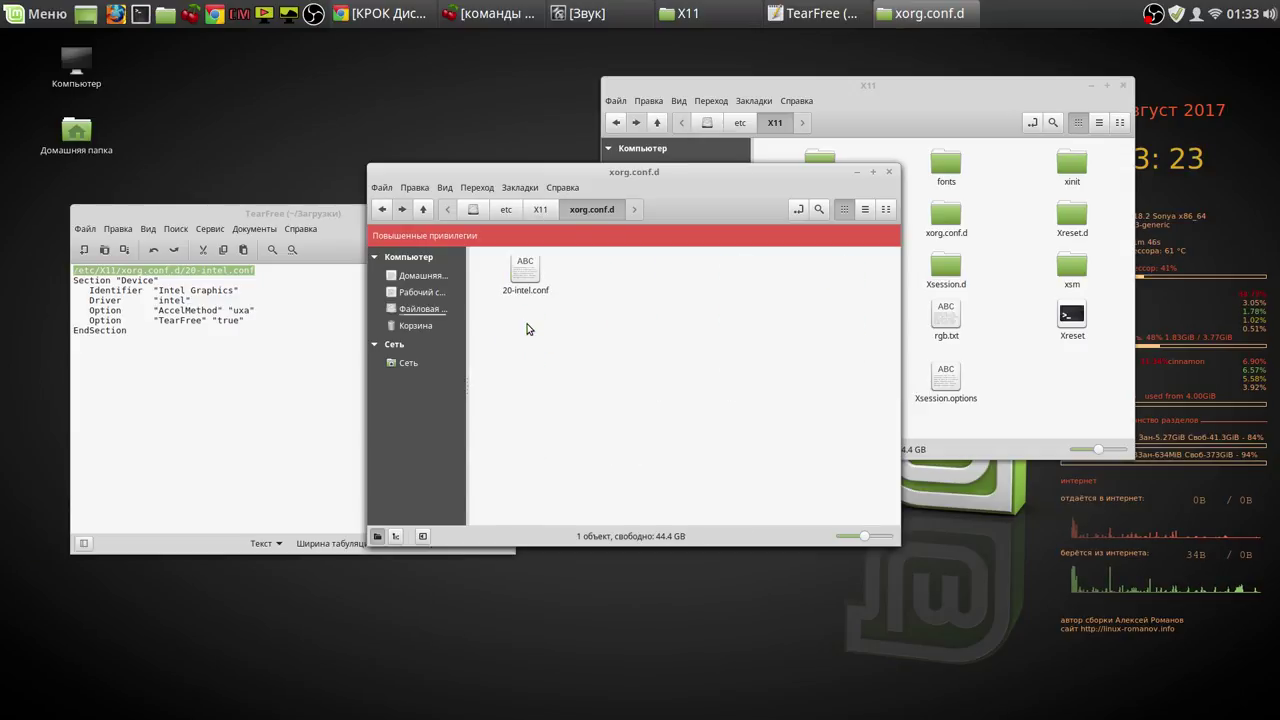
{"action": "double_click", "coordinate": [525, 274]}
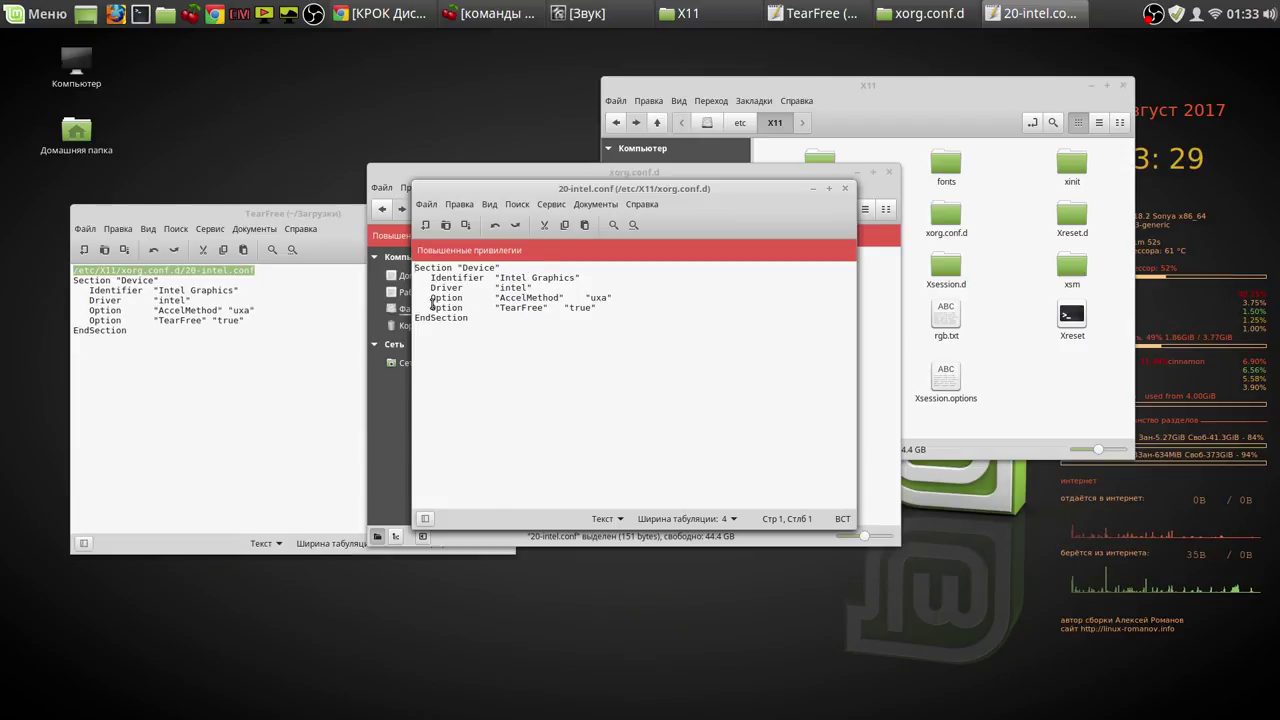
{"action": "left_click_drag", "start_coordinate": [431, 299], "coordinate": [616, 299]}
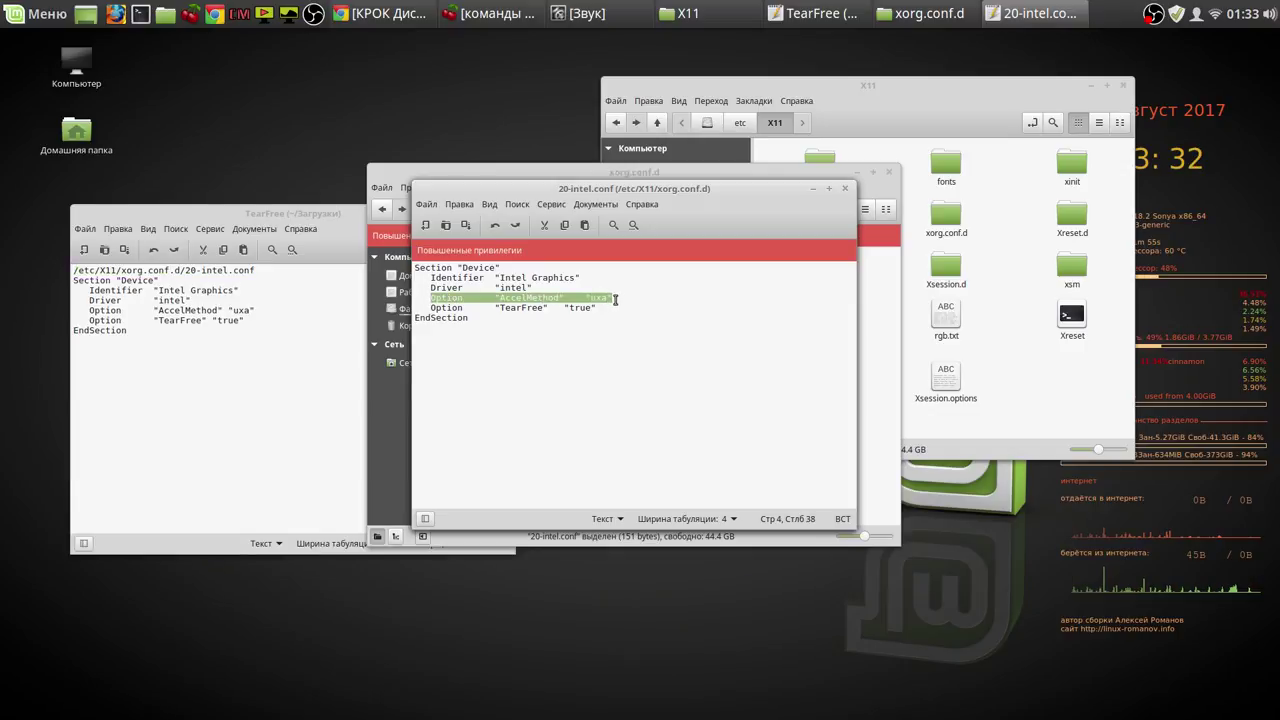
Step: Close the 20-intel.conf editor, the xorg.conf.d window and the TearFree text file
{"action": "left_click", "coordinate": [846, 189]}
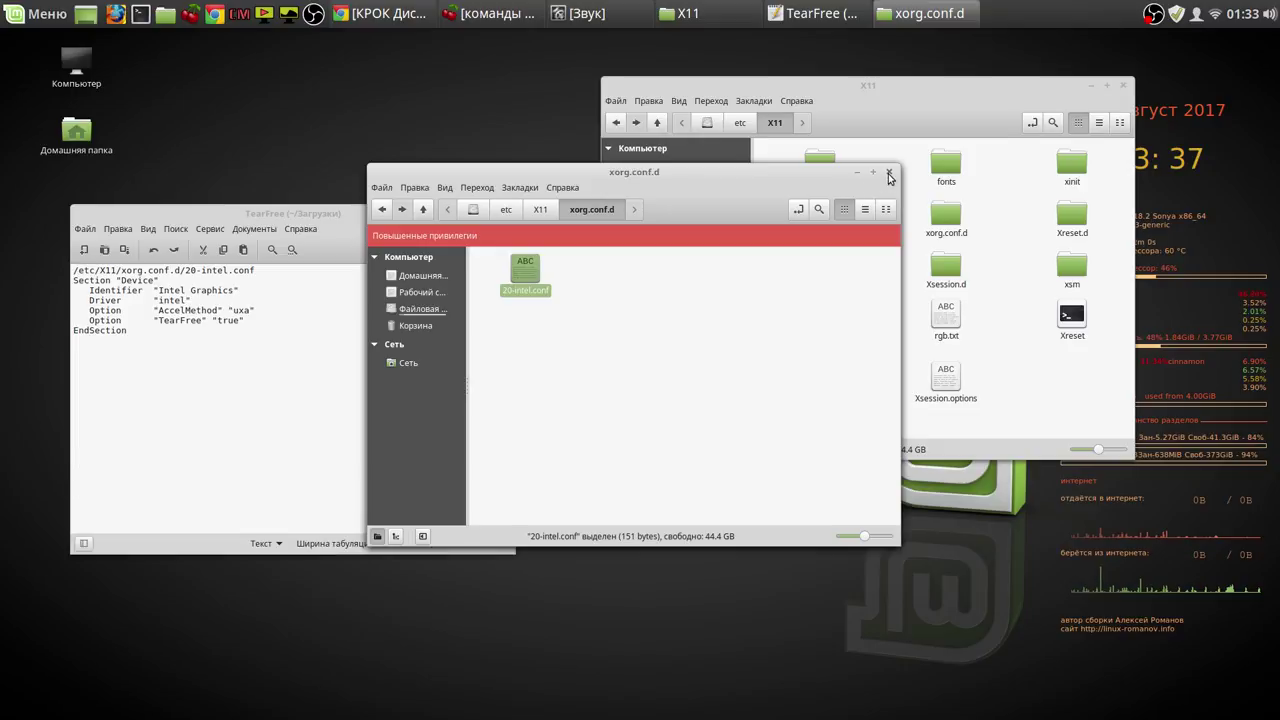
{"action": "left_click", "coordinate": [889, 174]}
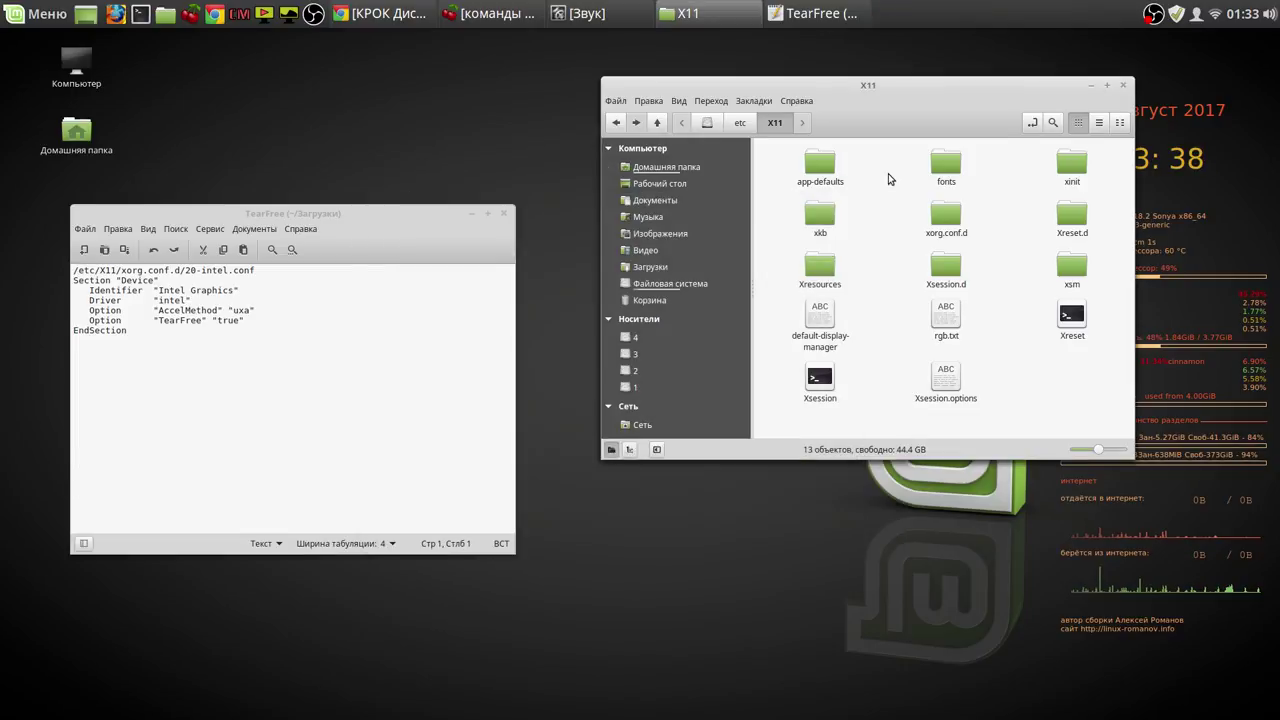
{"action": "left_click", "coordinate": [504, 216]}
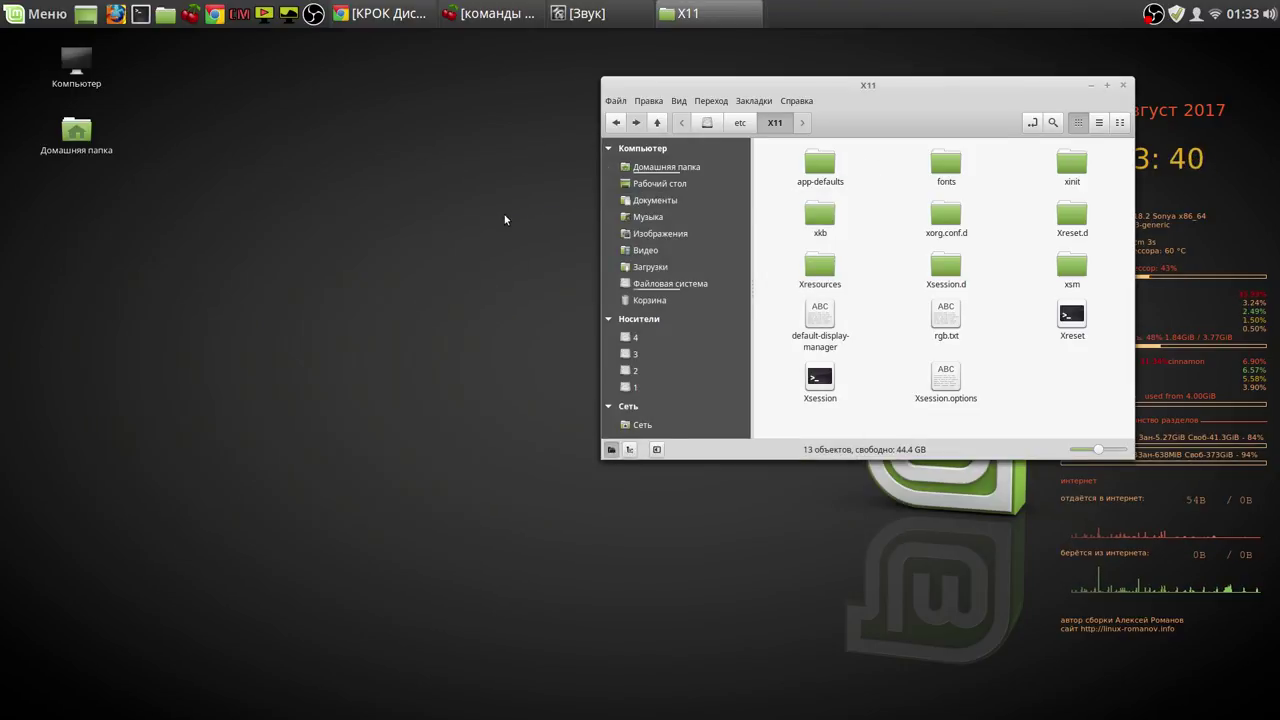
Step: Close the X11 file manager window, then launch the fullscreen slideshow from the panel
{"action": "left_click", "coordinate": [1123, 86]}
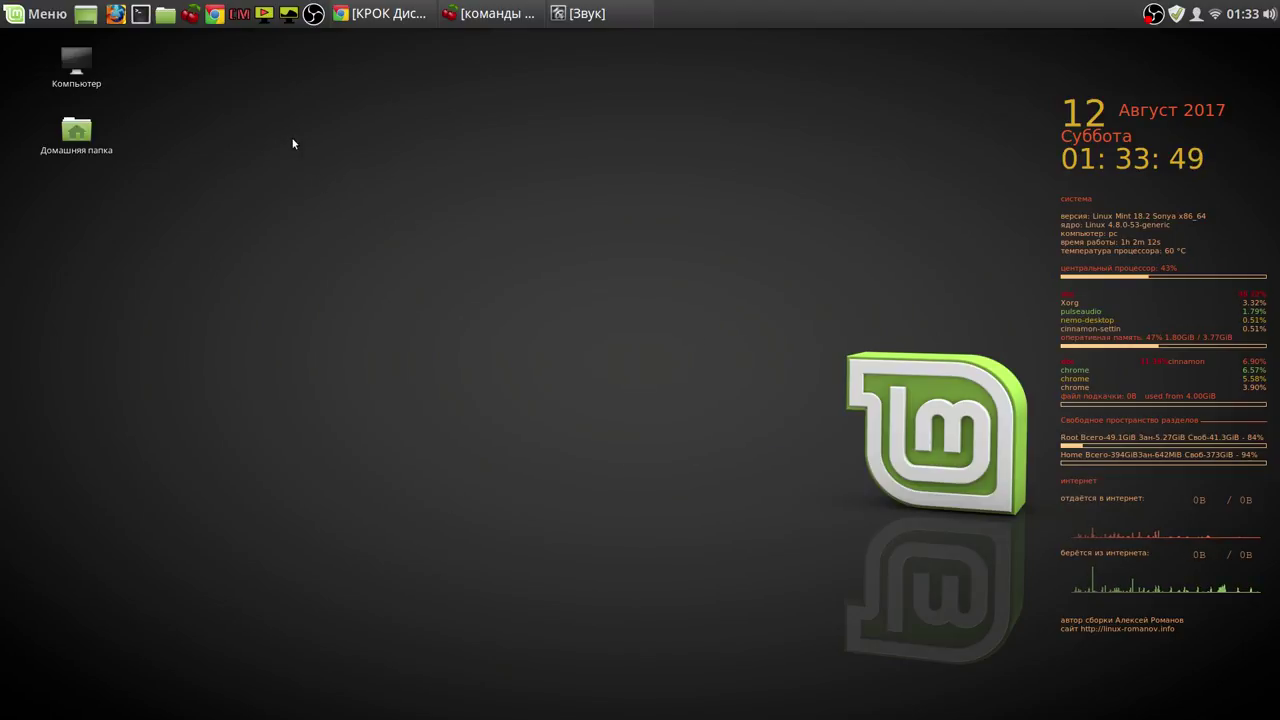
{"action": "left_click", "coordinate": [265, 15]}
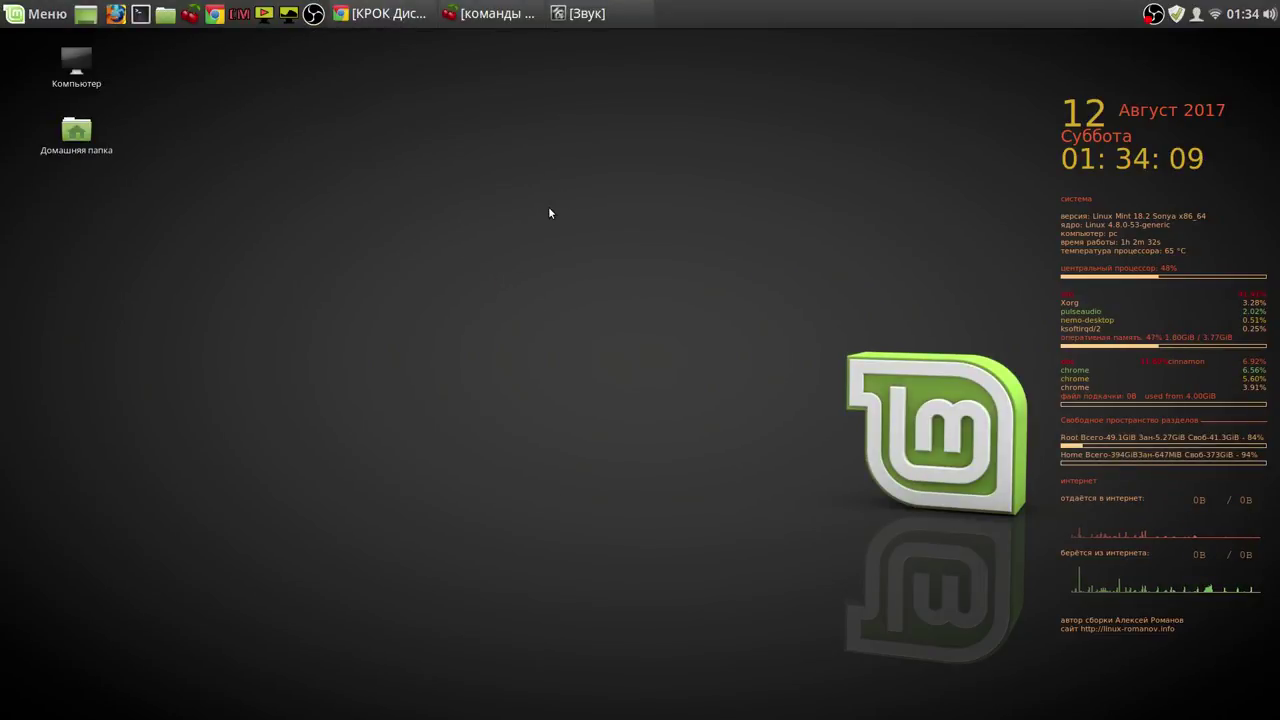
Step: Choose Stop Recording from the OBS tray menu, twice
{"action": "right_click", "coordinate": [1148, 18]}
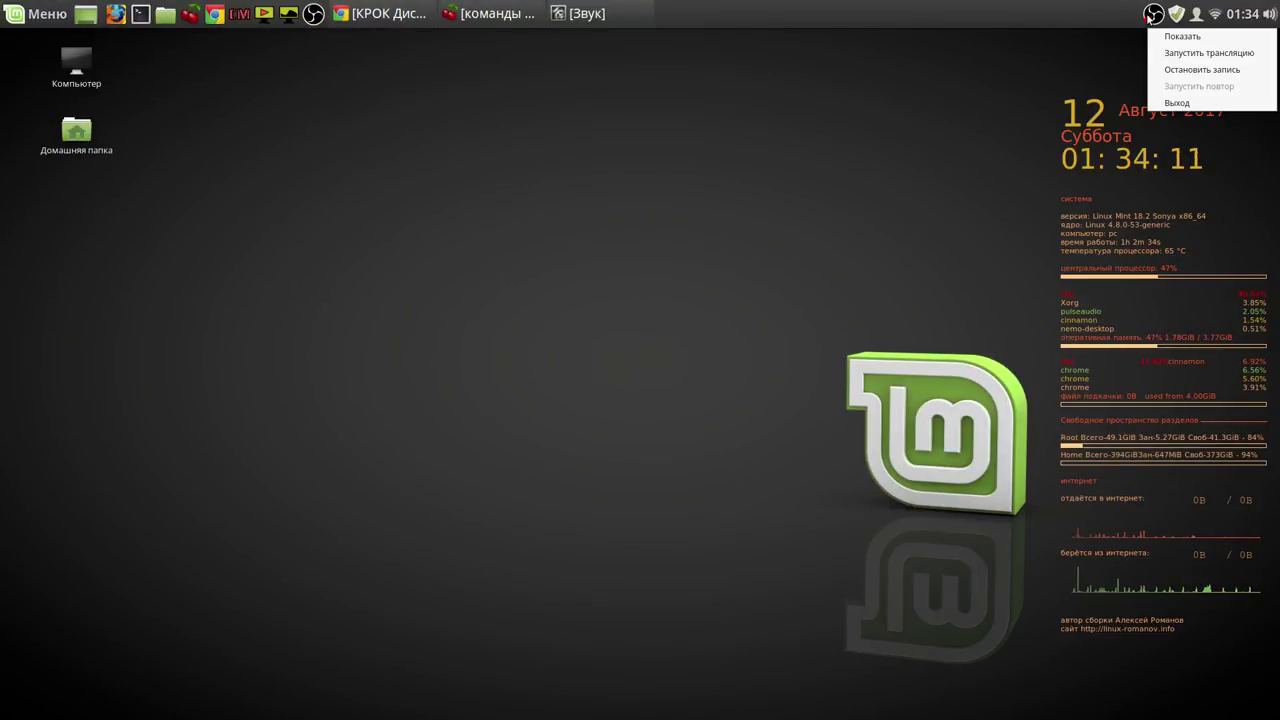
{"action": "left_click", "coordinate": [1172, 69]}
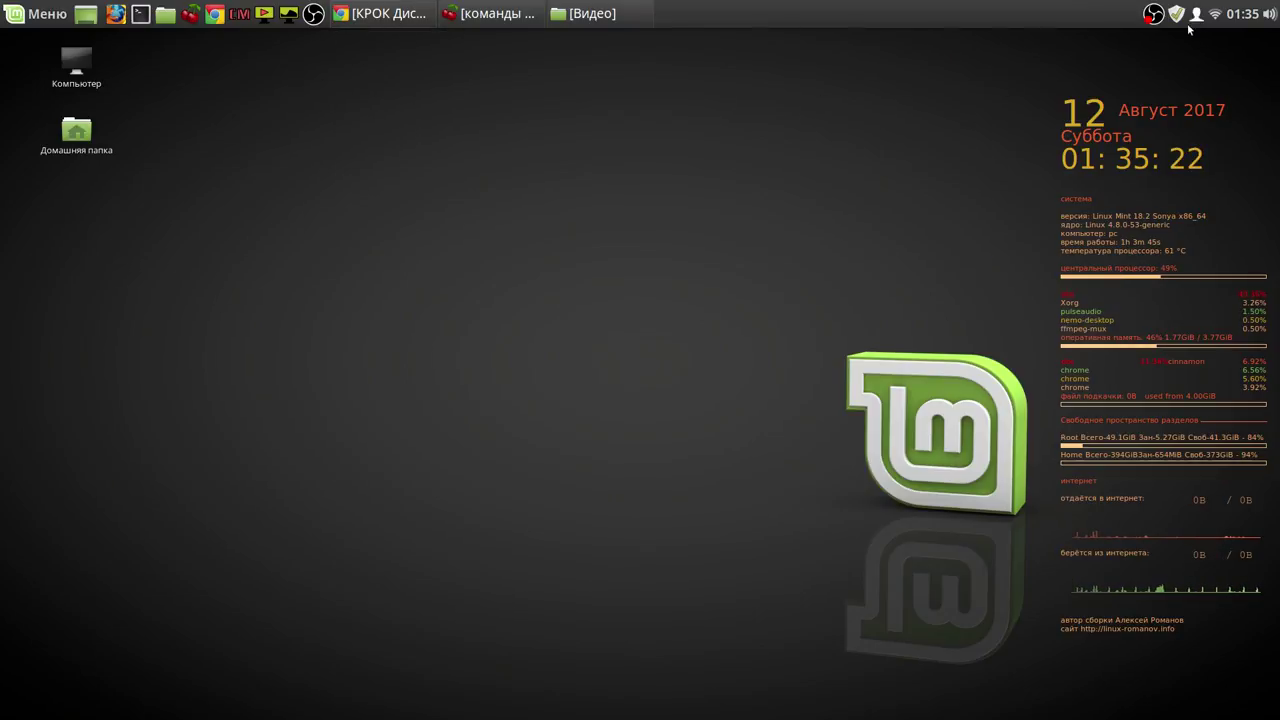
{"action": "right_click", "coordinate": [1153, 14]}
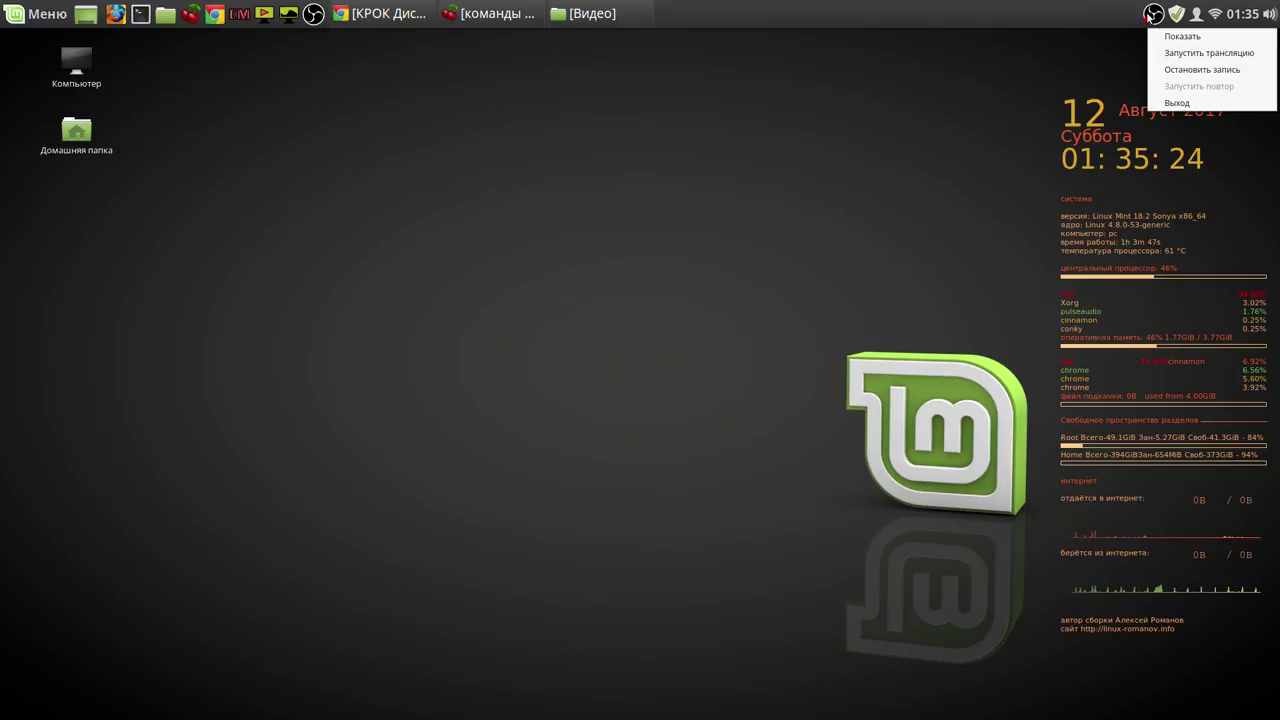
{"action": "left_click", "coordinate": [1175, 71]}
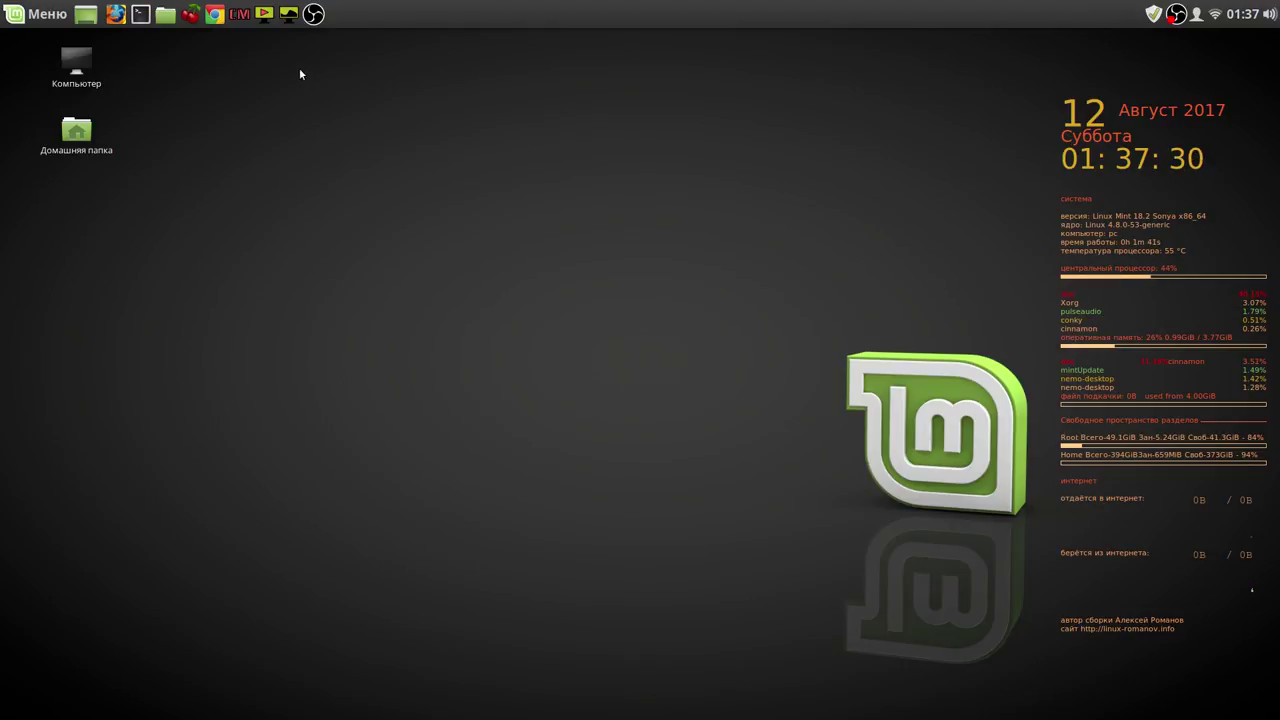
Step: Run the wallpaper slideshow, then stop the OBS recording from its tray menu again
{"action": "left_click", "coordinate": [263, 15]}
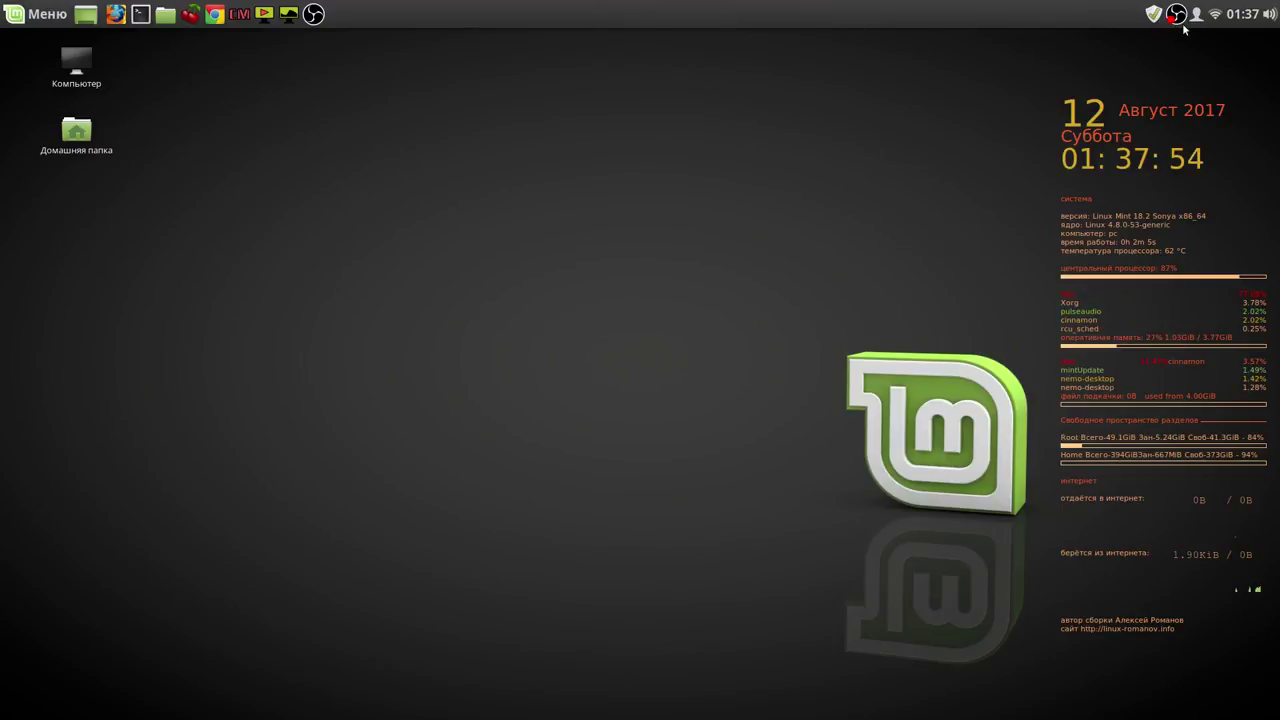
{"action": "right_click", "coordinate": [1176, 15]}
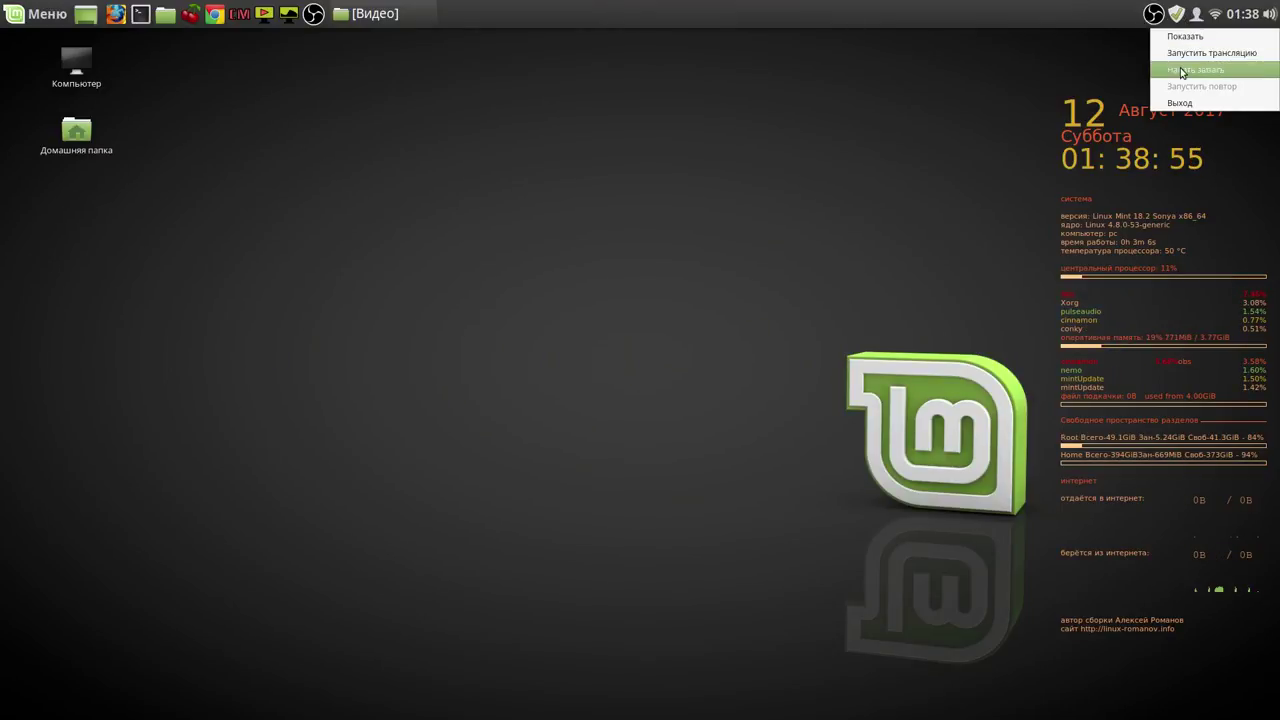
{"action": "left_click", "coordinate": [1163, 69]}
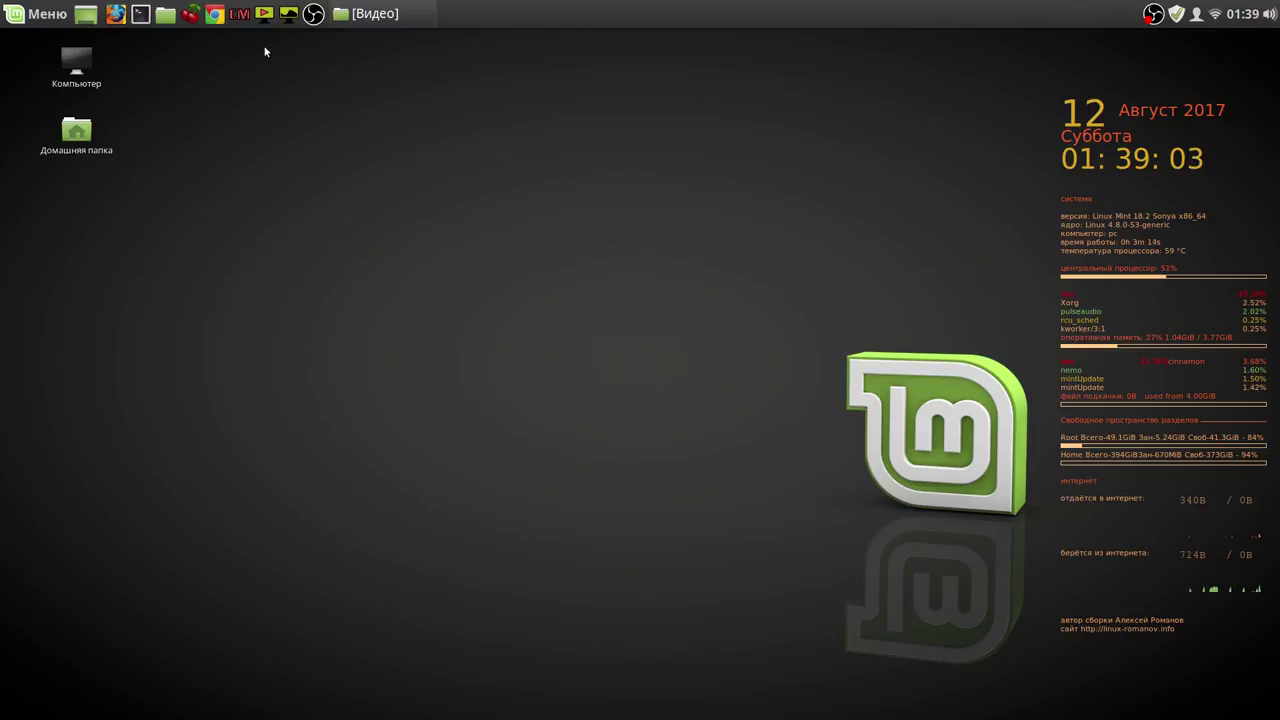
{"action": "left_click", "coordinate": [265, 16]}
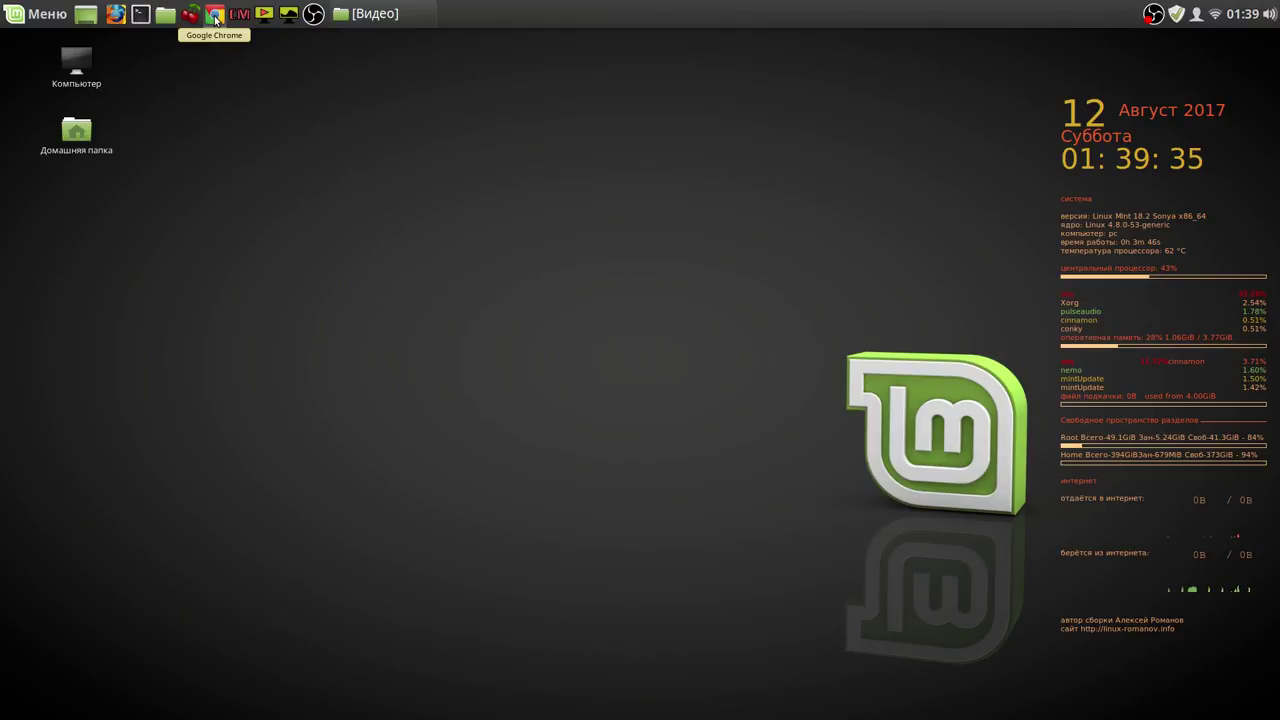
{"action": "left_click", "coordinate": [30, 14]}
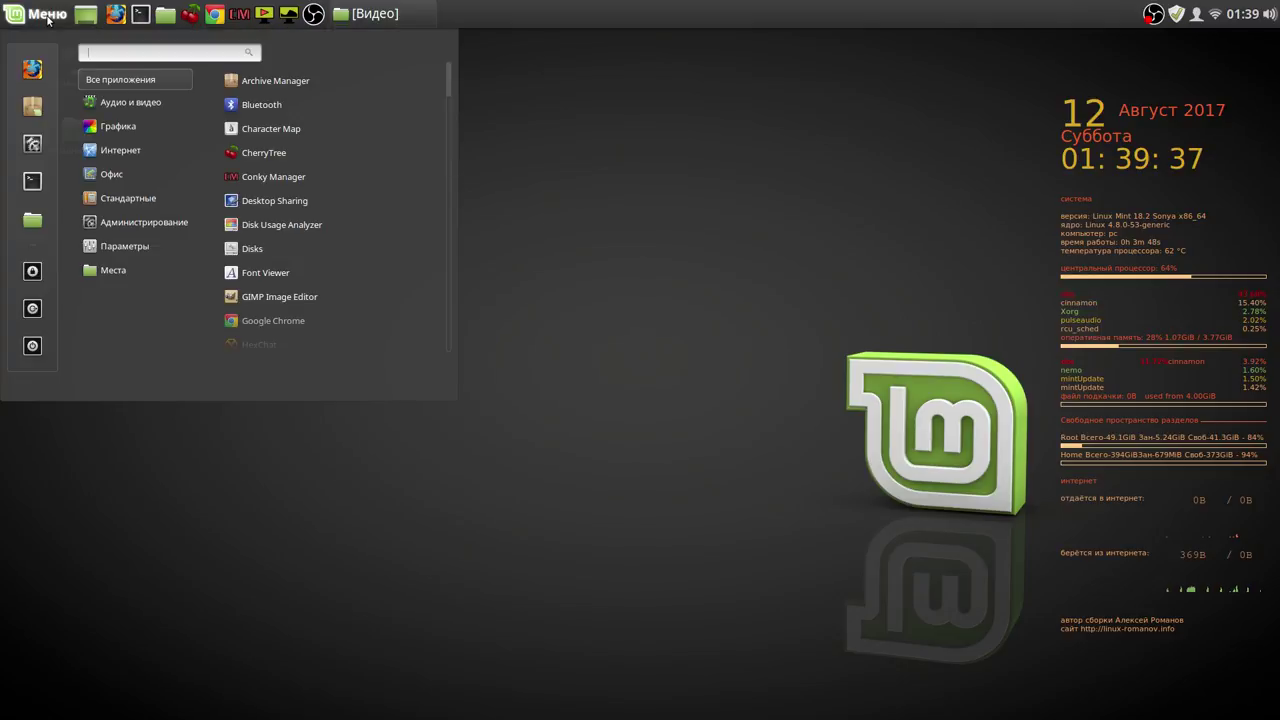
{"action": "left_click", "coordinate": [31, 312]}
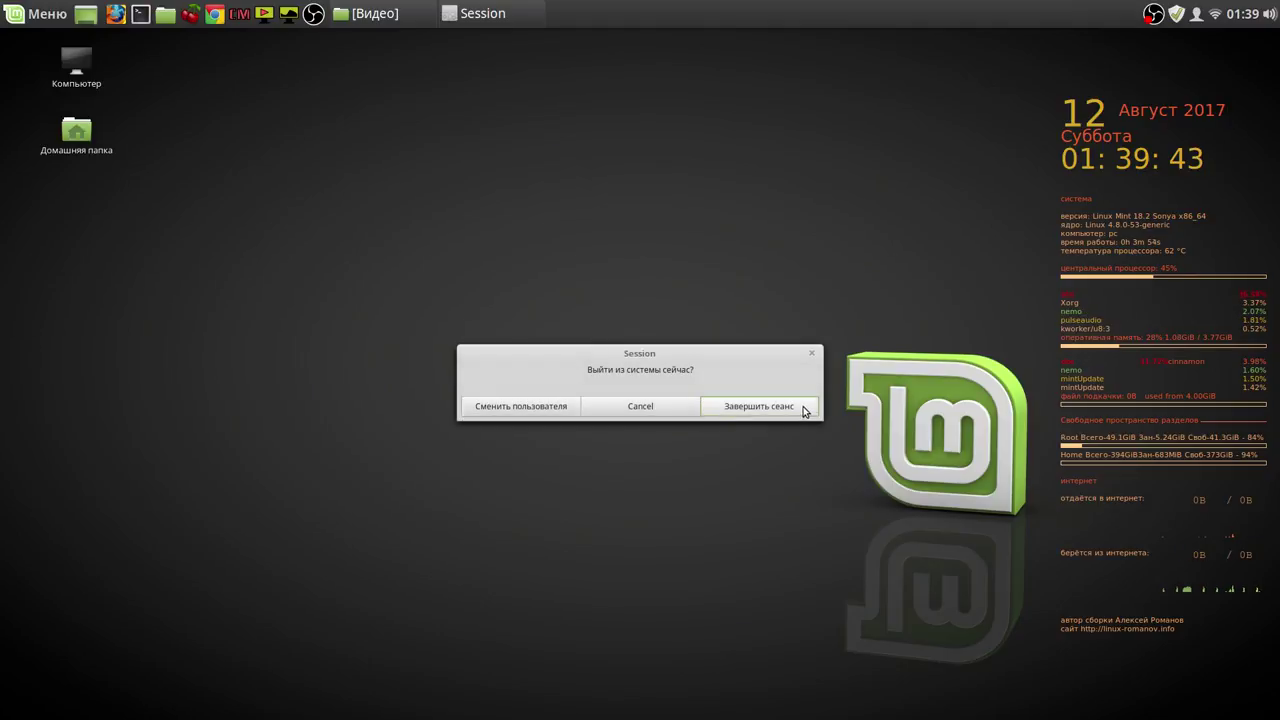
{"action": "left_click", "coordinate": [813, 355]}
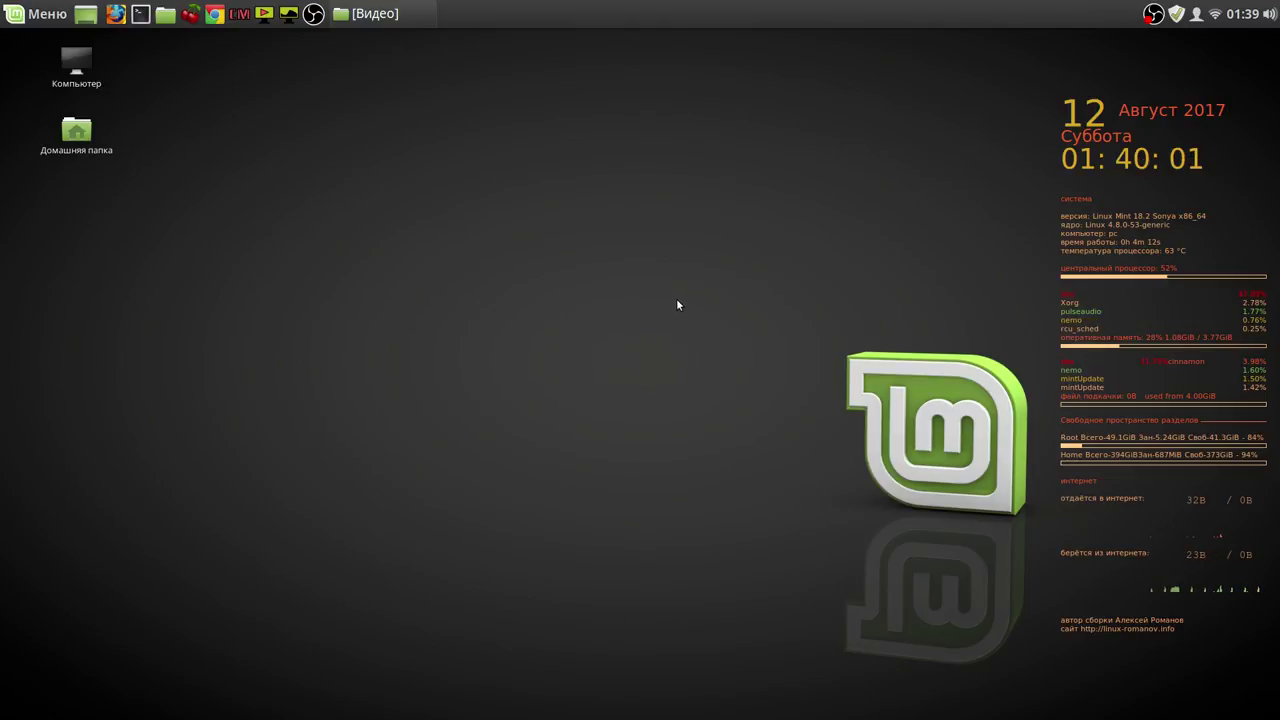
Step: Launch Chrome, switch to the YouTube video tab and scroll down to the comments
{"action": "left_click", "coordinate": [217, 15]}
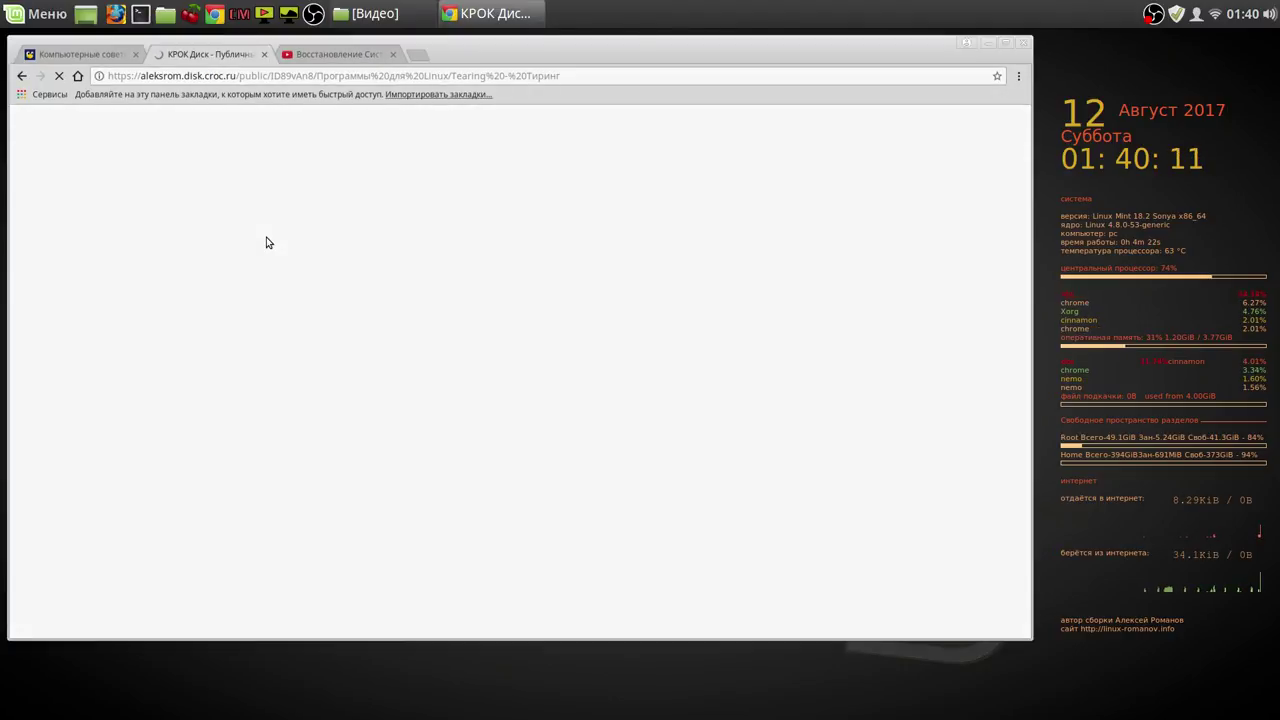
{"action": "left_click", "coordinate": [349, 58]}
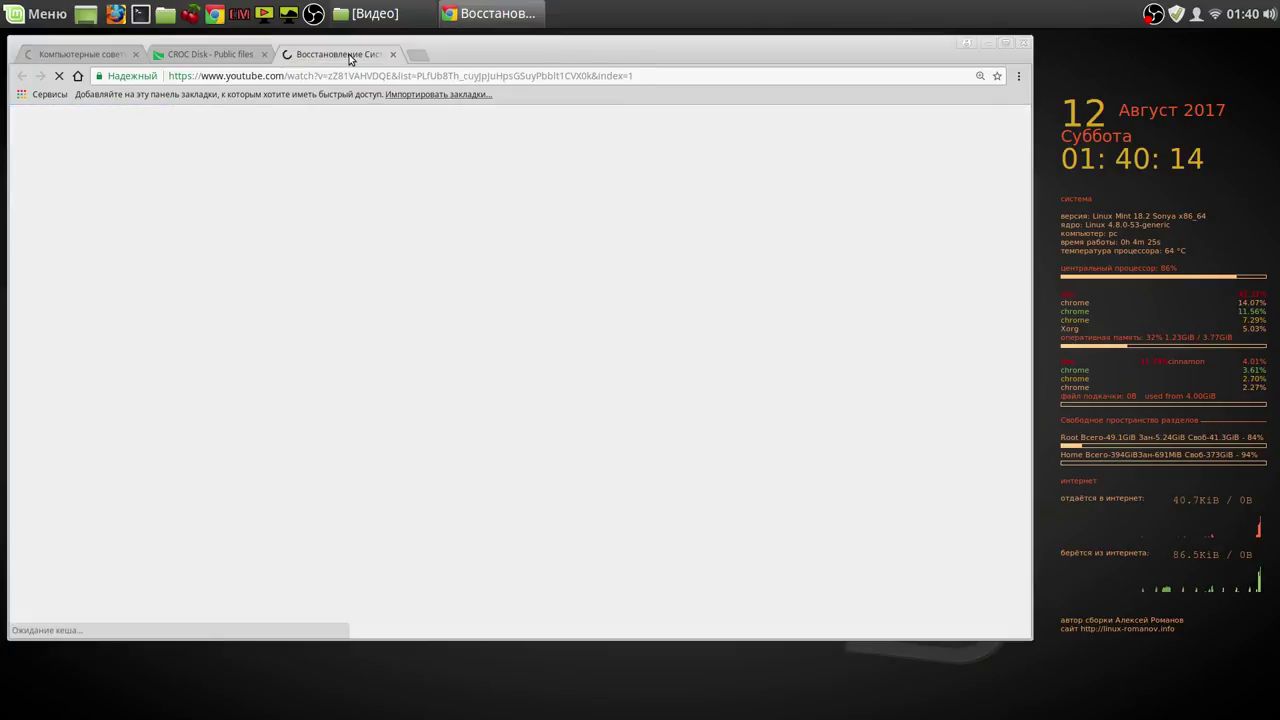
{"action": "scroll", "coordinate": [126, 514], "scroll_direction": "down", "scroll_amount": 5}
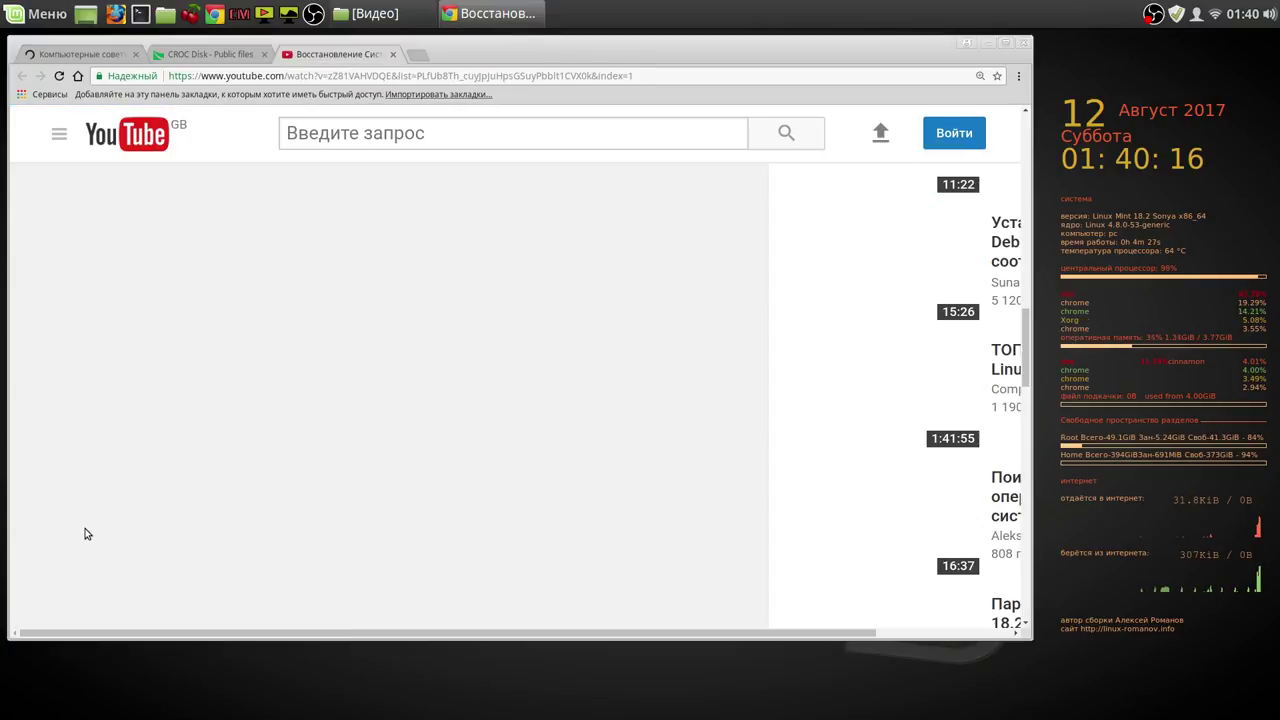
{"action": "scroll", "coordinate": [86, 530], "scroll_direction": "up", "scroll_amount": 5}
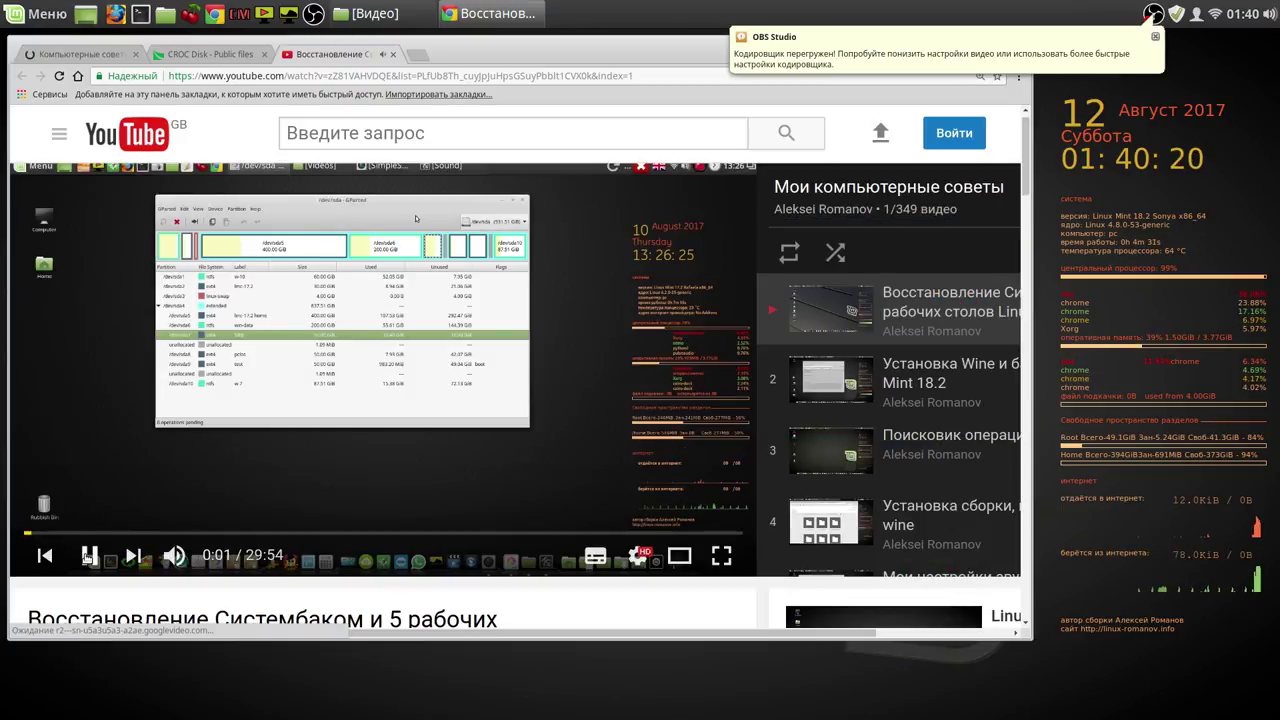
{"action": "scroll", "coordinate": [508, 435], "scroll_direction": "down", "scroll_amount": 4}
{"action": "scroll", "coordinate": [506, 446], "scroll_direction": "down", "scroll_amount": 5}
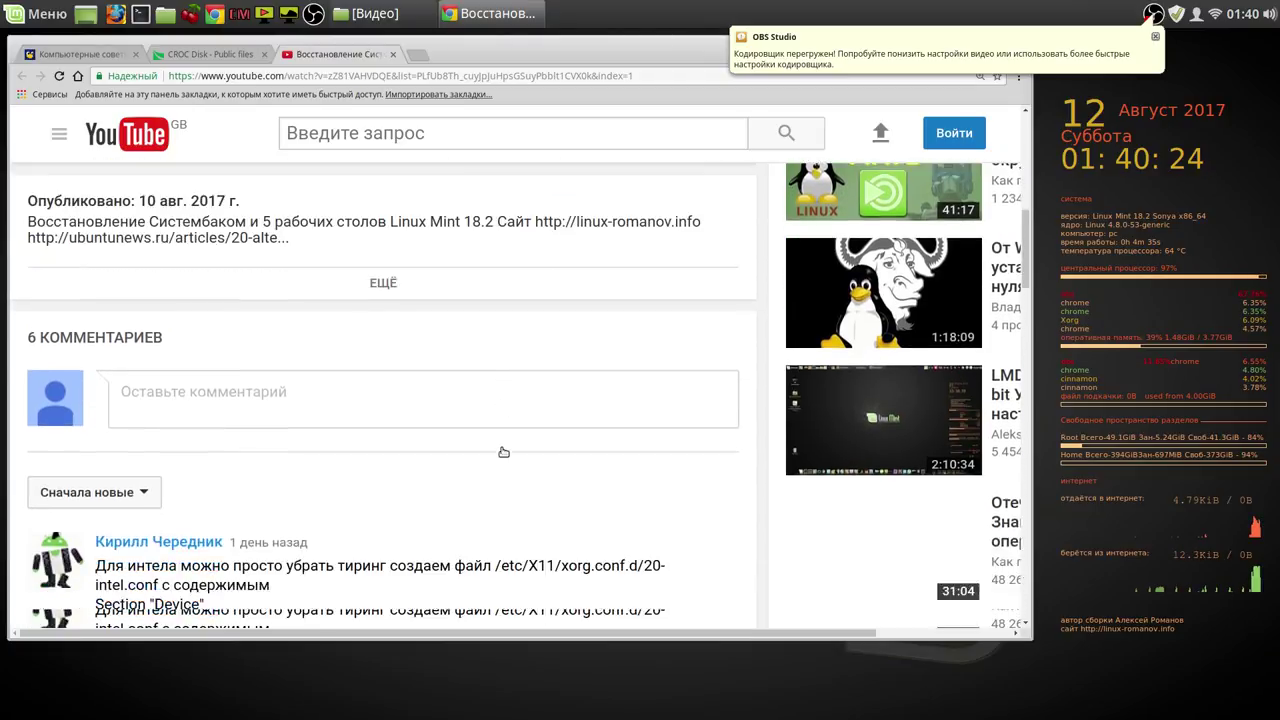
{"action": "scroll", "coordinate": [504, 452], "scroll_direction": "down", "scroll_amount": 5}
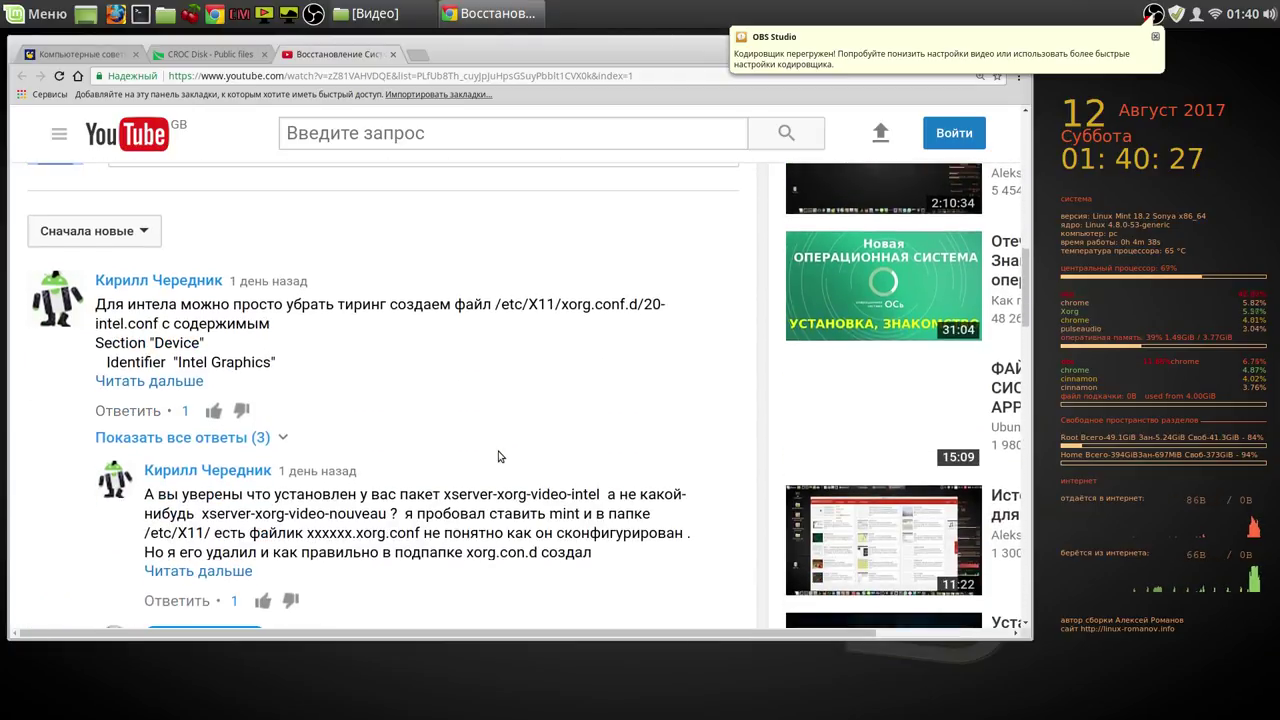
{"action": "scroll", "coordinate": [500, 456], "scroll_direction": "down", "scroll_amount": 1}
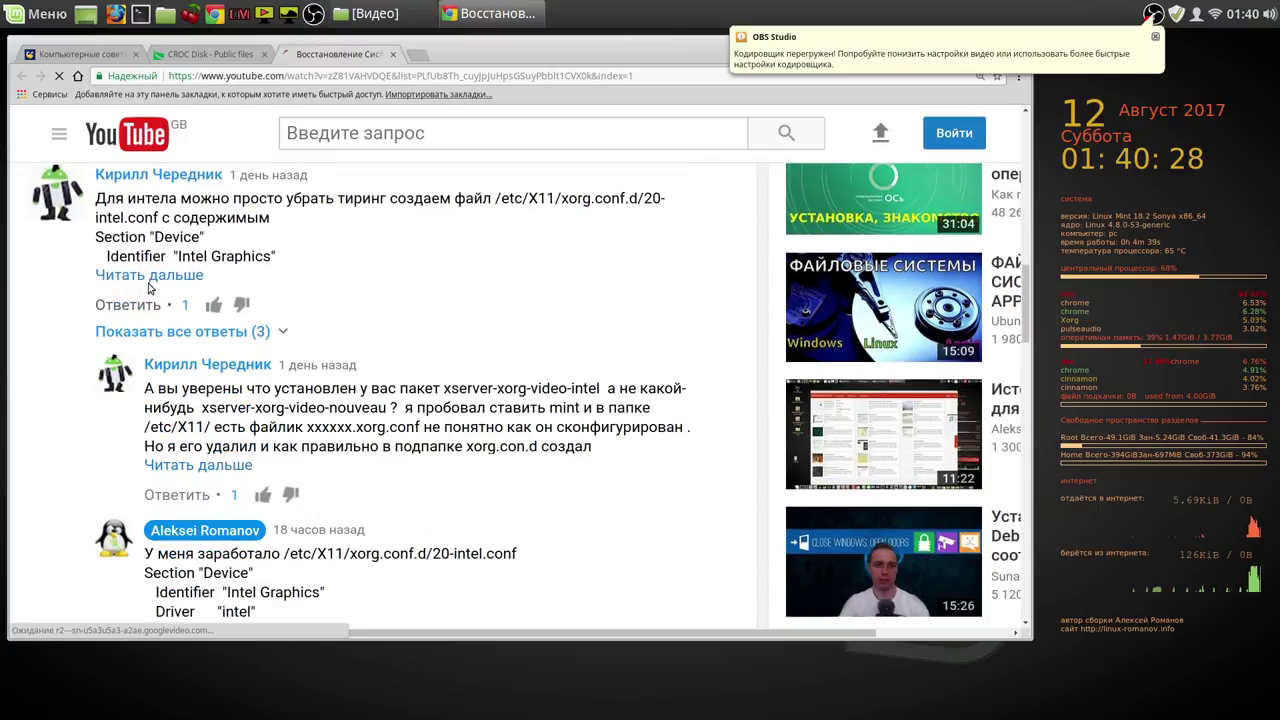
Step: Expand the reply comment to reveal the full 20-intel.conf Device section and select its lines
{"action": "left_click", "coordinate": [152, 276]}
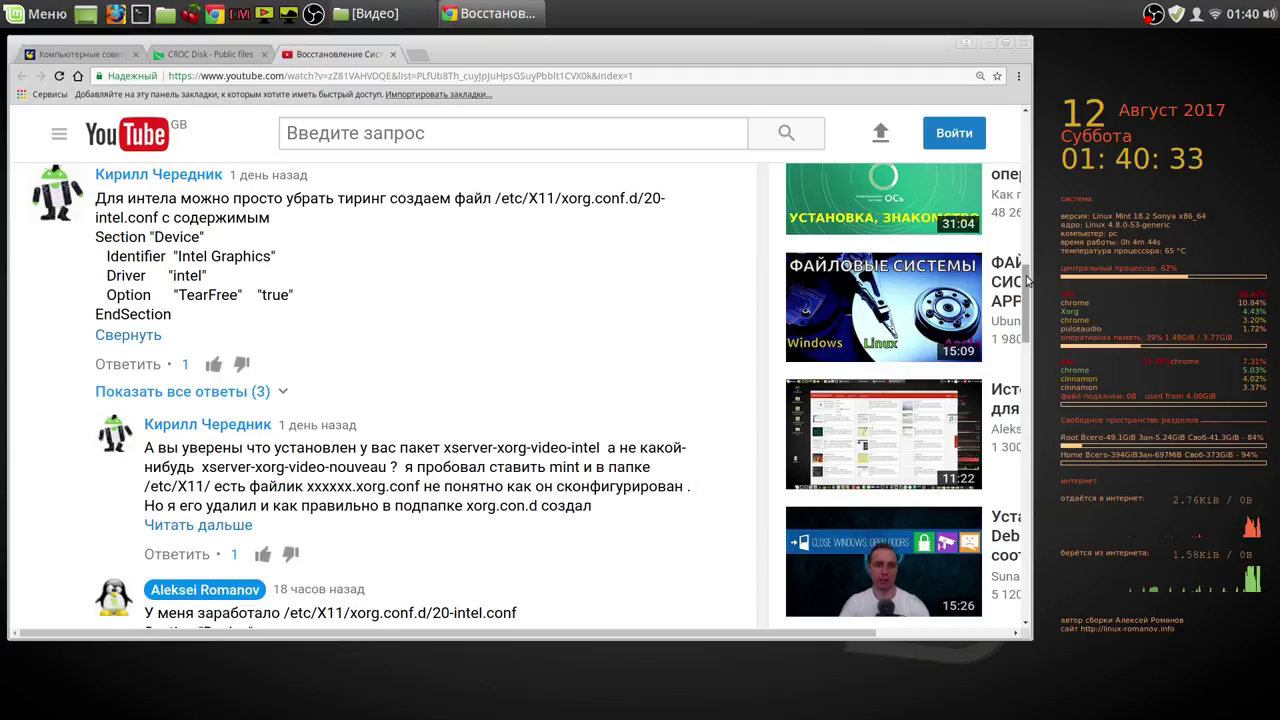
{"action": "left_click_drag", "start_coordinate": [1022, 295], "coordinate": [1022, 340]}
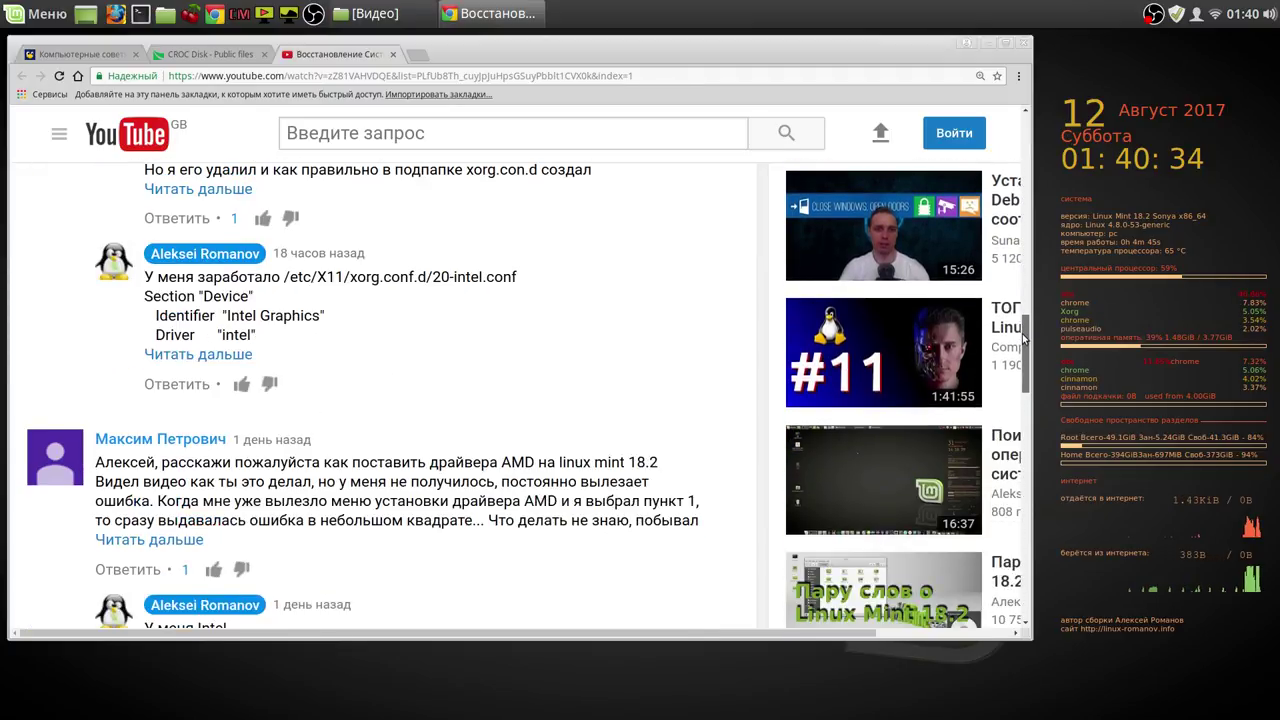
{"action": "left_click", "coordinate": [222, 355]}
{"action": "left_click_drag", "start_coordinate": [156, 356], "coordinate": [378, 354]}
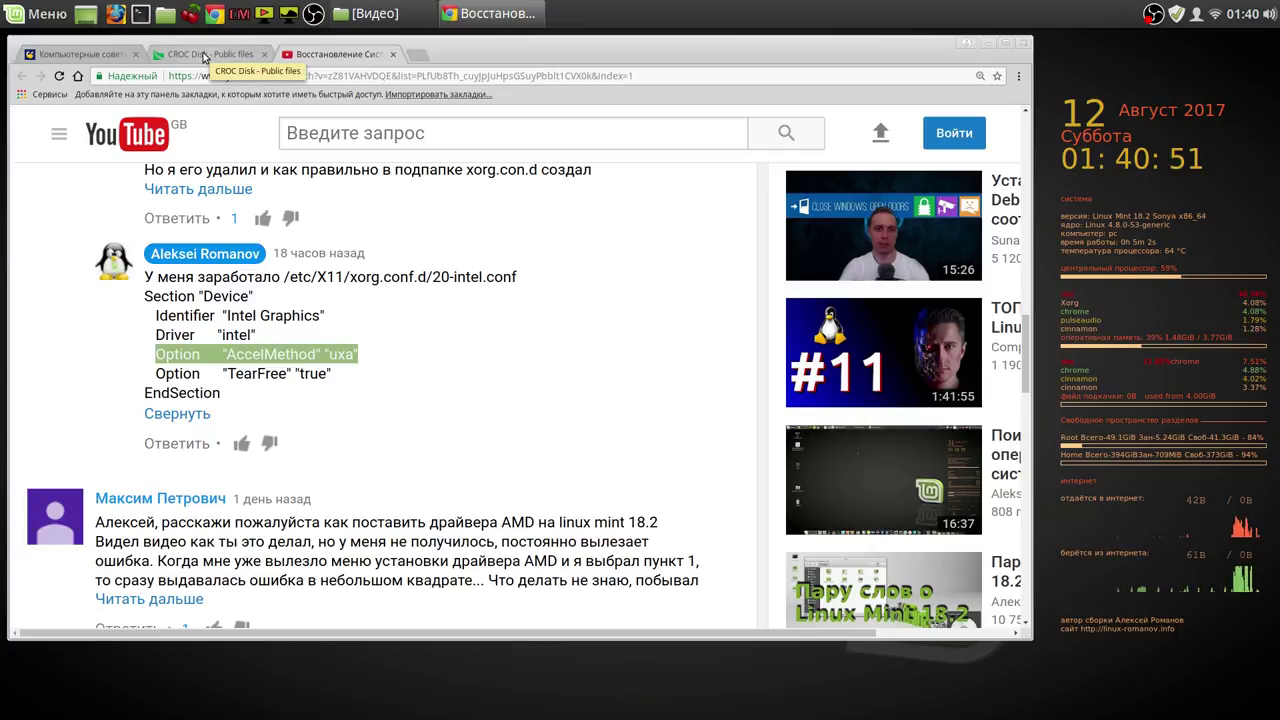
Step: From linux-romanov.info, open the КРОК storage and go to Программы для Linux > Tearing - Тиринг
{"action": "left_click", "coordinate": [116, 57]}
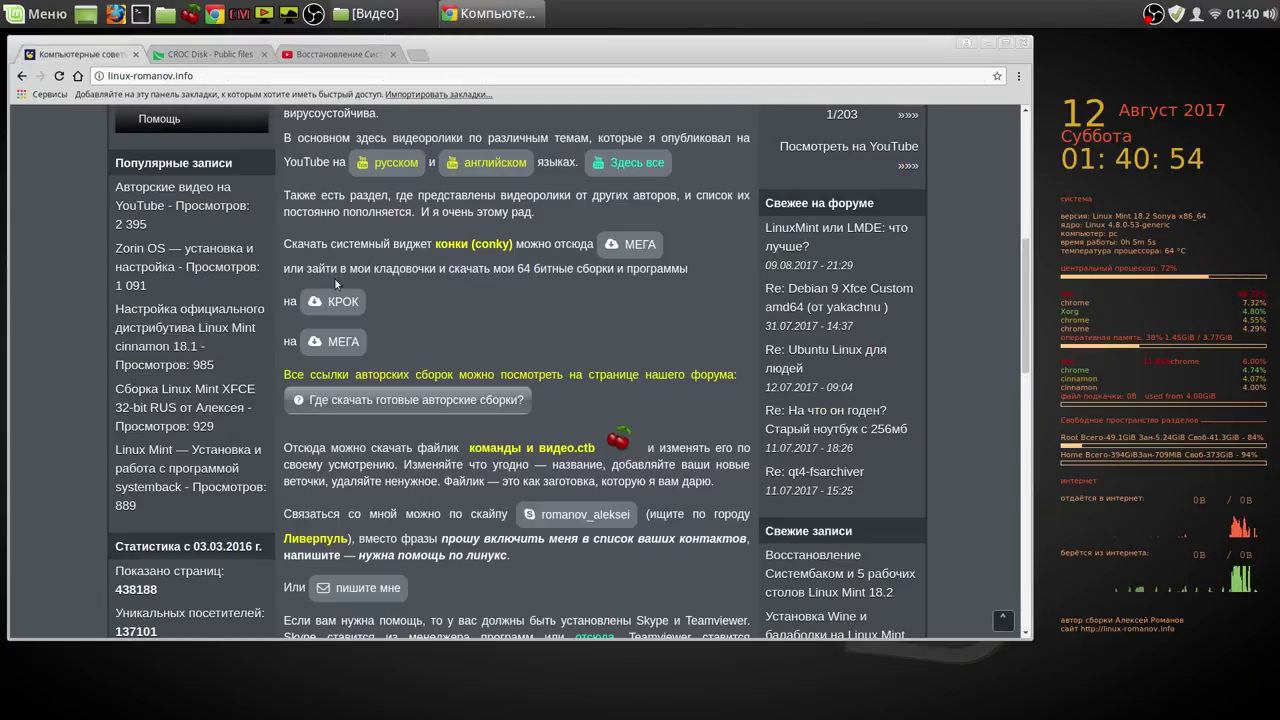
{"action": "left_click", "coordinate": [333, 301]}
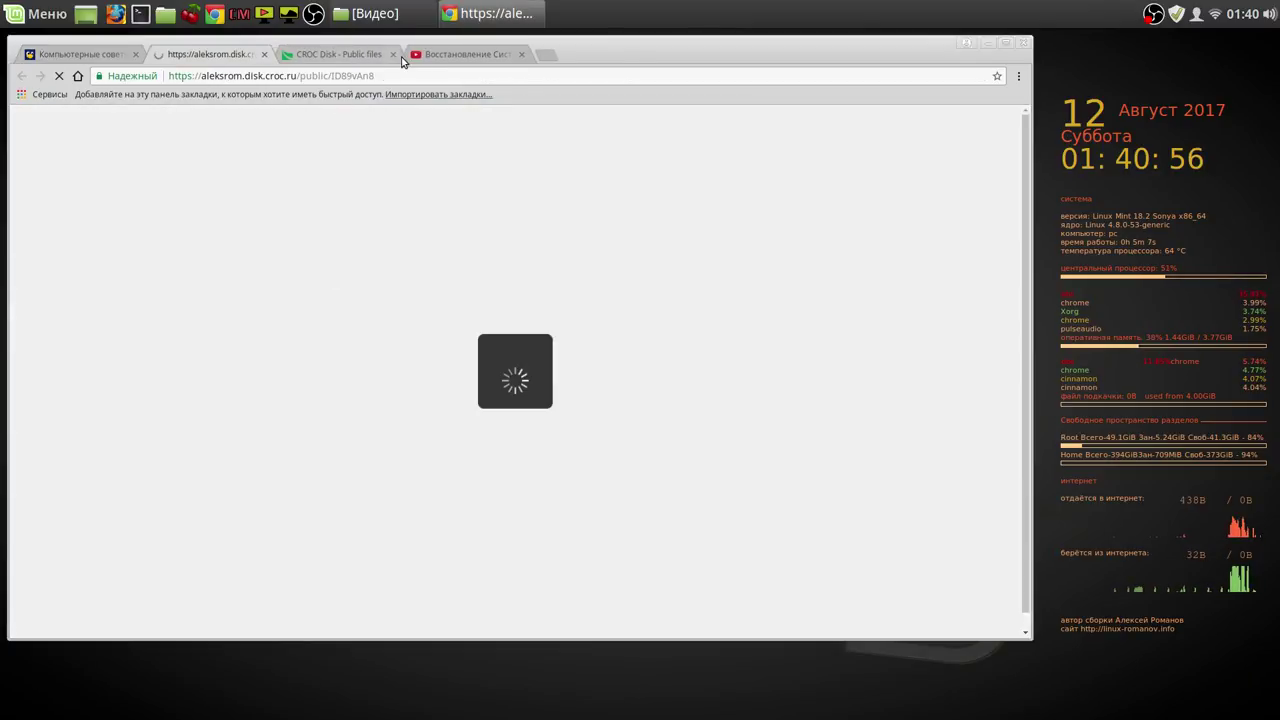
{"action": "left_click", "coordinate": [392, 54]}
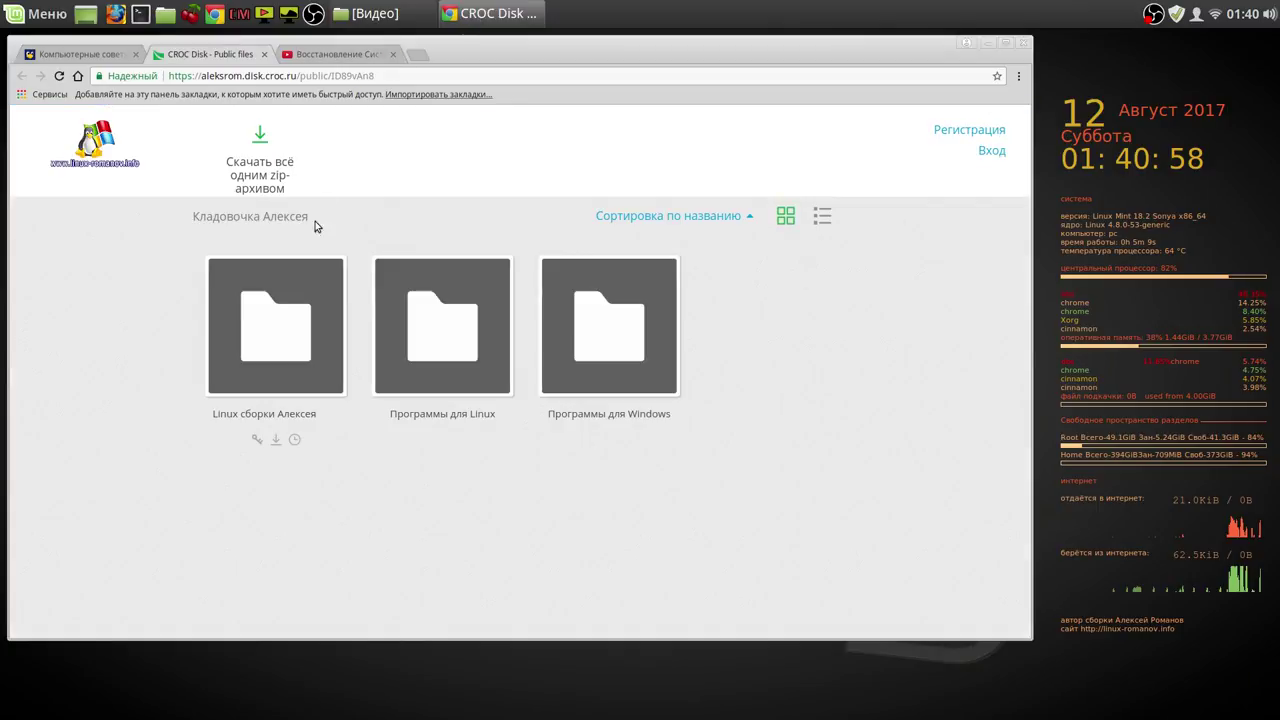
{"action": "left_click", "coordinate": [449, 352]}
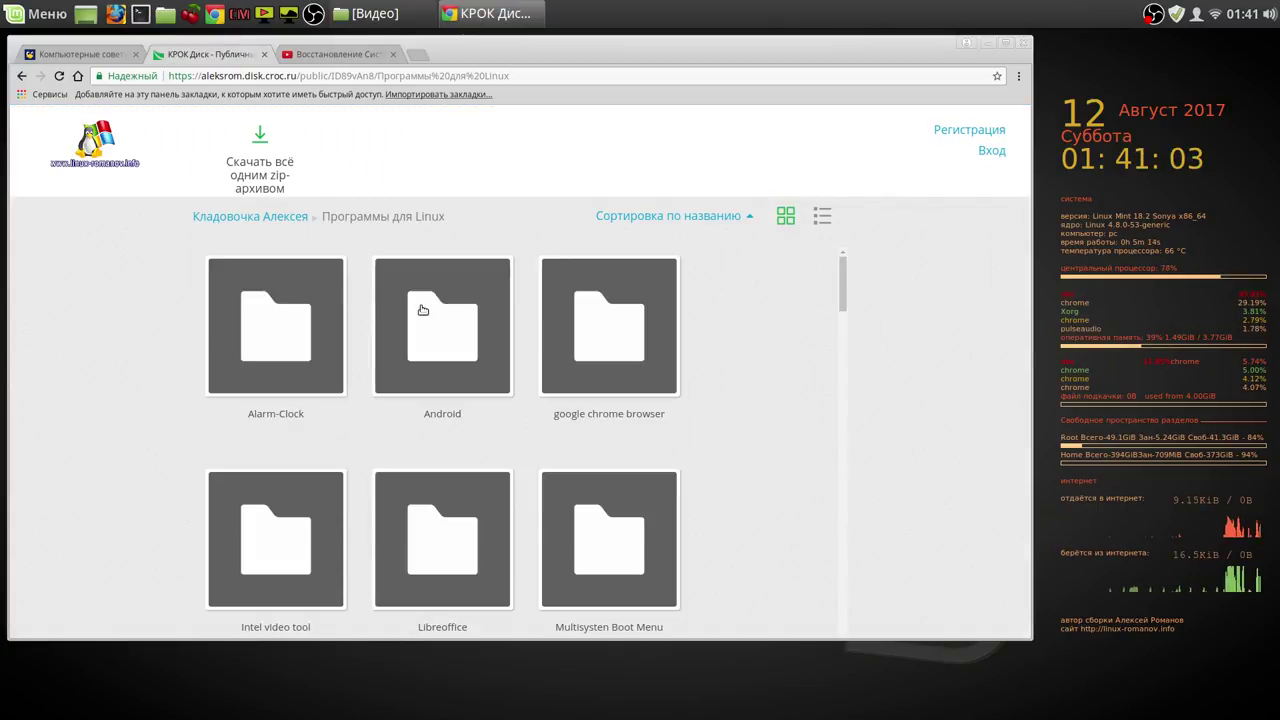
{"action": "scroll", "coordinate": [422, 310], "scroll_direction": "down", "scroll_amount": 4}
{"action": "scroll", "coordinate": [422, 310], "scroll_direction": "down", "scroll_amount": 5}
{"action": "scroll", "coordinate": [419, 314], "scroll_direction": "down", "scroll_amount": 2}
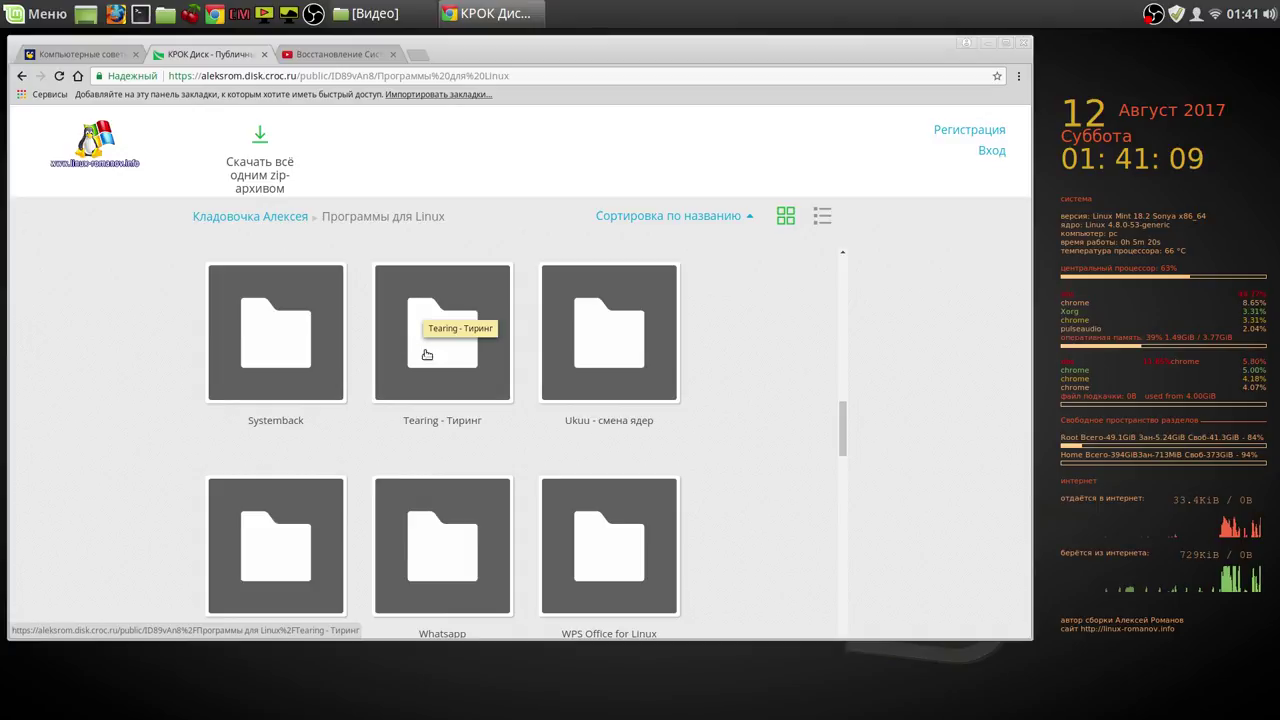
{"action": "left_click", "coordinate": [459, 357]}
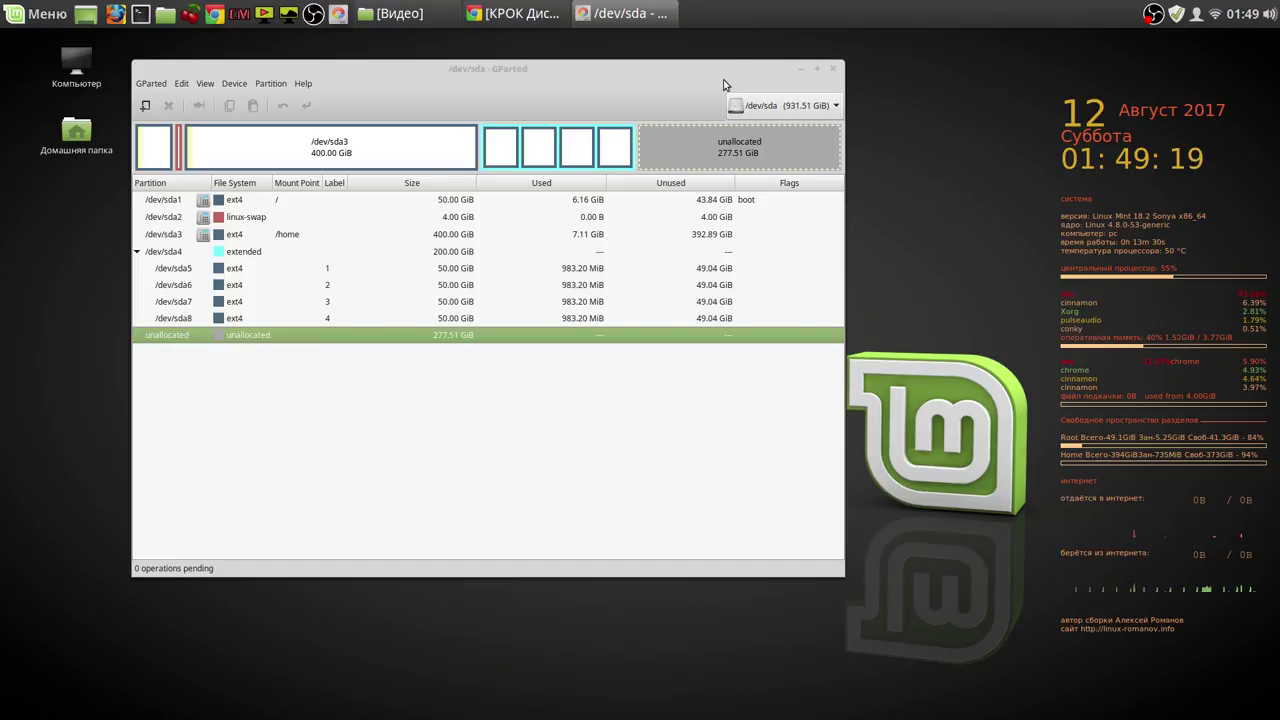
Step: Open and close the Mint menu, then show GParted's device information for the msdos disk
{"action": "left_click", "coordinate": [53, 14]}
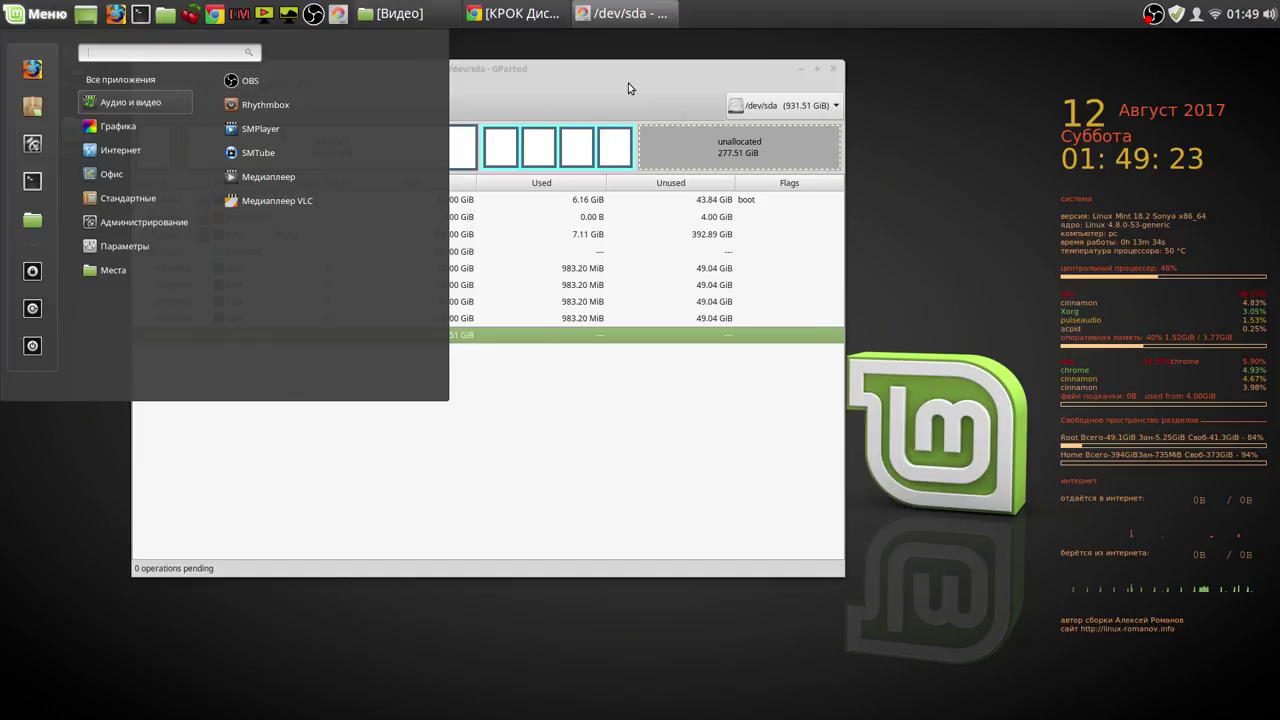
{"action": "left_click", "coordinate": [628, 83]}
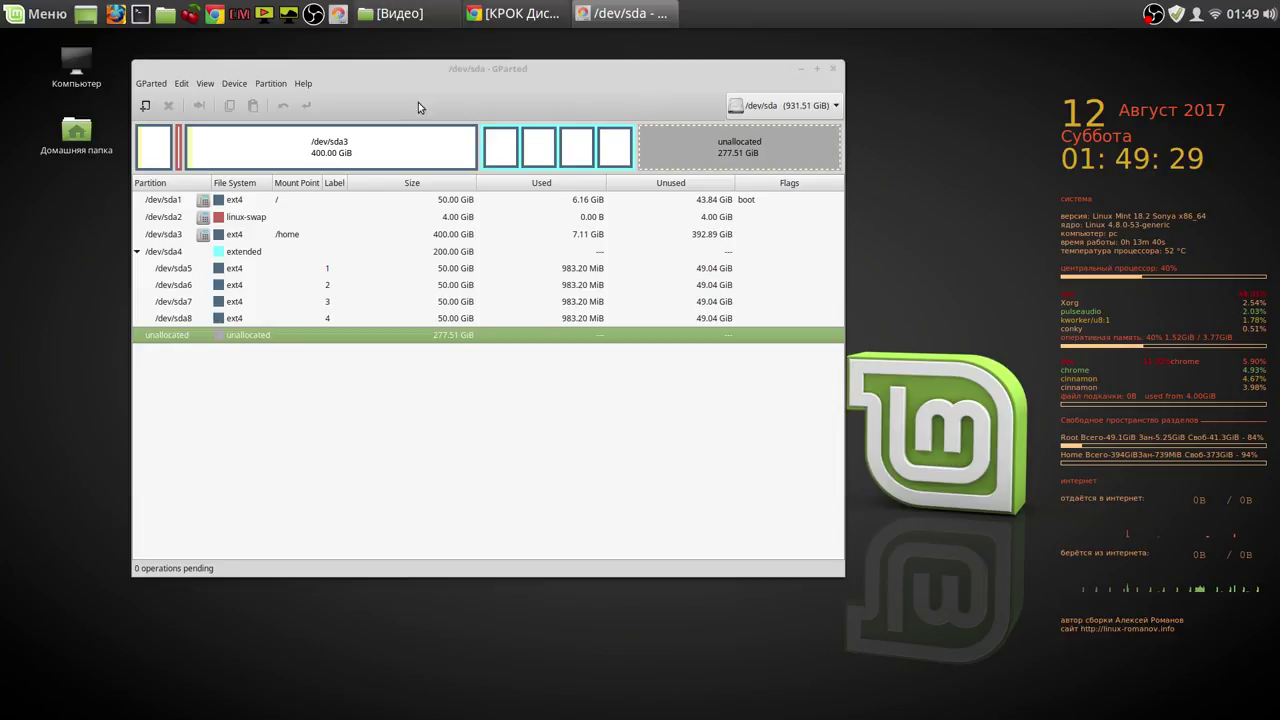
{"action": "left_click", "coordinate": [205, 84]}
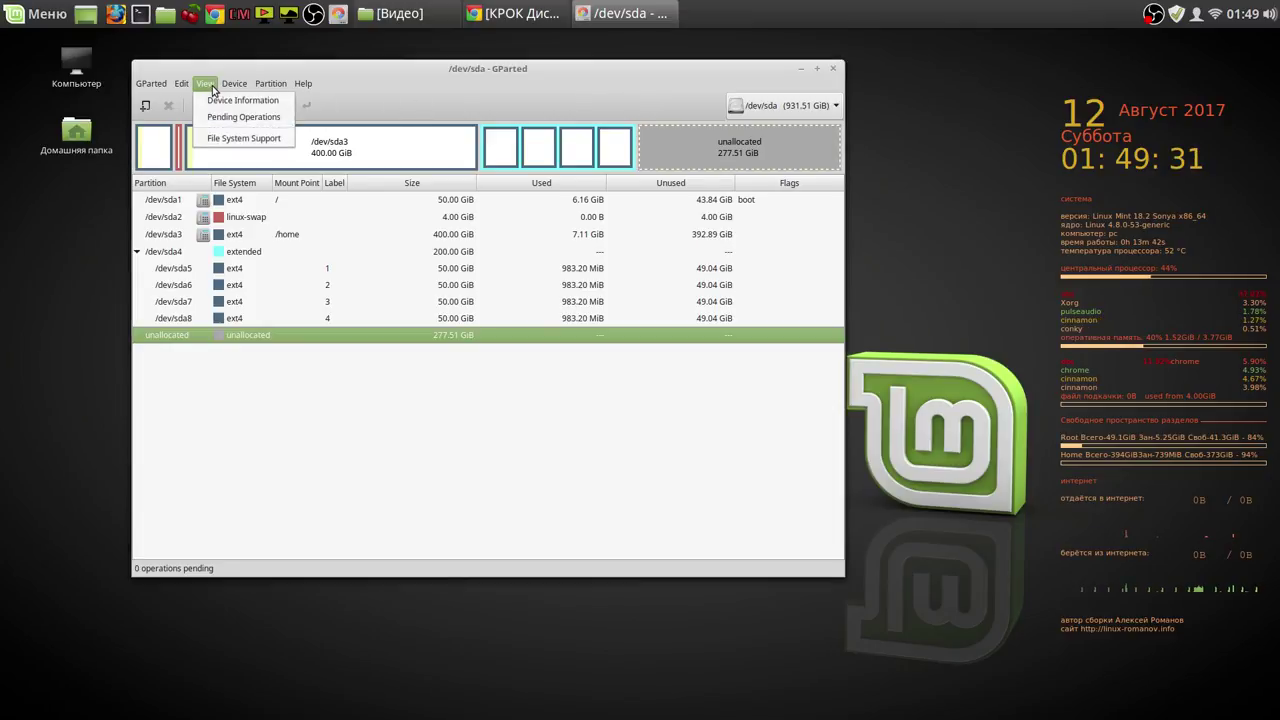
{"action": "left_click", "coordinate": [221, 101]}
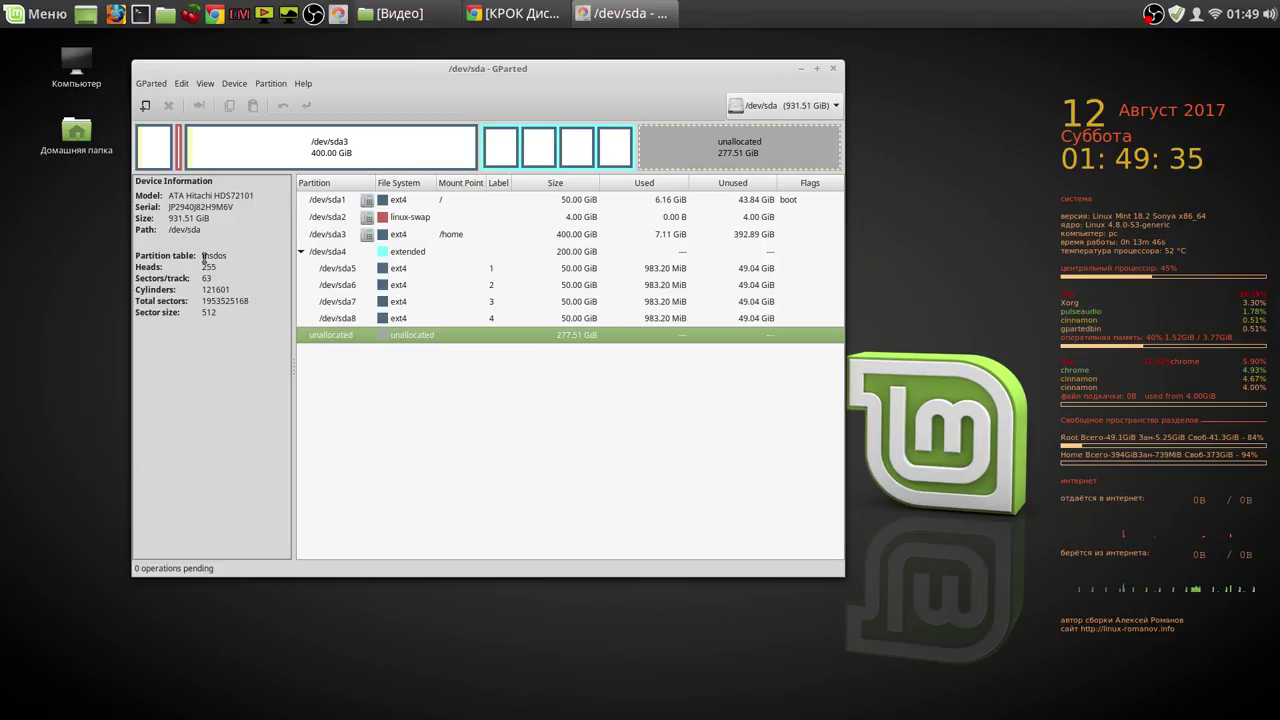
{"action": "left_click_drag", "start_coordinate": [203, 256], "coordinate": [237, 255]}
Step: Select each partition, /dev/sda1–sda3, sda5–sda8 and unallocated space, then close GParted
{"action": "left_click", "coordinate": [494, 198]}
{"action": "left_click", "coordinate": [470, 212]}
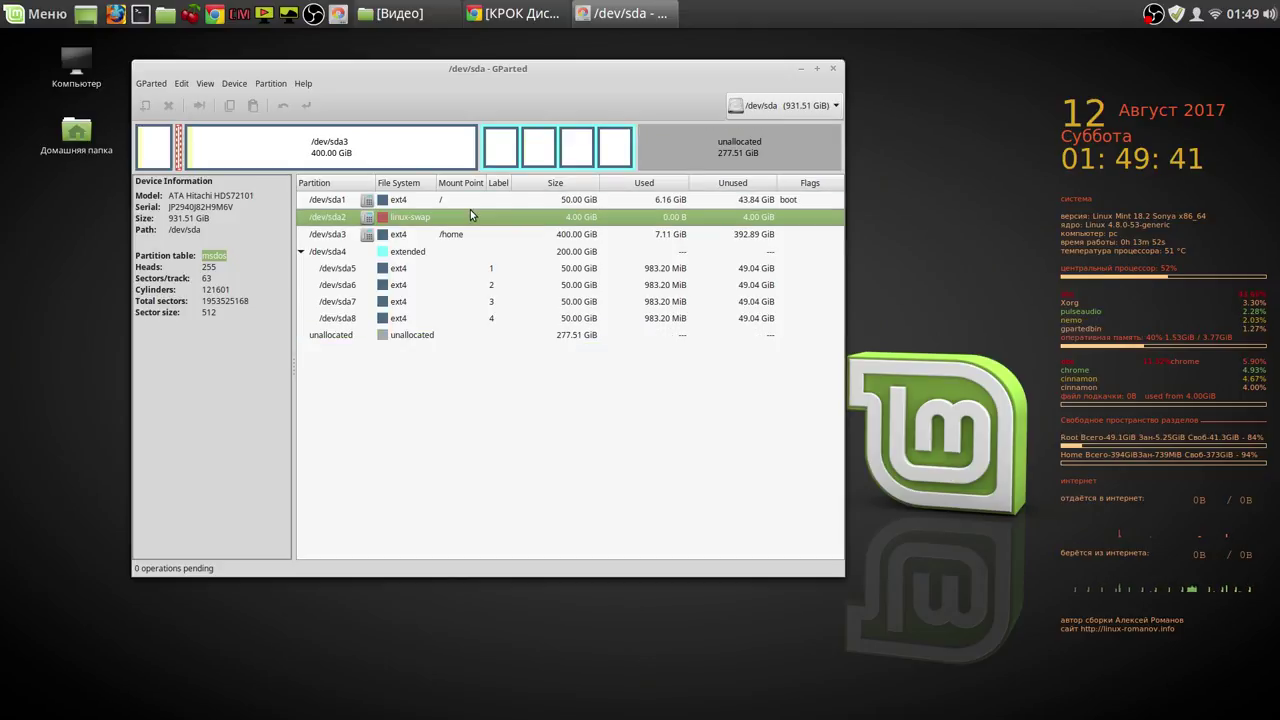
{"action": "left_click", "coordinate": [463, 233]}
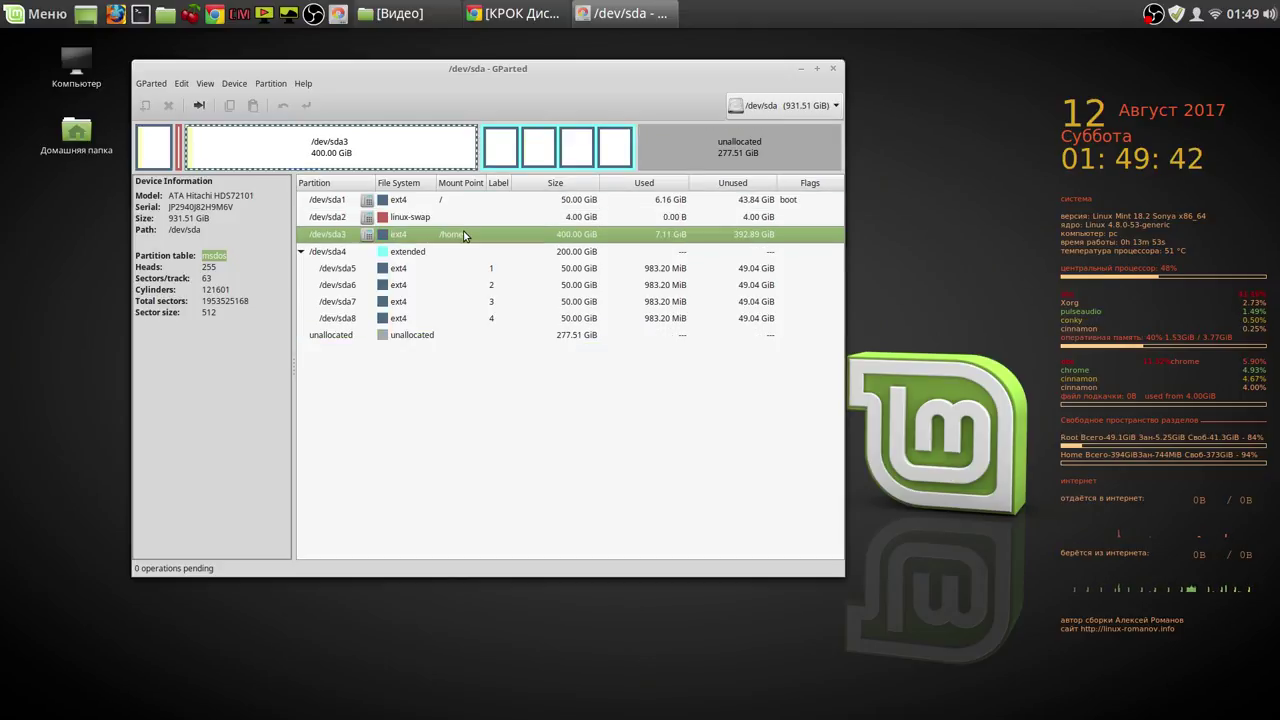
{"action": "left_click", "coordinate": [797, 201]}
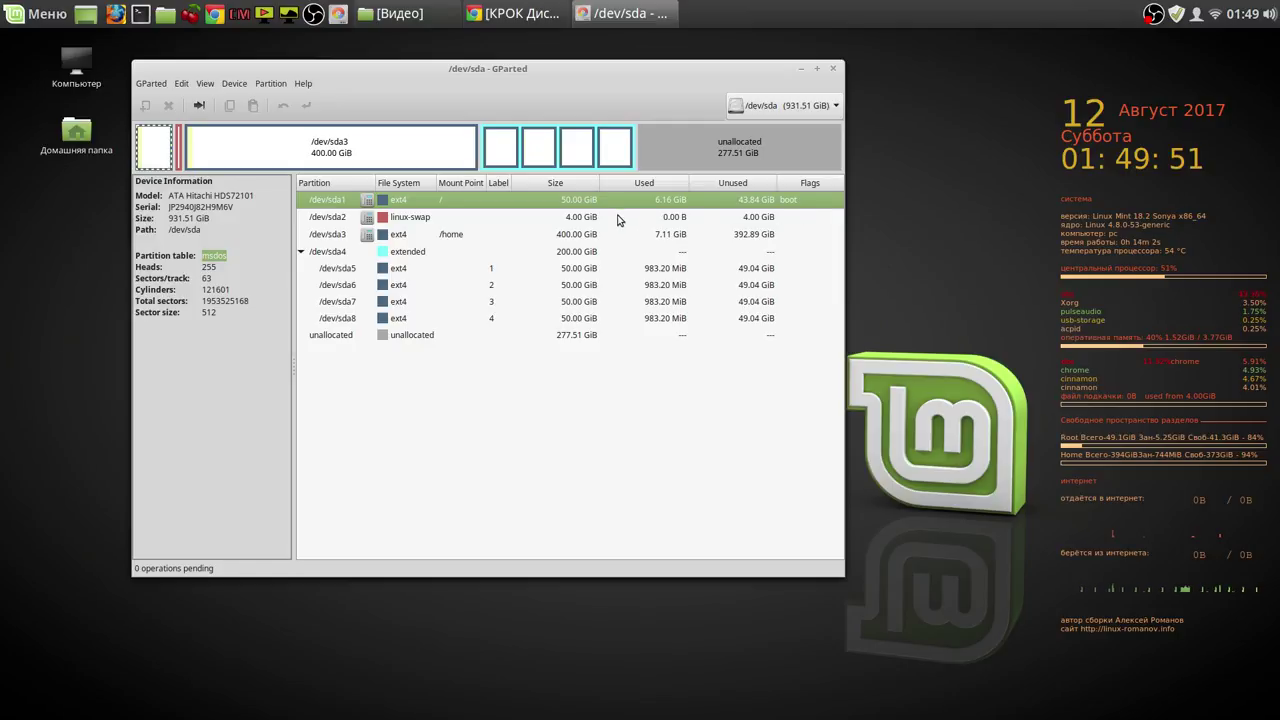
{"action": "left_click", "coordinate": [573, 237]}
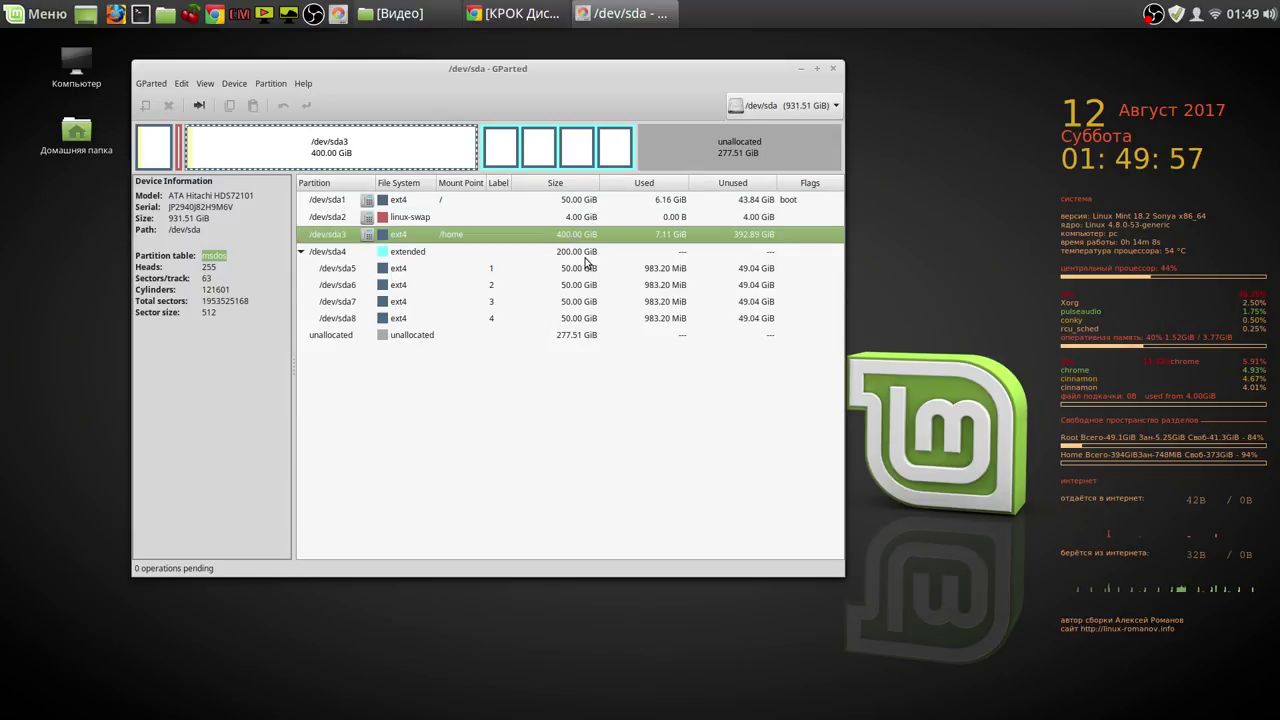
{"action": "left_click", "coordinate": [588, 267]}
{"action": "left_click", "coordinate": [582, 287]}
{"action": "left_click", "coordinate": [582, 302]}
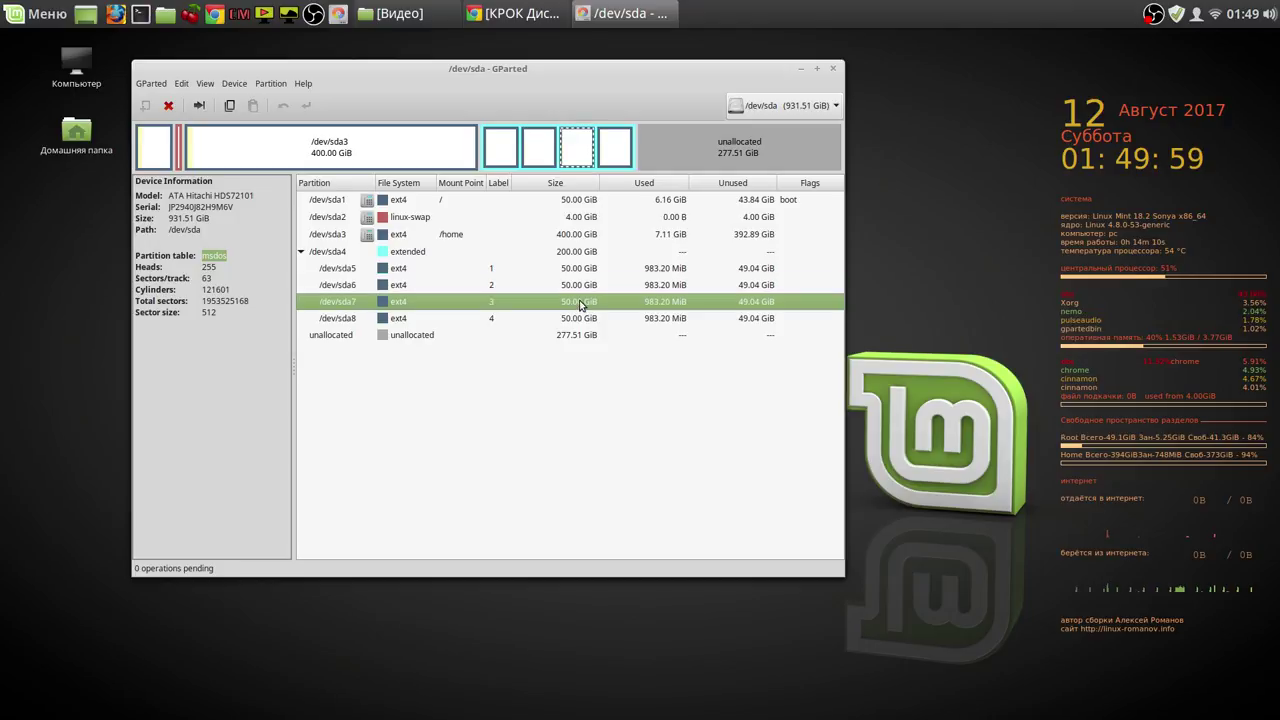
{"action": "left_click", "coordinate": [578, 318]}
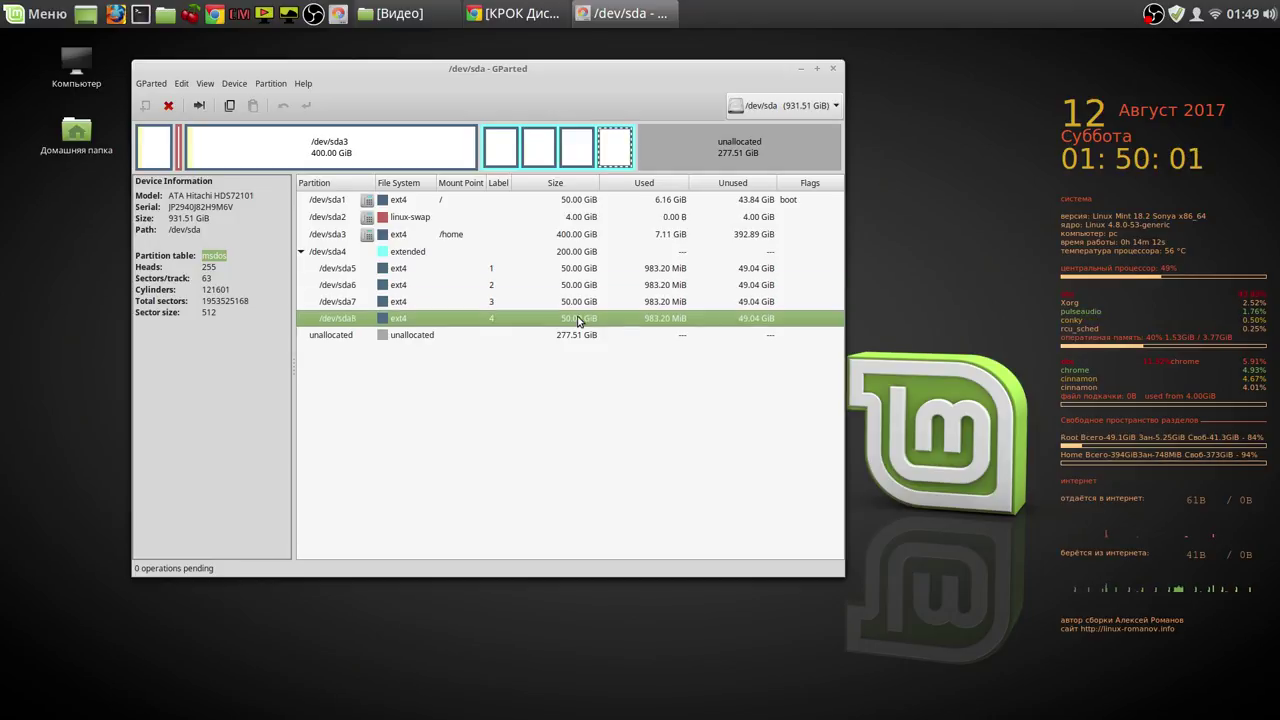
{"action": "left_click", "coordinate": [575, 335]}
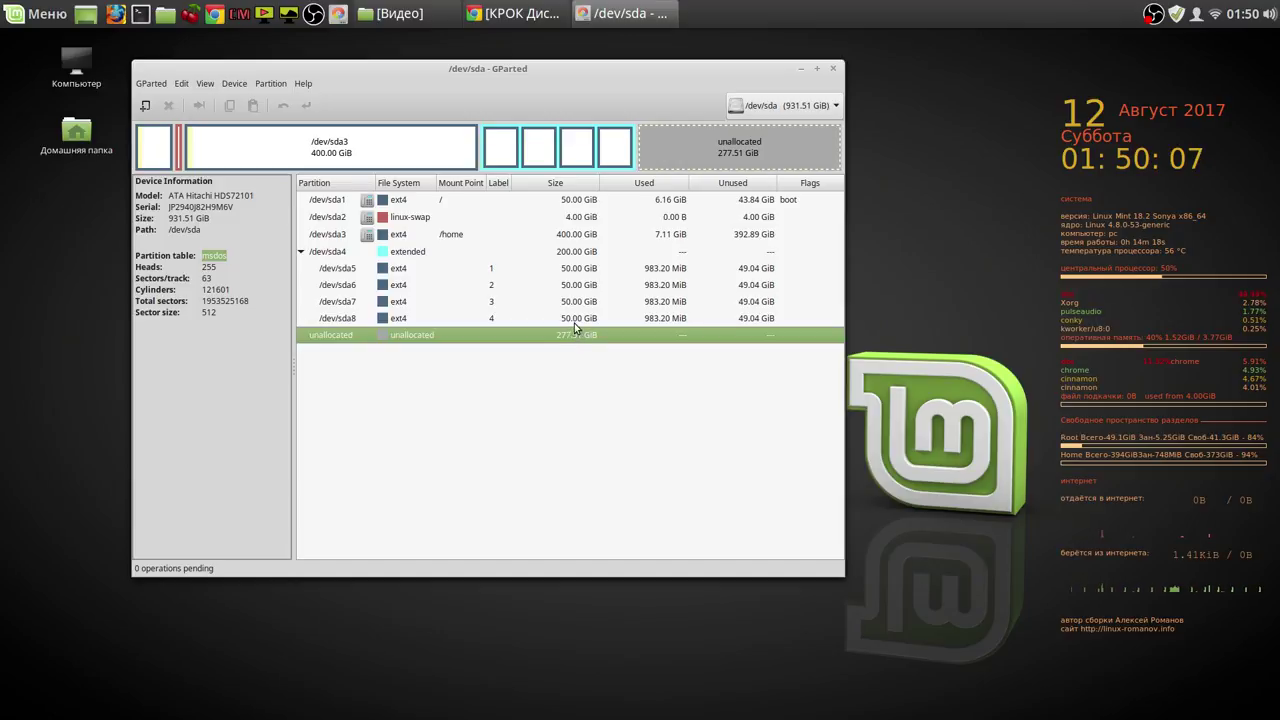
{"action": "left_click", "coordinate": [833, 68]}
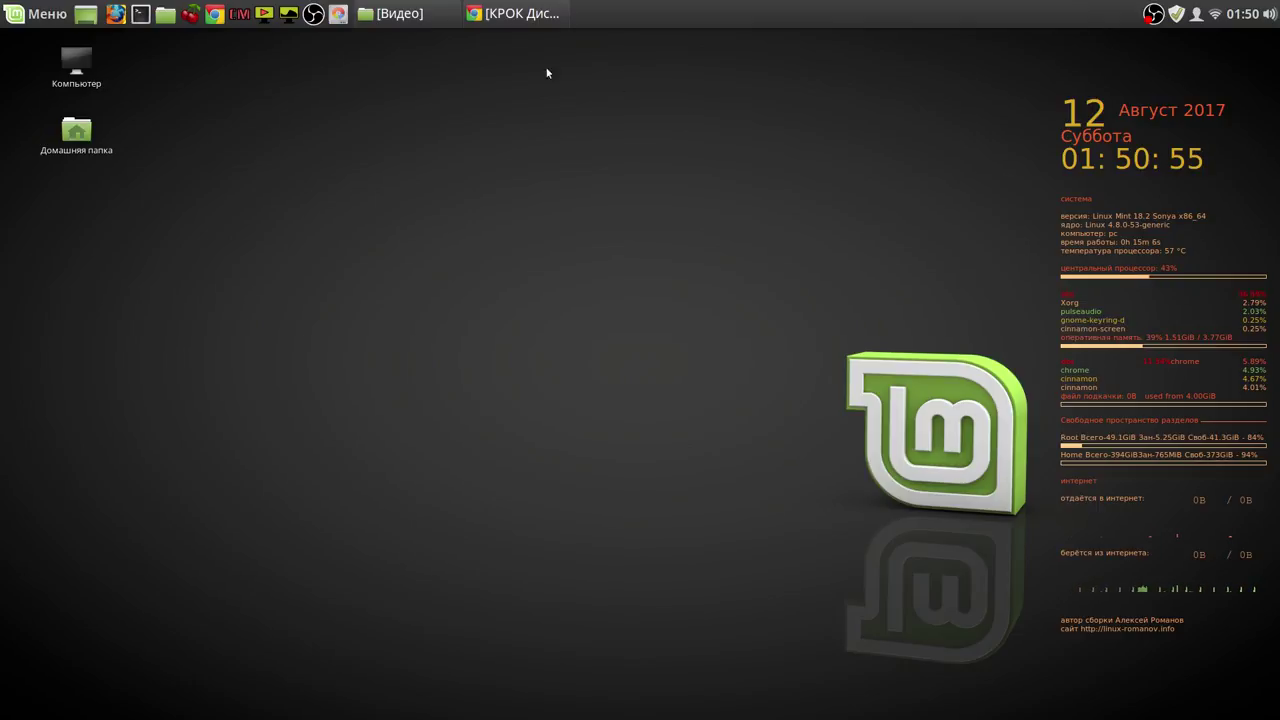
Step: Launch CherryTree and open Установка программ > Установка simplescreenrecorder > Лечим тиринг
{"action": "left_click", "coordinate": [190, 18]}
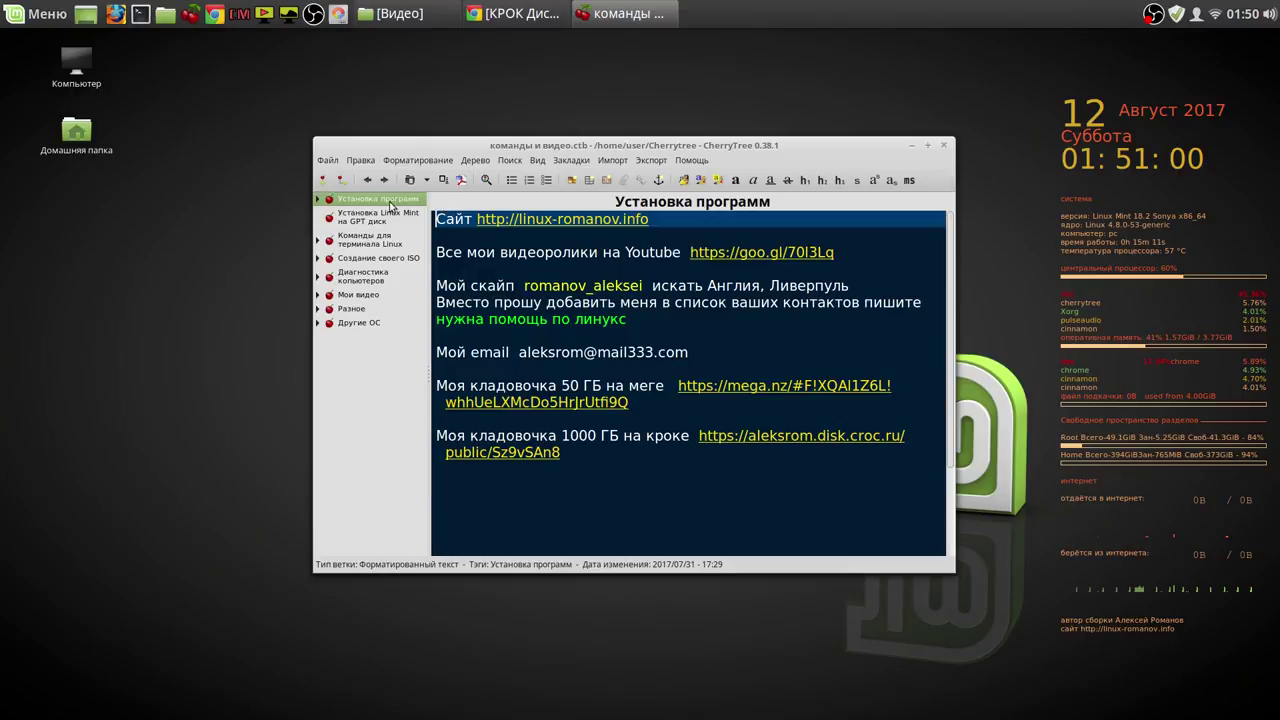
{"action": "left_click", "coordinate": [319, 200]}
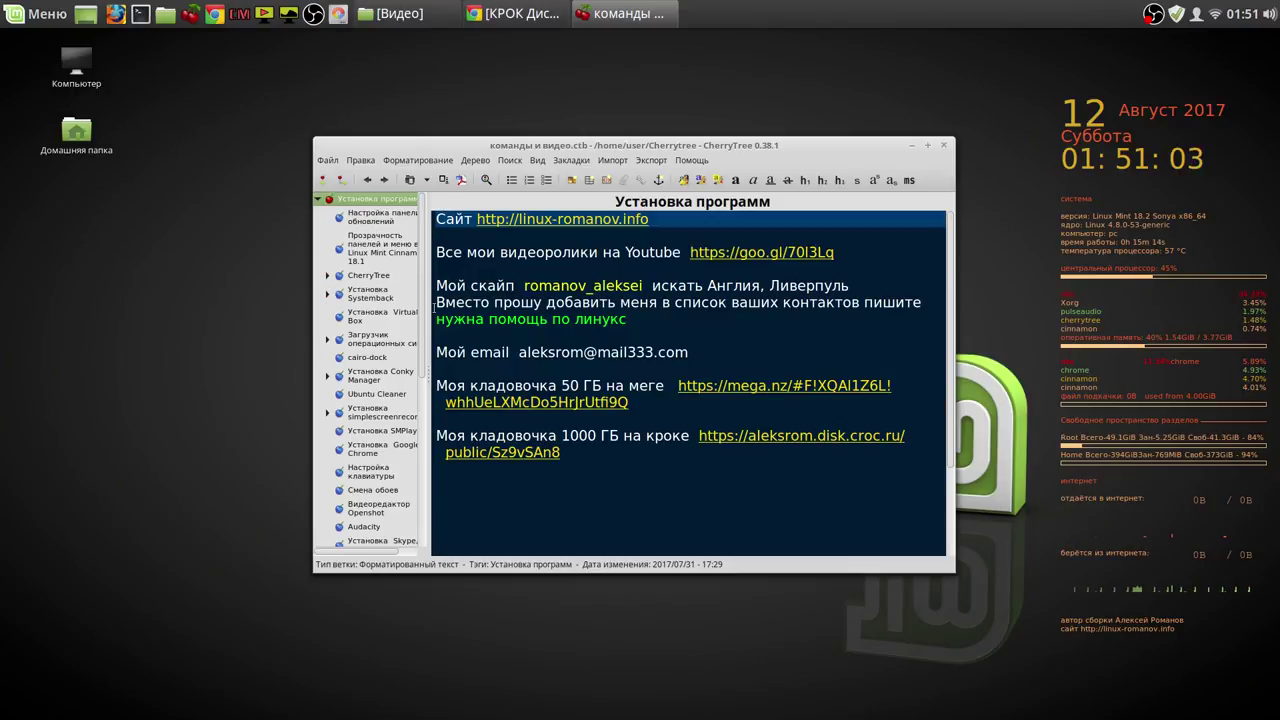
{"action": "left_click_drag", "start_coordinate": [430, 314], "coordinate": [541, 335]}
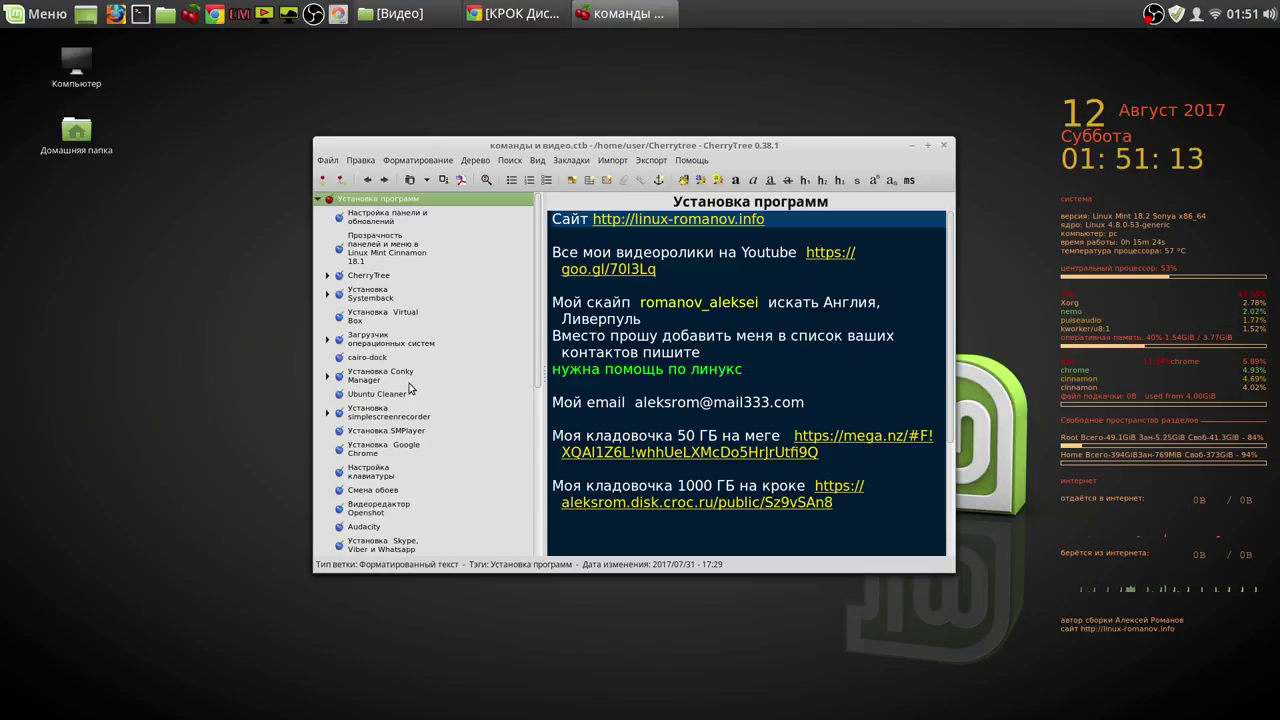
{"action": "left_click", "coordinate": [328, 413]}
{"action": "left_click", "coordinate": [368, 446]}
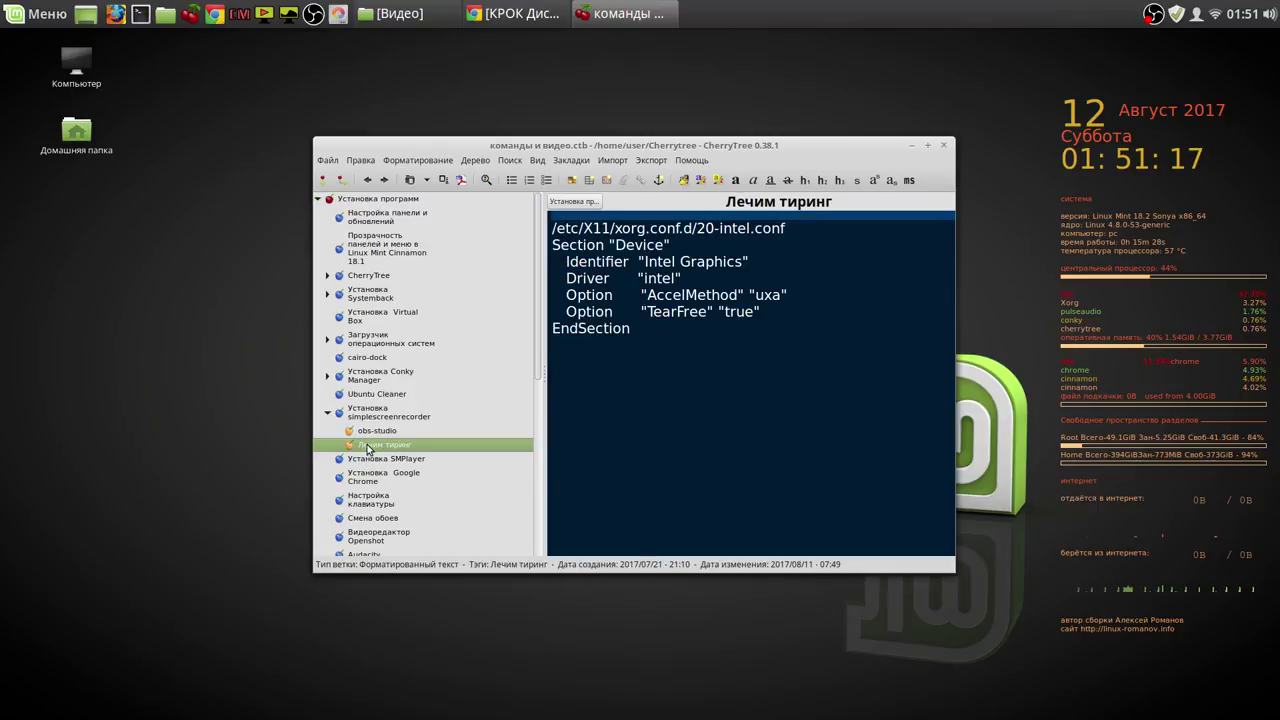
Step: Insert a blank line above Section "Device" in the Лечим тиринг note
{"action": "left_click", "coordinate": [553, 250]}
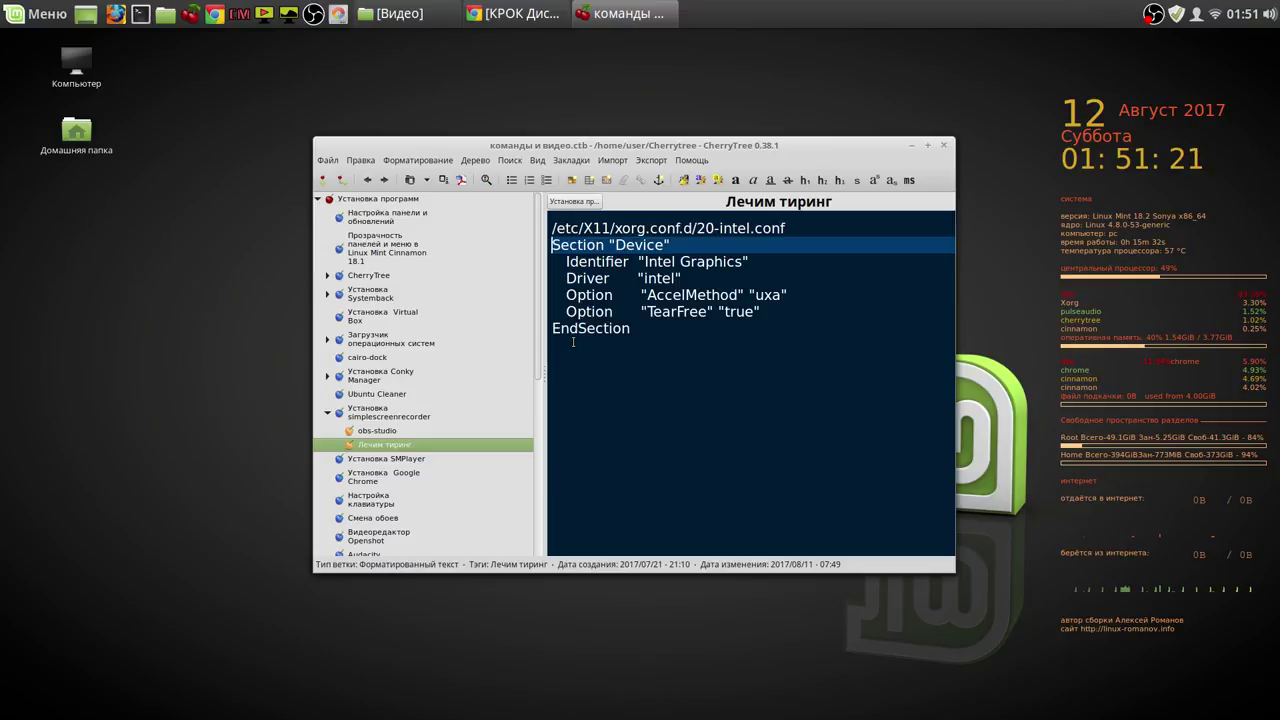
{"action": "key", "text": "Return"}
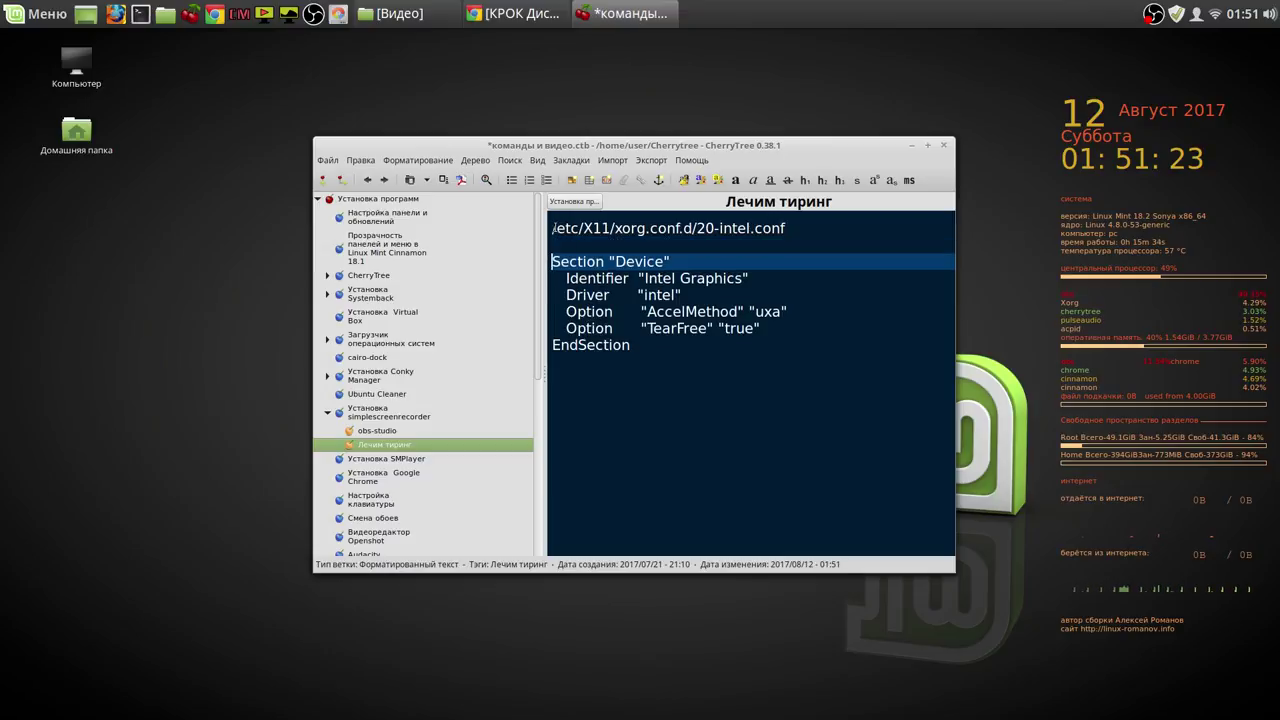
{"action": "left_click", "coordinate": [553, 228]}
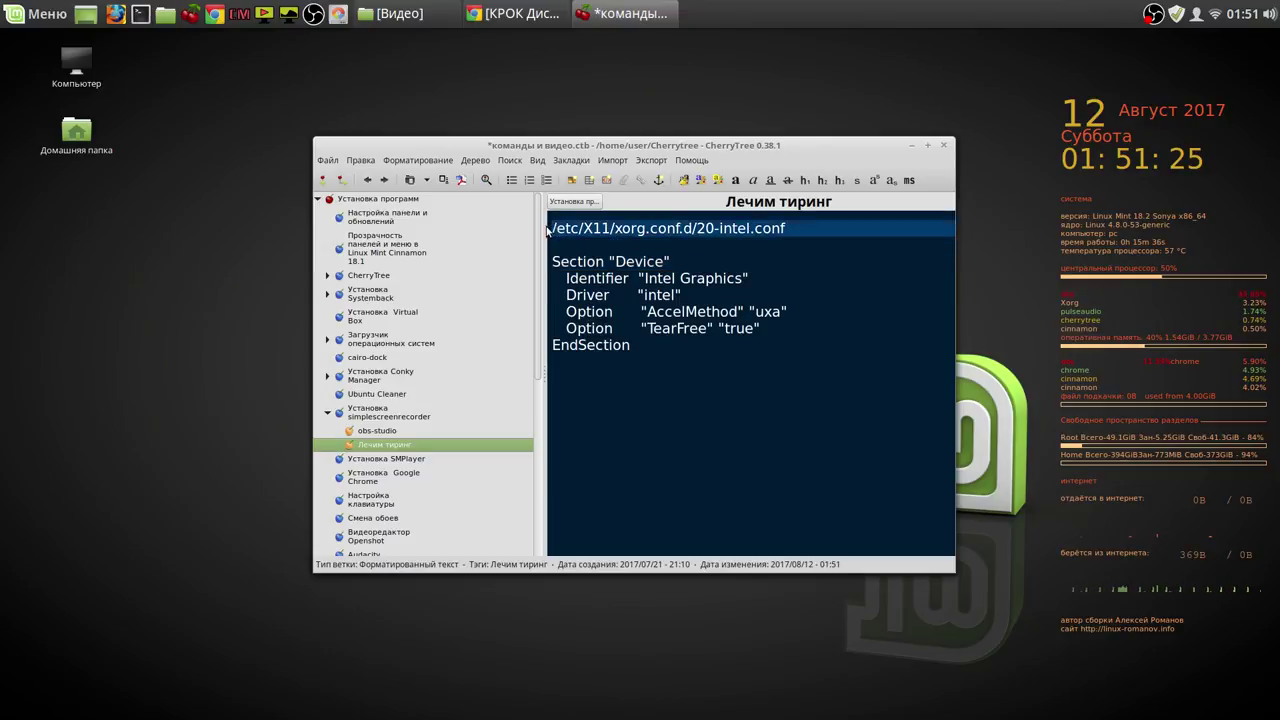
Step: Colour the /etc/X11/xorg.conf.d/20-intel.conf path line pure green
{"action": "left_click_drag", "start_coordinate": [552, 228], "coordinate": [793, 231]}
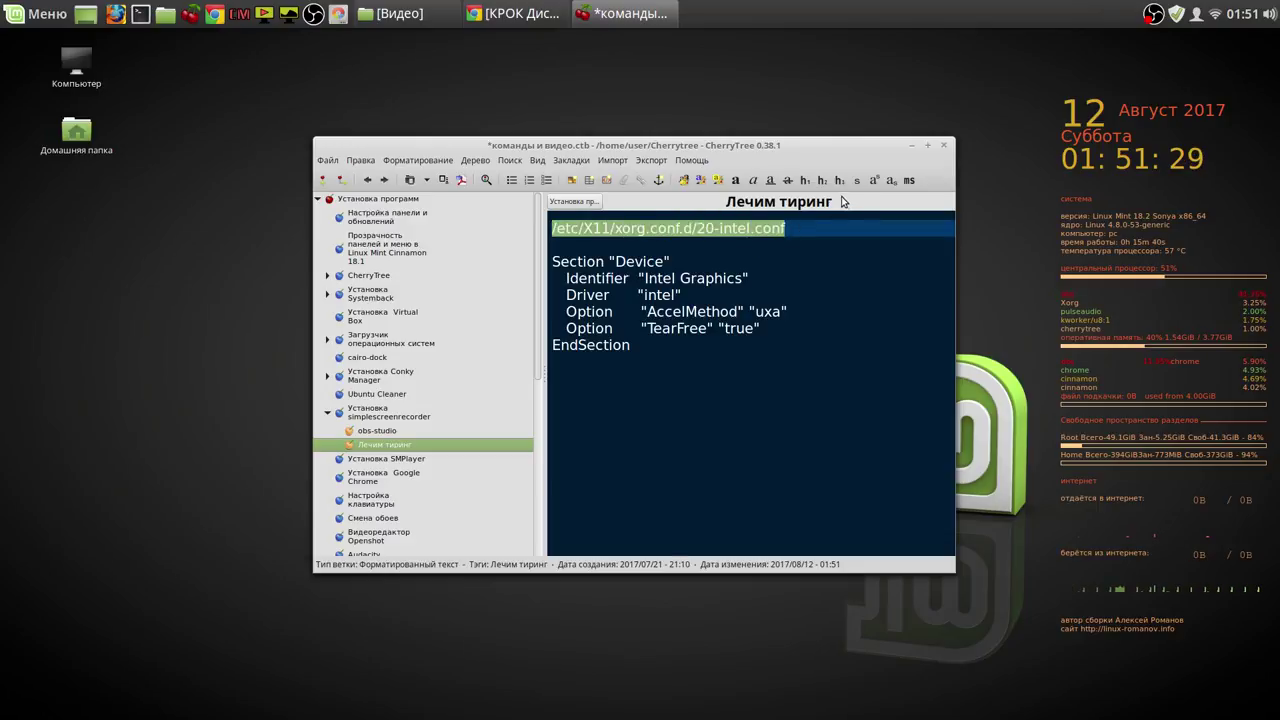
{"action": "left_click", "coordinate": [704, 182]}
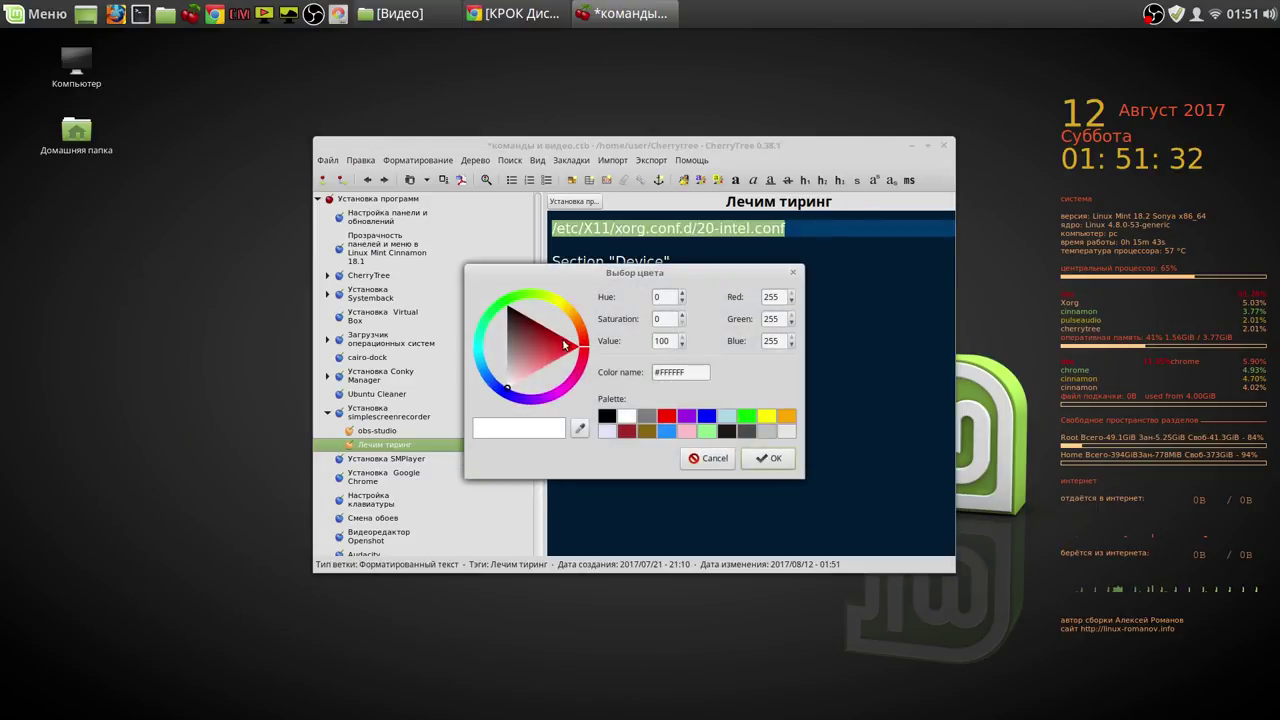
{"action": "left_click", "coordinate": [746, 415]}
{"action": "left_click", "coordinate": [773, 460]}
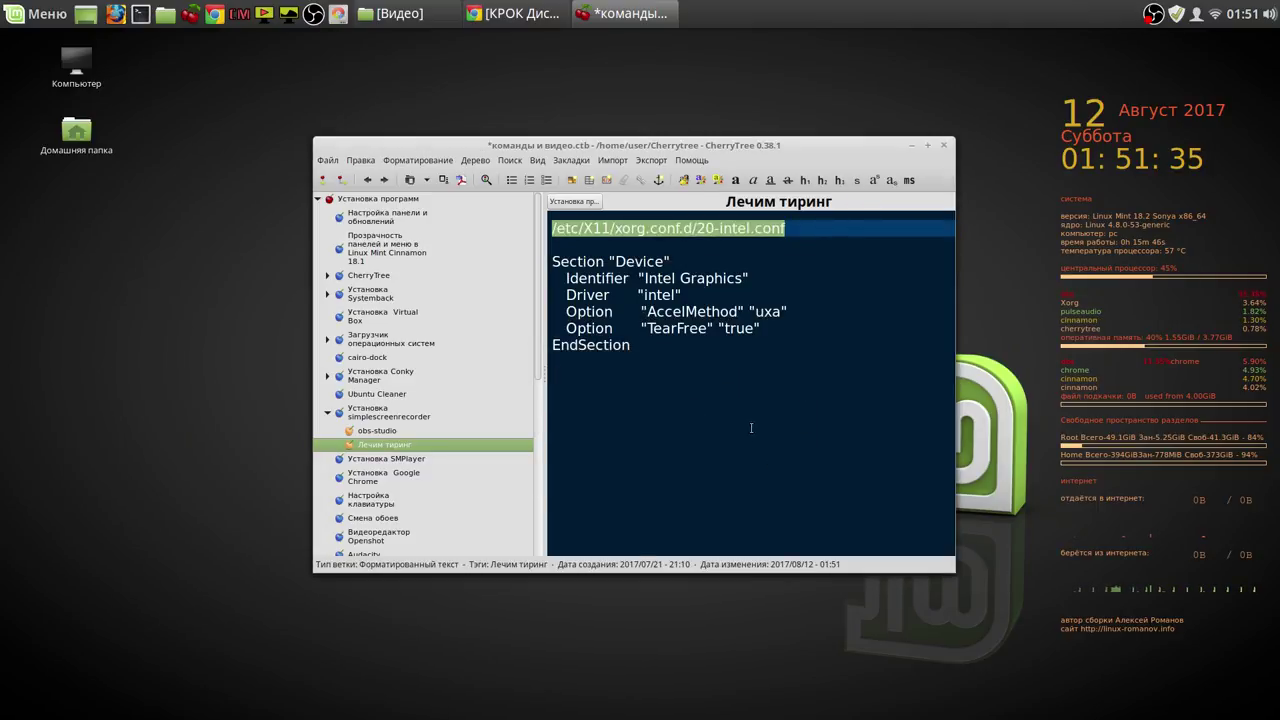
{"action": "left_click", "coordinate": [735, 406]}
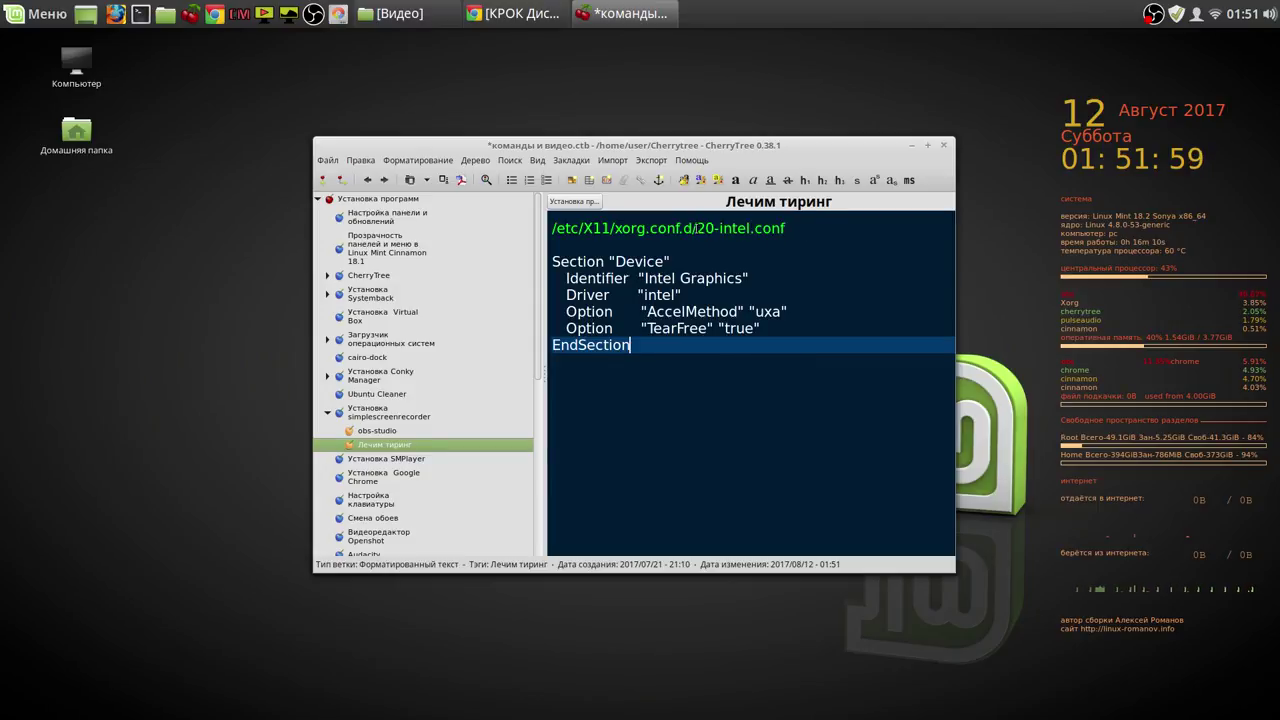
Step: Recolour the /etc/X11/xorg.conf.d prefix yellow after dismissing a no-text-selected warning
{"action": "left_click_drag", "start_coordinate": [697, 228], "coordinate": [551, 230]}
{"action": "left_click", "coordinate": [551, 229]}
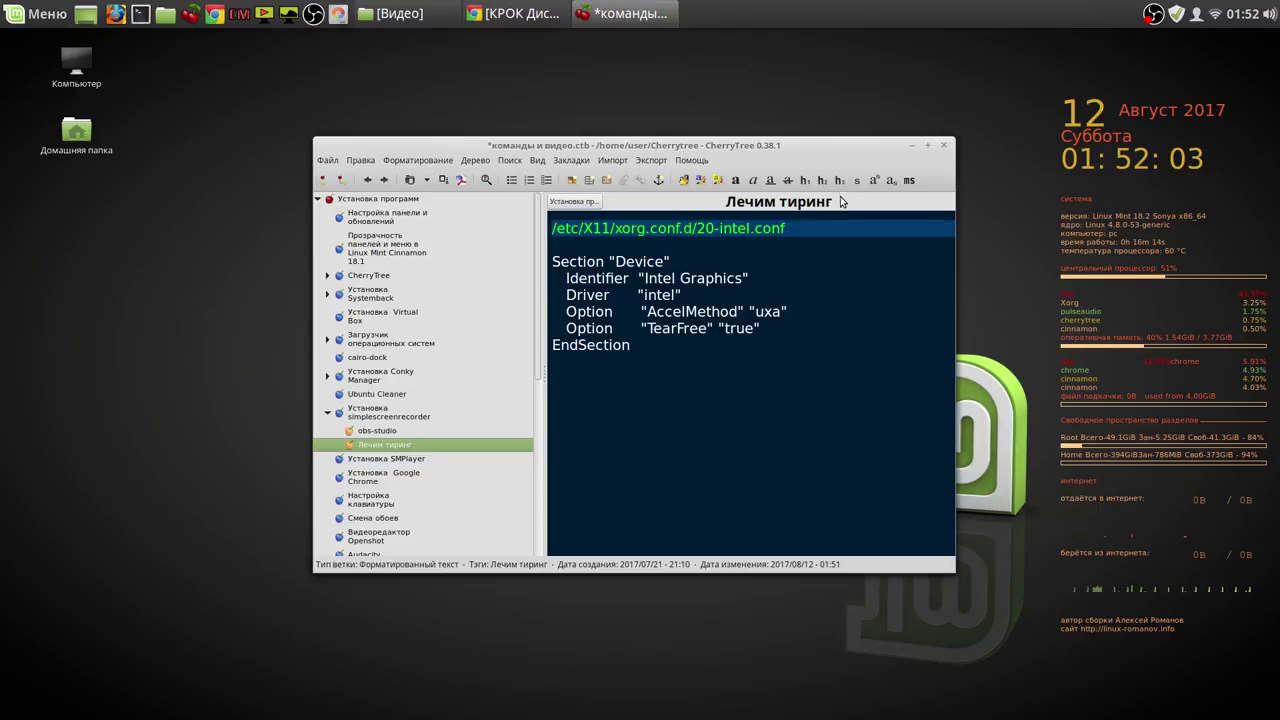
{"action": "left_click", "coordinate": [700, 181]}
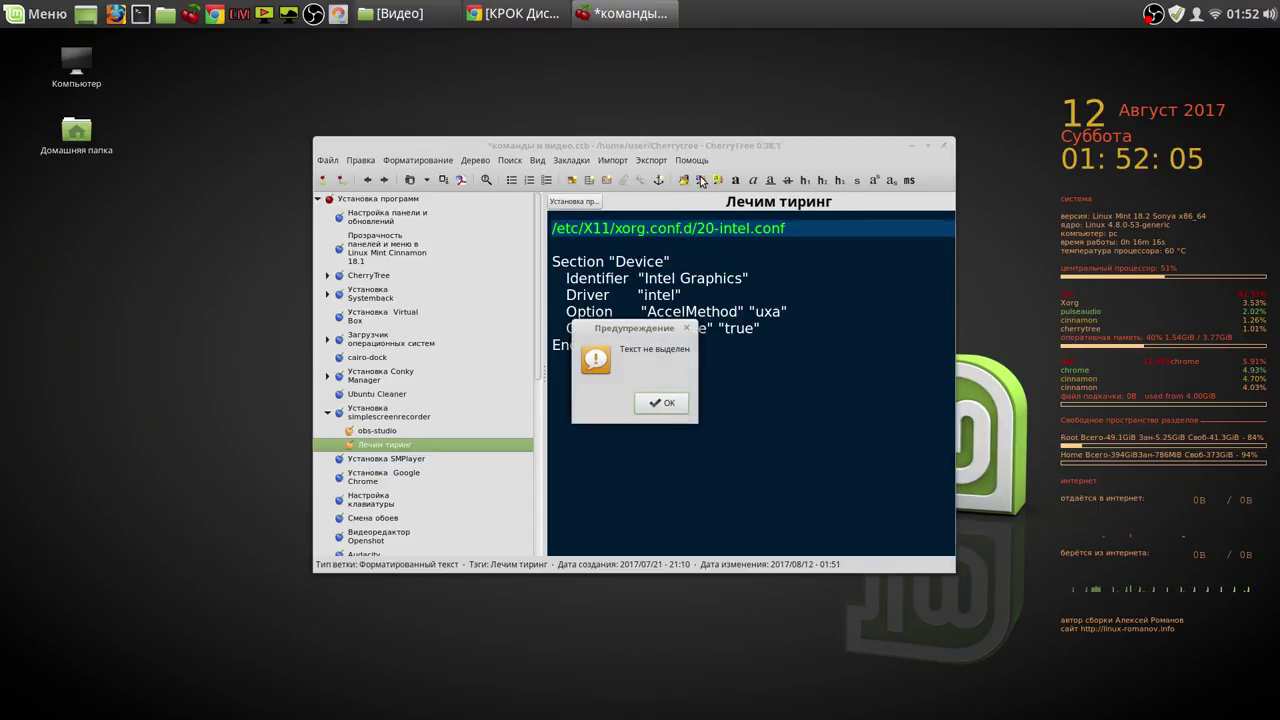
{"action": "left_click", "coordinate": [666, 402]}
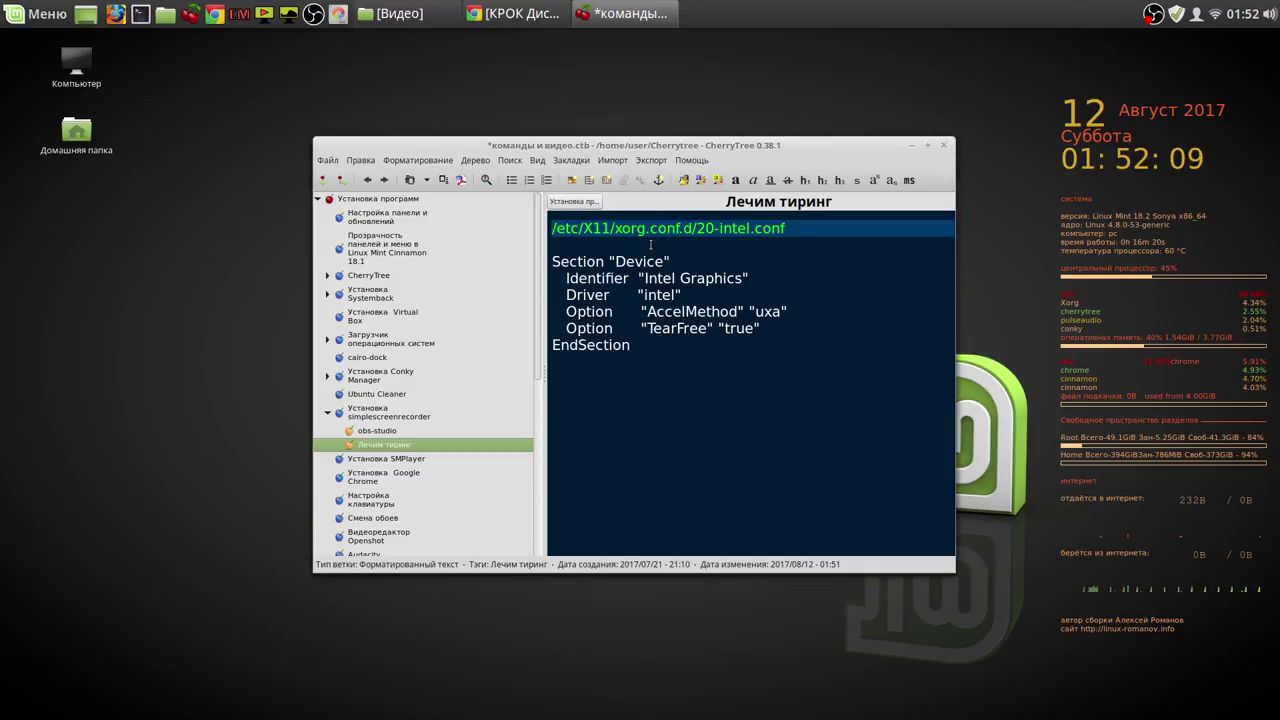
{"action": "left_click_drag", "start_coordinate": [690, 228], "coordinate": [551, 228]}
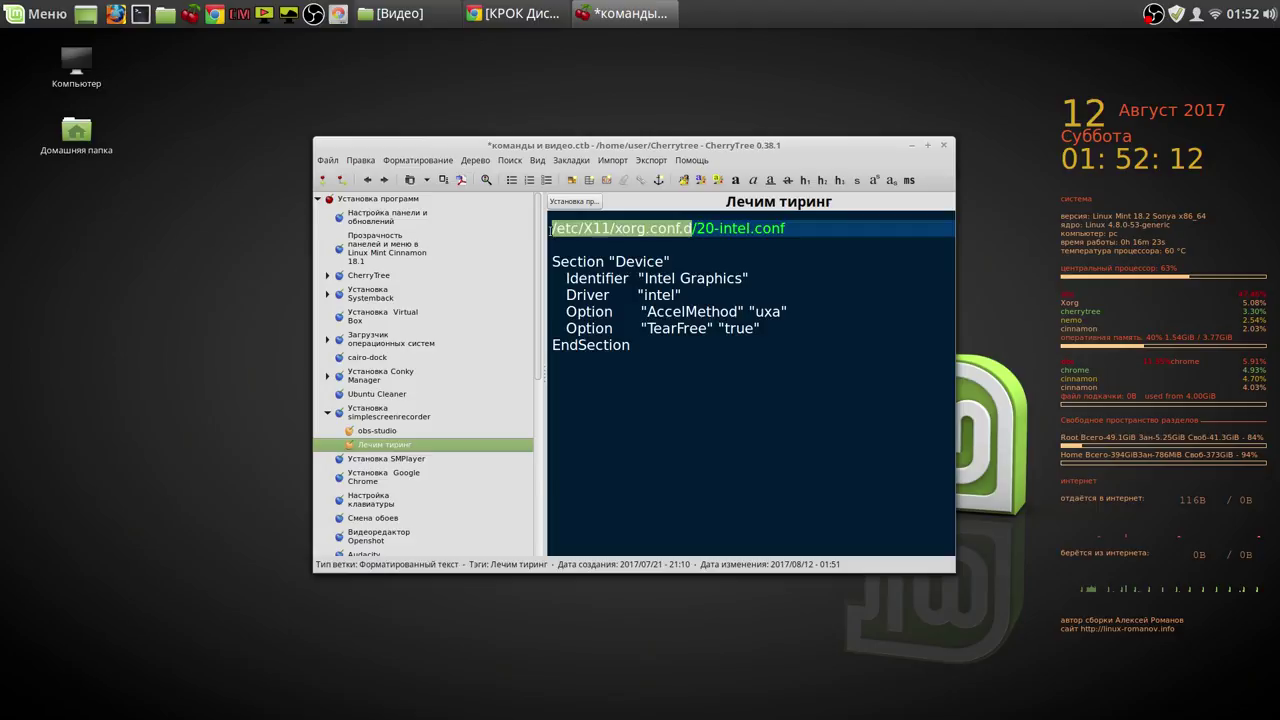
{"action": "left_click", "coordinate": [702, 181]}
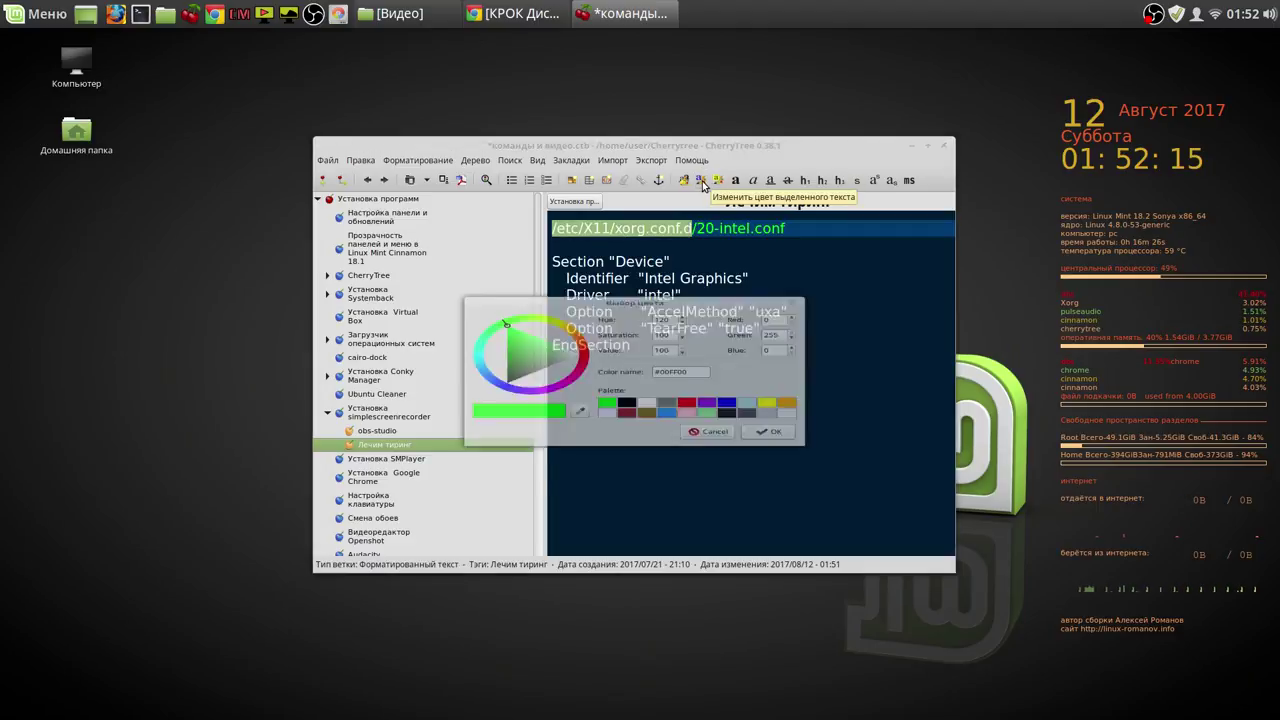
{"action": "left_click", "coordinate": [767, 416]}
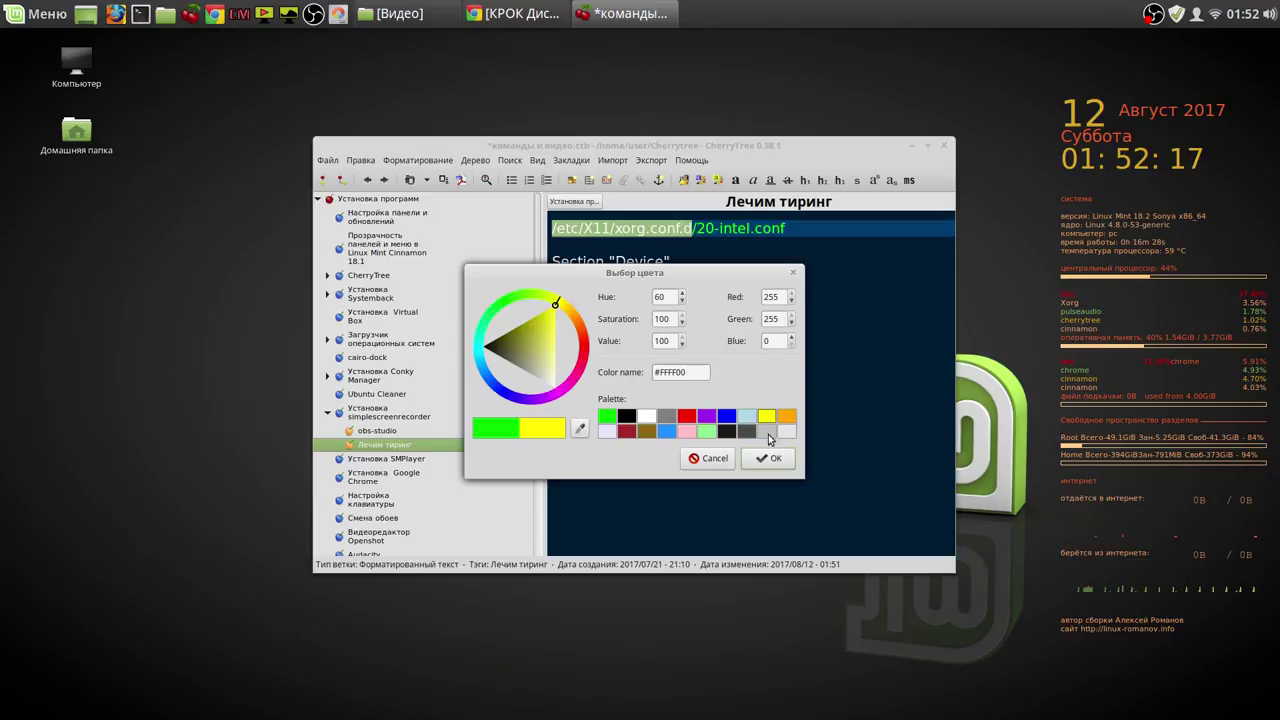
{"action": "left_click", "coordinate": [769, 458]}
{"action": "left_click", "coordinate": [708, 391]}
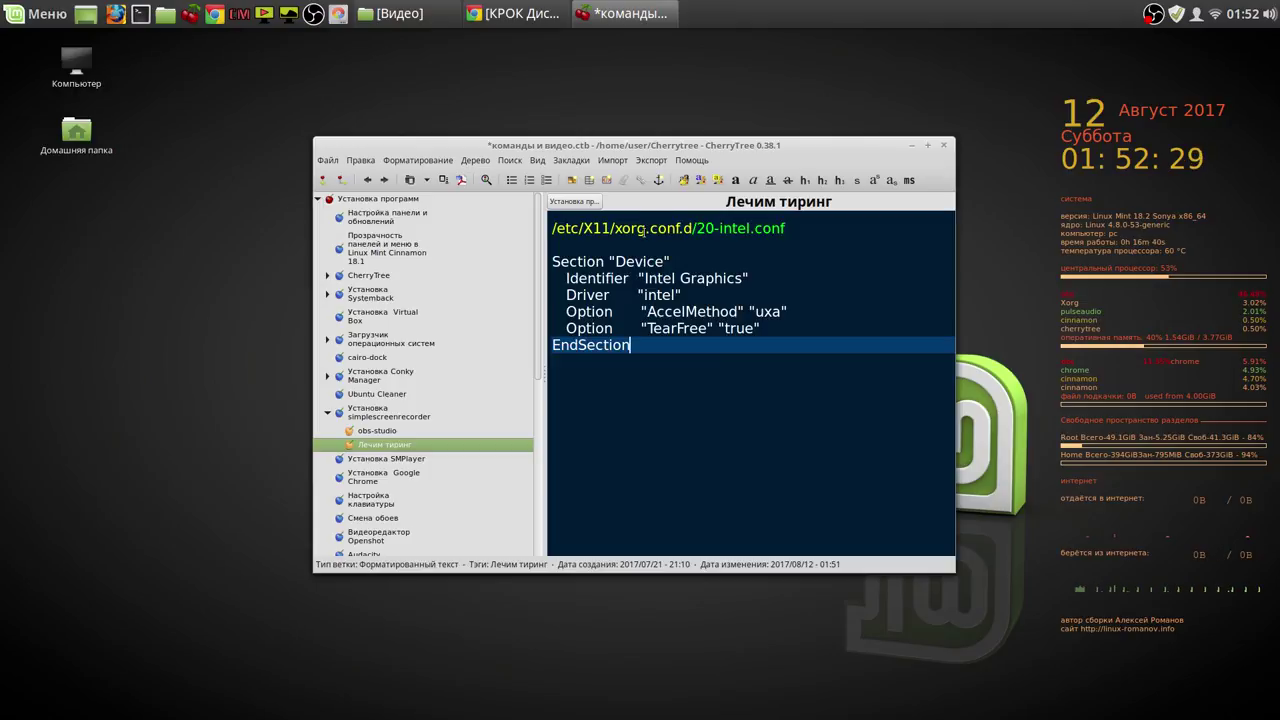
Step: Bring Nemo forward and browse the Загрузки folder and its xorg.conf.d subfolder
{"action": "left_click", "coordinate": [412, 18]}
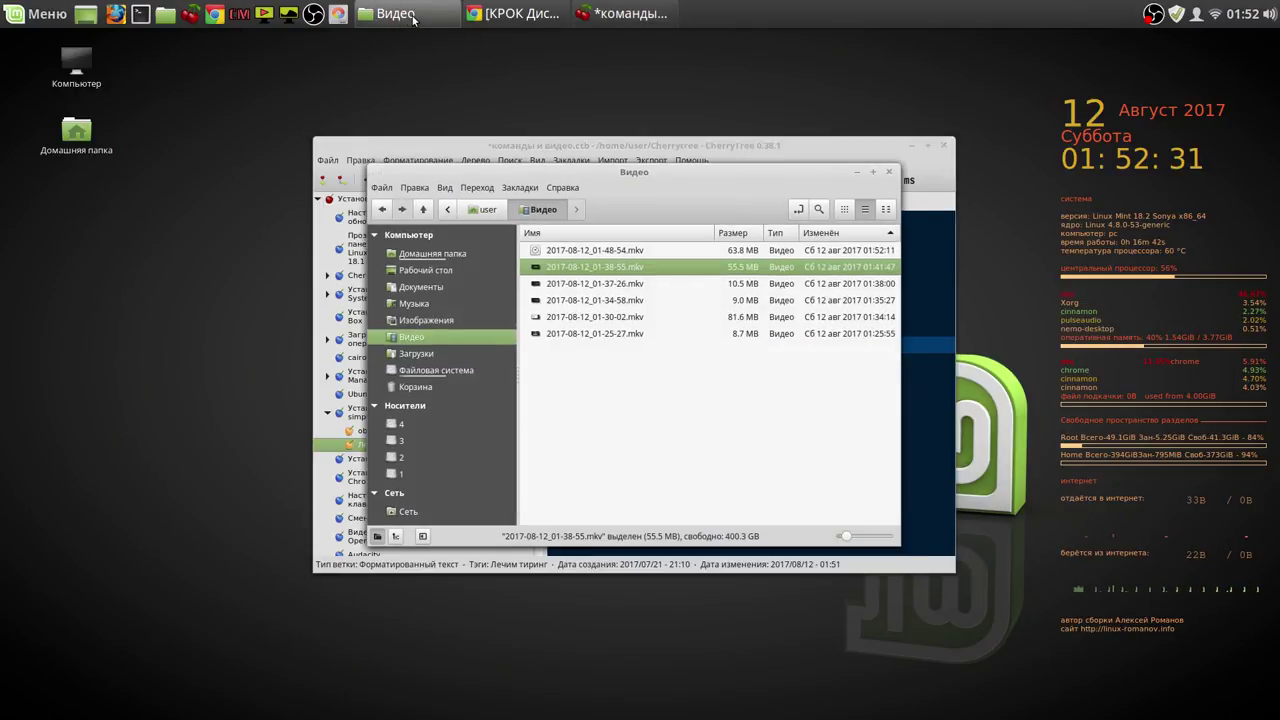
{"action": "left_click", "coordinate": [422, 356]}
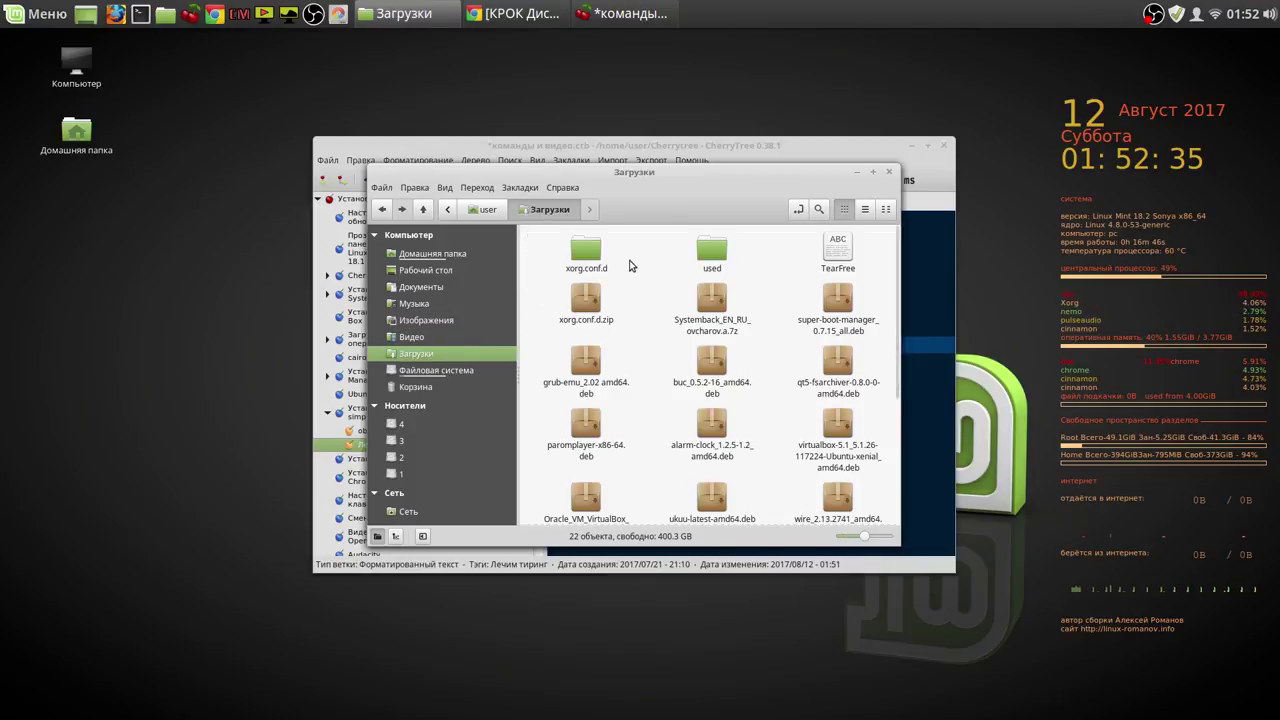
{"action": "left_click", "coordinate": [594, 262]}
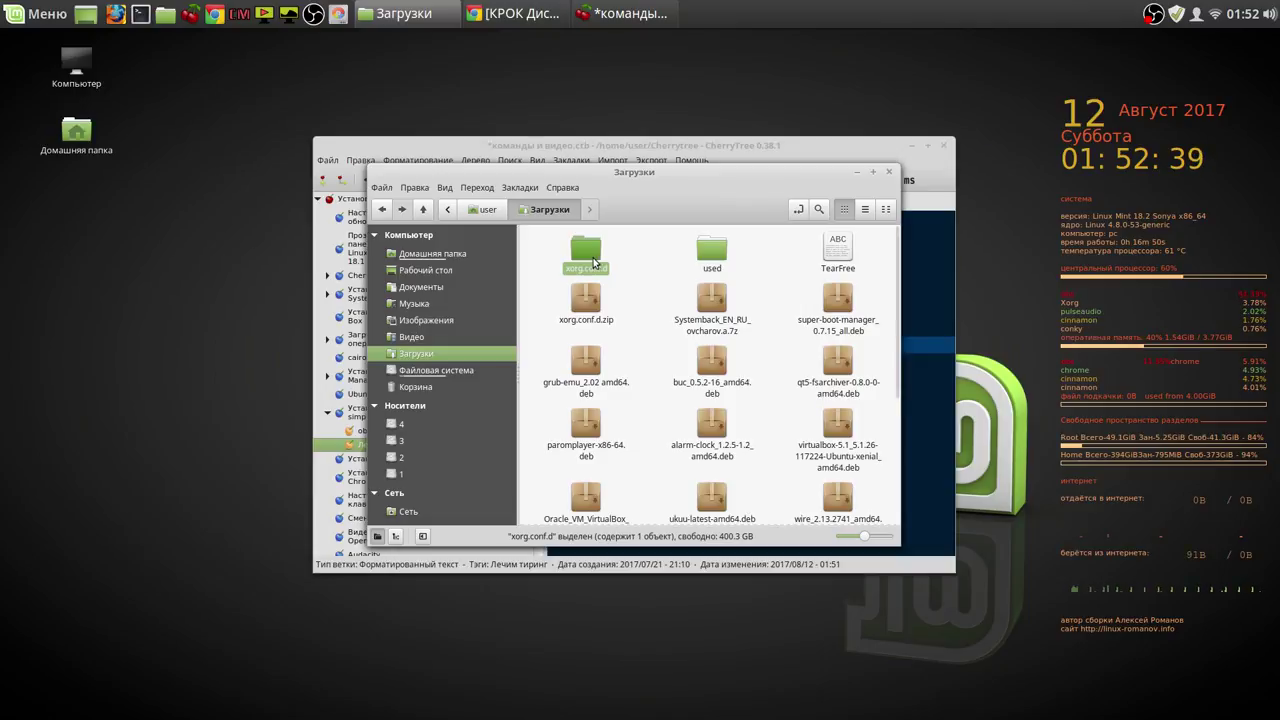
{"action": "double_click", "coordinate": [590, 260]}
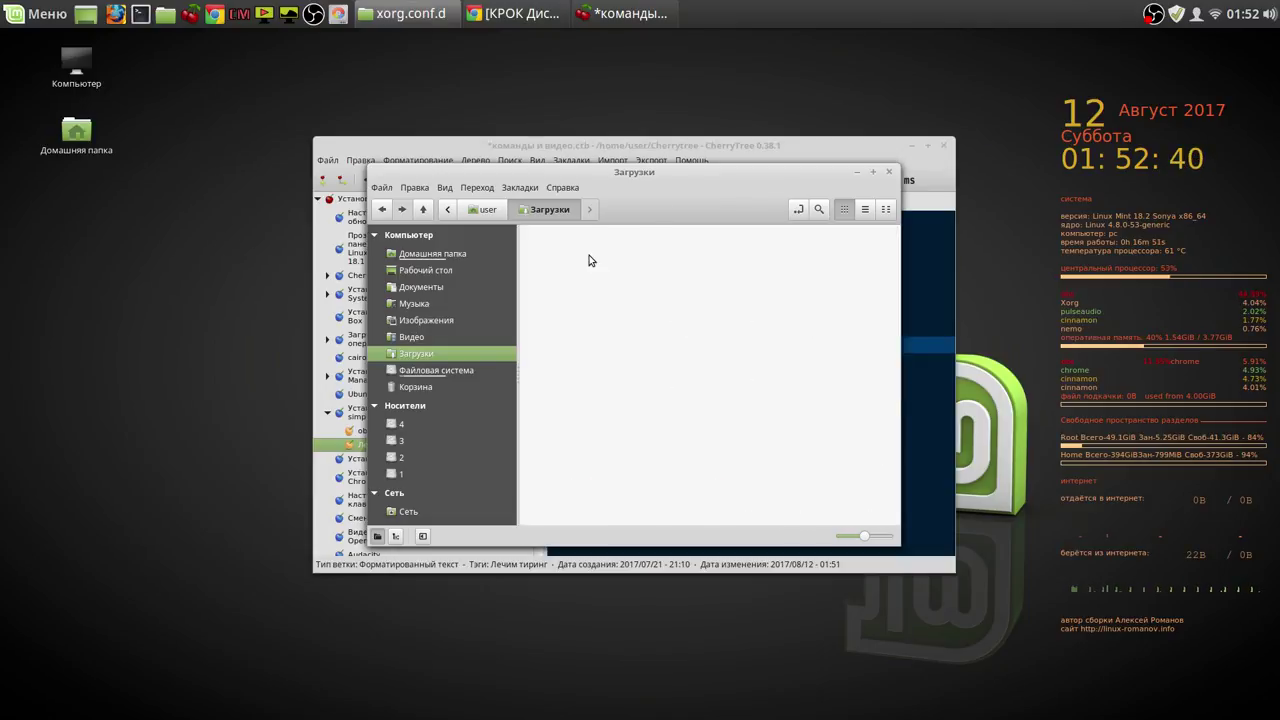
{"action": "left_click", "coordinate": [558, 210]}
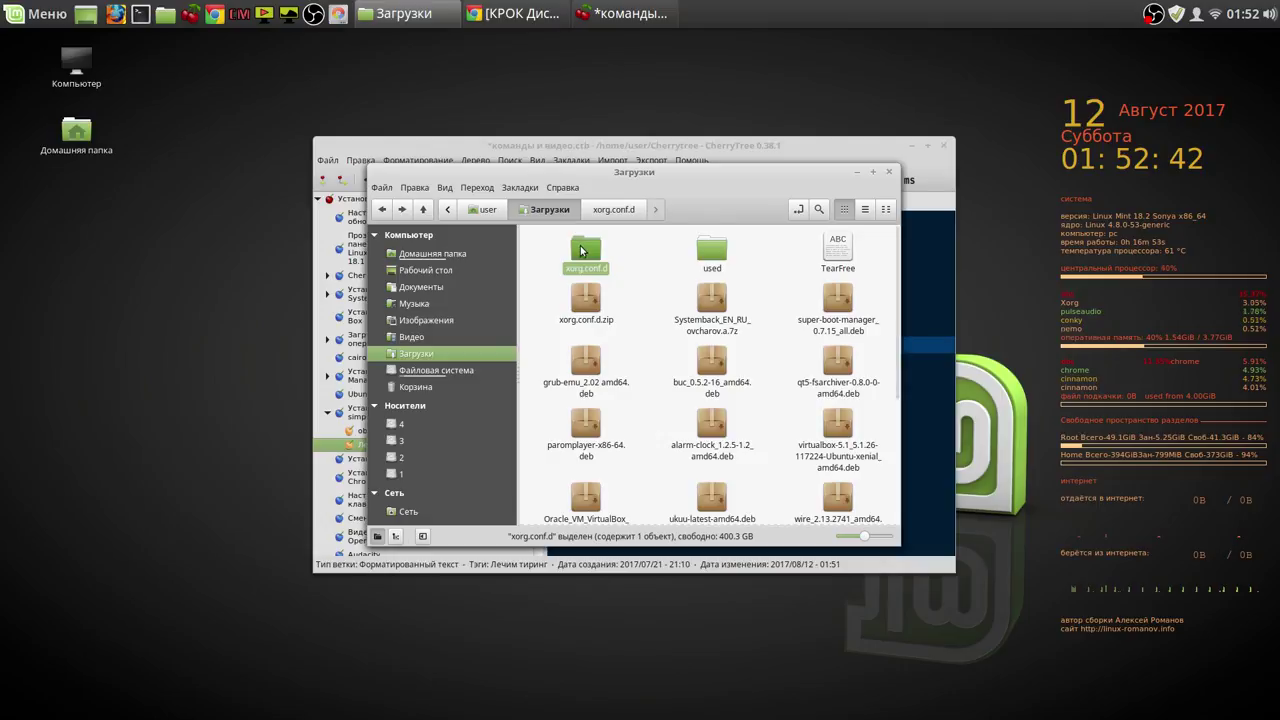
{"action": "right_click", "coordinate": [585, 254]}
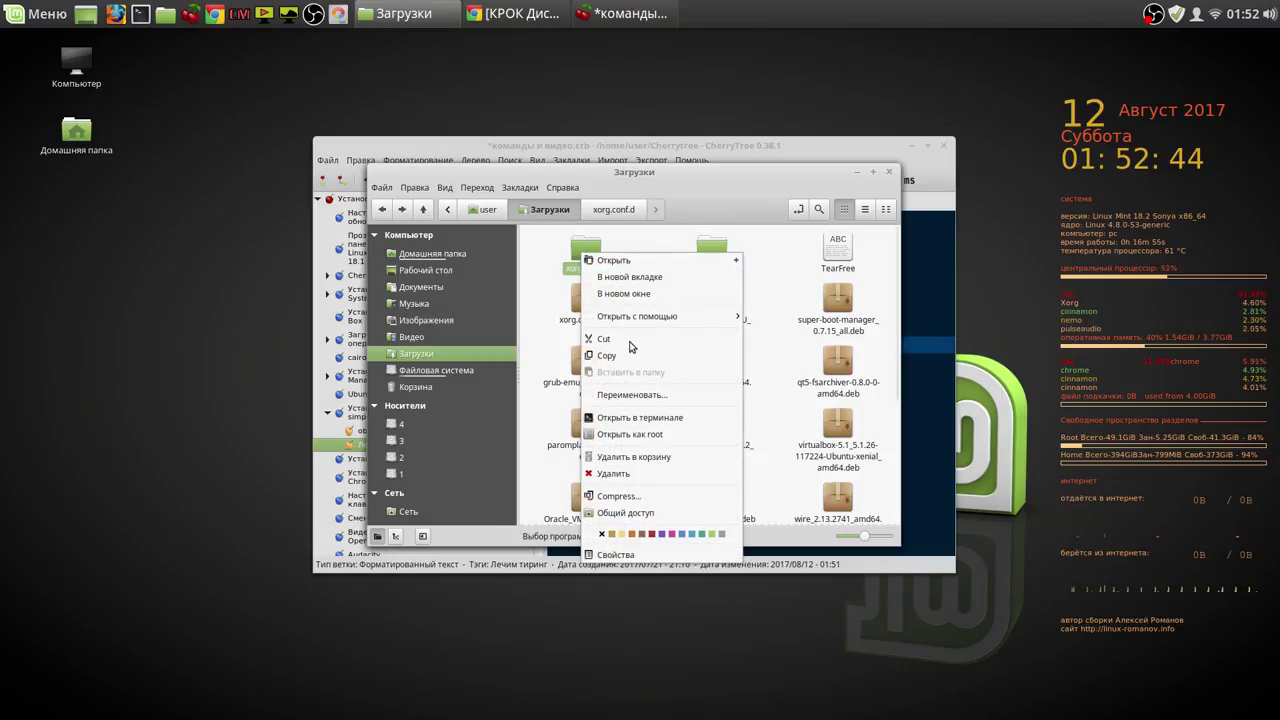
{"action": "left_click", "coordinate": [425, 210]}
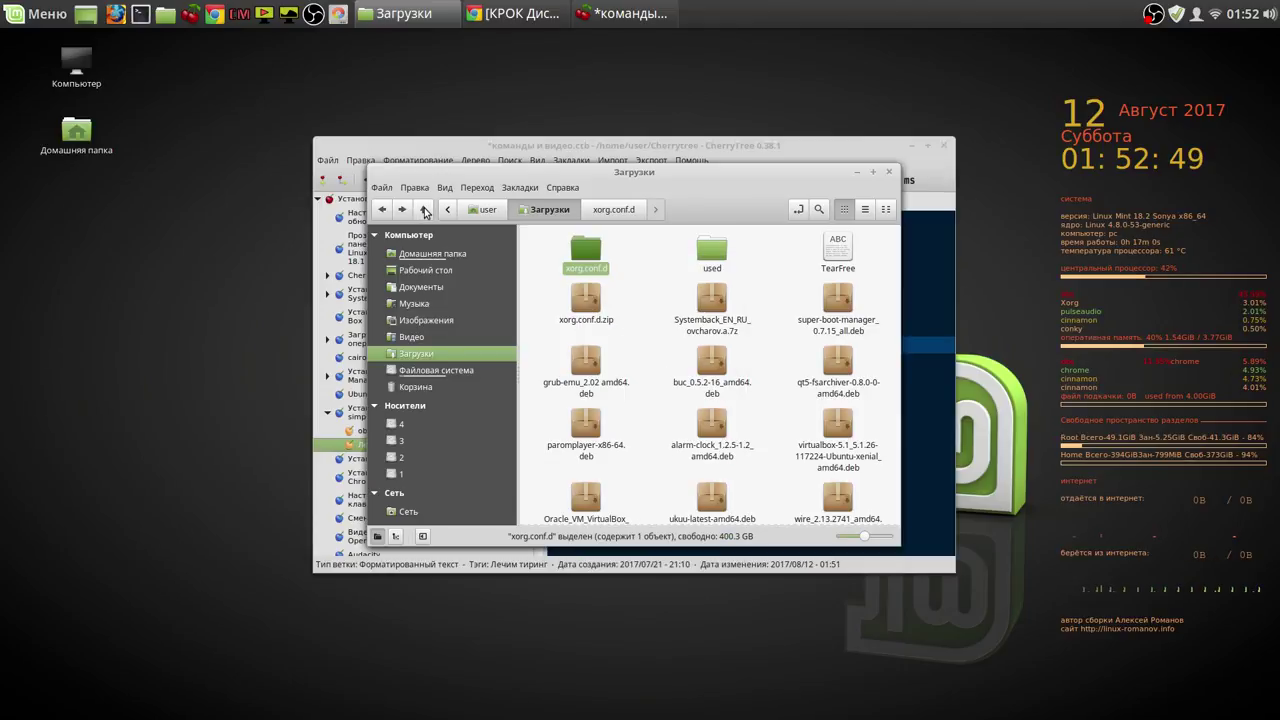
Step: Go up to the filesystem root, open etc and scroll down to X11
{"action": "left_click", "coordinate": [425, 210]}
{"action": "left_click", "coordinate": [425, 210]}
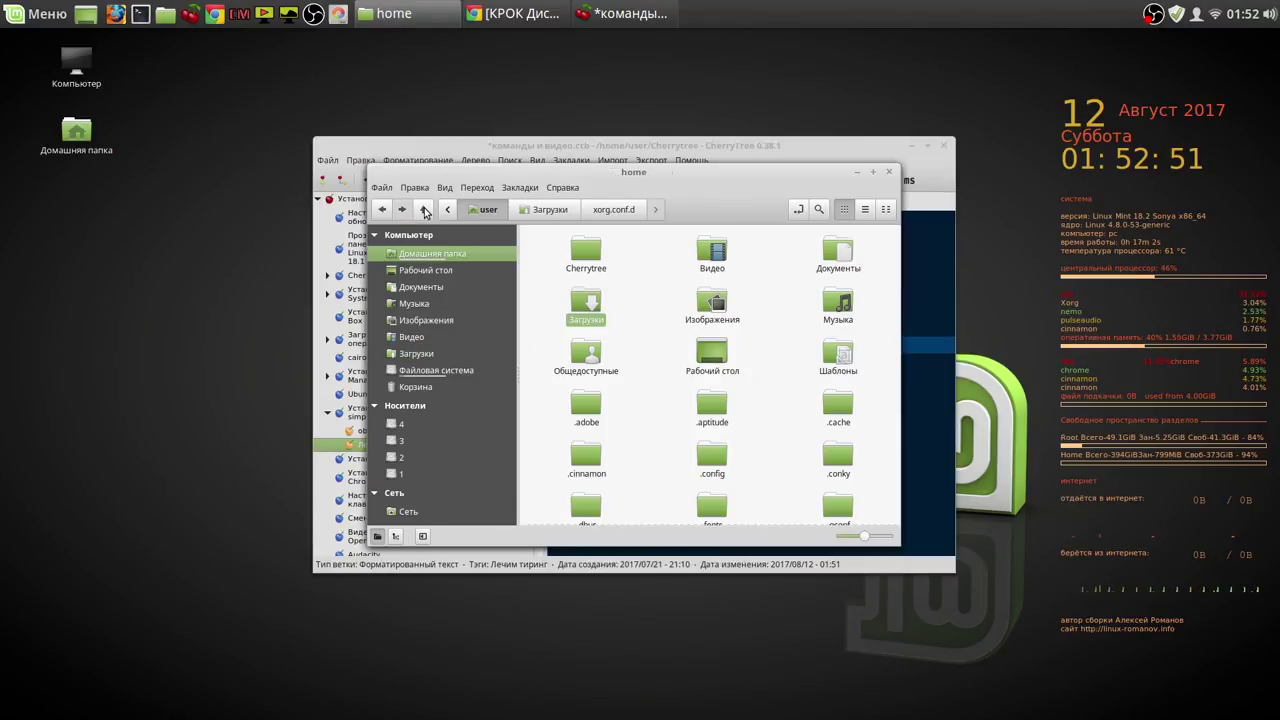
{"action": "left_click", "coordinate": [425, 210]}
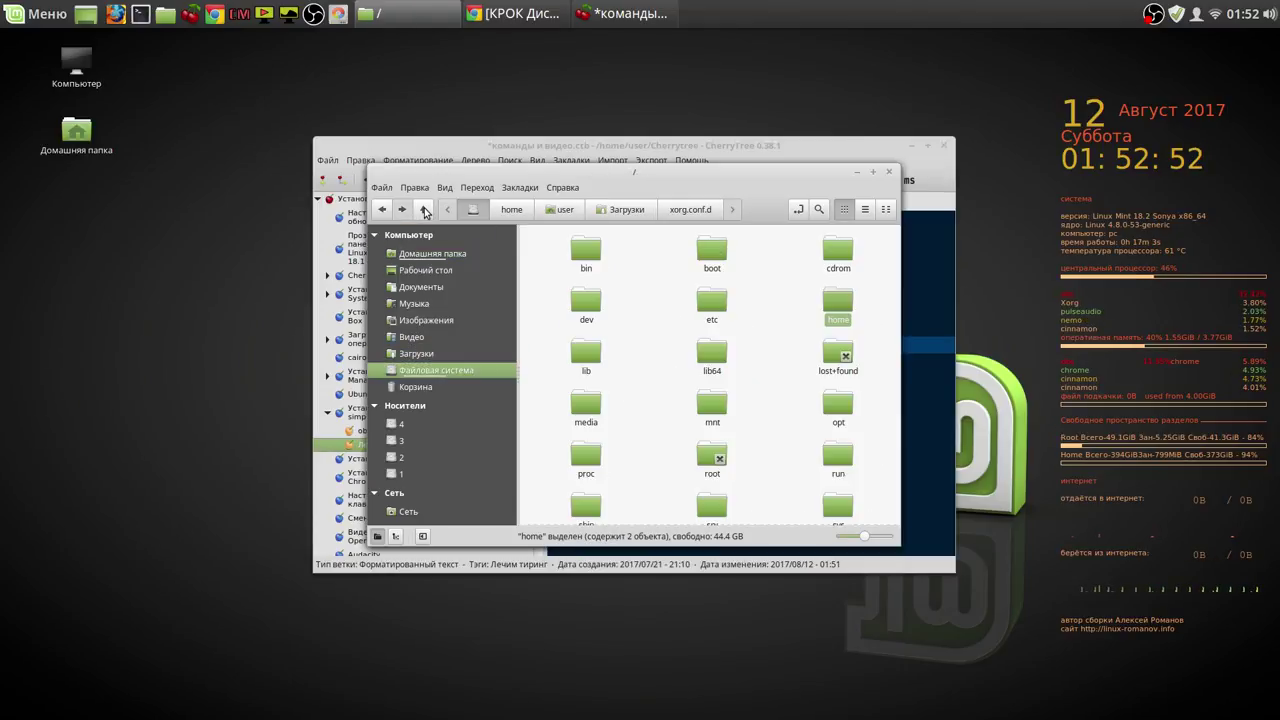
{"action": "double_click", "coordinate": [720, 300]}
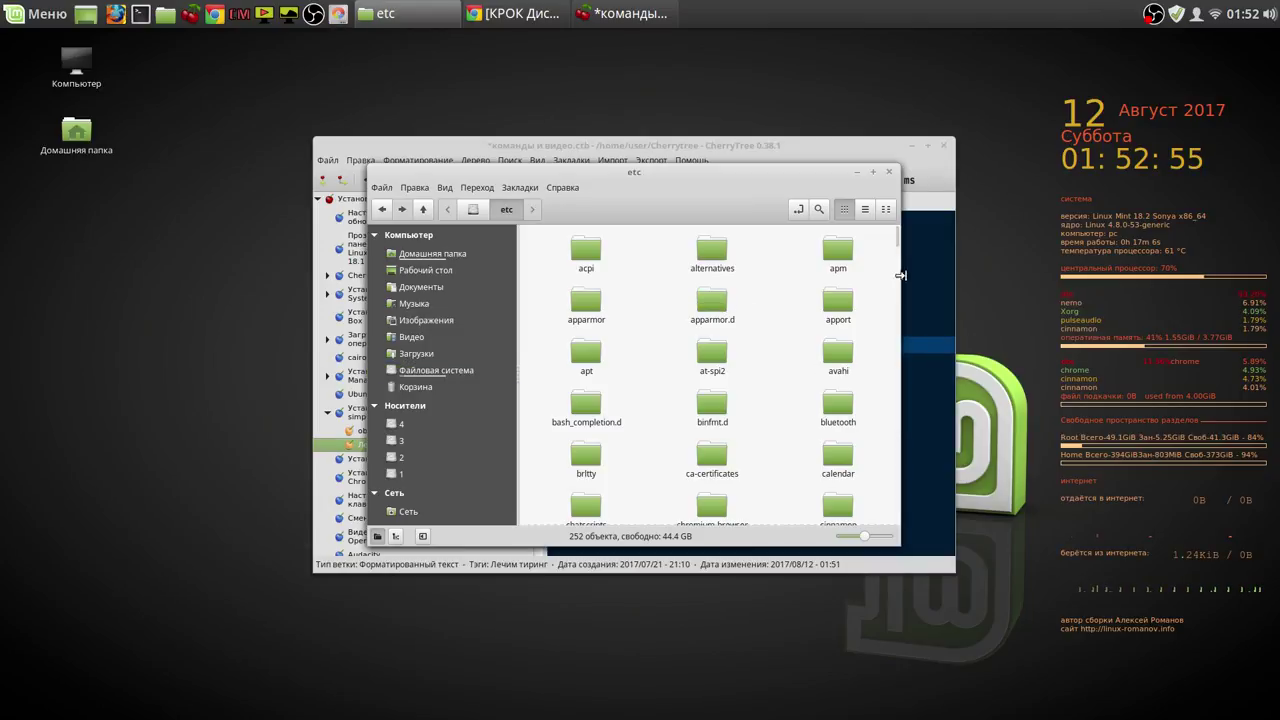
{"action": "left_click_drag", "start_coordinate": [896, 250], "coordinate": [898, 399]}
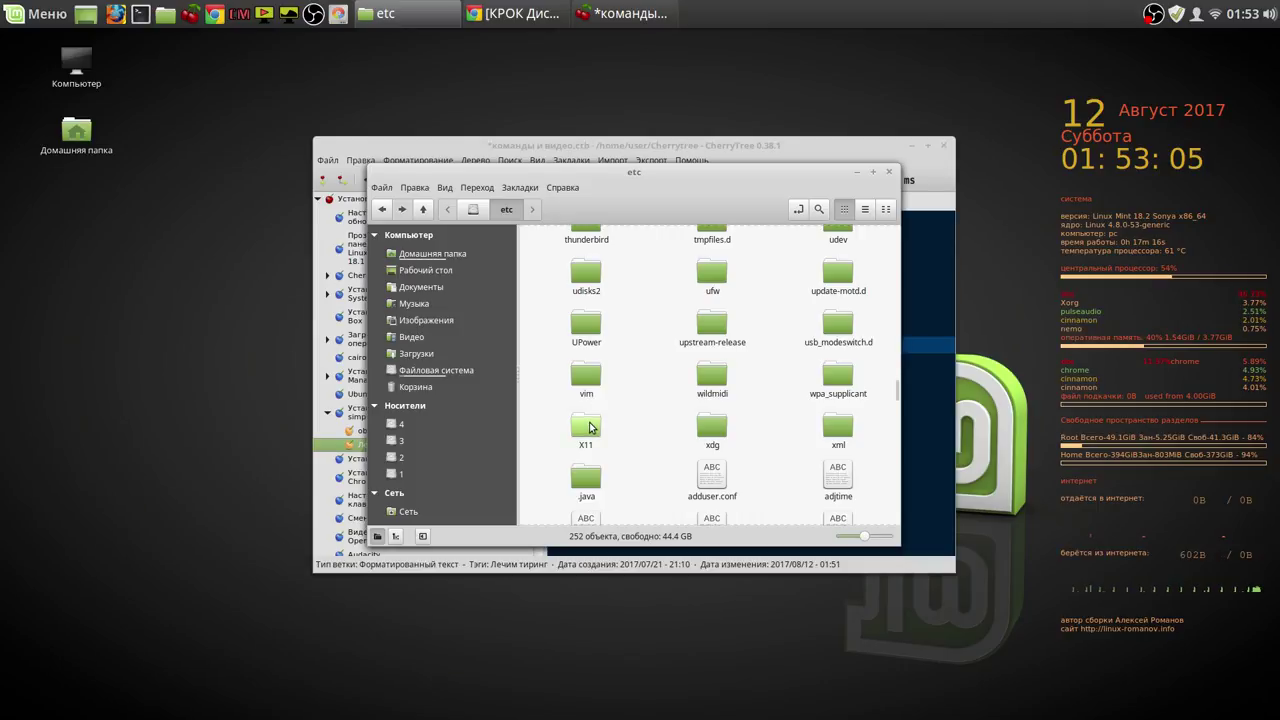
Step: Open /etc/X11 as root with the account password, then close both the root X11 and etc windows
{"action": "right_click", "coordinate": [590, 428]}
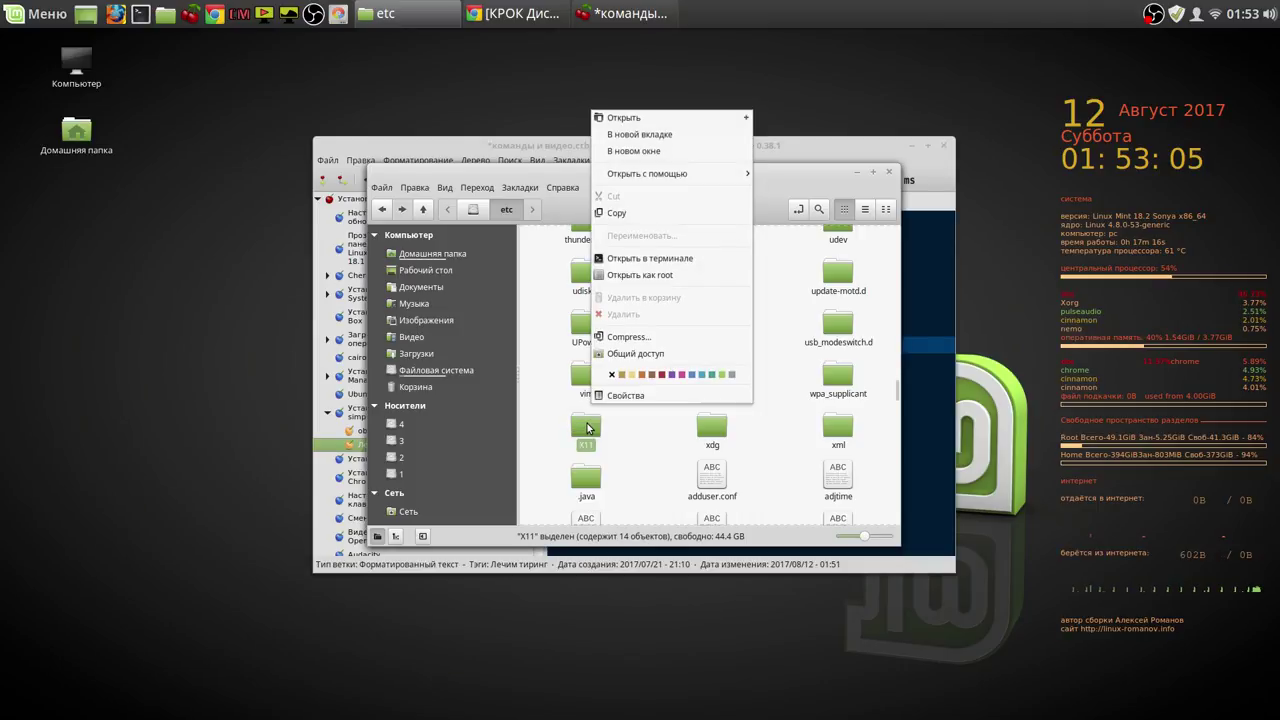
{"action": "left_click", "coordinate": [644, 274]}
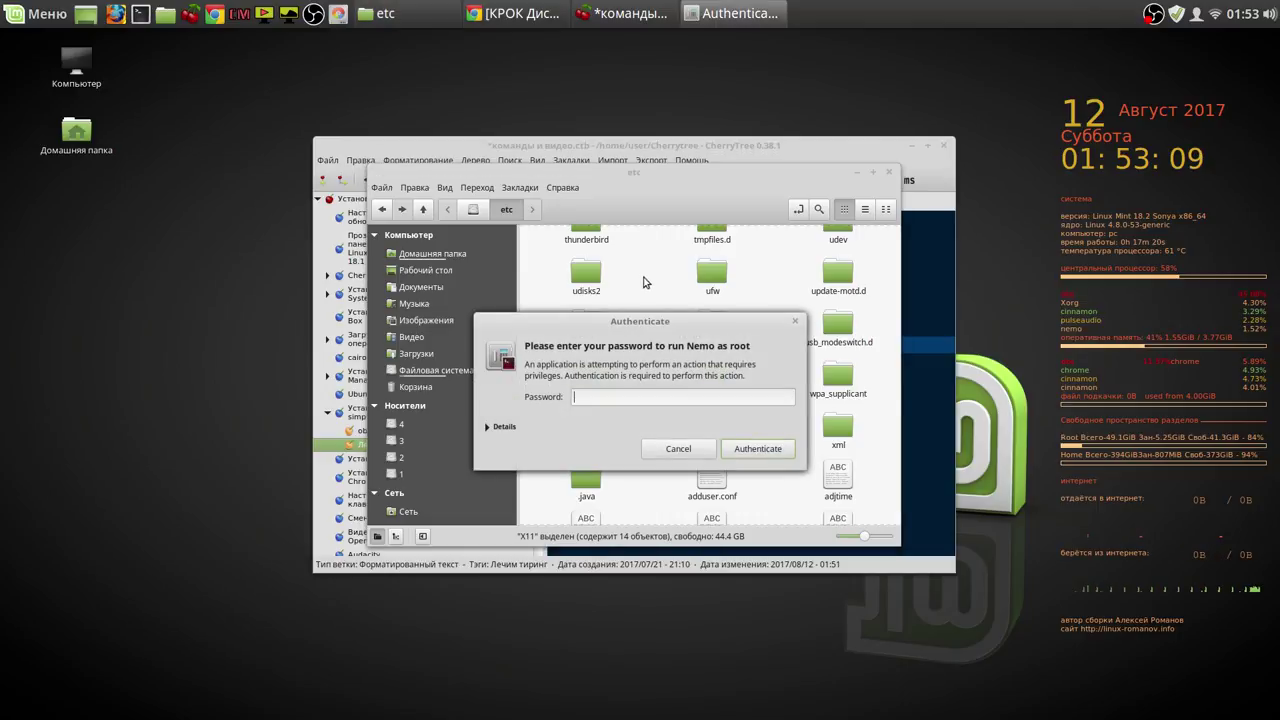
{"action": "type", "text": "••••"}
{"action": "left_click", "coordinate": [758, 449]}
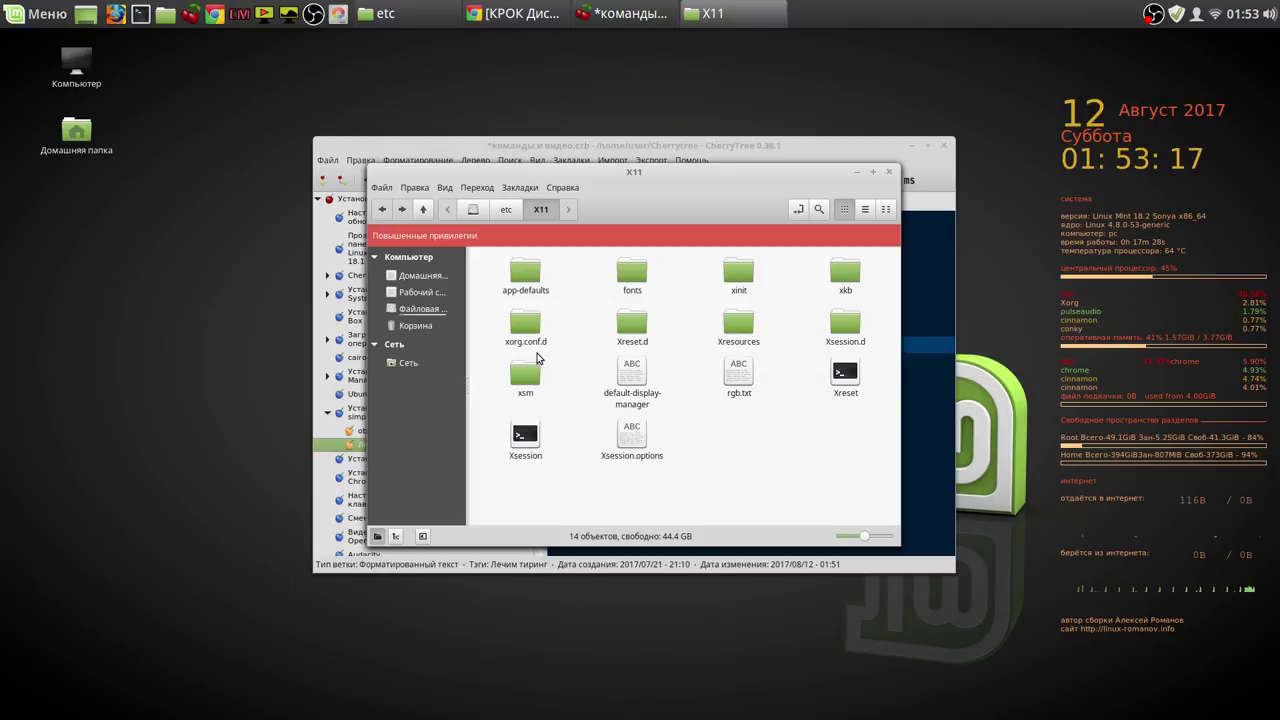
{"action": "left_click", "coordinate": [889, 172]}
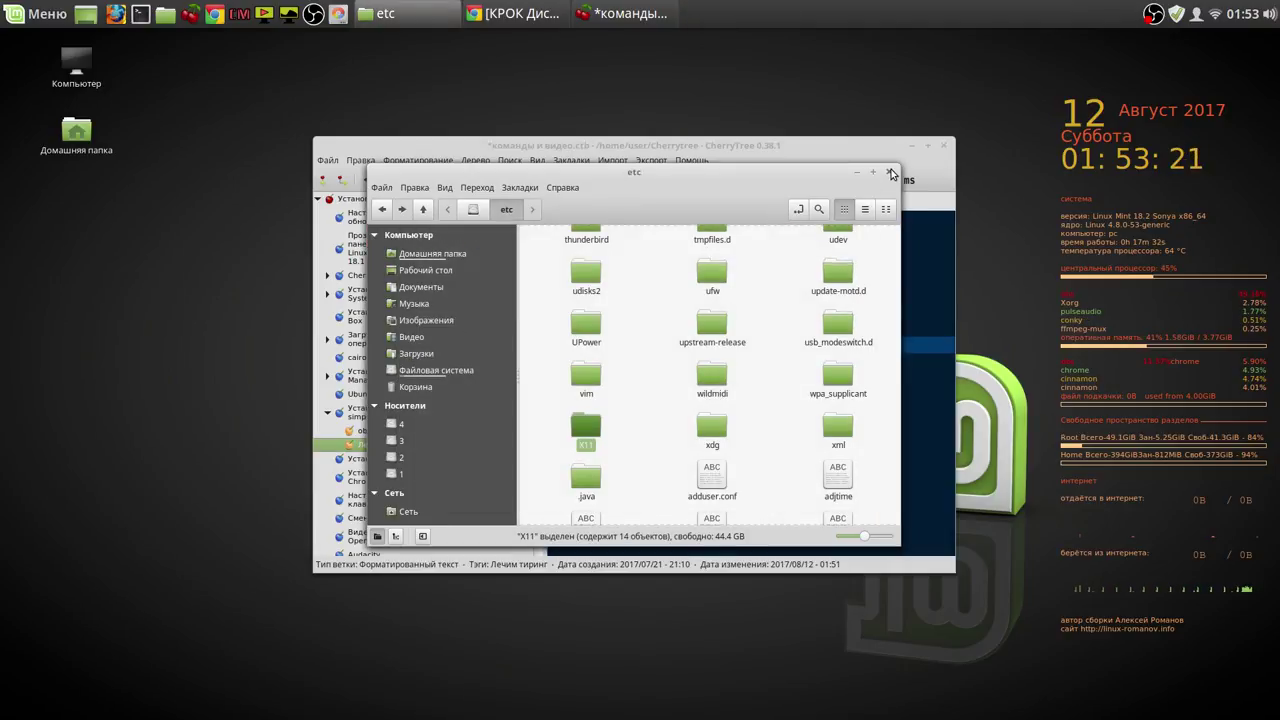
{"action": "left_click", "coordinate": [891, 172]}
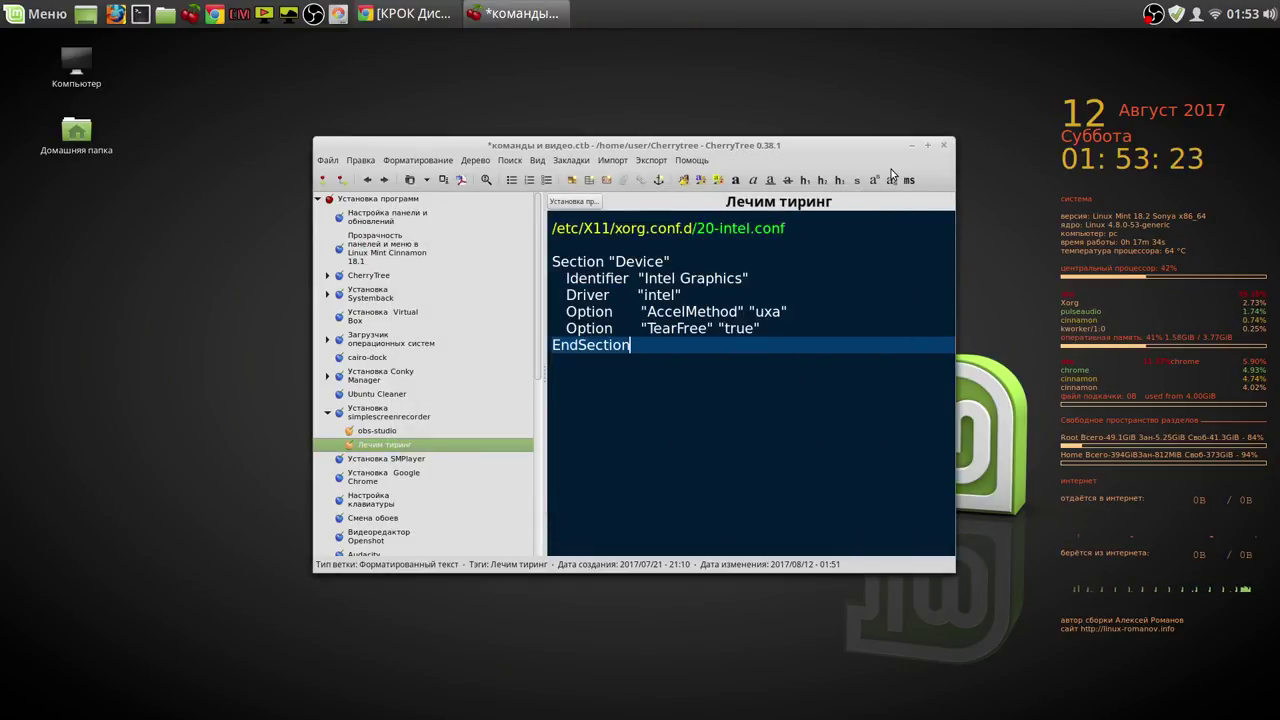
Step: Close CherryTree, answering Да to save the note changes
{"action": "left_click", "coordinate": [945, 147]}
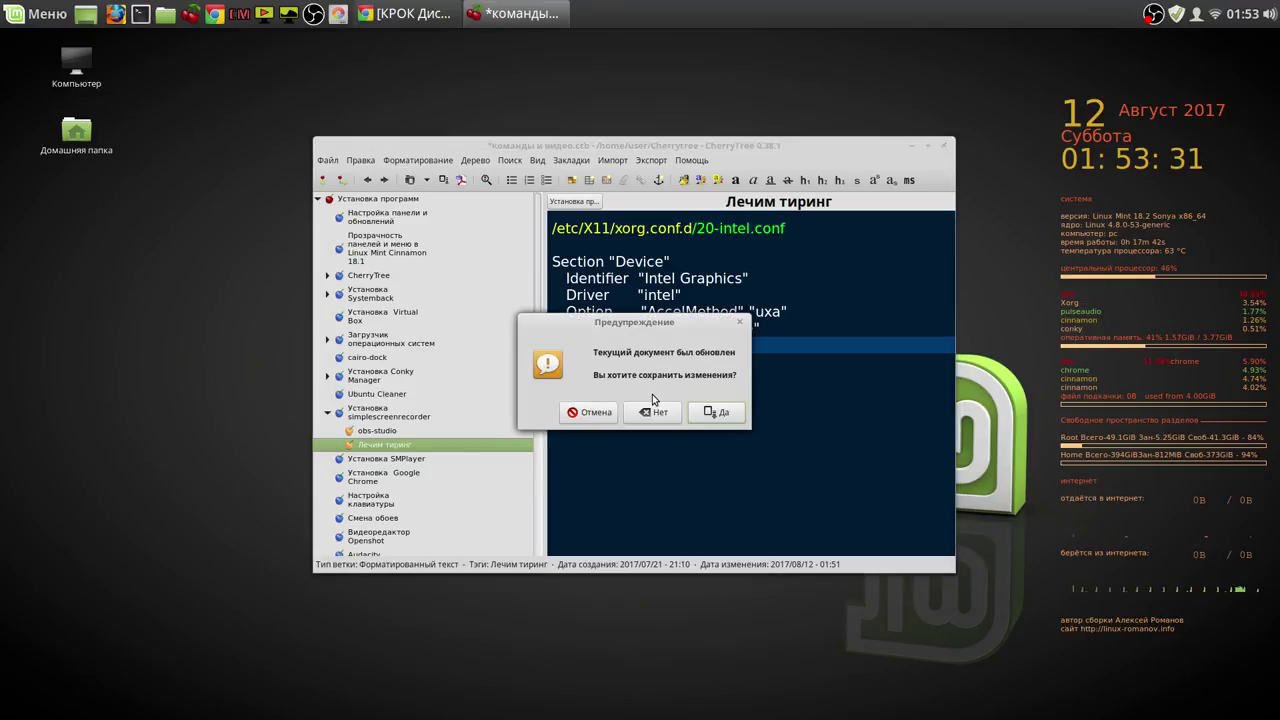
{"action": "left_click", "coordinate": [716, 412]}
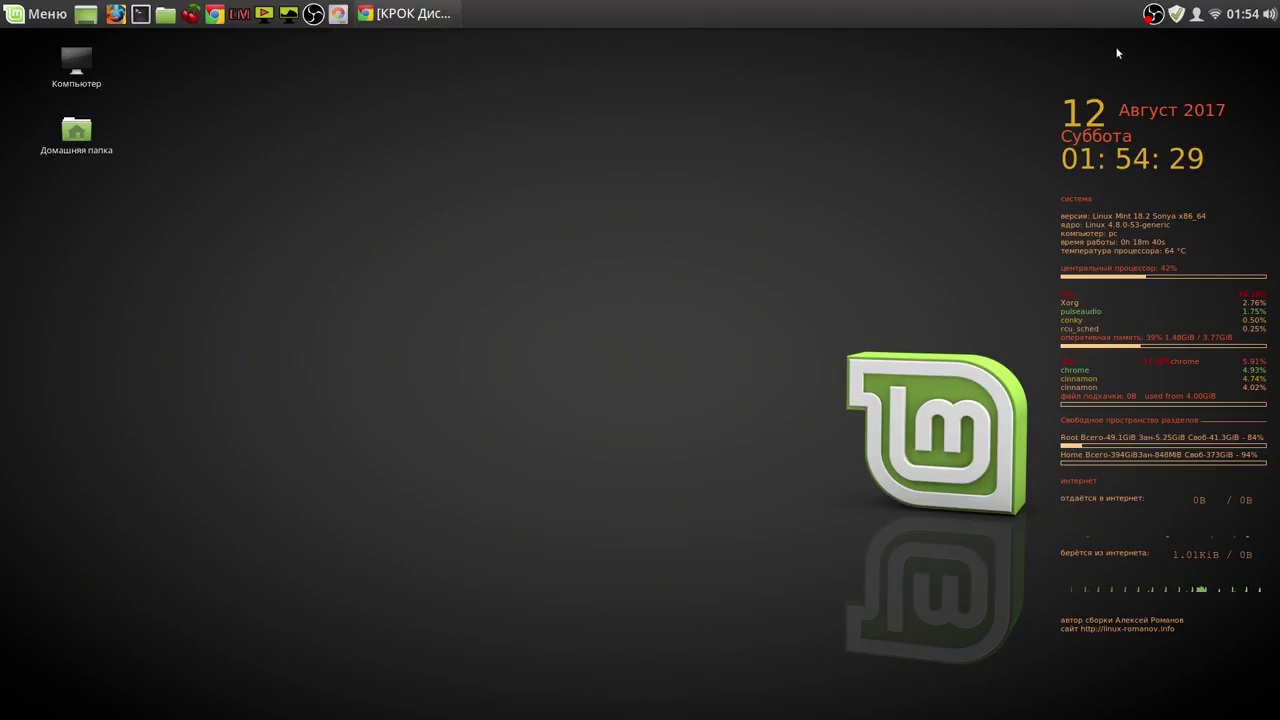
Step: Bring up the OBS Studio tray menu showing Остановить запись
{"action": "right_click", "coordinate": [1154, 16]}
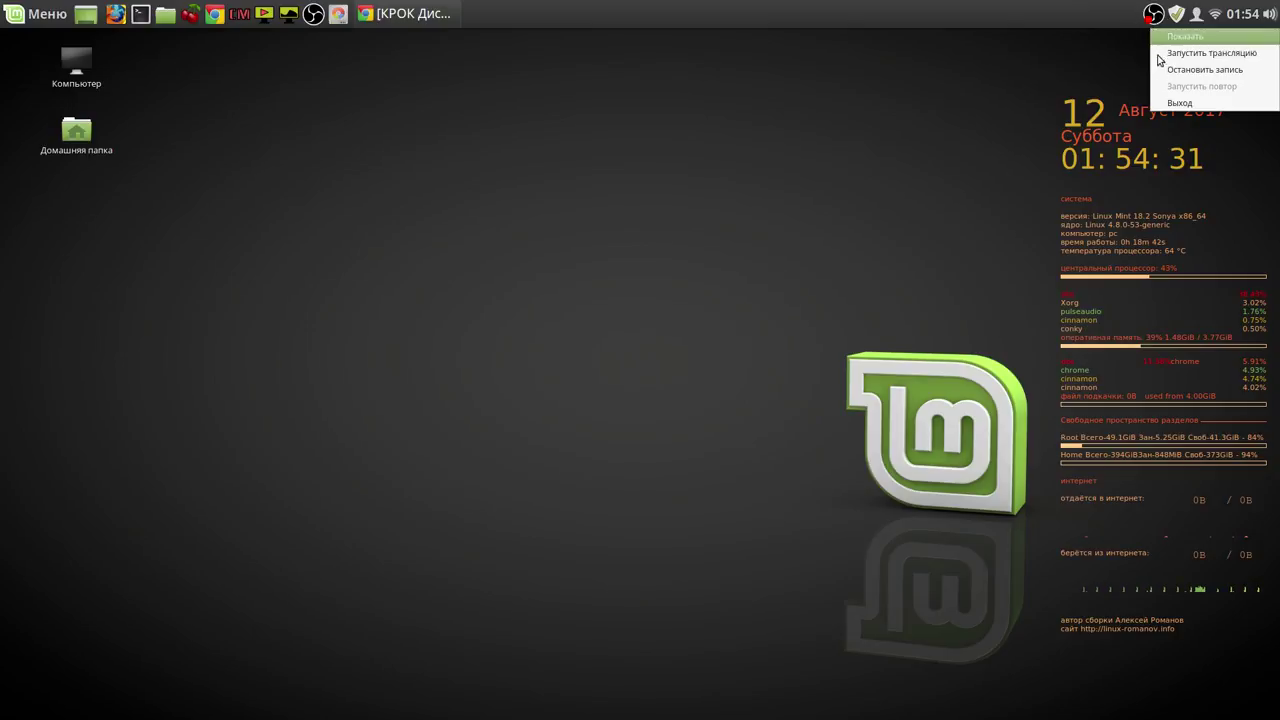